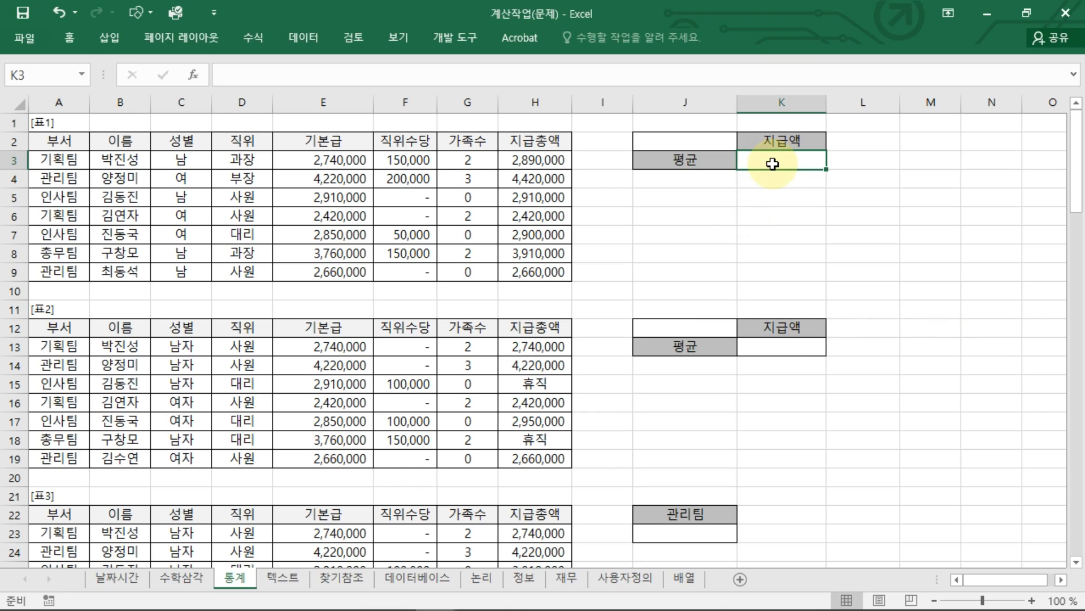
Calculate the average of the 지급총액 values of 표1 in cell K3 with =AVERAGE(H3:H9)
text(=AVERAGE()
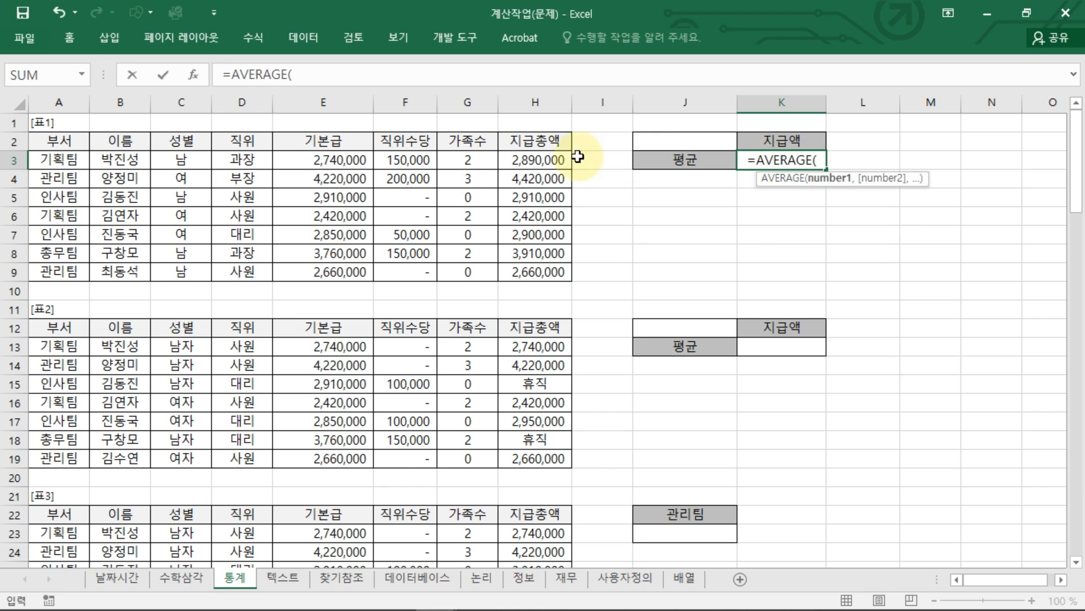
drag(537, 160, 545, 262)
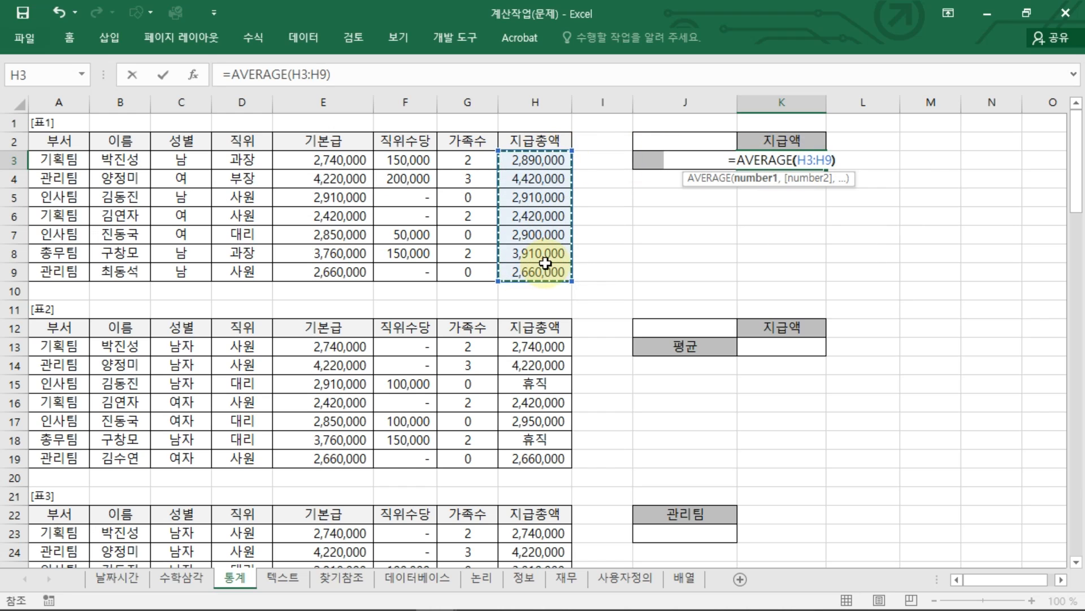
text())
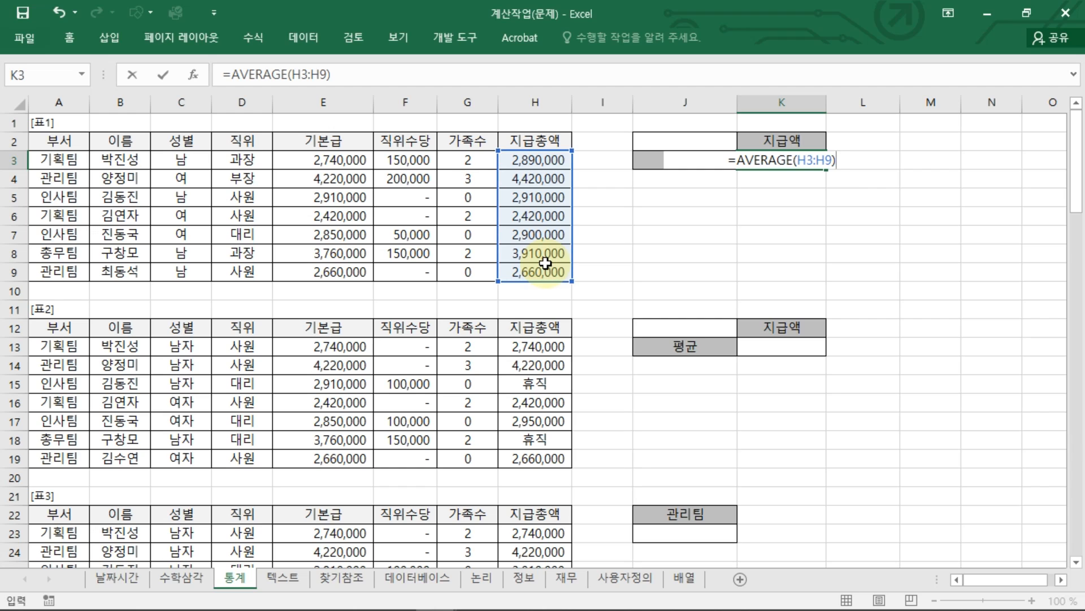
key(Return)
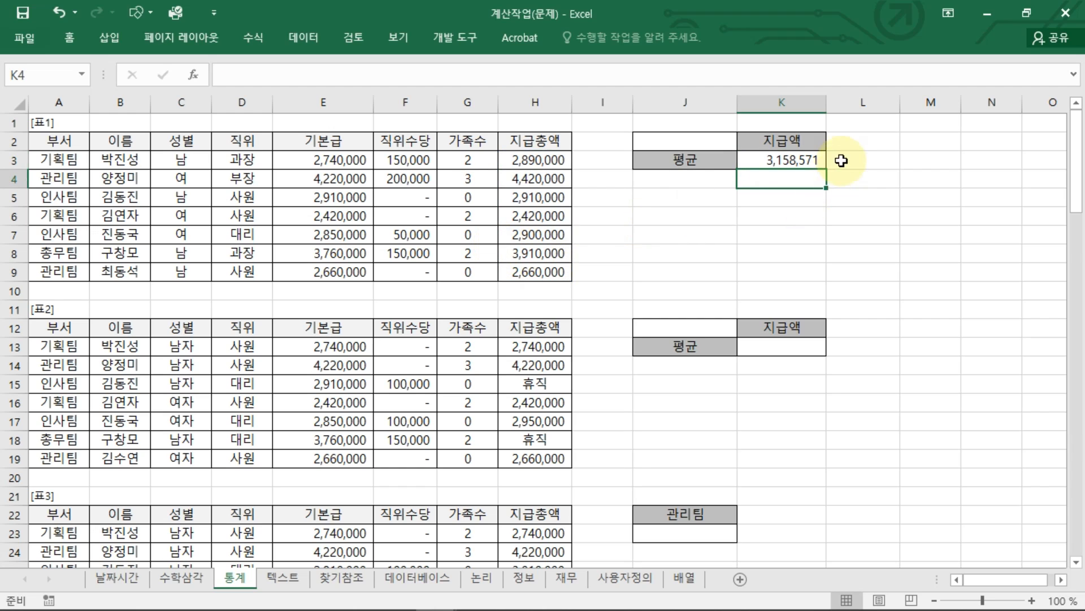
click(789, 157)
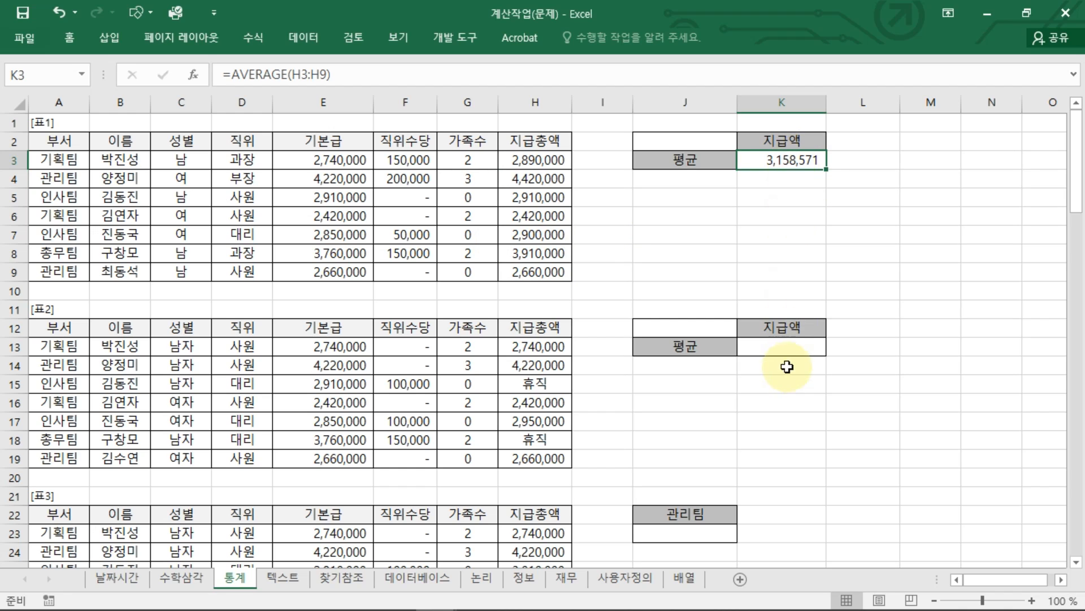
Calculate the 지급총액 average of 표2, counting the text entries, in cell K13 with =AVERAGEA(H13:H19)
click(786, 346)
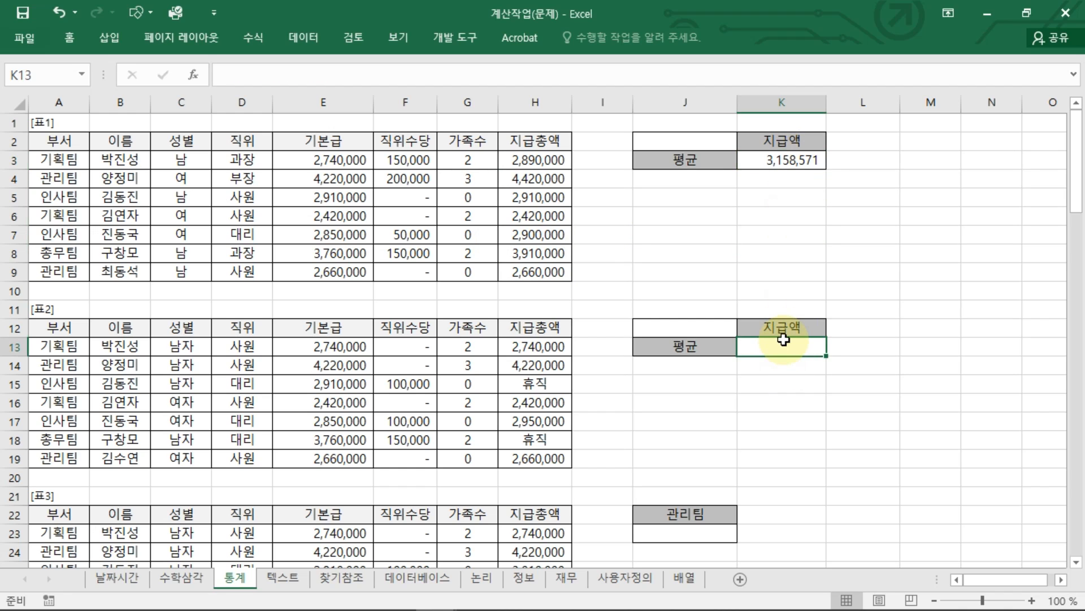
text(=AVERAGEA()
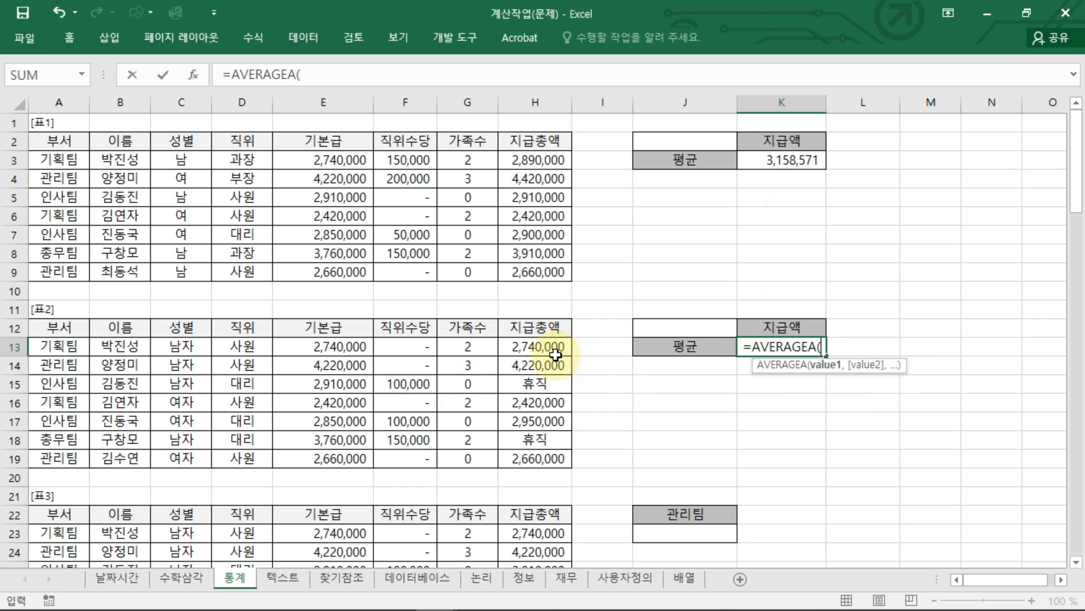
drag(552, 348, 550, 460)
text())
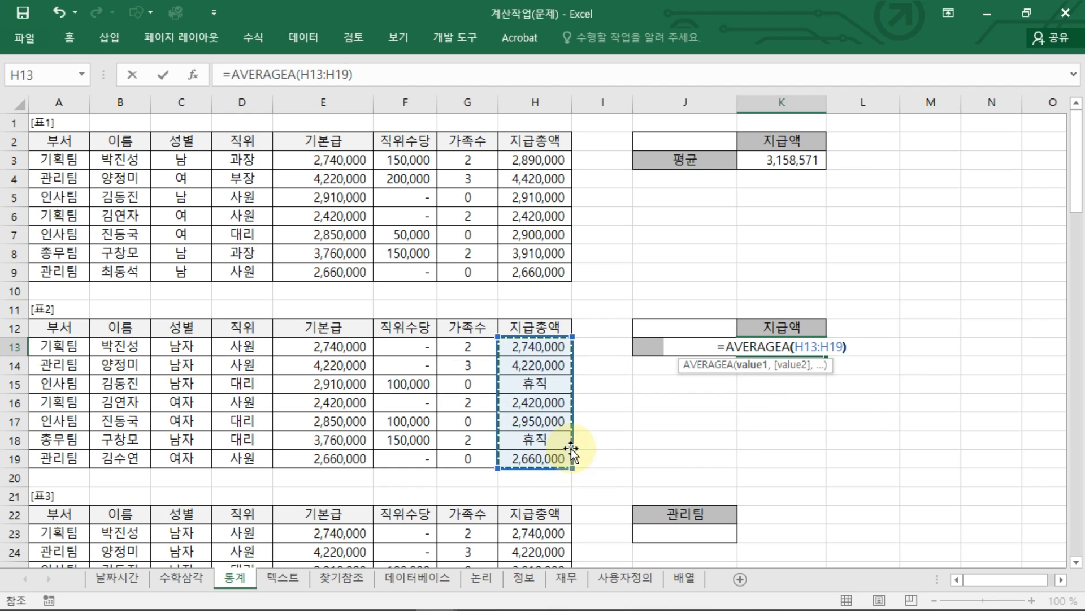
key(ctrl+2)
mouse_move(793, 366)
mouse_down()
mouse_move(790, 325)
mouse_move(783, 366)
mouse_up()
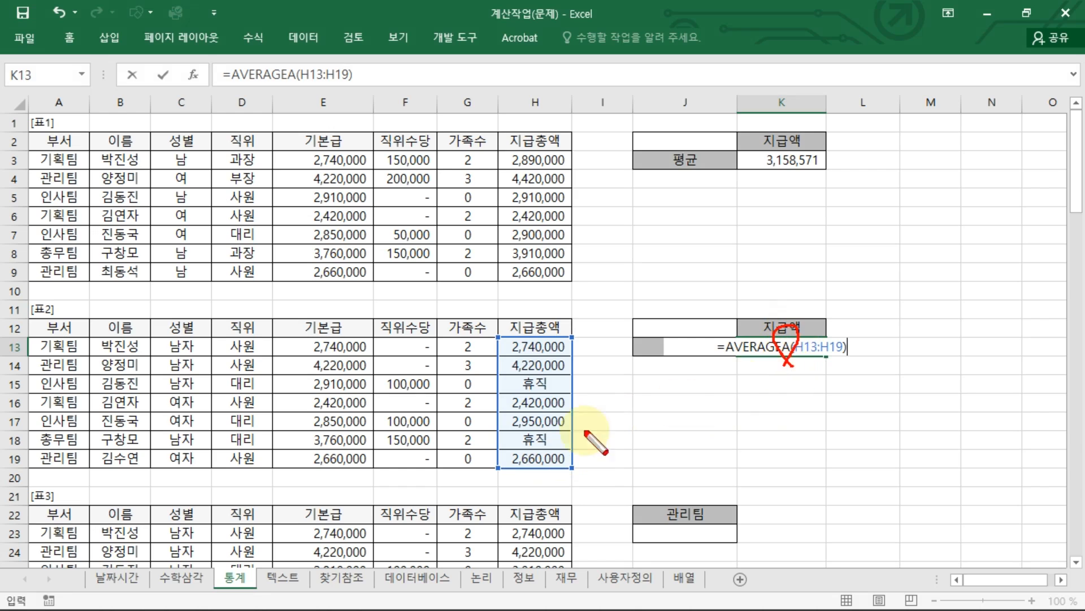
drag(534, 394, 532, 396)
drag(538, 432, 529, 445)
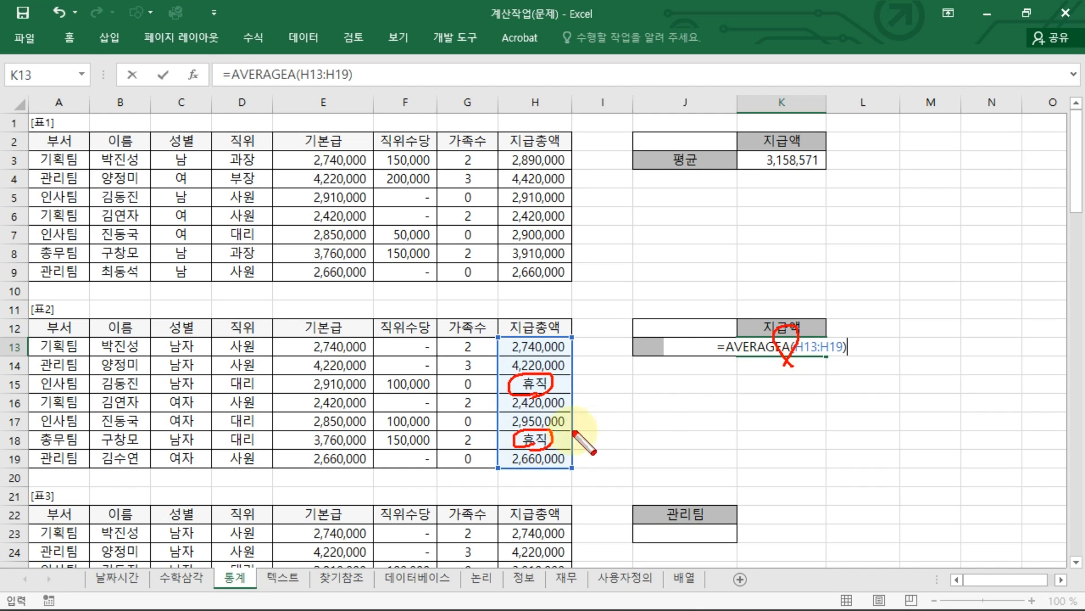
key(Escape)
key(Return)
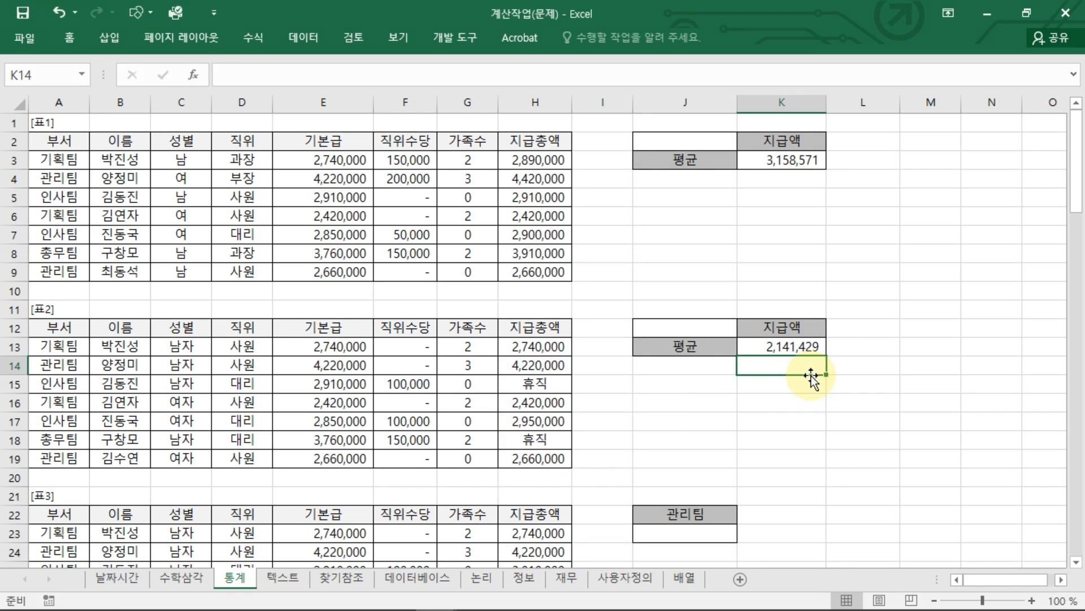
click(791, 345)
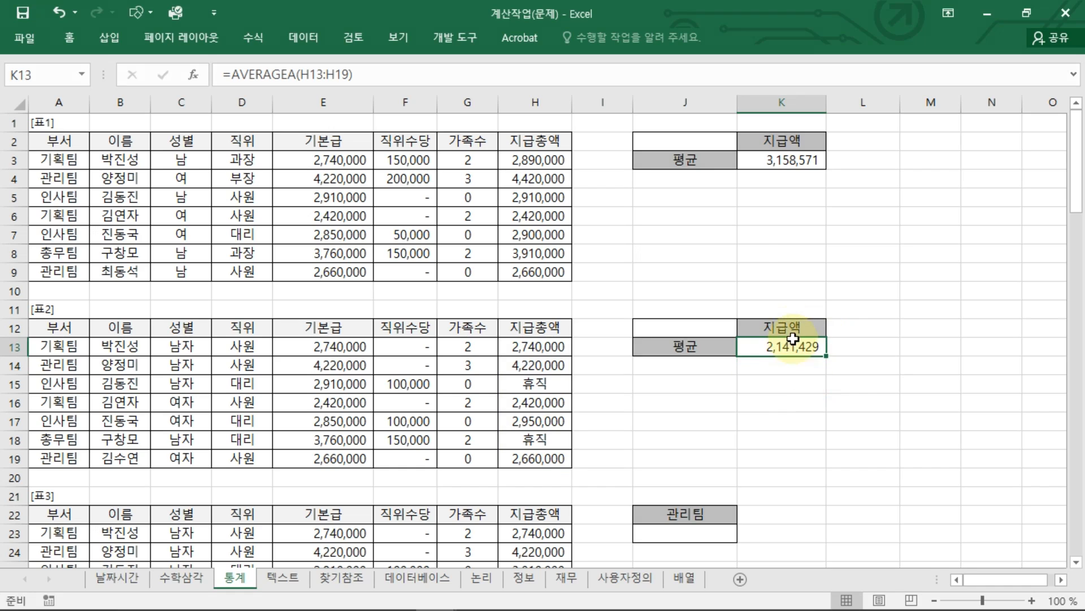
Enter the sample values 100, 결석 and 100 in cells J6 to J8
click(707, 215)
text(100)
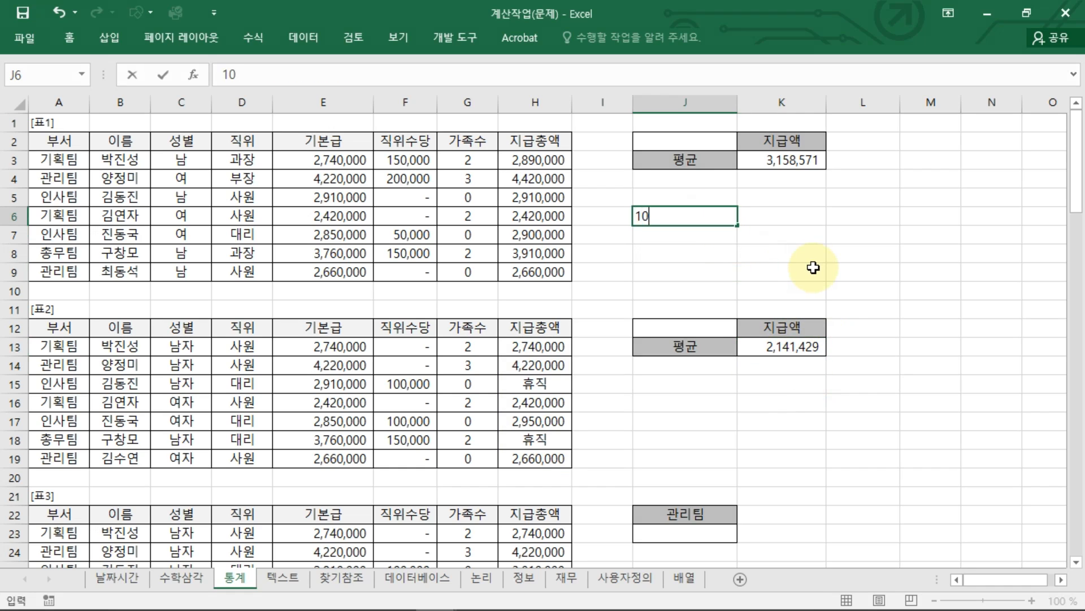
key(Return)
text(RUF)
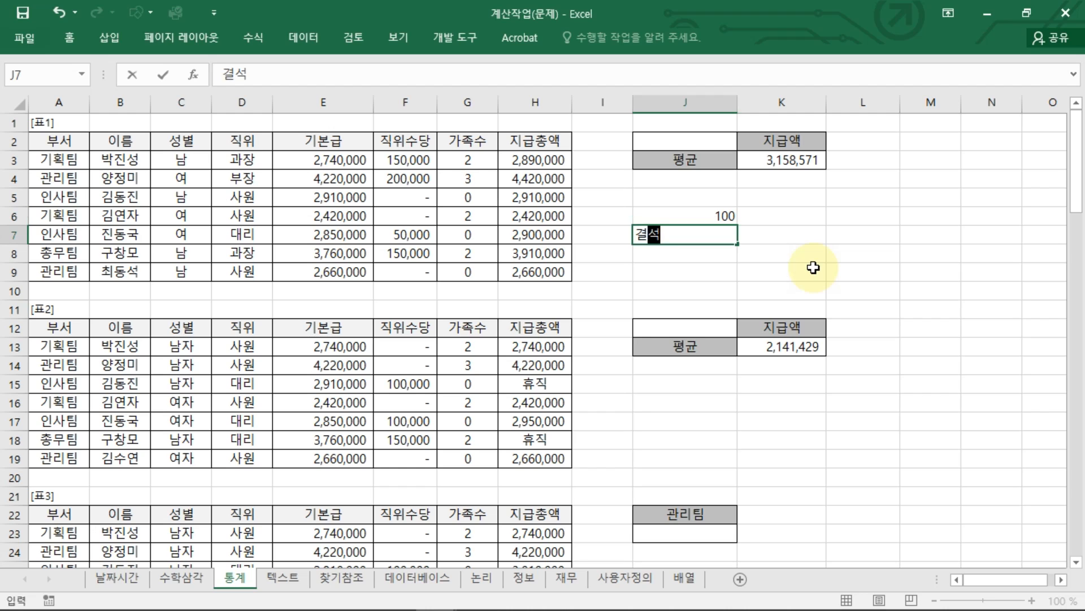
key(Return)
text(100)
key(Return)
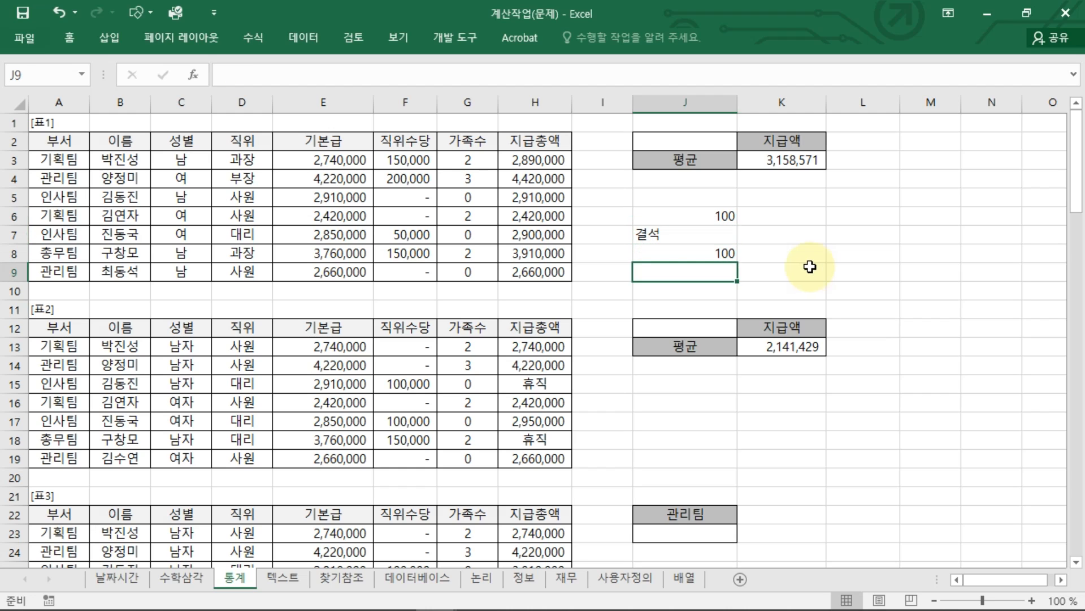
Average the sample values in cell J9 with =AVERAGE(J6:J8)
text(=)
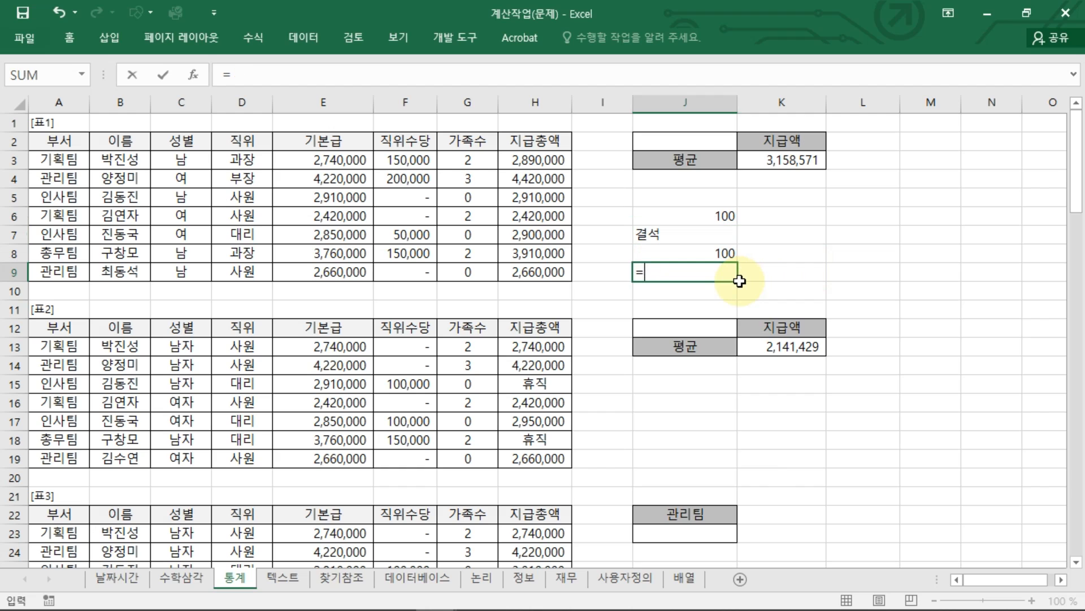
text(AVERAGE()
drag(729, 216, 728, 256)
text())
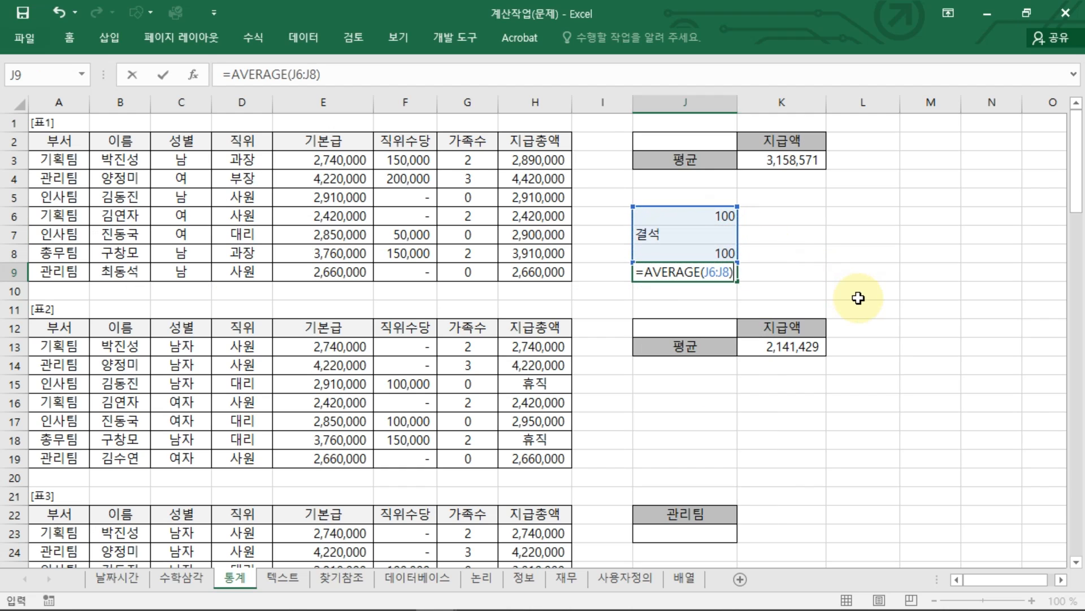
key(Return)
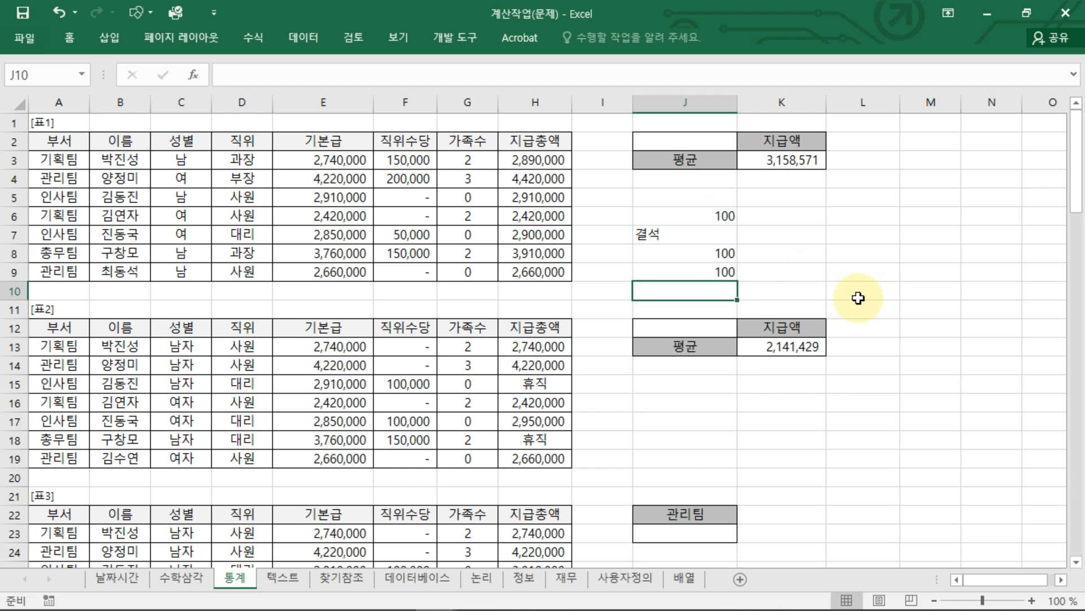
Change the function in cell J9 to AVERAGEA so the formula is =AVERAGEA(J6:J8)
double_click(718, 271)
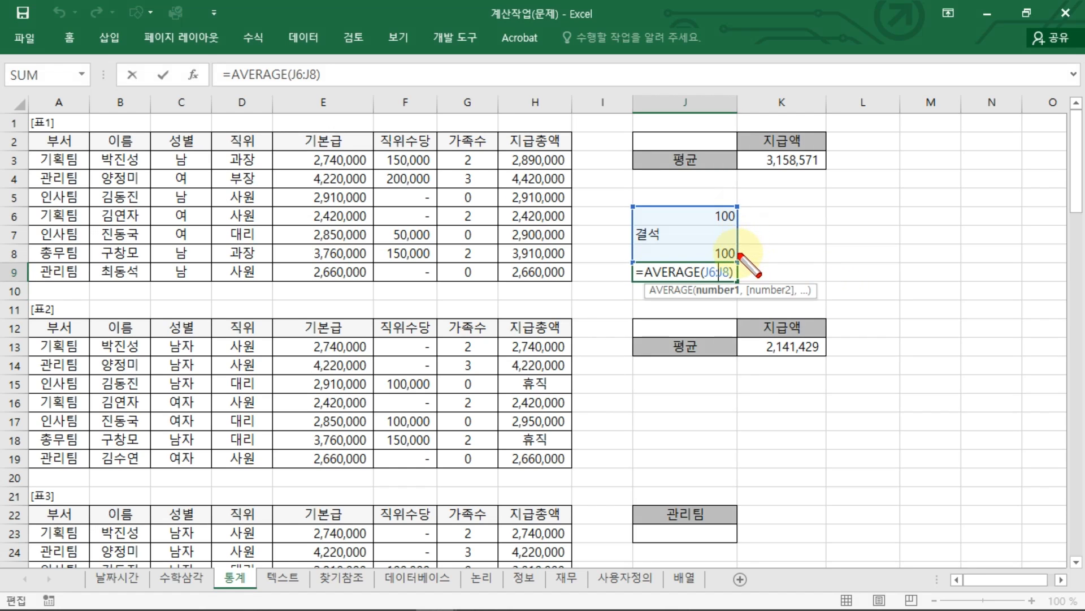
mouse_move(670, 243)
mouse_down()
mouse_move(634, 235)
mouse_move(662, 240)
mouse_up()
drag(738, 216, 733, 250)
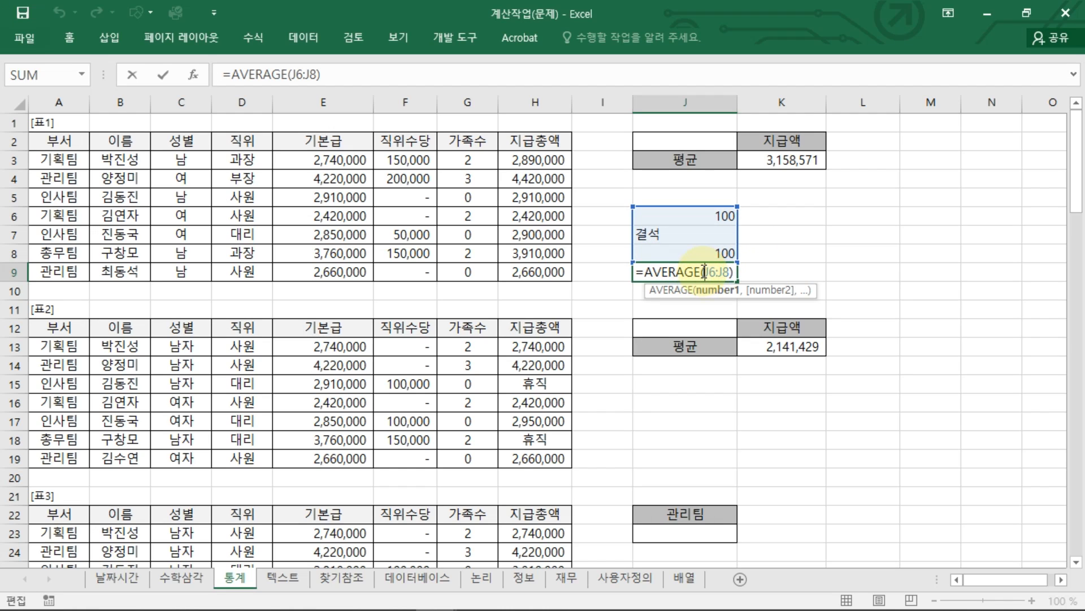
text(A)
drag(670, 225, 633, 246)
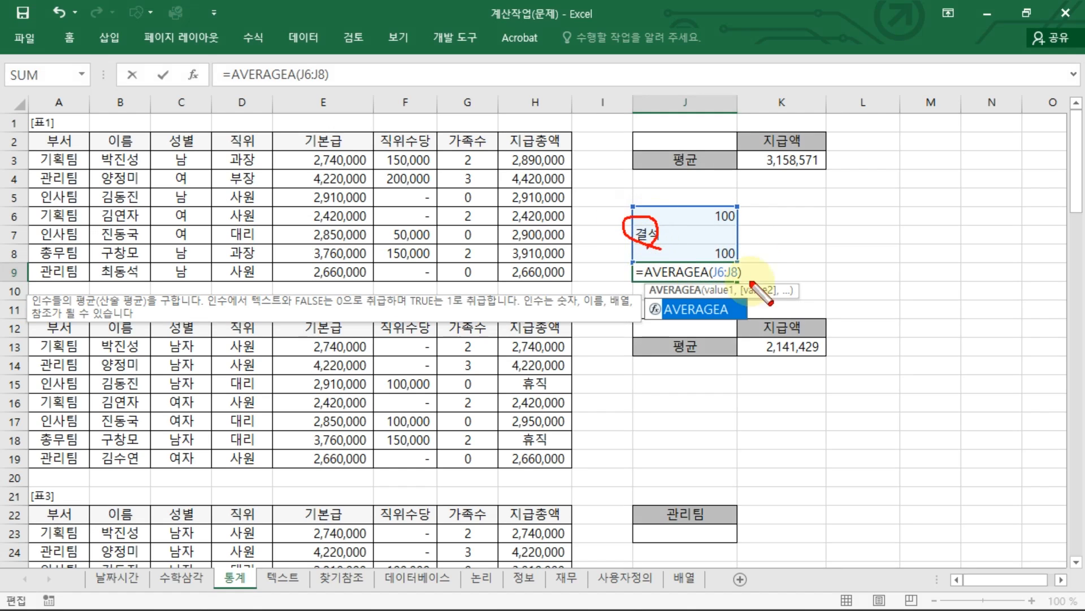
key(Return)
click(705, 274)
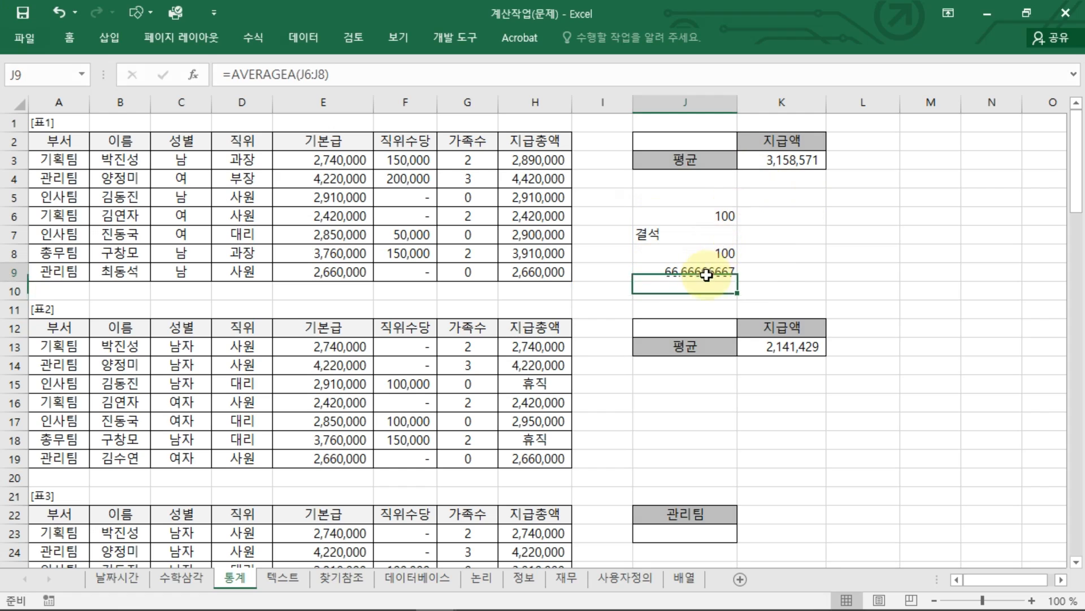
Examine the AVERAGEA result and formula in cell J9 against the sample values in J6:J8
mouse_move(636, 292)
mouse_down()
mouse_move(677, 261)
mouse_move(647, 293)
mouse_up()
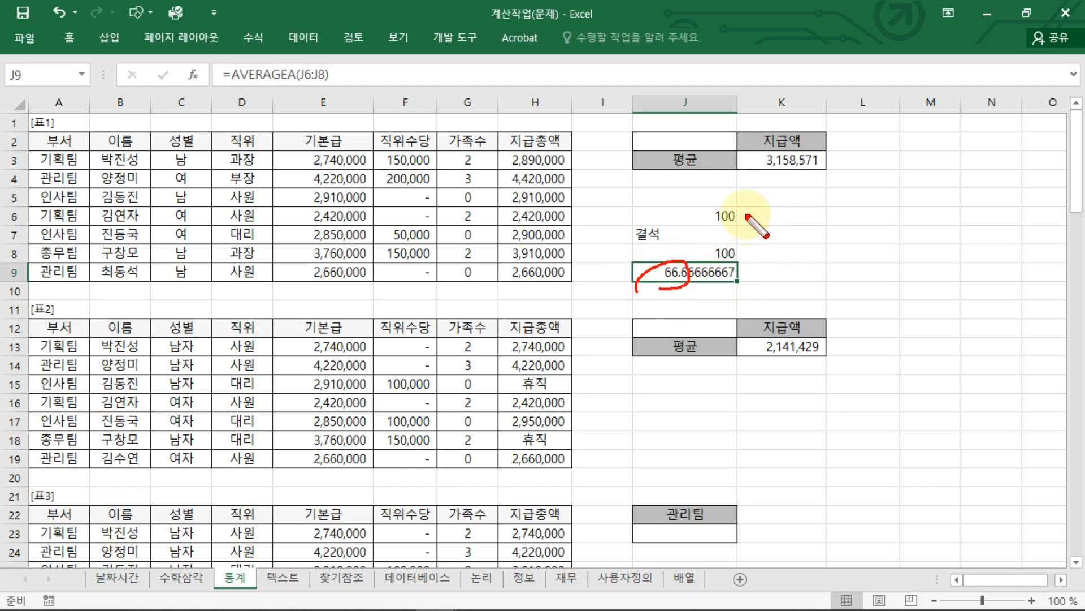
drag(745, 212, 742, 252)
key(Escape)
double_click(719, 272)
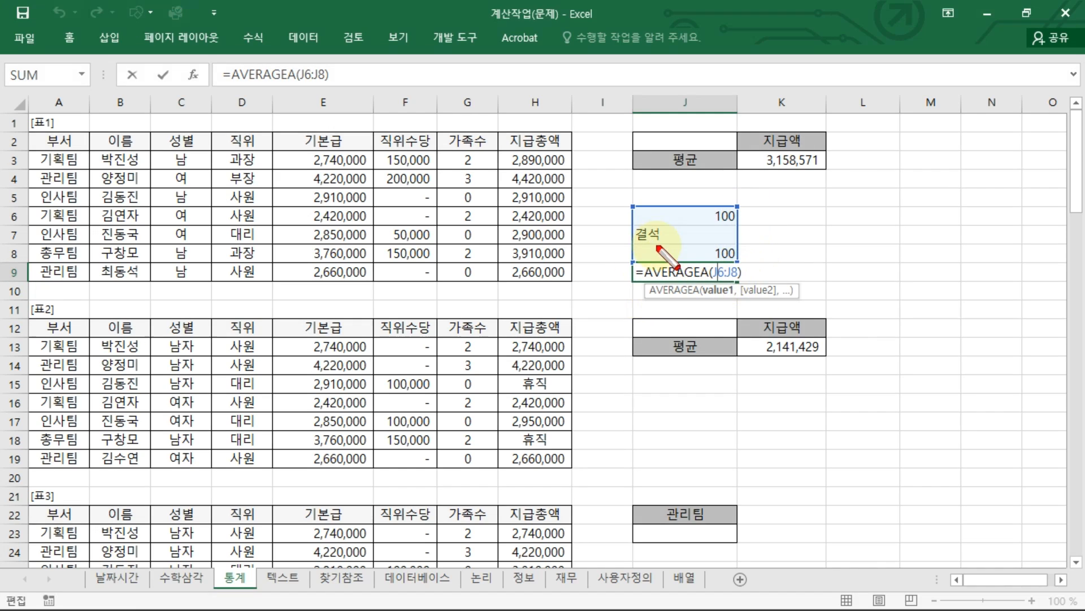
mouse_move(657, 247)
mouse_down()
mouse_move(629, 229)
mouse_move(658, 246)
mouse_move(724, 242)
mouse_up()
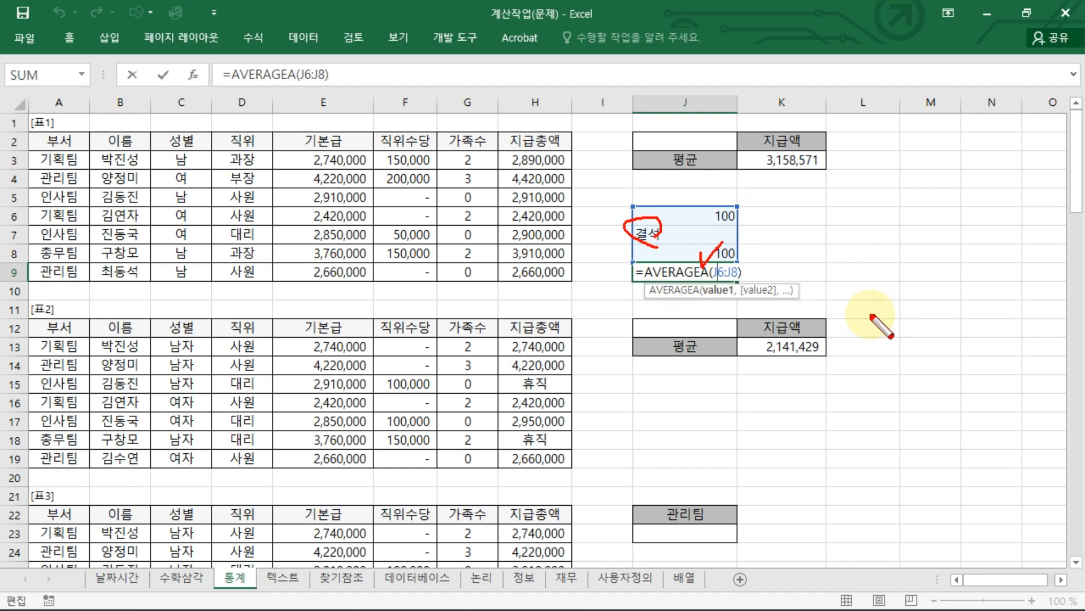
key(Escape)
Clear the sample values and test formula from cells J6:J9
click(727, 215)
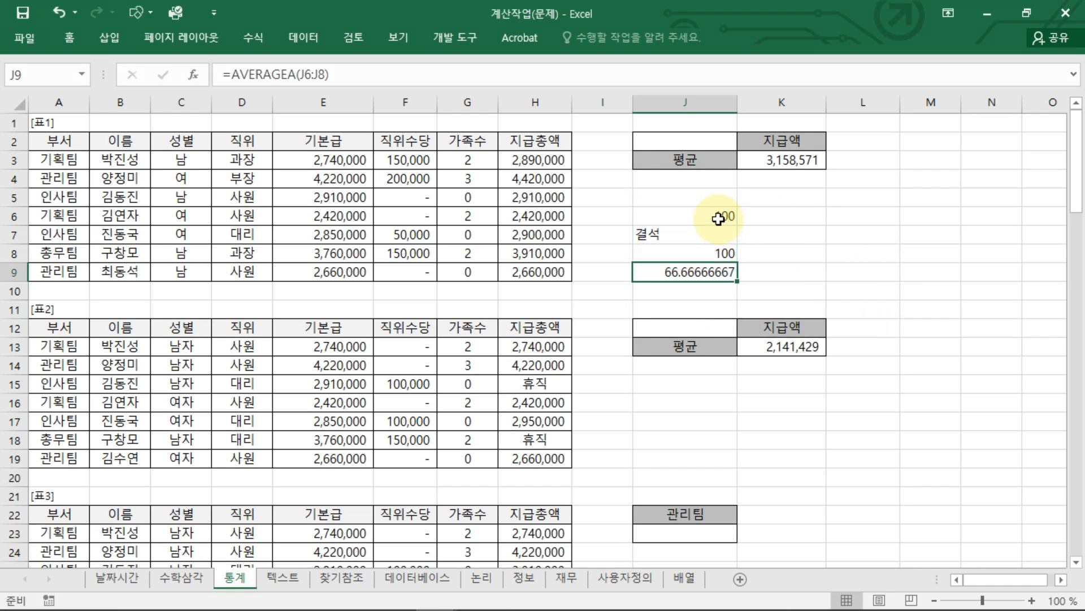
drag(727, 215, 729, 274)
Review the AVERAGEA formula in cell K13 and the 휴직 entries in its range, leaving the formula unedited
click(744, 345)
double_click(744, 345)
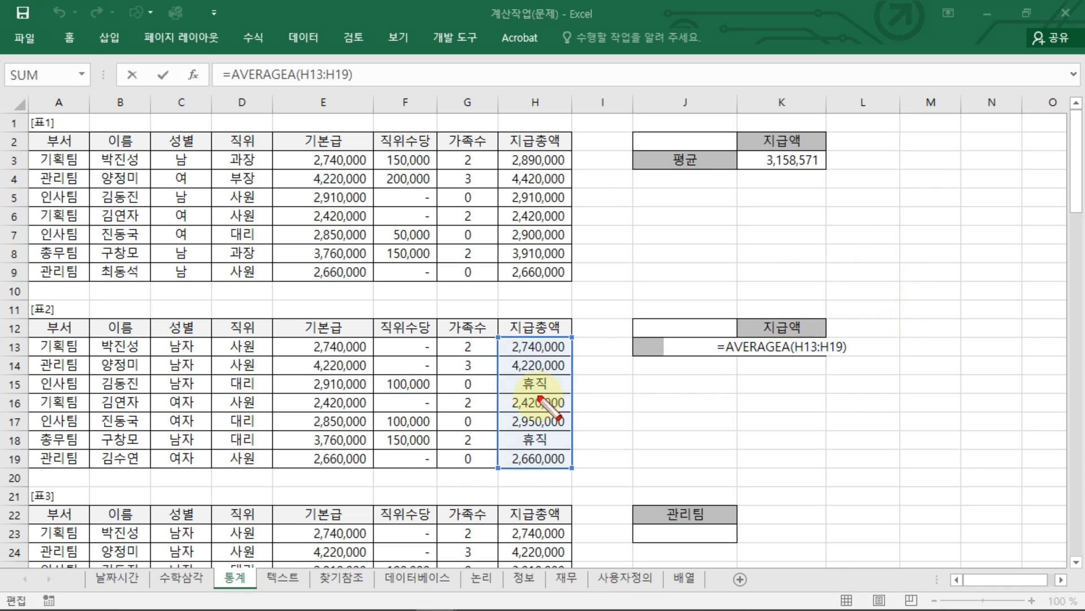
mouse_move(549, 378)
mouse_down()
mouse_move(543, 408)
mouse_move(561, 452)
mouse_up()
drag(775, 356, 796, 352)
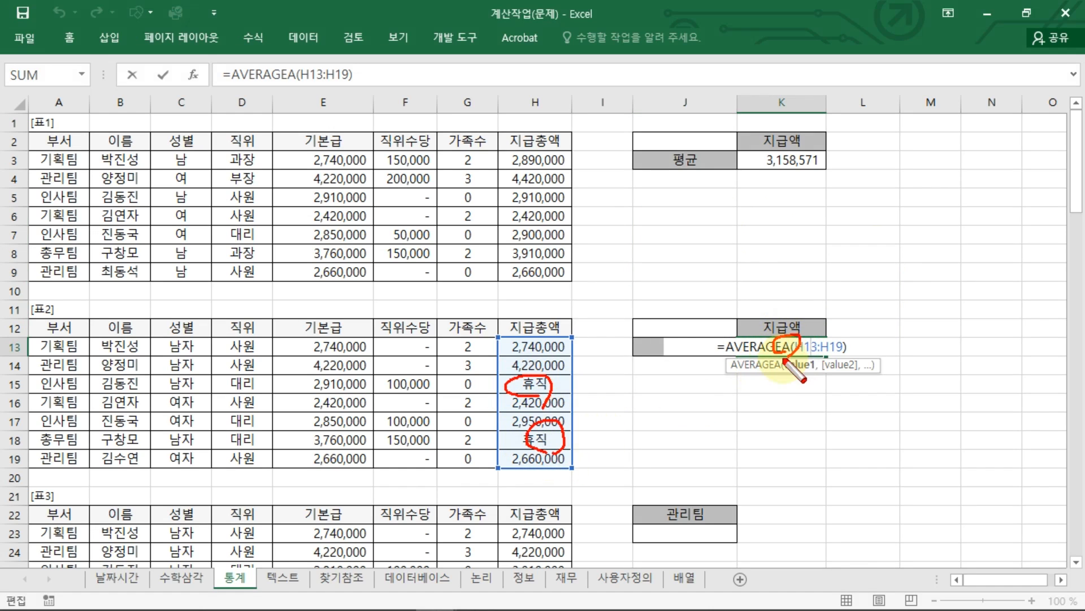
key(Escape)
key(Escape)
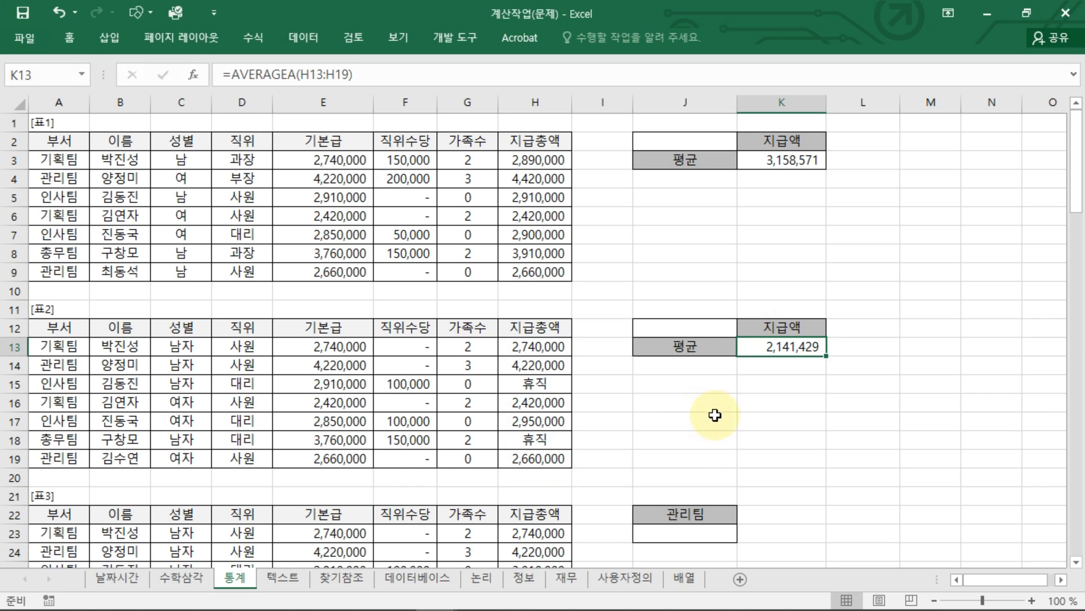
Examine the 관리팀 rows in [표3] and their 지급총액 amounts for the average needed in cell J23
scroll(724, 436, down, 6)
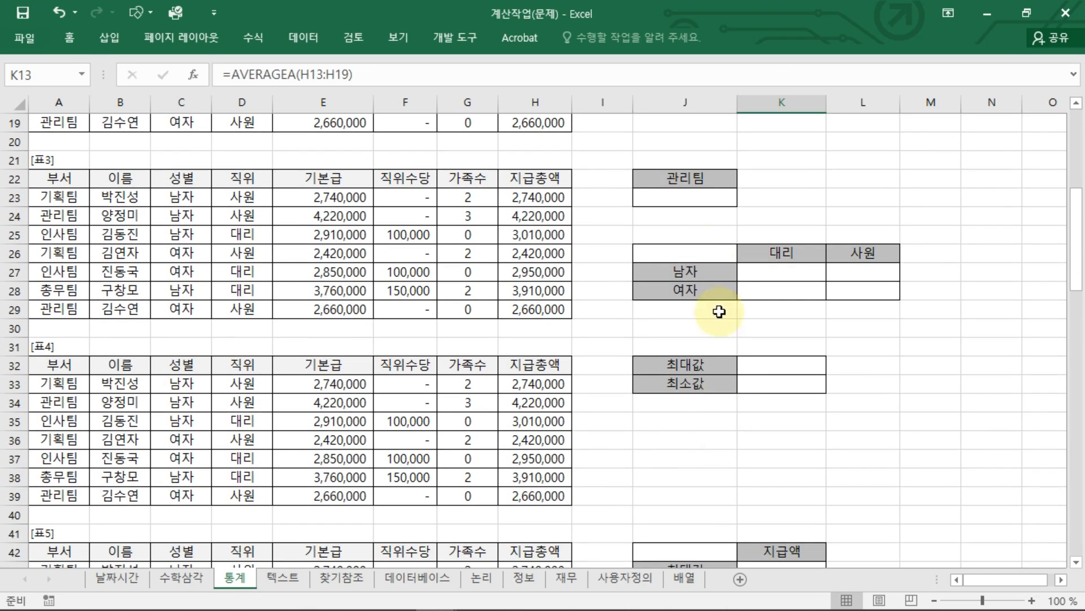
click(700, 196)
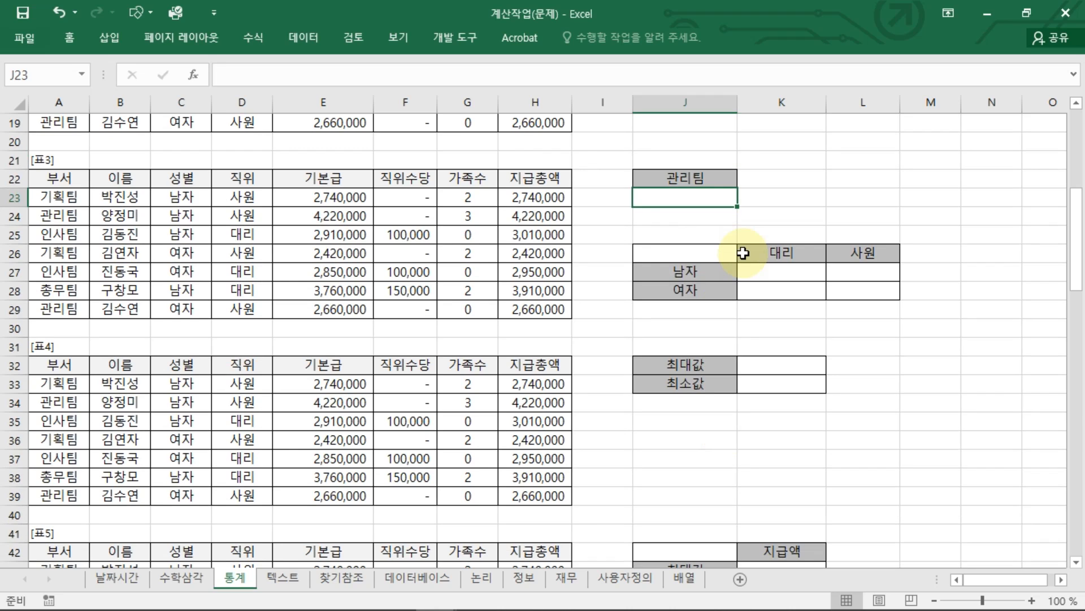
key(ctrl+2)
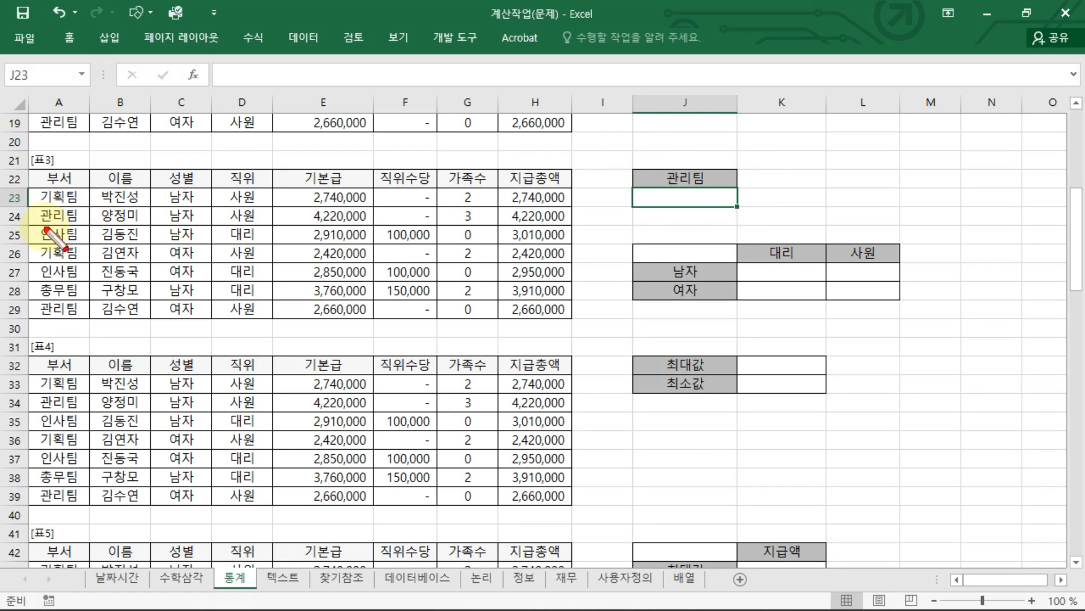
drag(38, 226, 81, 227)
drag(35, 313, 91, 310)
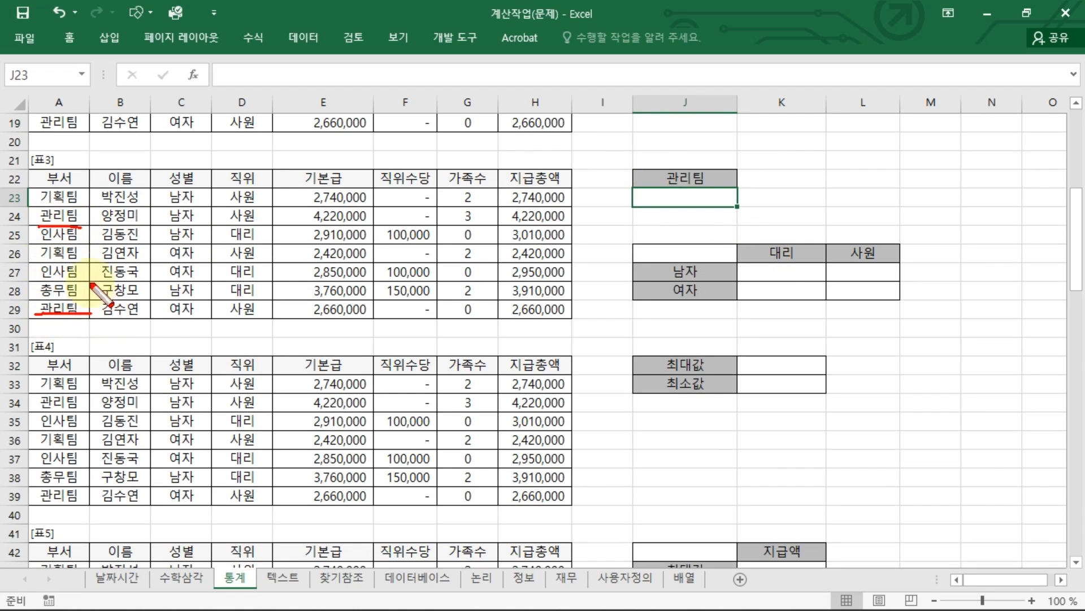
drag(503, 220, 574, 222)
drag(507, 315, 561, 309)
key(Escape)
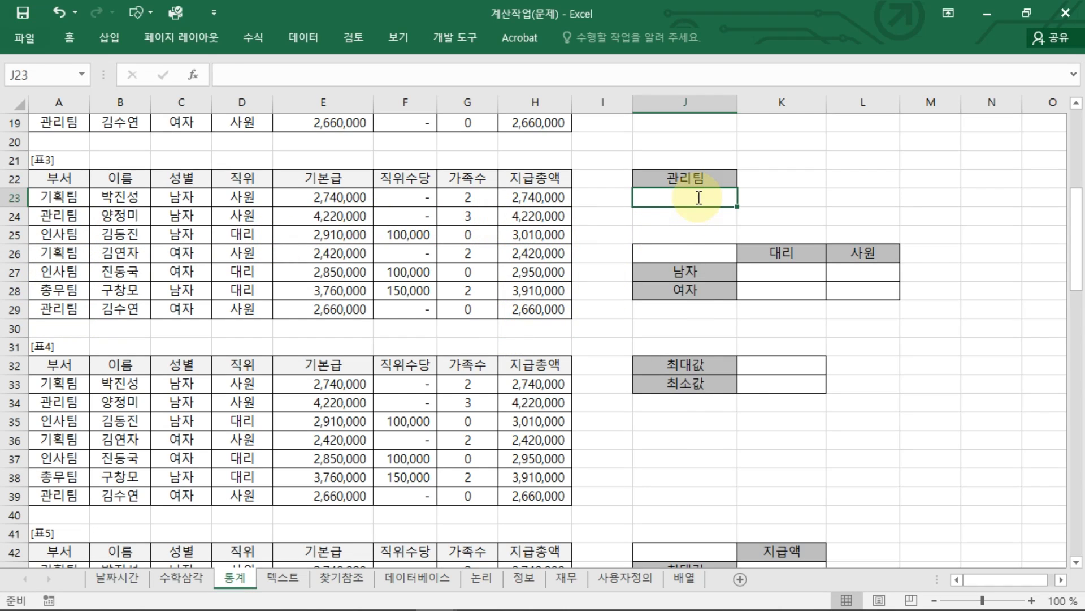
Start an AVERAGEIF formula in cell J23 with the 부서 cells A23:A29 as the criteria range
text(=AV)
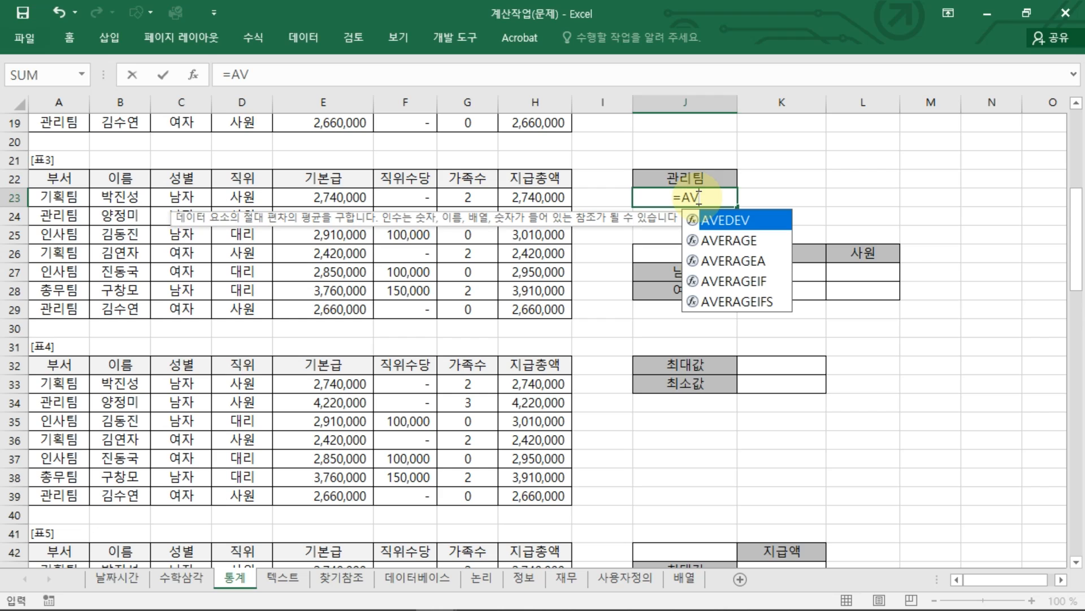
key(Down)
key(Down)
key(Down)
key(Tab)
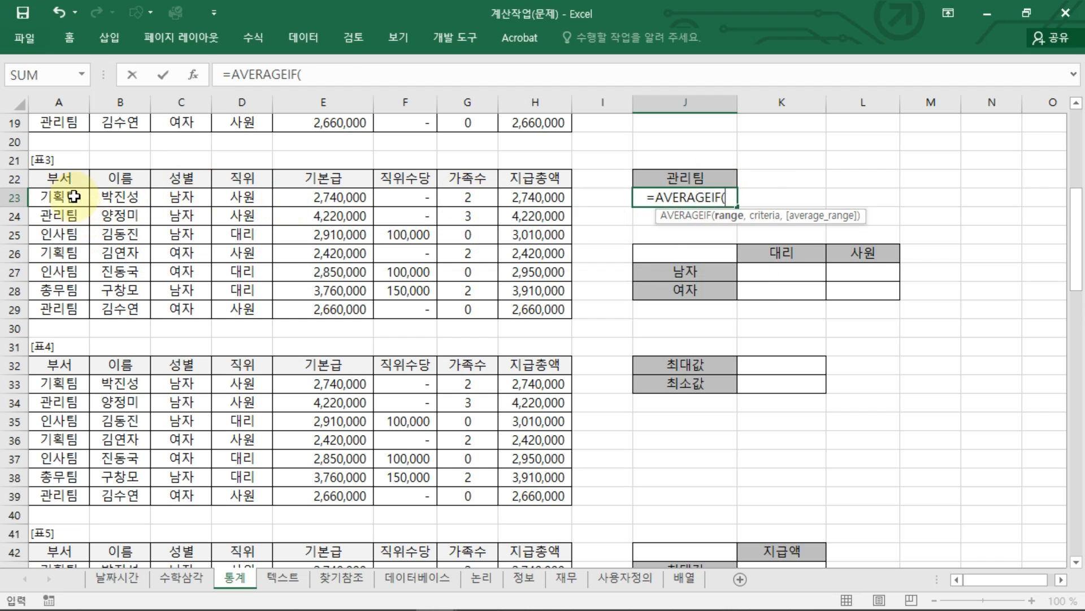
drag(75, 199, 63, 309)
Complete the J23 formula with the criterion "관리팀" and average range H23:H29, giving =AVERAGEIF(A23:A29,"관리팀",H23:H29)
text(,"관리티)
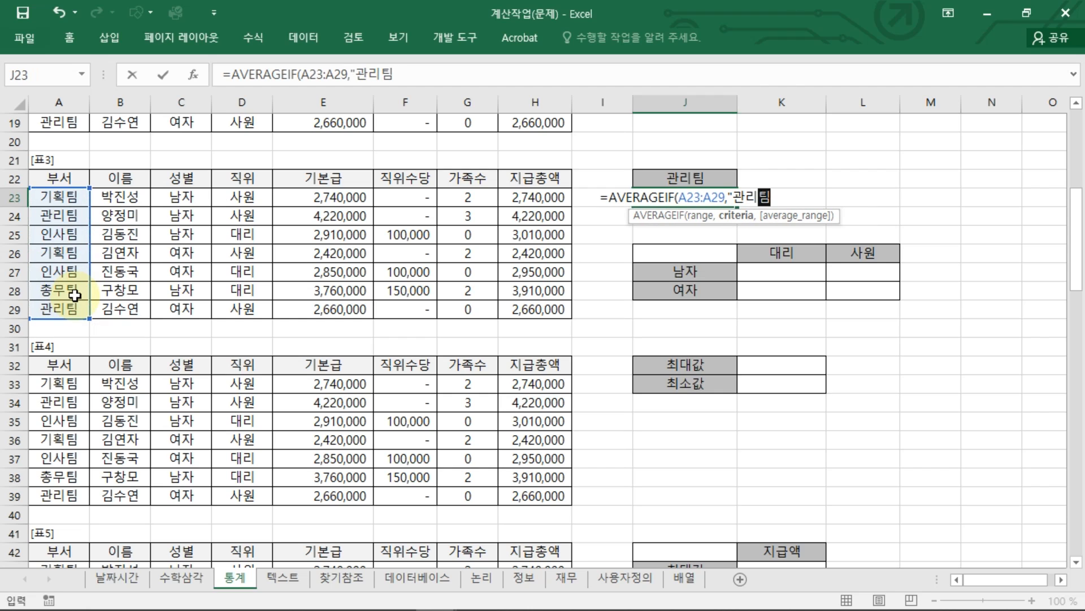
text(",)
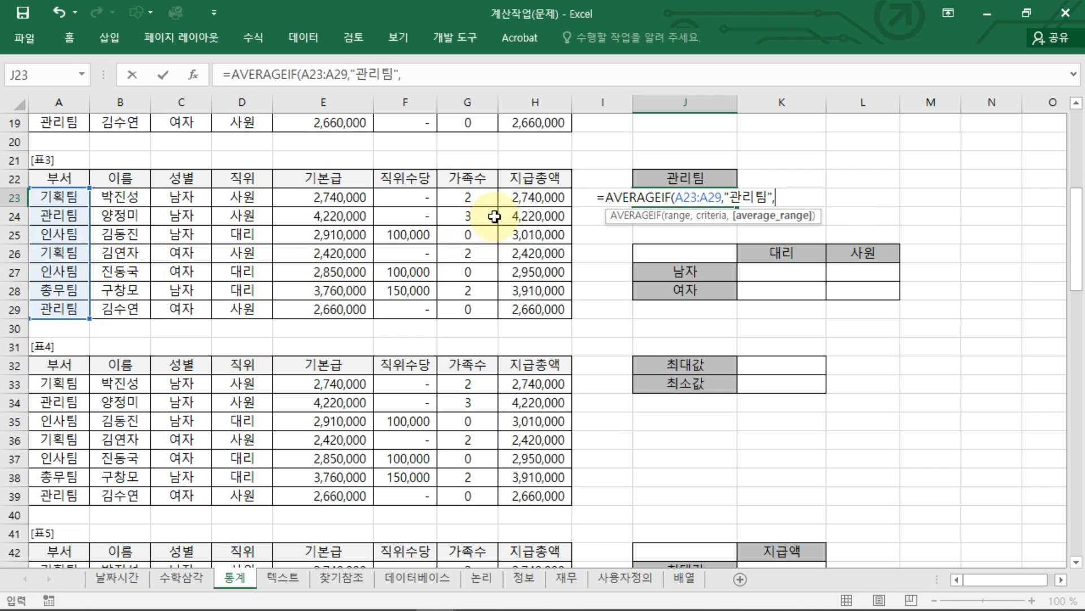
drag(529, 198, 535, 310)
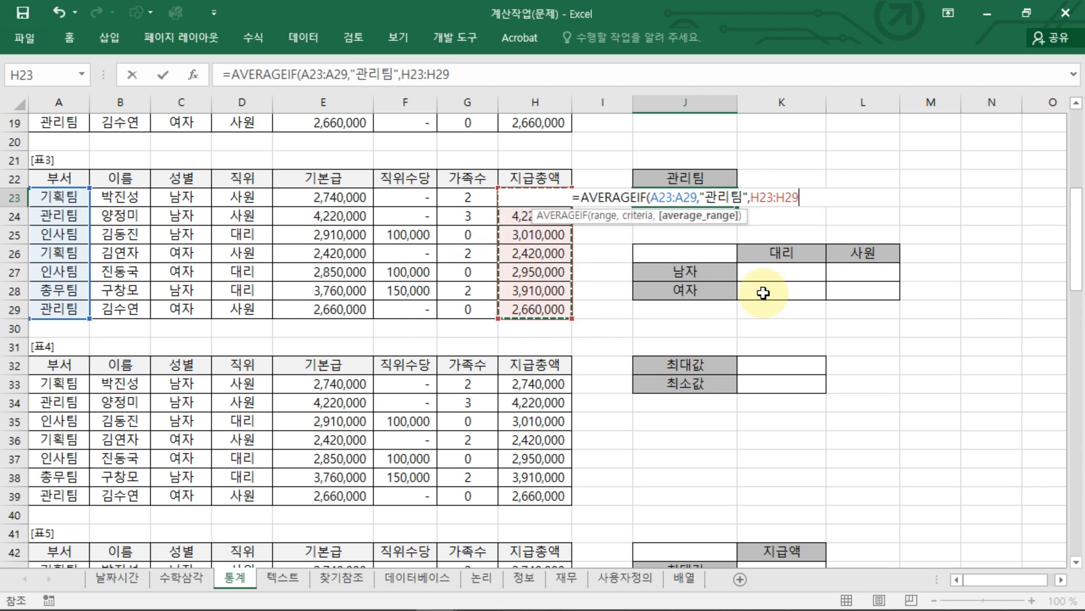
key(ctrl+shift+d)
mouse_move(661, 163)
mouse_down()
mouse_move(671, 184)
mouse_move(688, 168)
mouse_move(778, 184)
mouse_move(816, 163)
mouse_up()
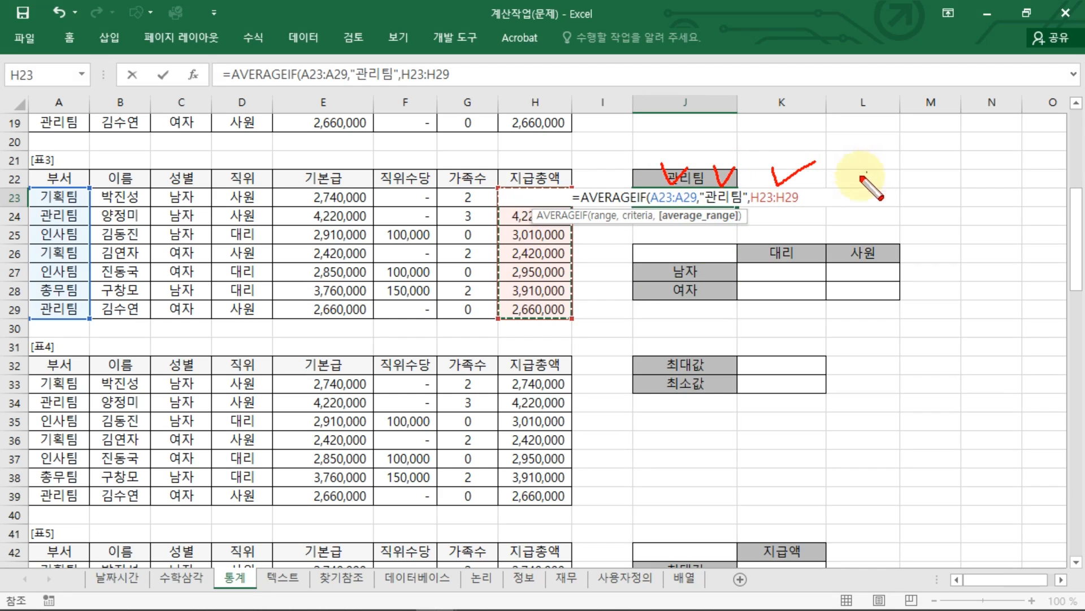
key(Escape)
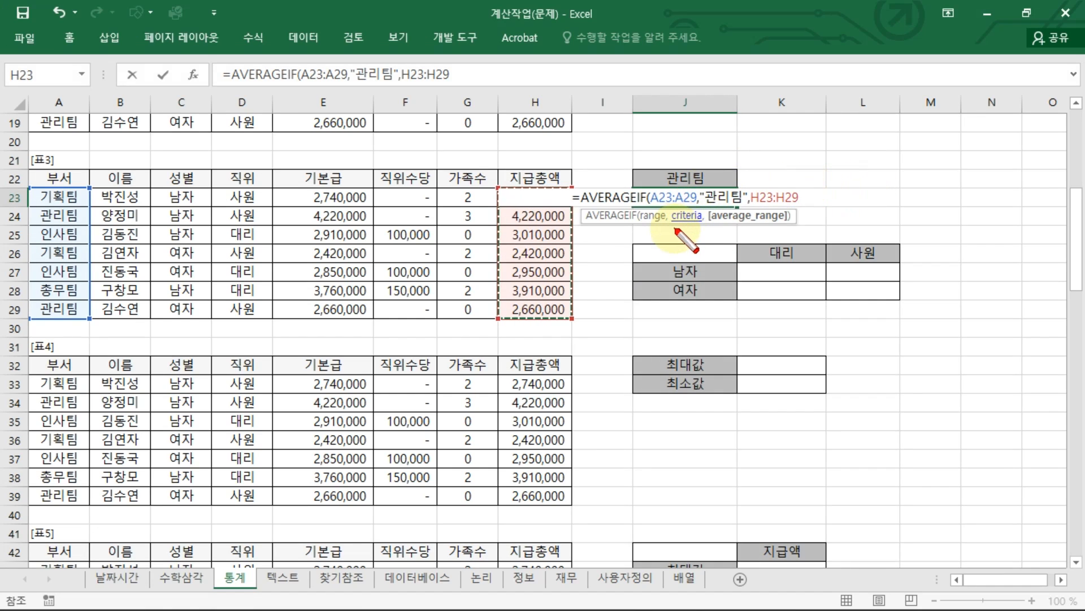
key(Escape)
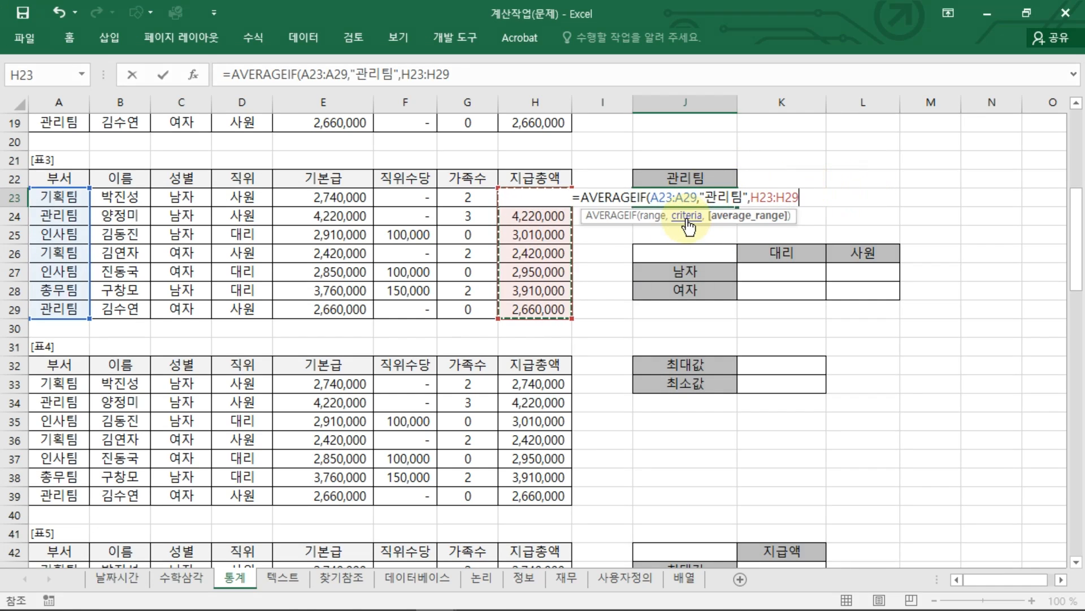
key(Return)
click(725, 201)
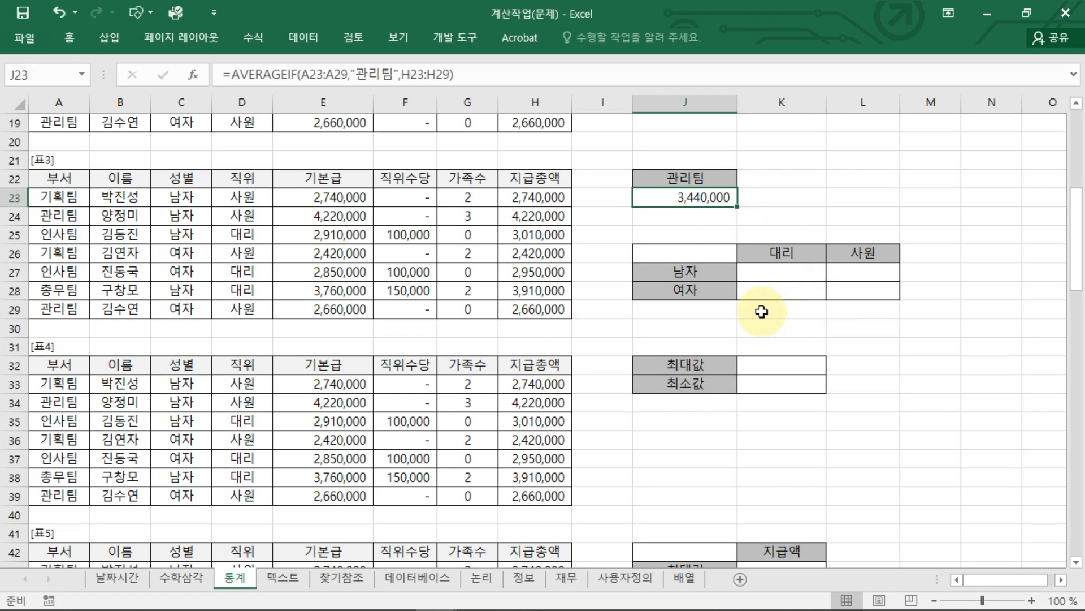
click(773, 271)
text(=ㅁㅍ)
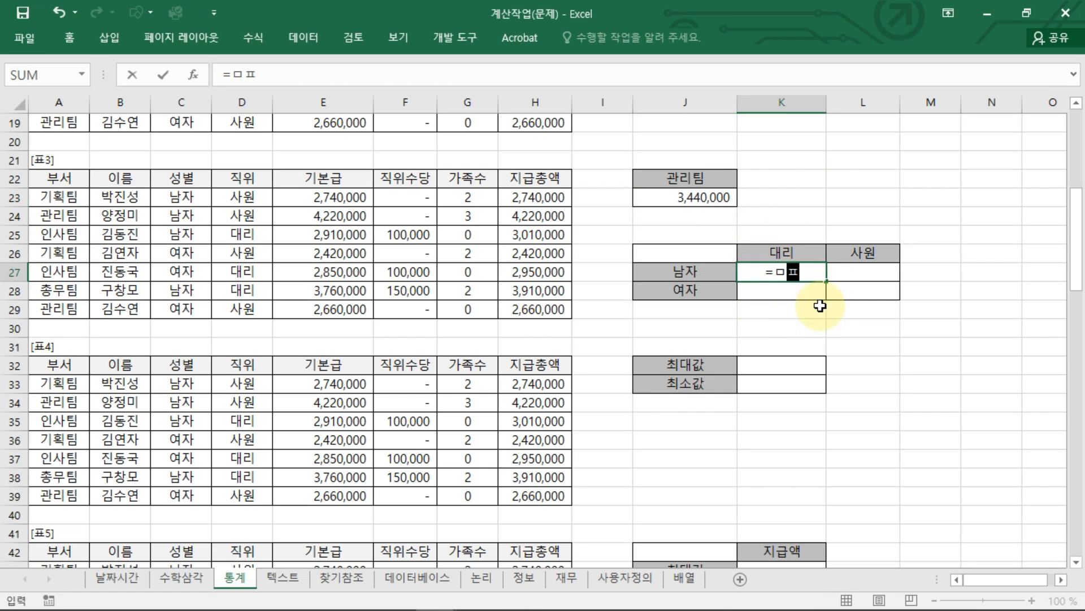
text(AVER)
key(Down)
key(Down)
key(Down)
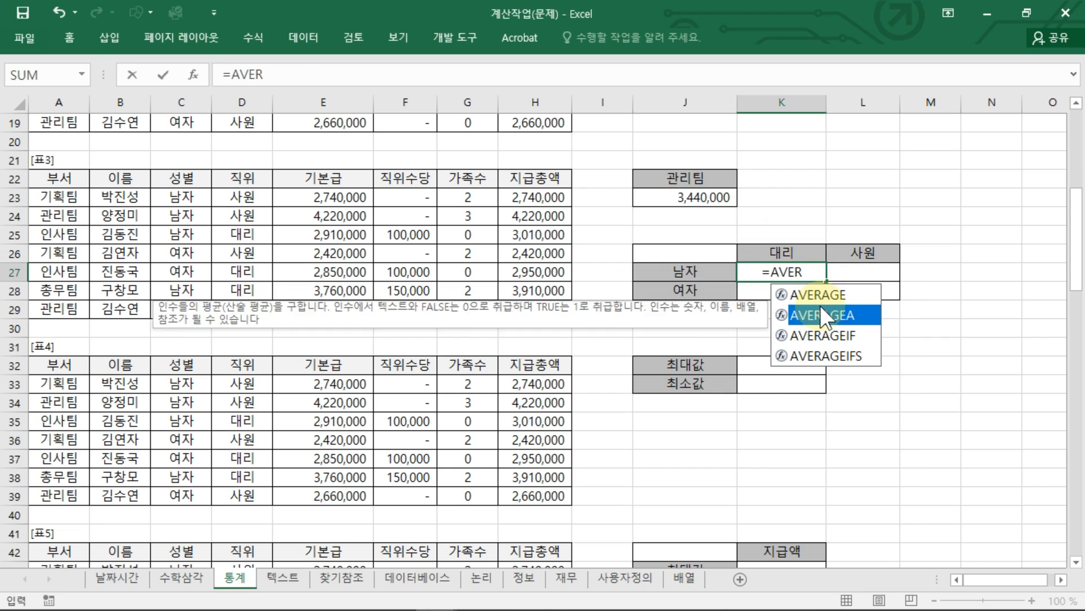
key(Tab)
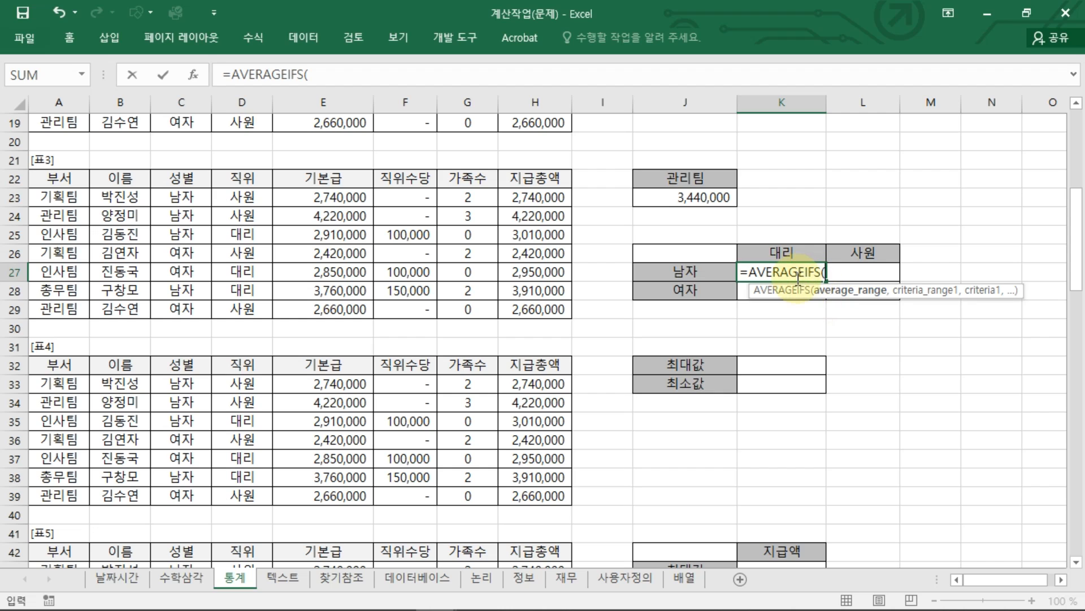
key(Return)
key(Return)
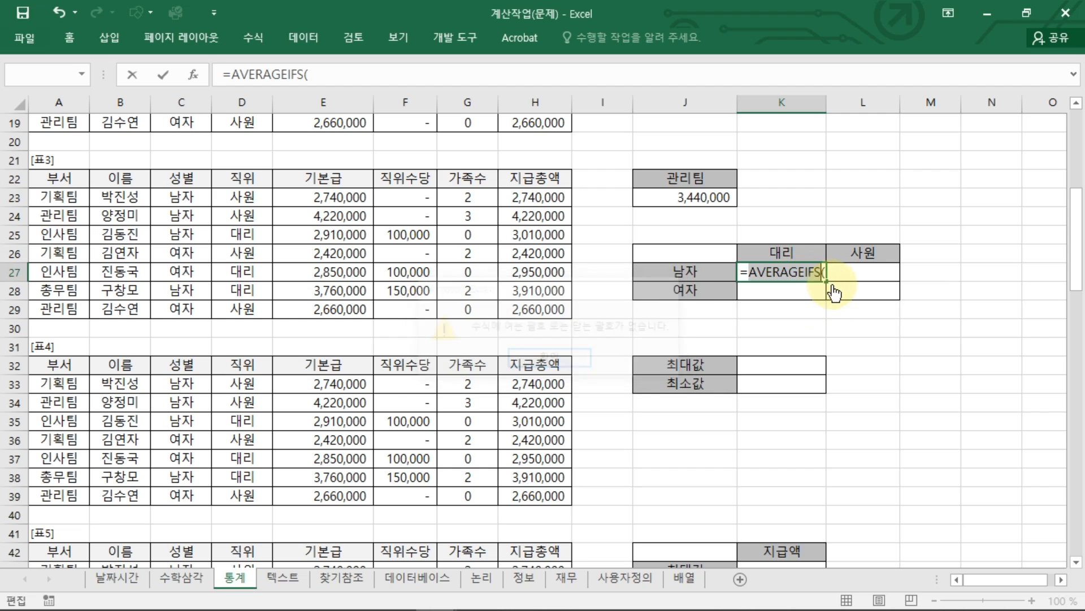
click(376, 74)
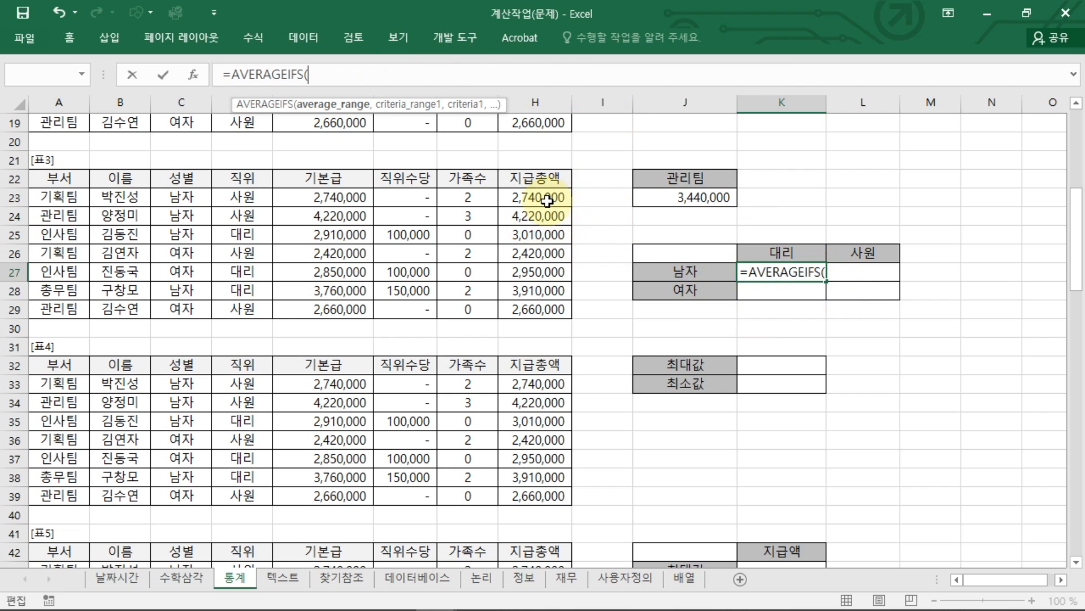
drag(546, 201, 550, 305)
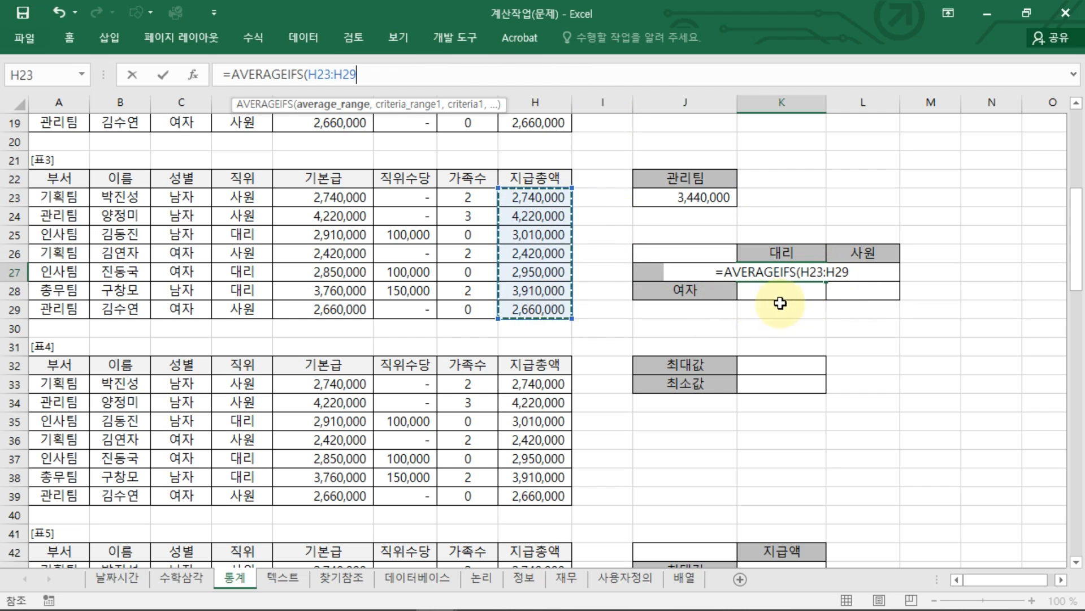
click(850, 270)
text(,)
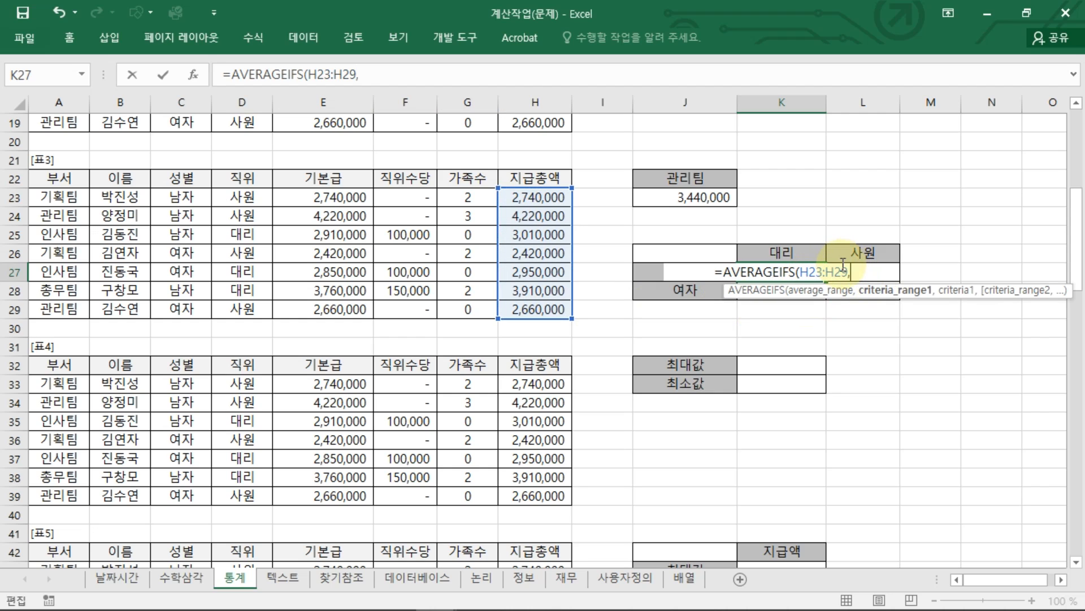
key(Escape)
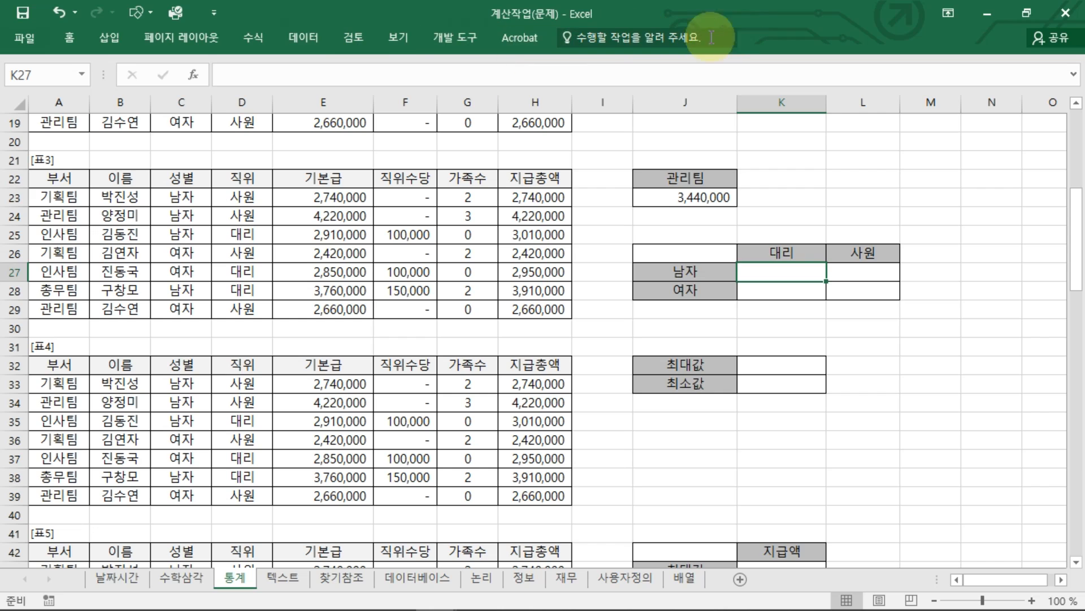
Left-align cell K27 and start its AVERAGEIFS formula with the 지급총액 cells H23:H29 as the average range
click(79, 38)
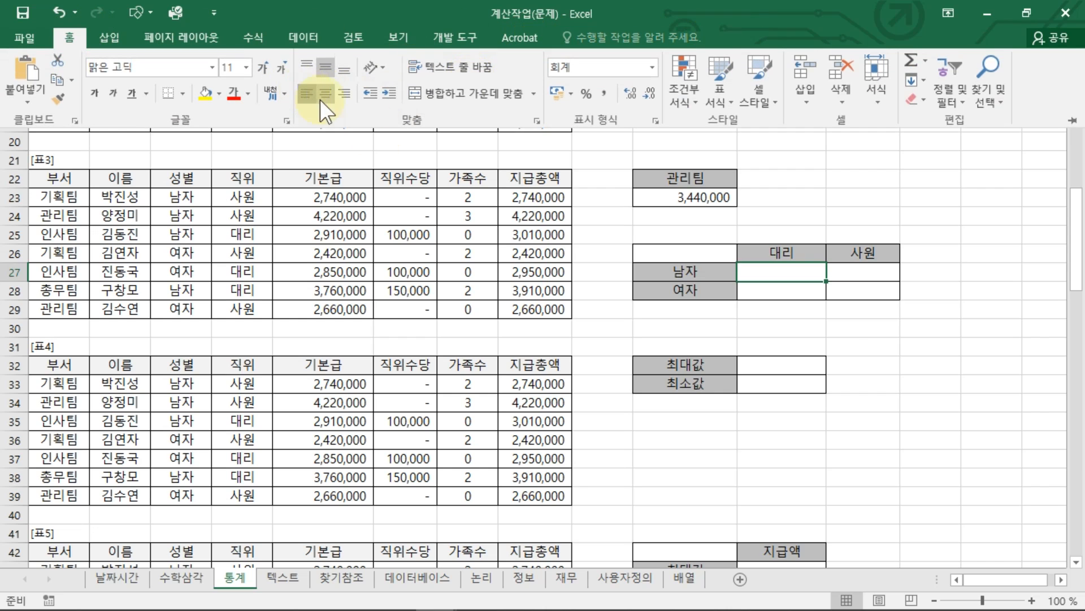
click(740, 273)
text(=AV)
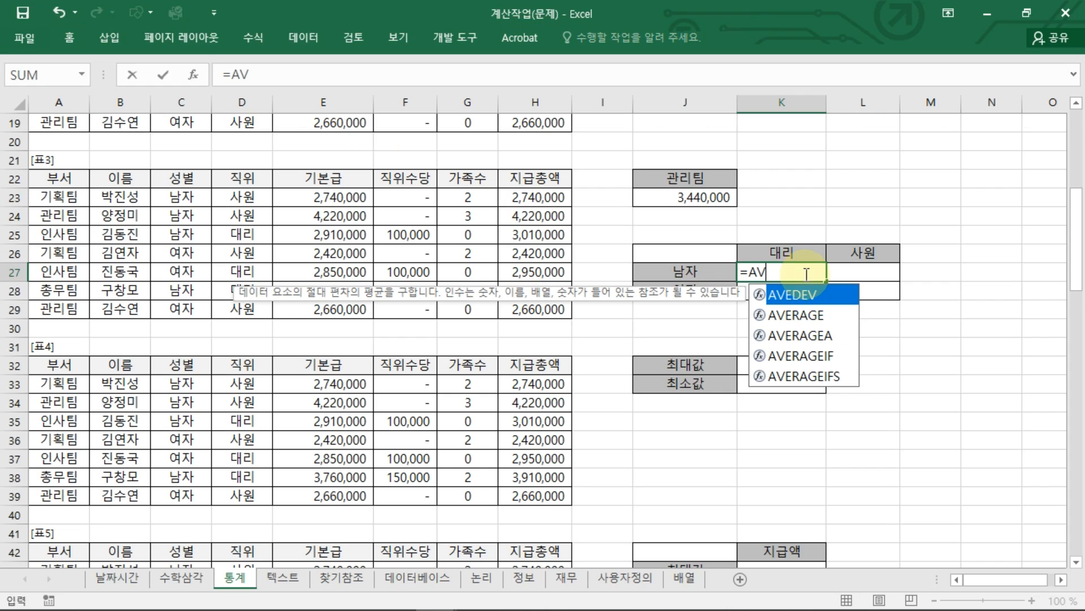
key(Down)
key(Down)
key(Down)
key(Tab)
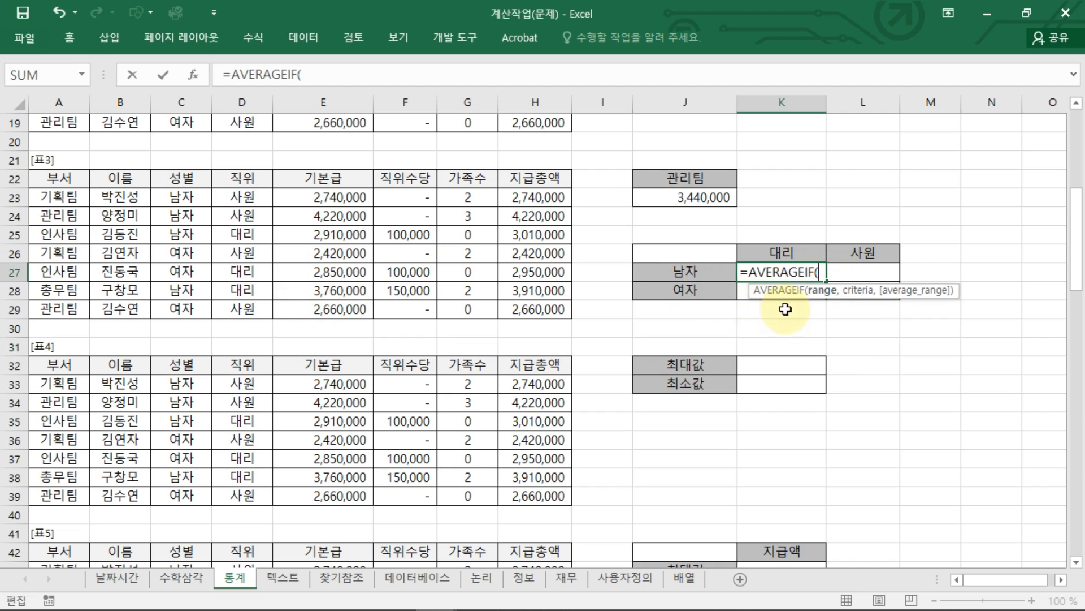
drag(540, 199, 534, 309)
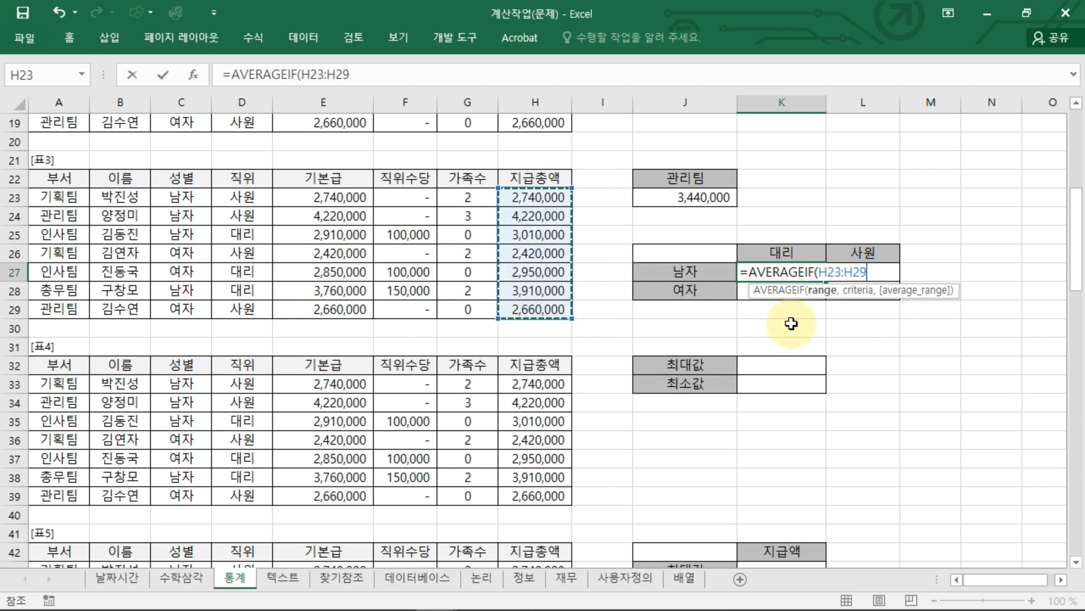
click(812, 270)
text(S)
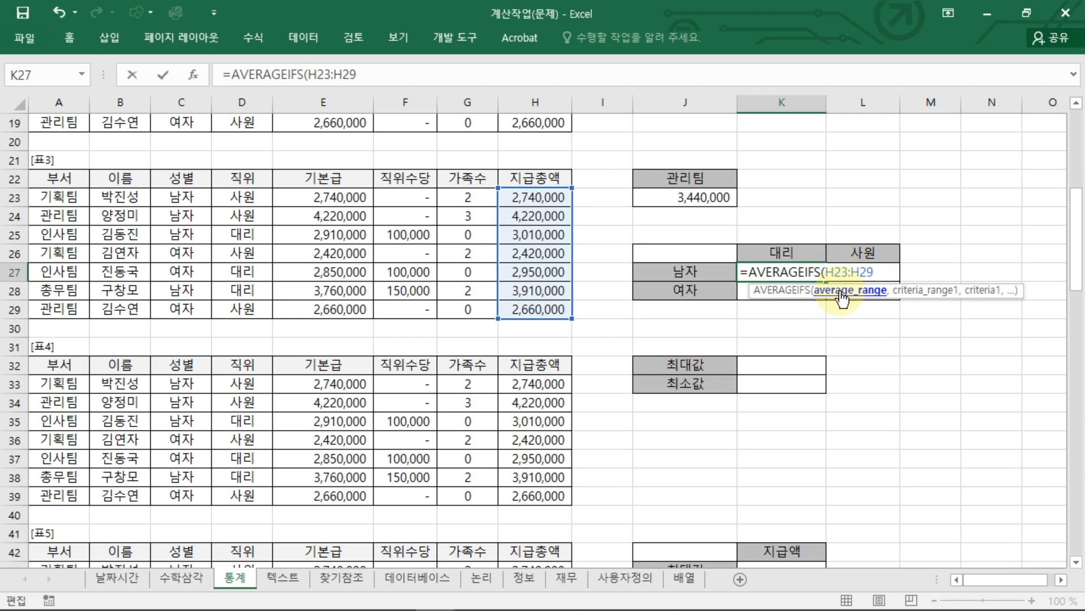
text(,)
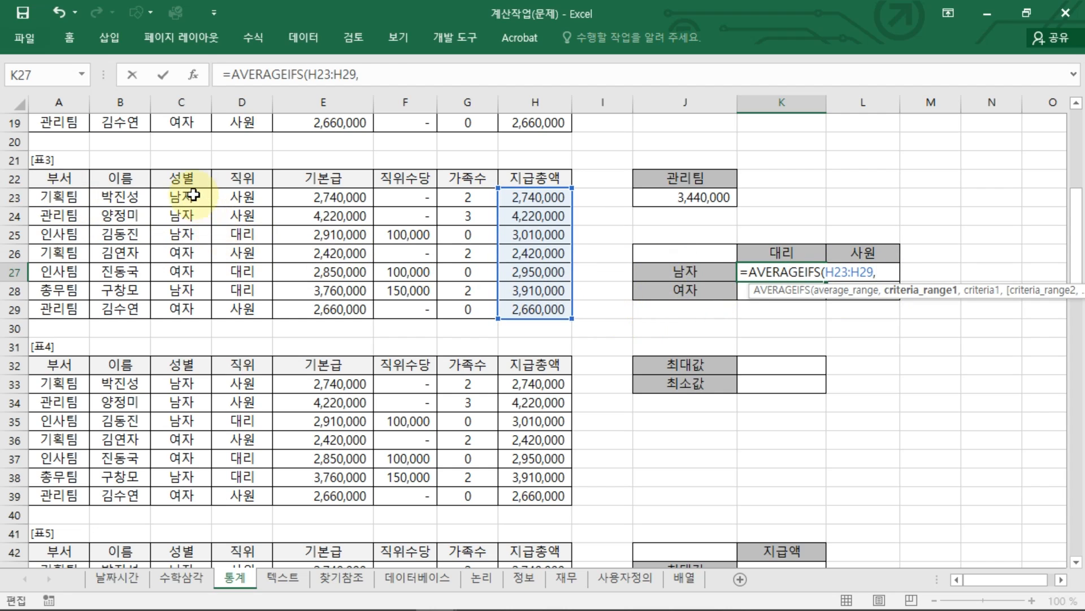
Add the 성별 cells C23:C29 as the first criteria range in the K27 formula, with the criterion "남자"
drag(194, 195, 205, 308)
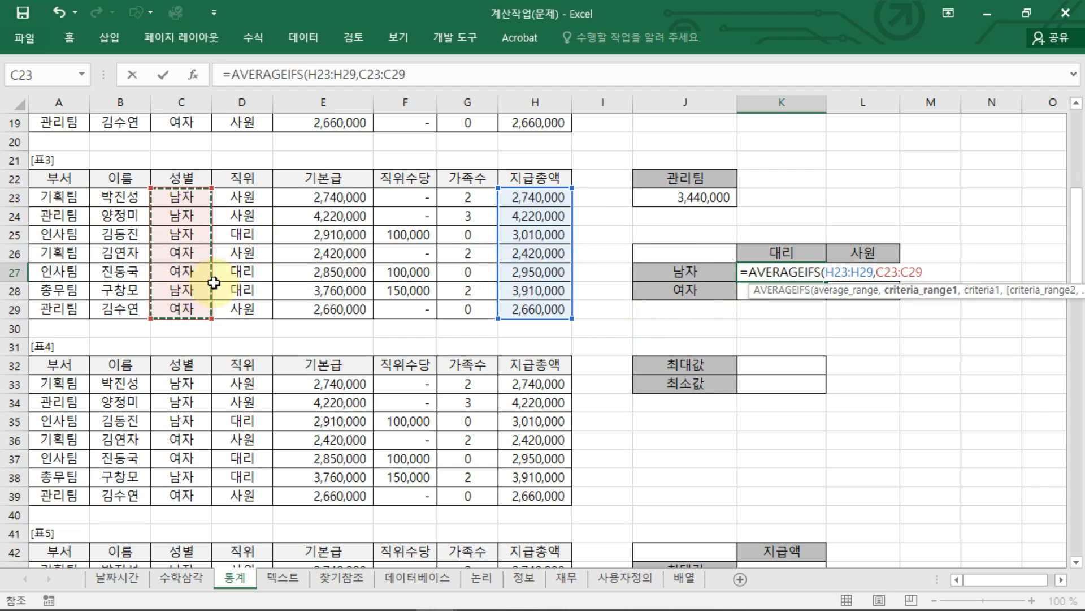
text(,"남자)
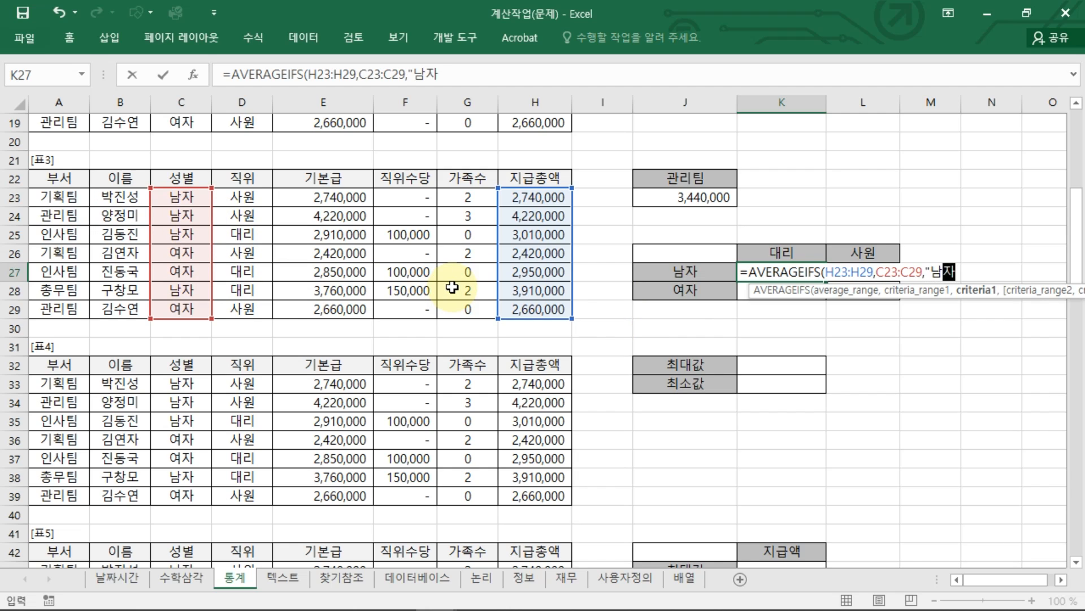
text(")
Replace the literal "남자" criterion in the K27 formula with a reference to cell J27
key(ctrl+2)
mouse_move(723, 267)
mouse_down()
mouse_move(720, 291)
mouse_move(731, 289)
mouse_up()
key(Escape)
double_click(928, 274)
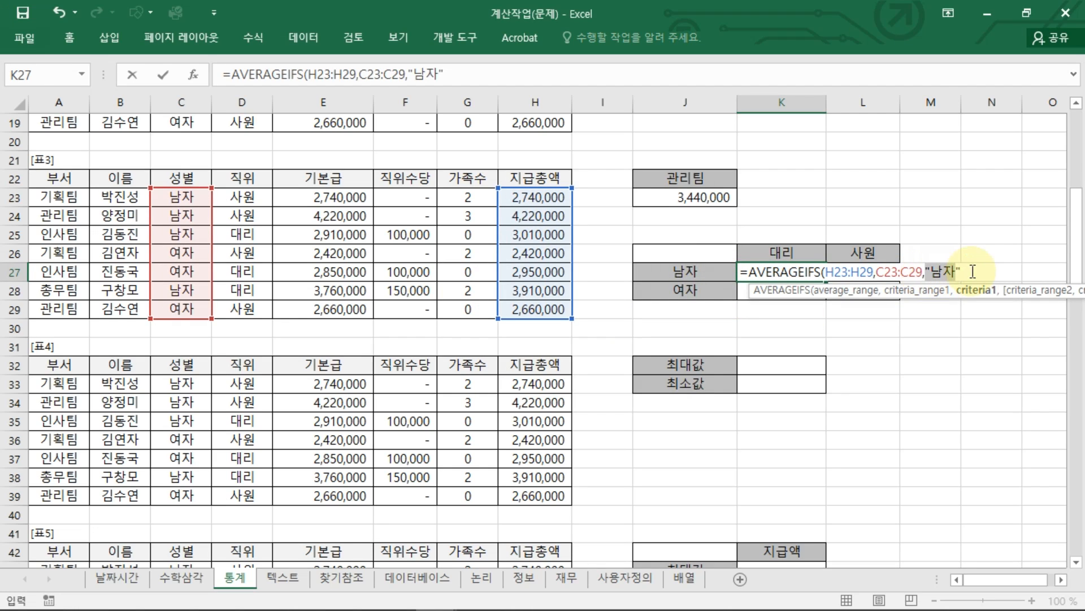
click(697, 276)
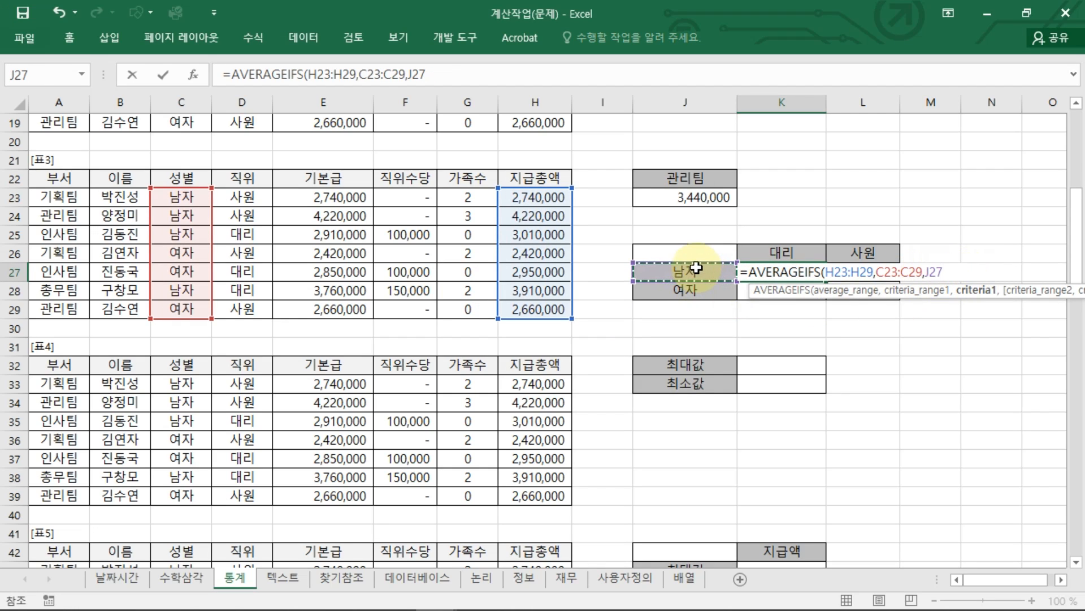
text(,)
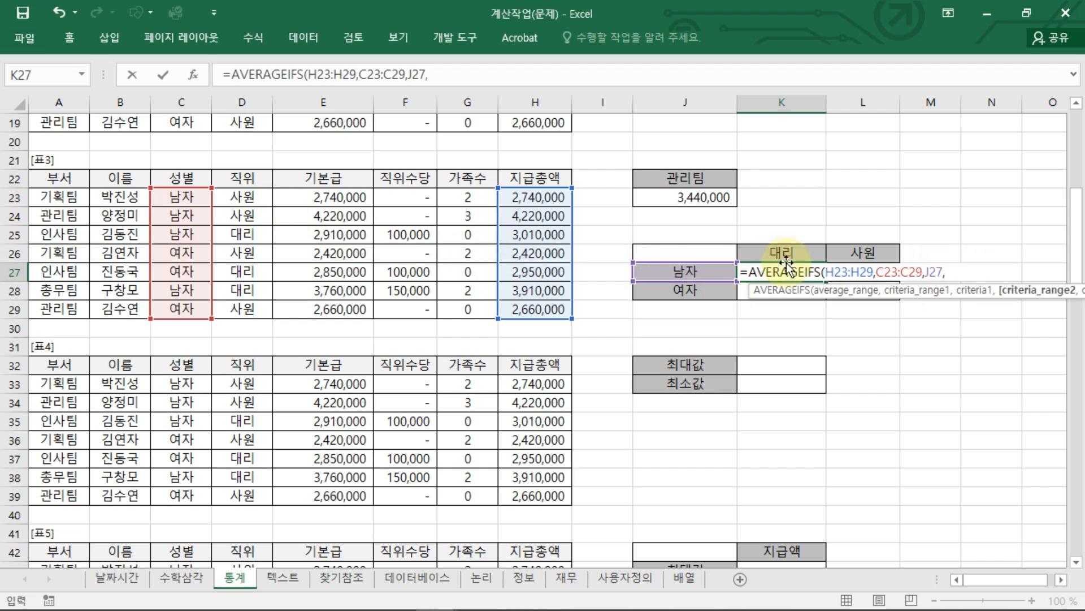
Complete the K27 AVERAGEIFS formula with the 직위 cells D23:D29 as the second criteria range and K26 as the criterion
drag(248, 198, 262, 309)
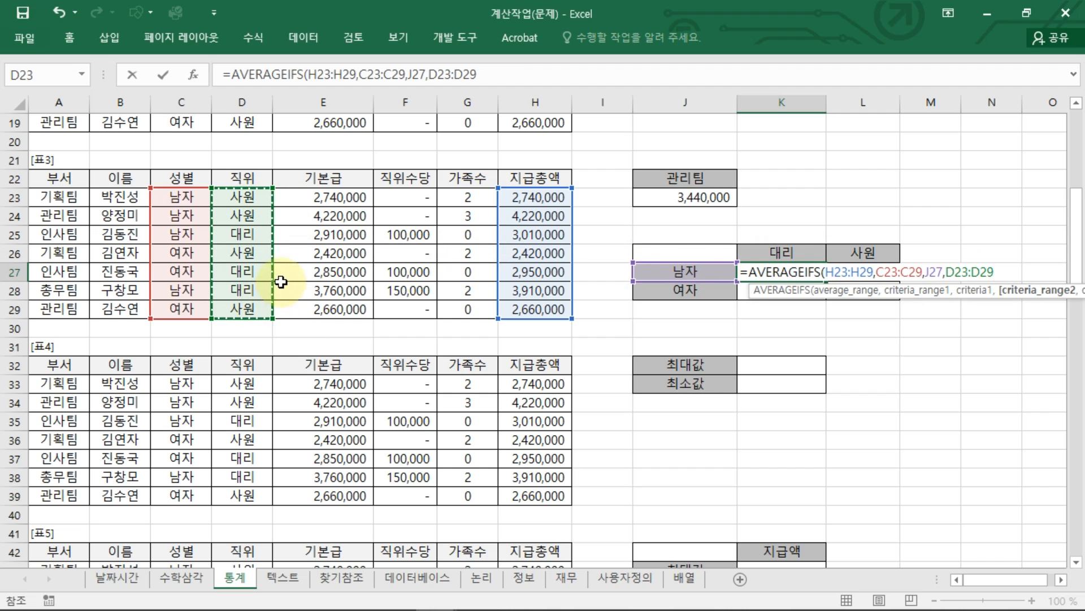
text(,)
click(780, 252)
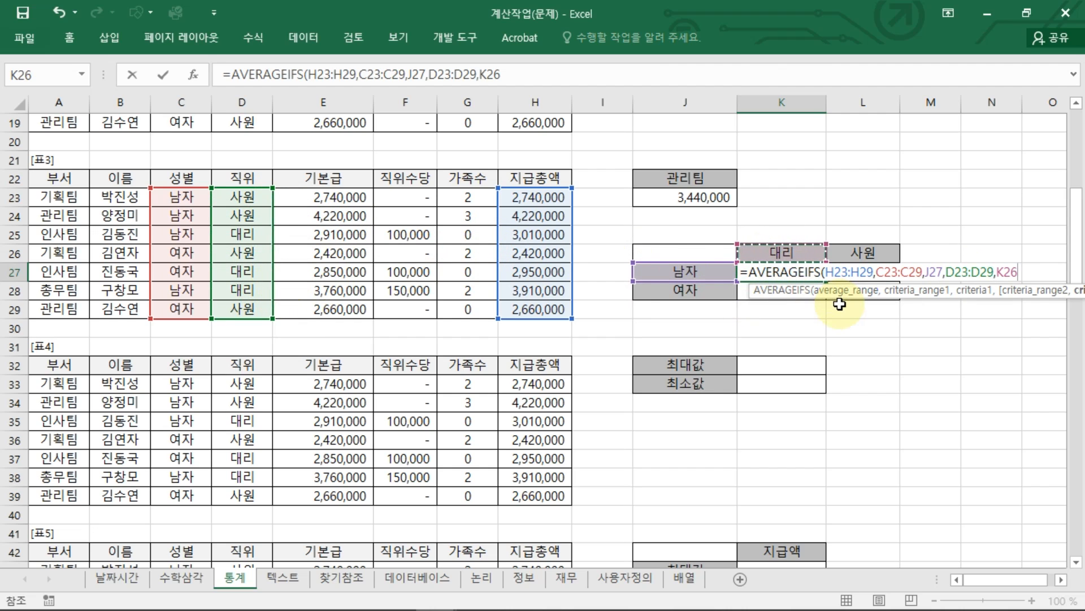
key(Return)
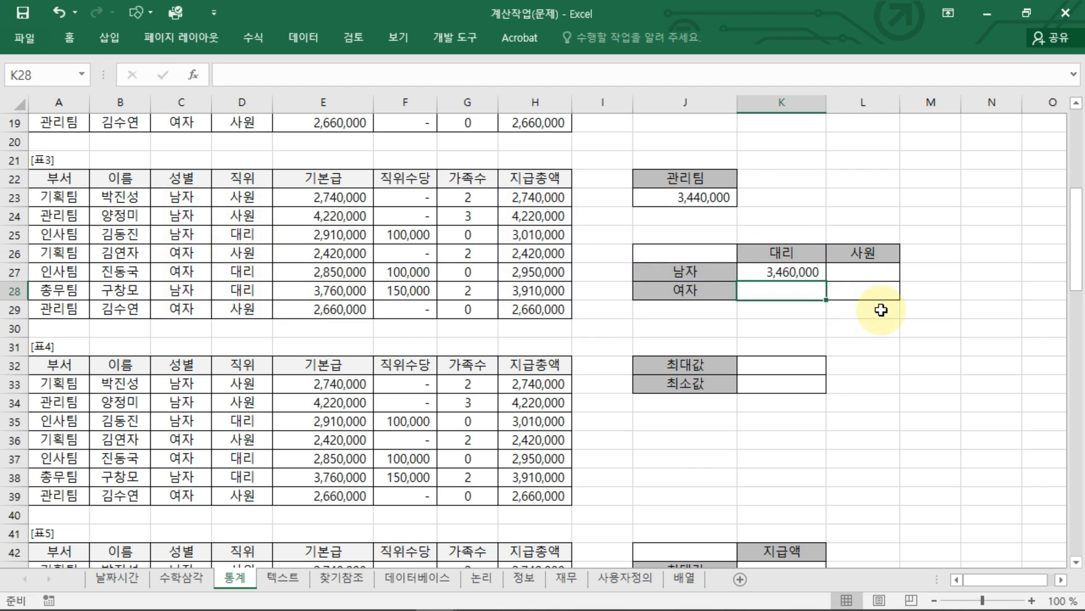
Copy the K27 formula across K27:L28 and inspect the copied references in L27
click(820, 275)
drag(825, 280, 883, 291)
double_click(875, 275)
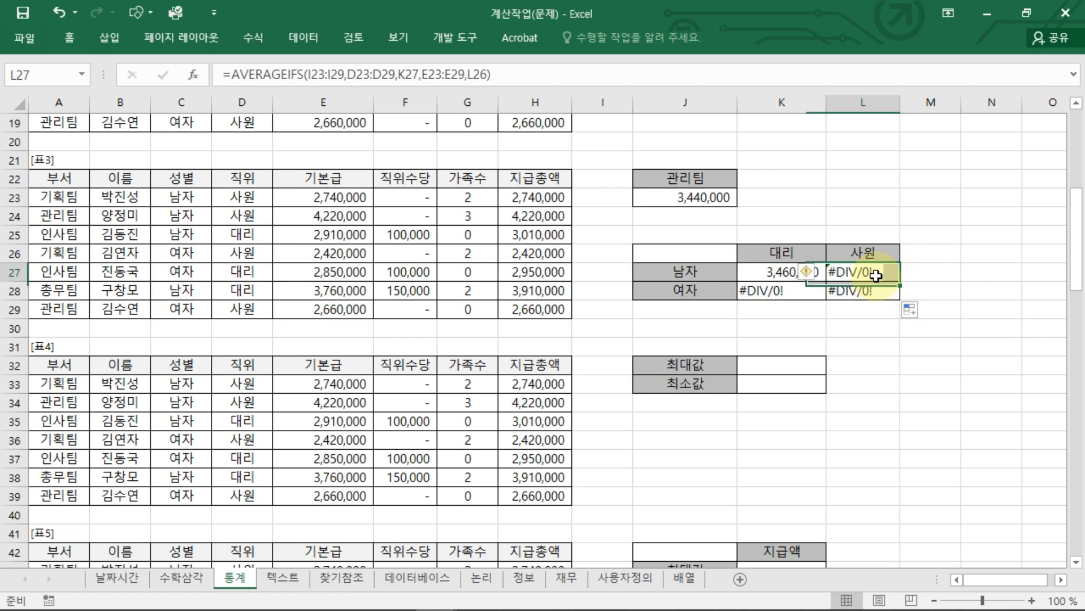
key(Escape)
Make the three ranges in the K27 formula absolute: $H$23:$H$29, $C$23:$C$29 and $D$23:$D$29
double_click(787, 273)
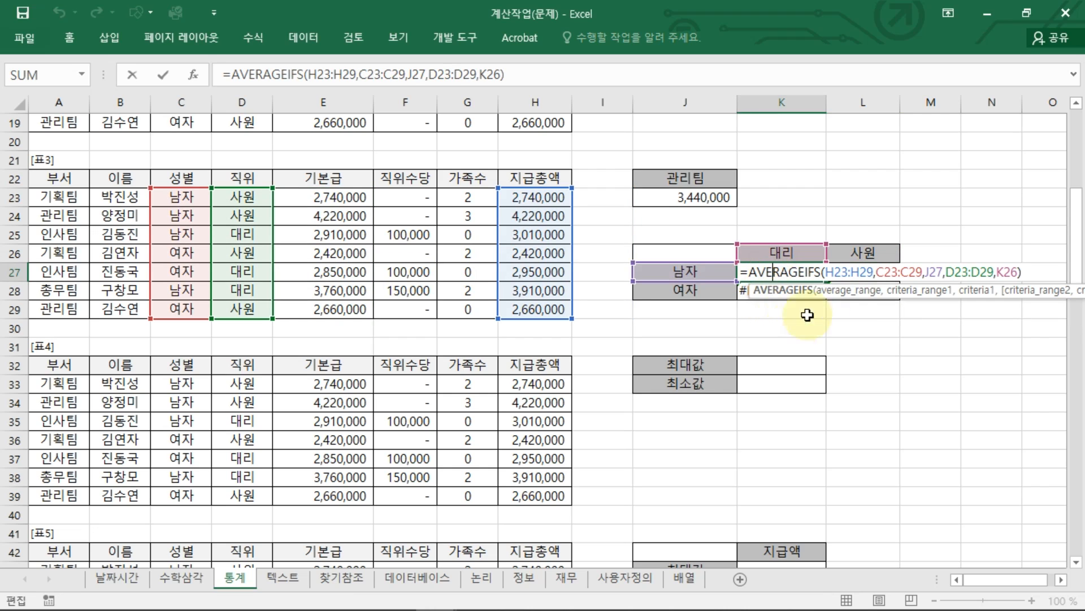
click(860, 272)
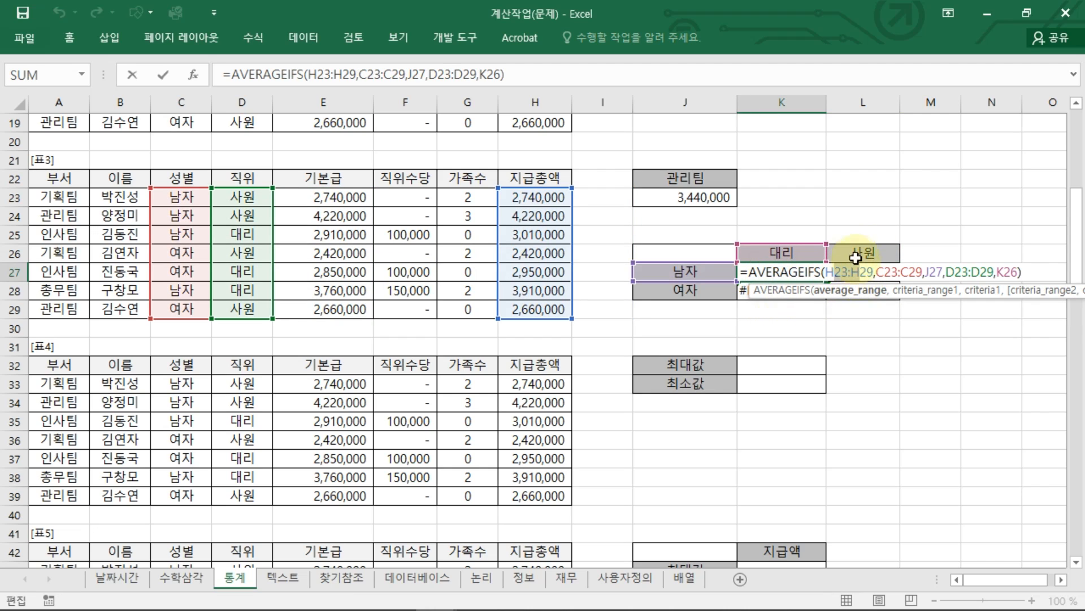
key(F4)
click(938, 272)
key(F4)
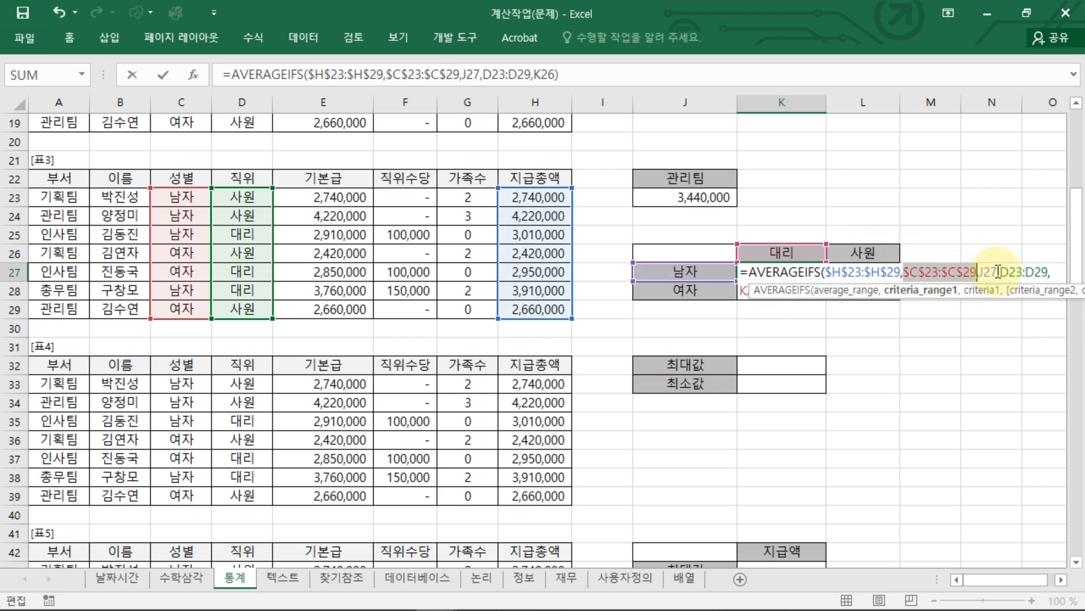
click(1008, 273)
key(F4)
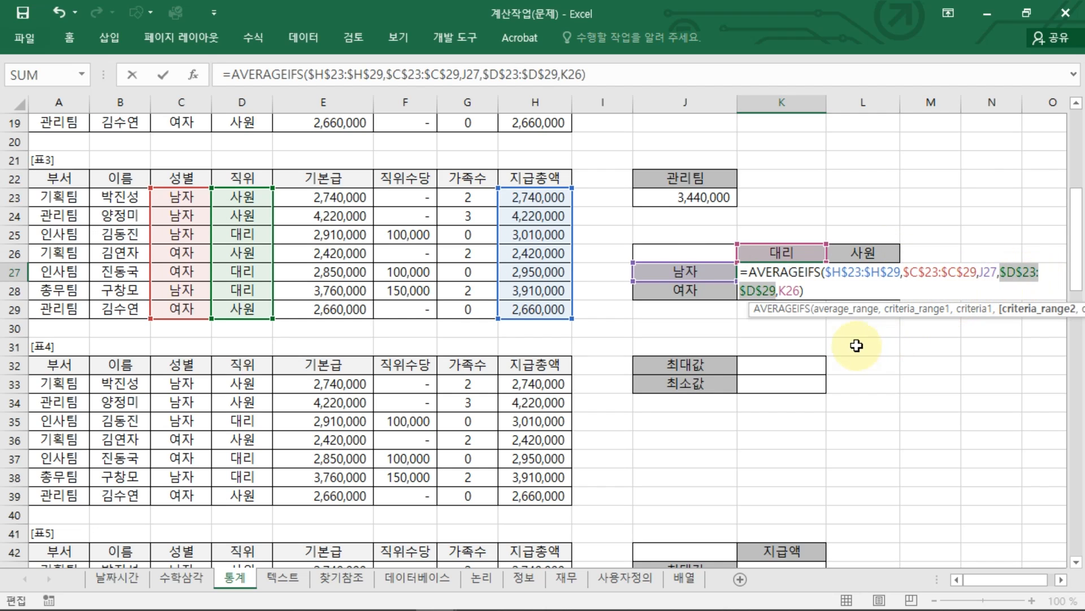
drag(179, 167, 275, 173)
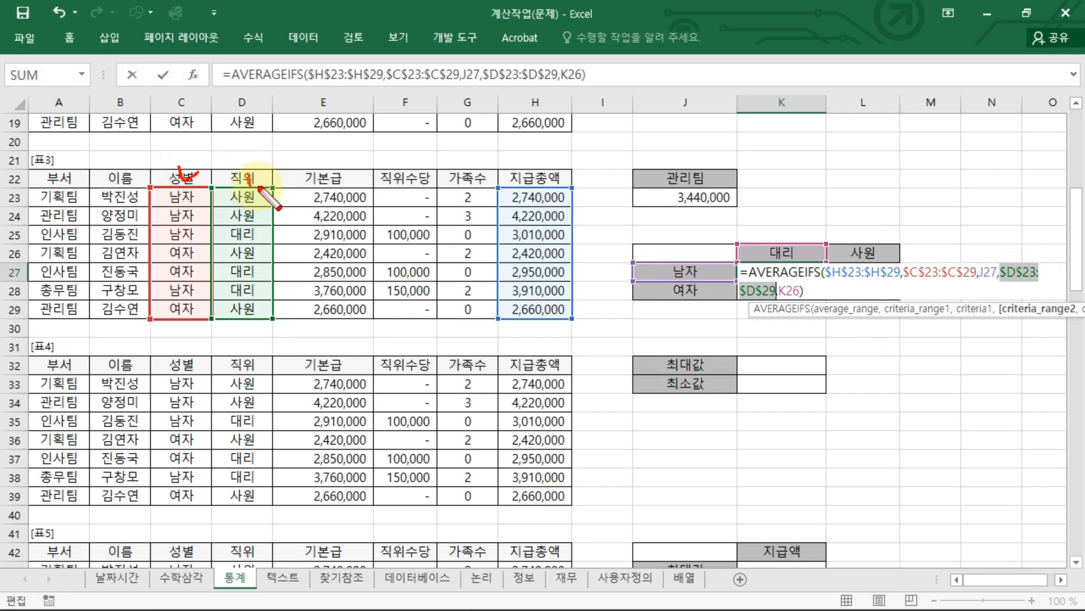
drag(526, 182, 560, 177)
drag(681, 262, 696, 277)
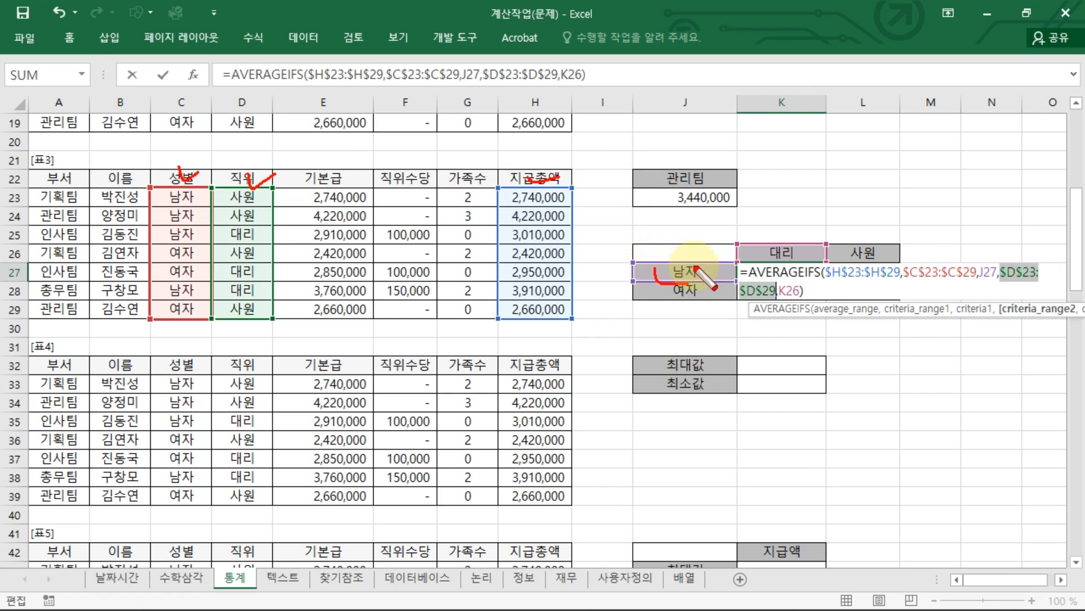
mouse_move(772, 254)
mouse_down()
mouse_move(799, 255)
mouse_move(768, 254)
mouse_up()
drag(711, 283, 728, 285)
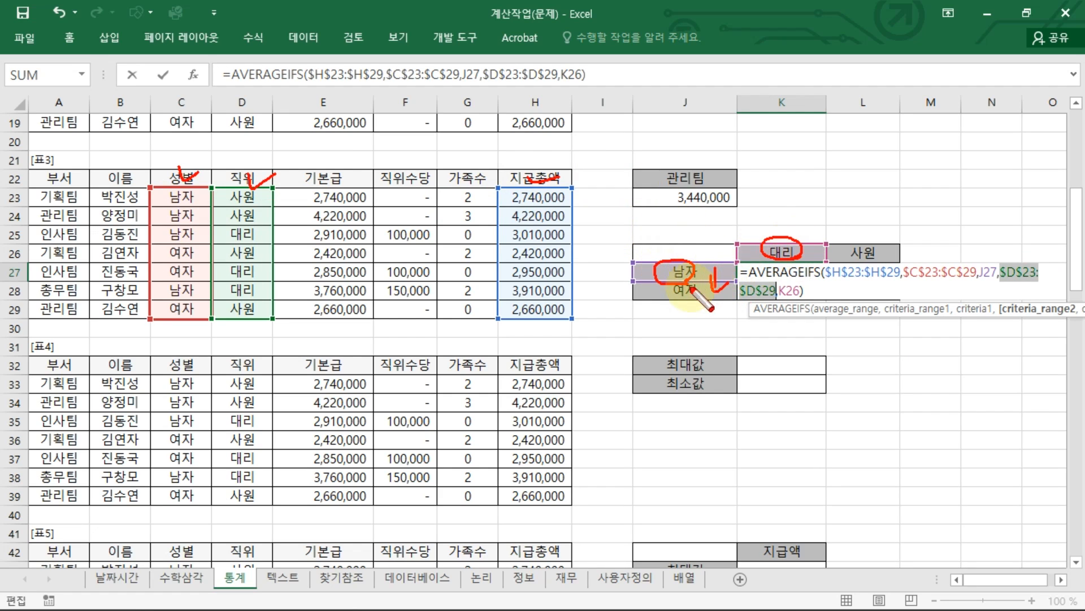
mouse_move(606, 258)
mouse_down()
mouse_move(638, 263)
mouse_move(626, 298)
mouse_move(643, 291)
mouse_up()
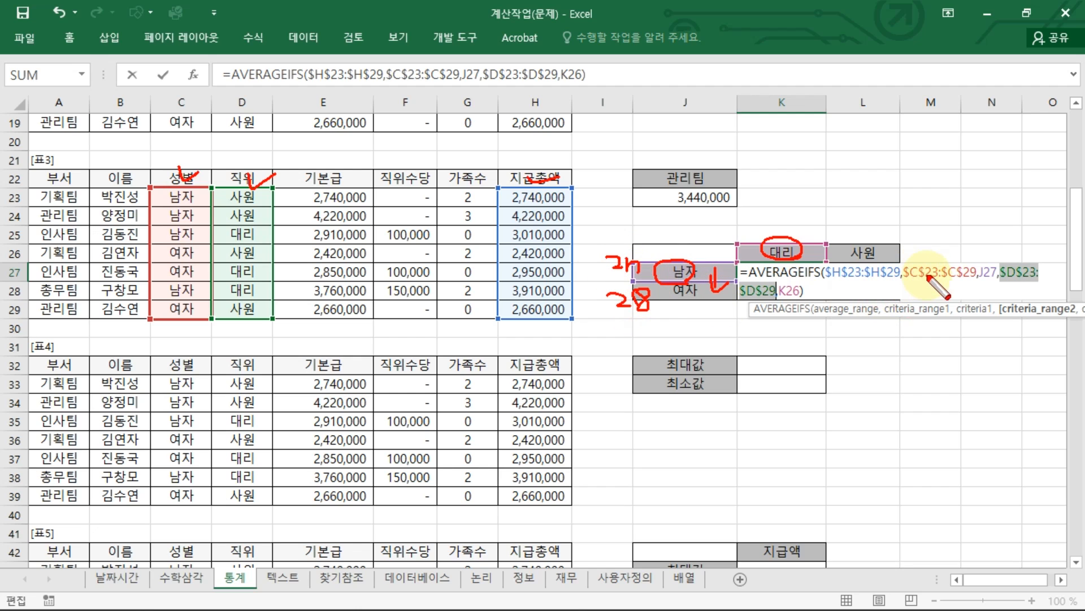
mouse_move(998, 264)
mouse_down()
mouse_move(968, 282)
mouse_move(983, 276)
mouse_up()
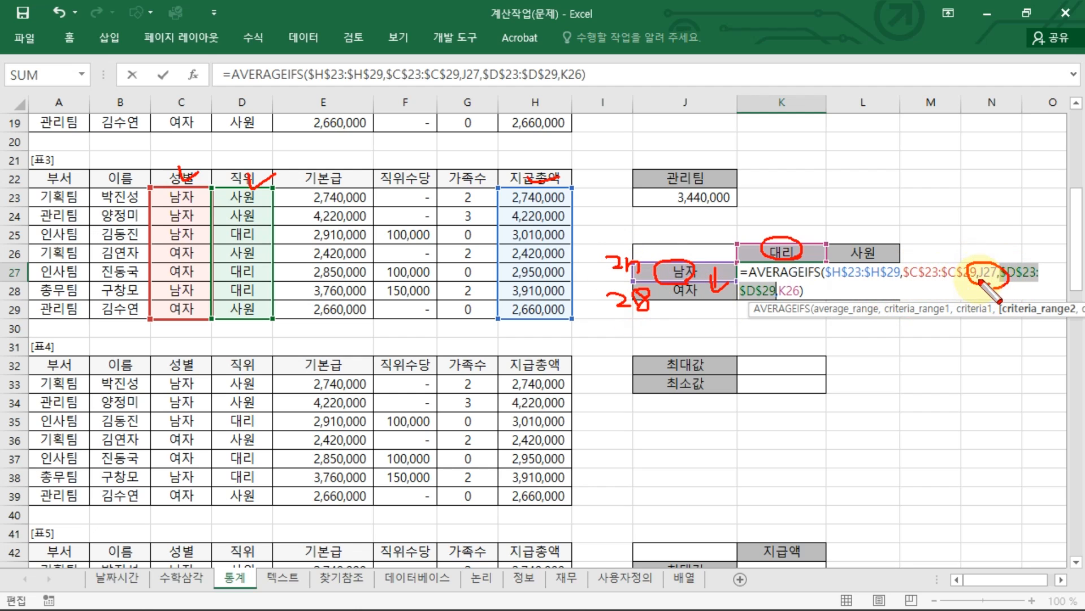
key(Escape)
Lock only the column of the 성별 criterion in the K27 formula, making it $J27
click(984, 274)
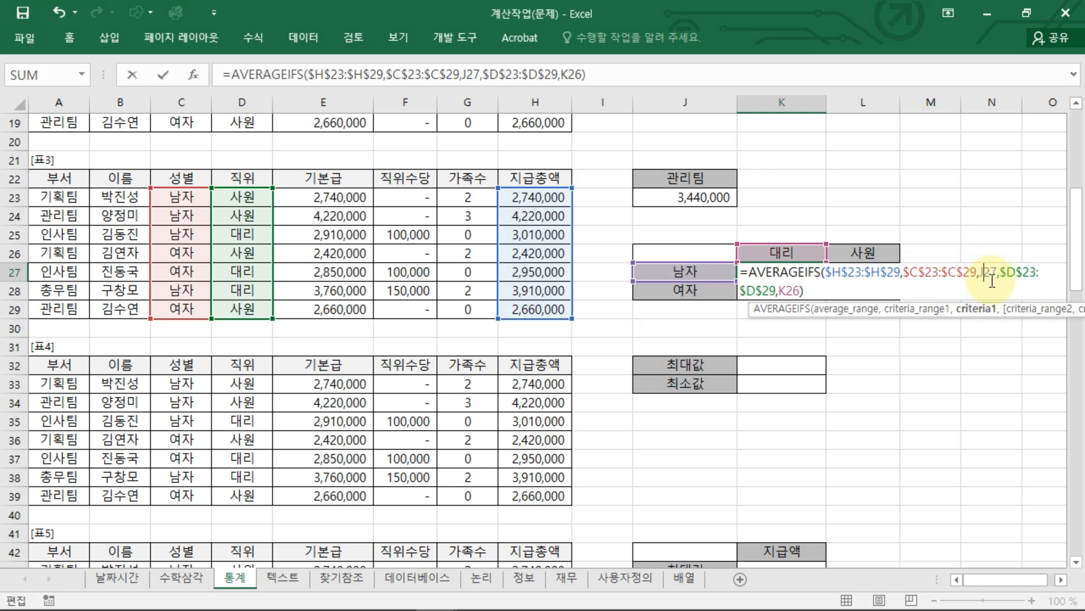
key(F4)
key(F4)
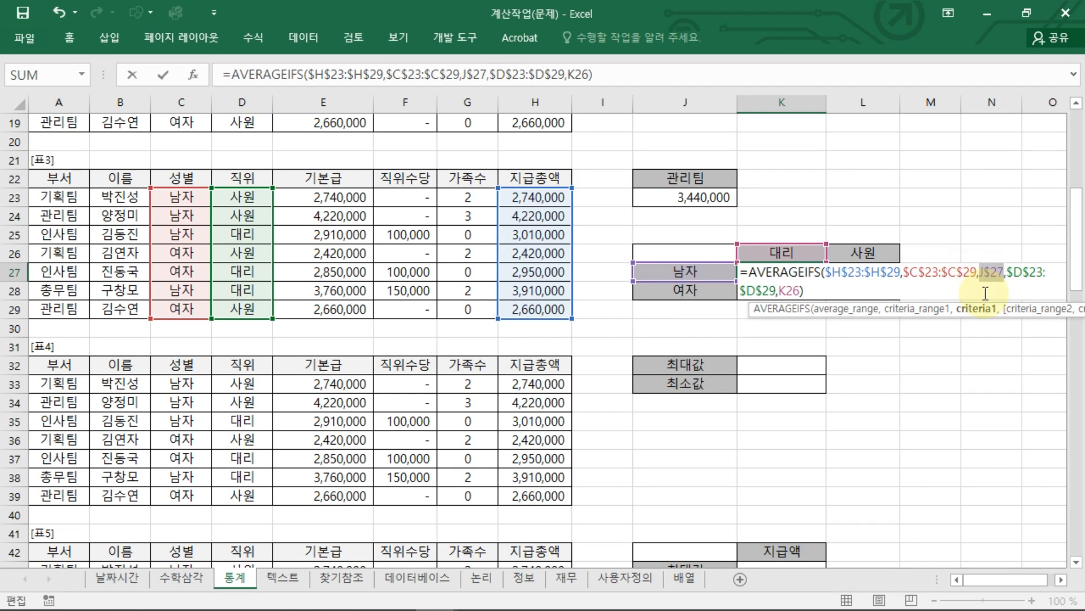
key(F4)
click(981, 275)
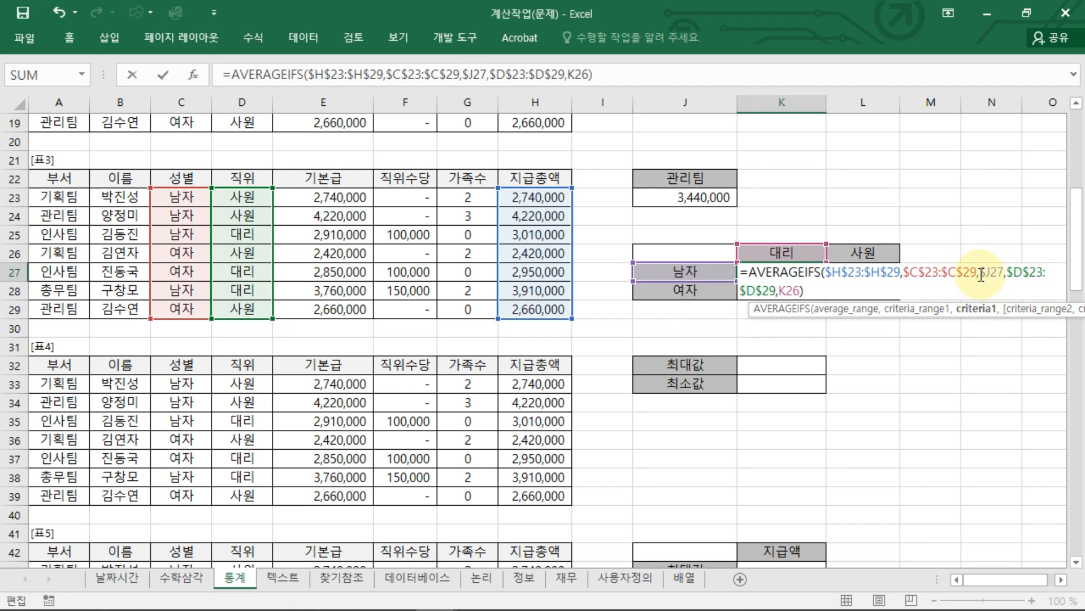
Lock only the row of the 직위 criterion in the K27 formula as K$26 and commit the formula
click(799, 292)
key(ctrl+shift+d)
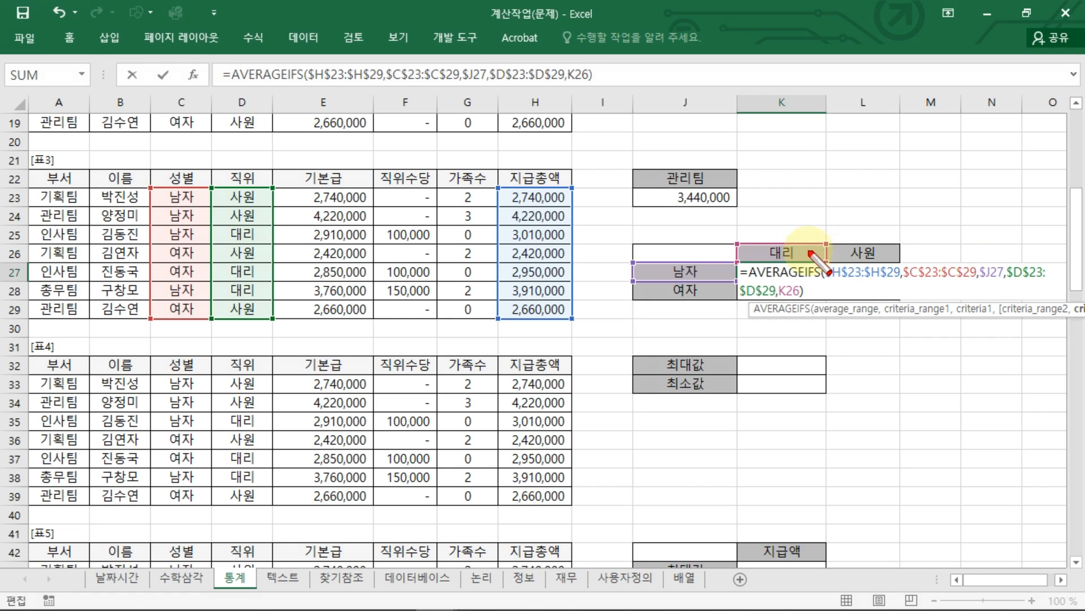
mouse_move(803, 249)
mouse_down()
mouse_move(827, 245)
mouse_move(829, 259)
mouse_move(778, 284)
mouse_move(830, 290)
mouse_up()
mouse_move(825, 284)
mouse_down()
mouse_move(825, 294)
mouse_move(874, 284)
mouse_up()
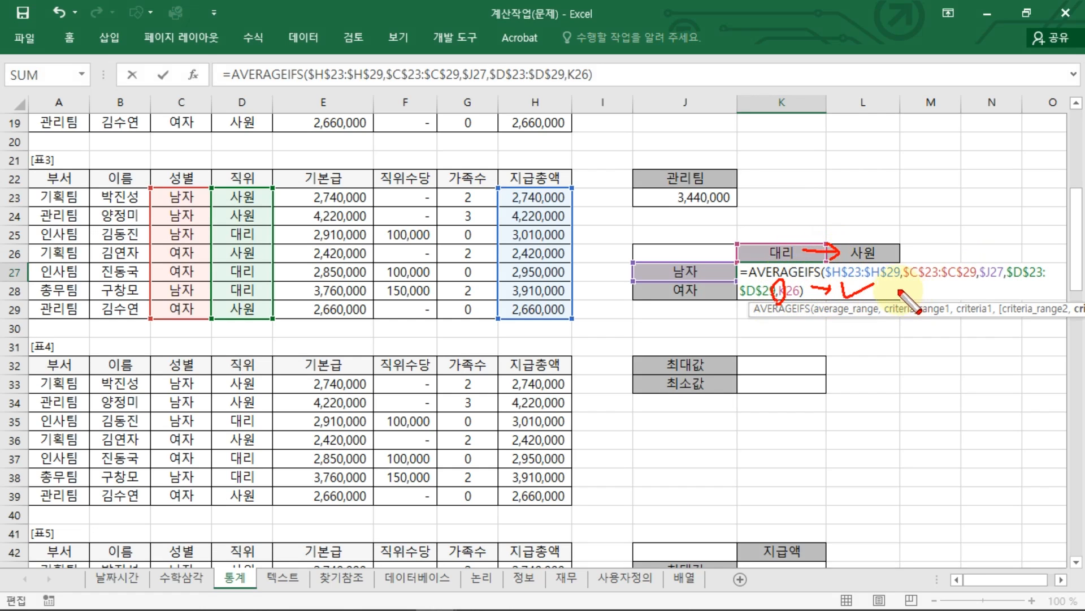
mouse_move(787, 283)
mouse_down()
mouse_move(800, 299)
mouse_move(788, 300)
mouse_up()
key(Escape)
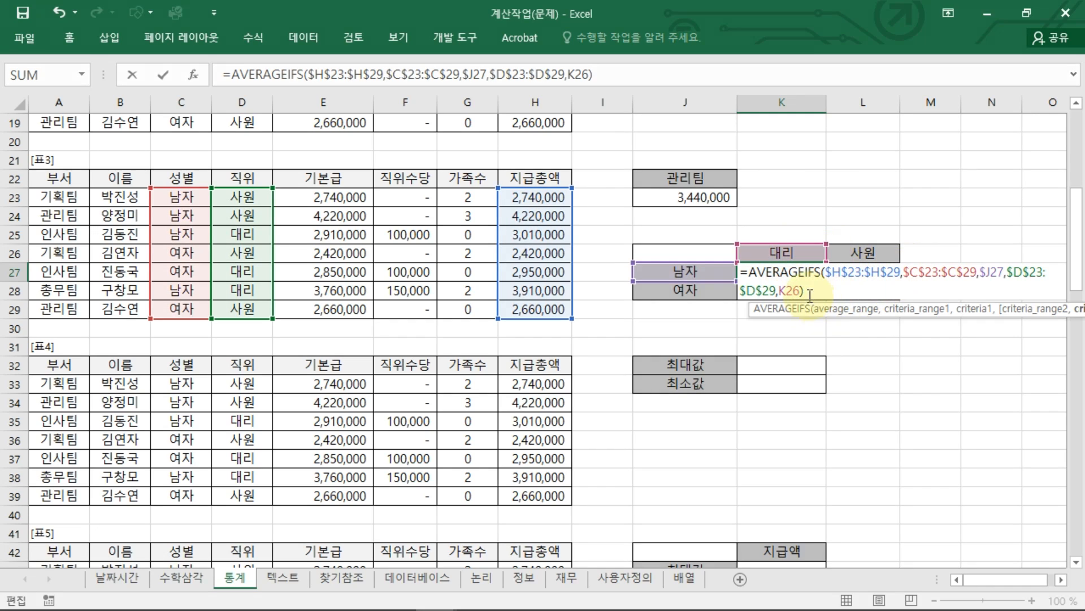
key(F4)
key(ctrl+2)
mouse_move(813, 309)
mouse_down()
mouse_move(787, 285)
mouse_move(783, 305)
mouse_move(787, 282)
mouse_up()
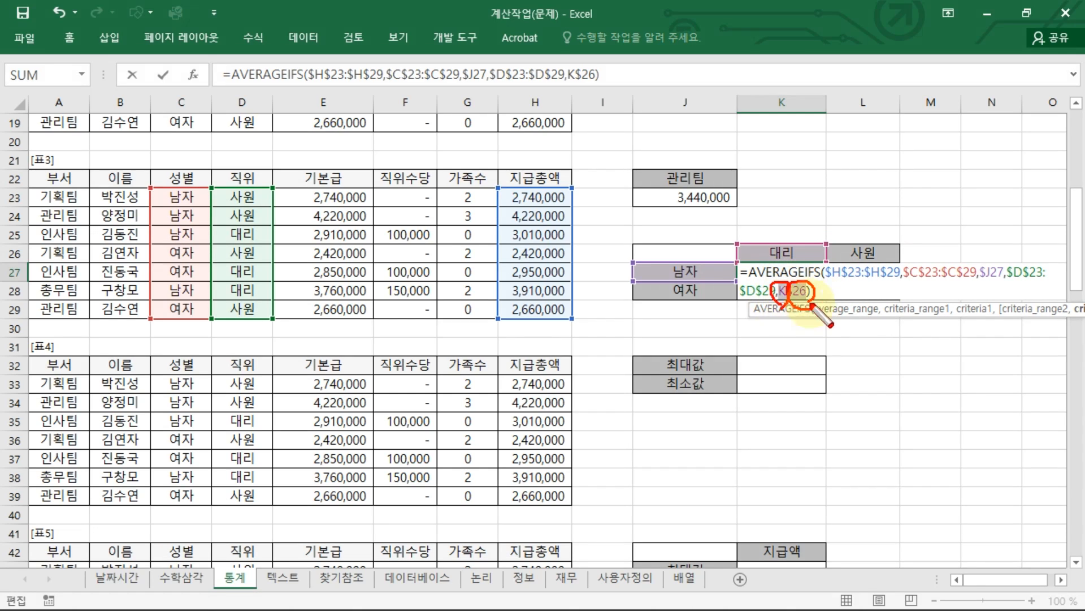
key(Escape)
key(ctrl+Return)
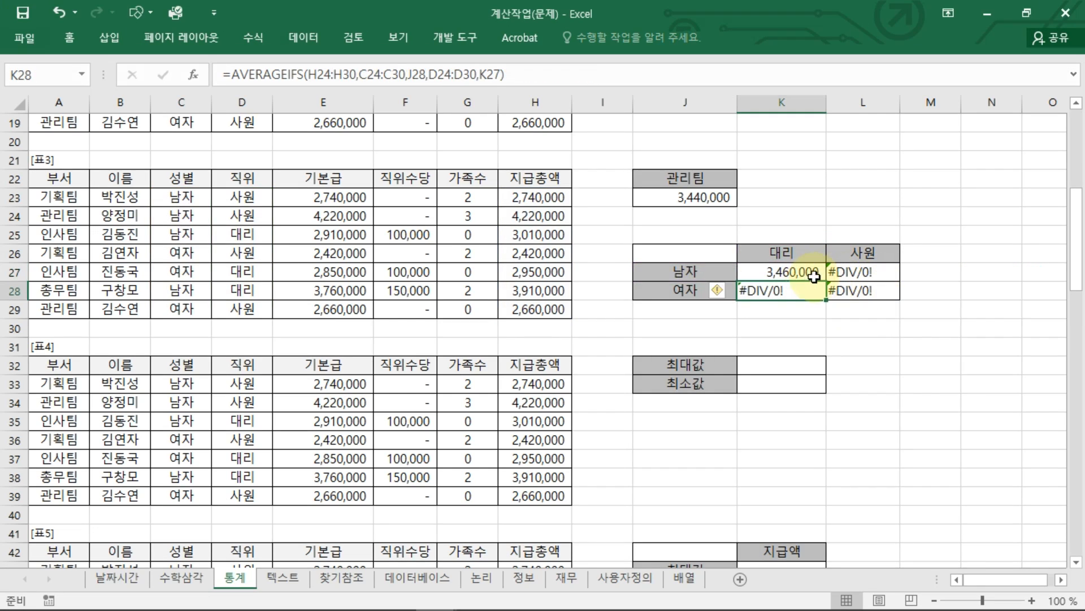
Copy the K27 formula to the rest of K27:L28 and check the references in L28 and K27
drag(826, 283, 899, 300)
click(875, 294)
key(F2)
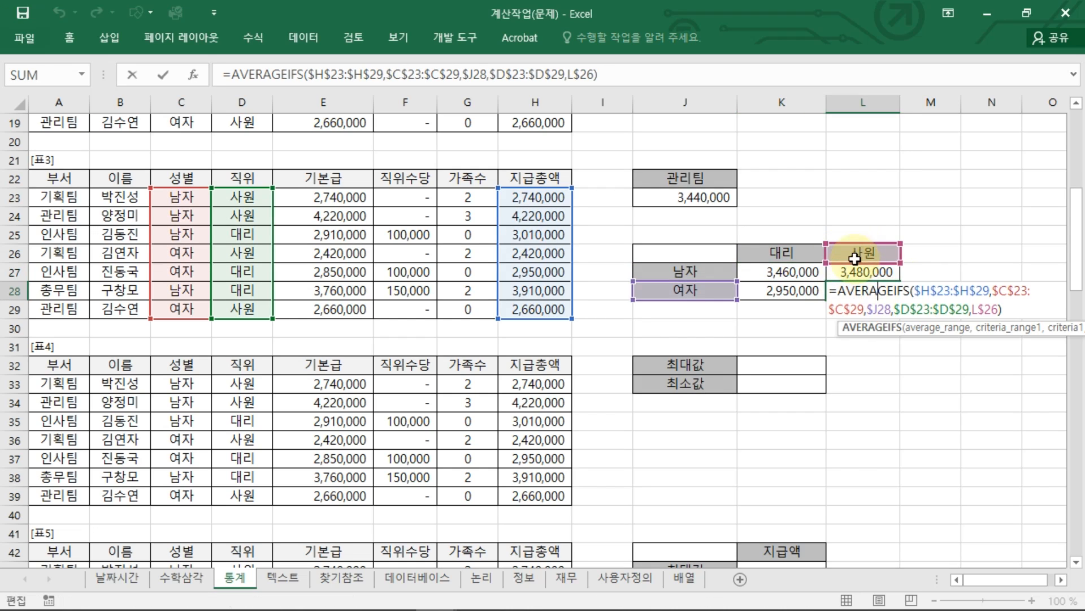
click(813, 274)
double_click(807, 272)
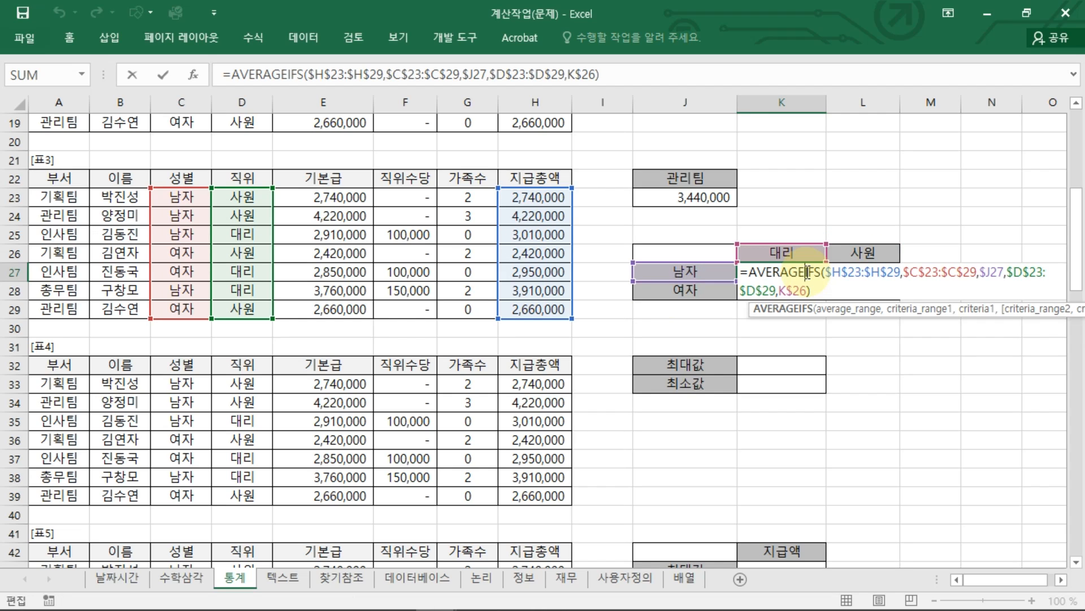
key(Escape)
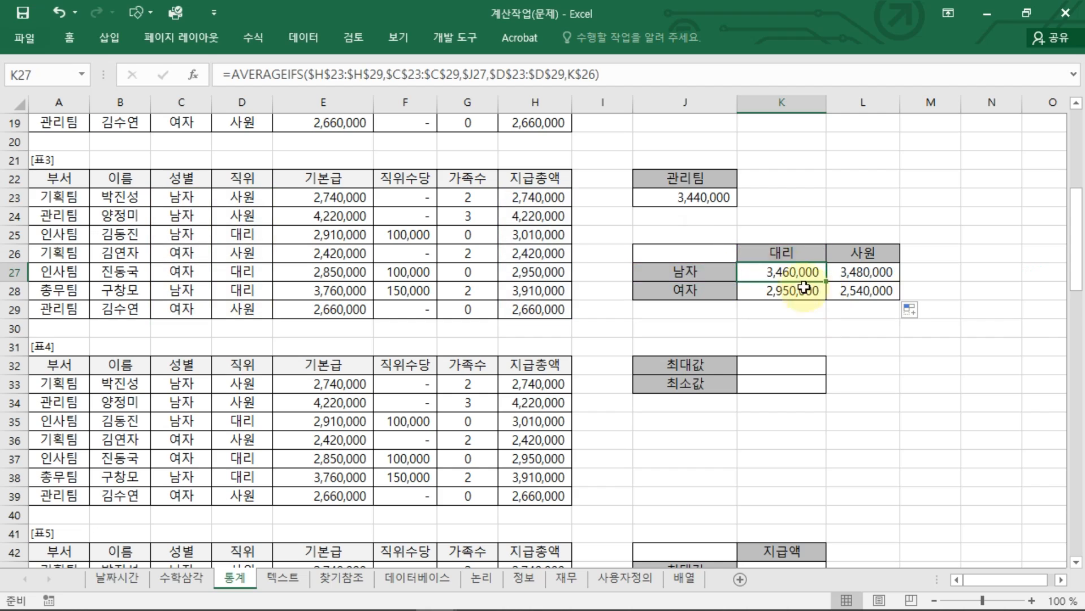
Clear the averages in K27:L28 and undo the clearing
drag(780, 272, 866, 288)
key(Delete)
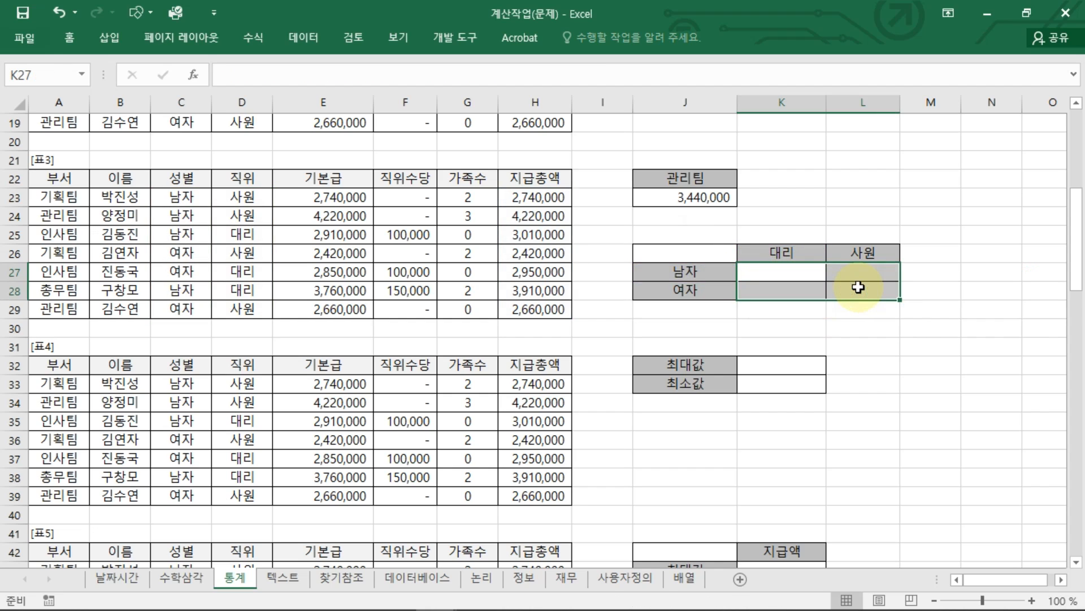
key(ctrl+z)
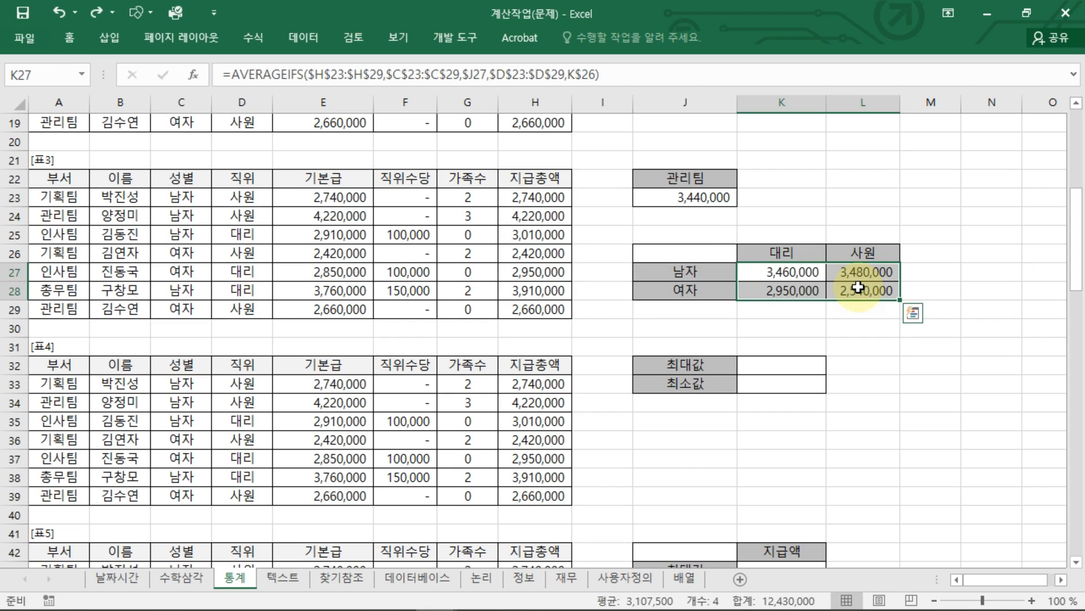
click(757, 277)
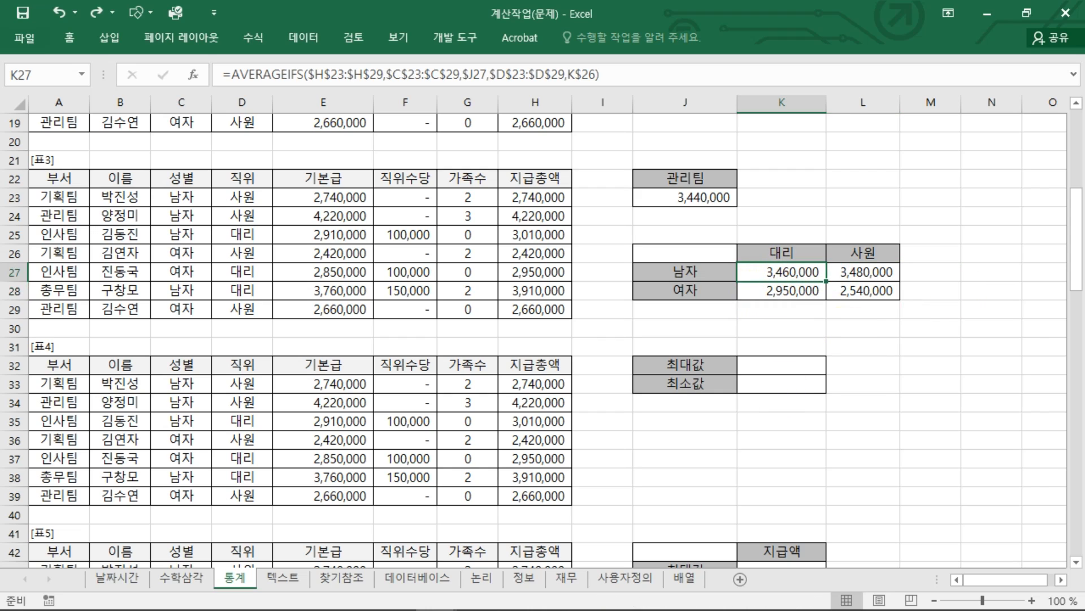
Enter =MAX(H33:H39) in K32 to get the 최대값 of the 표4 지급총액 cells
scroll(782, 143, down, 4)
click(782, 143)
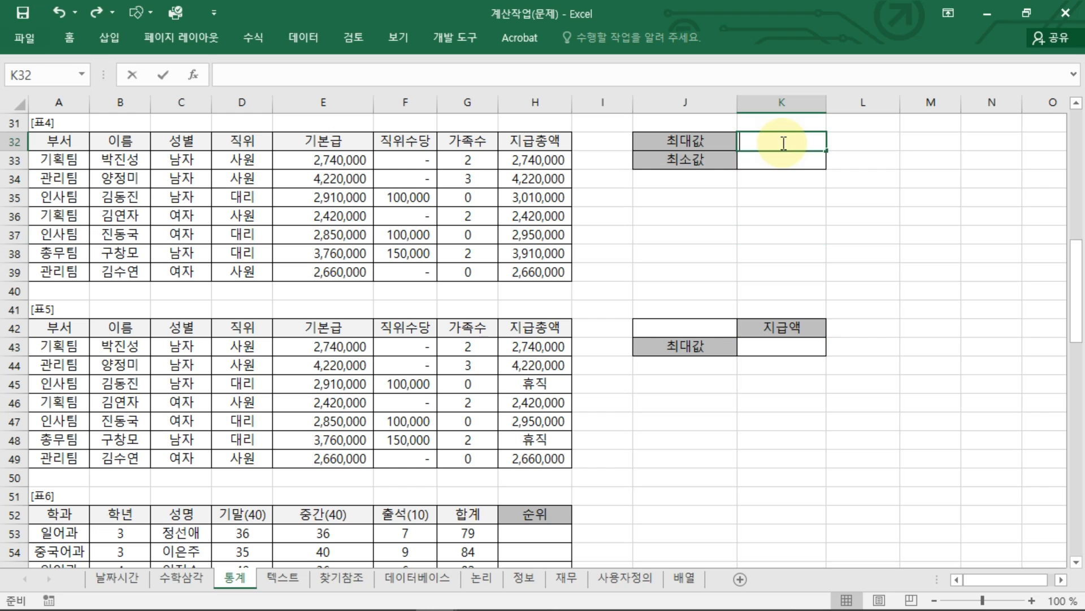
text(=ㅡ)
text(AX)
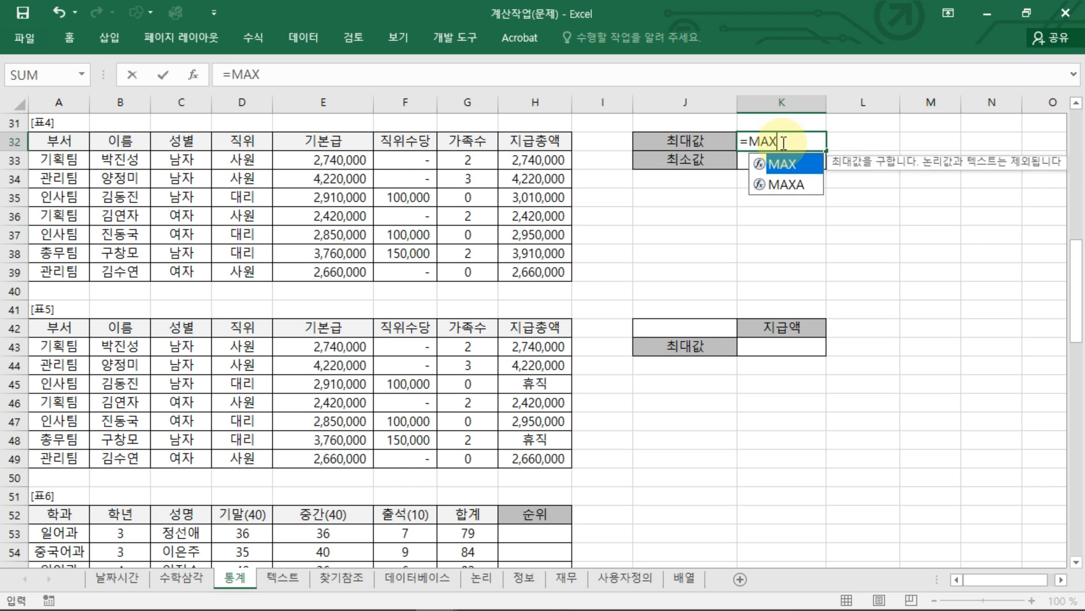
text(()
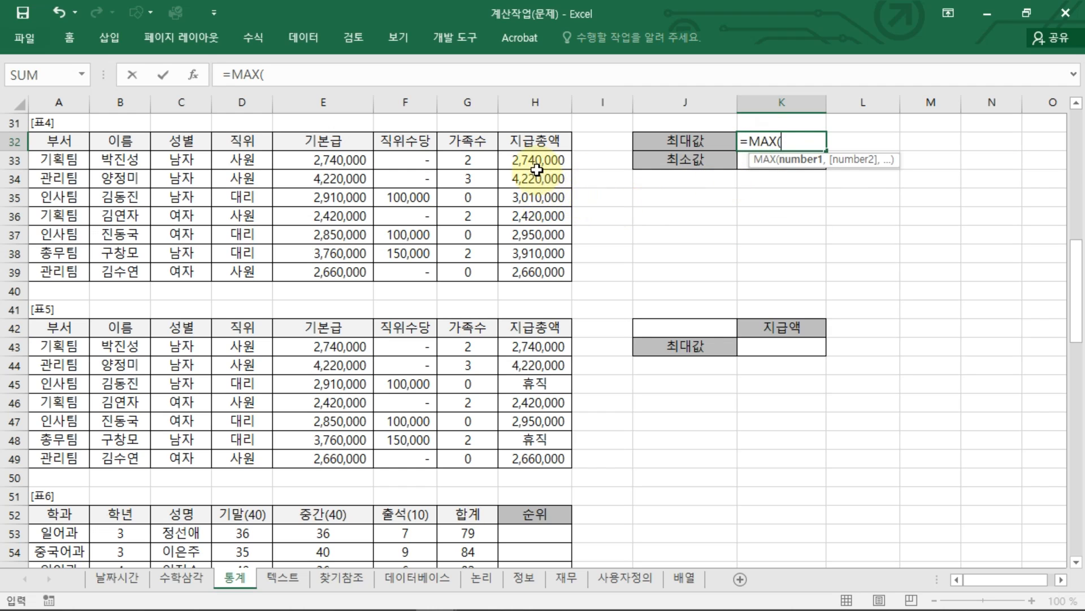
drag(542, 164, 540, 273)
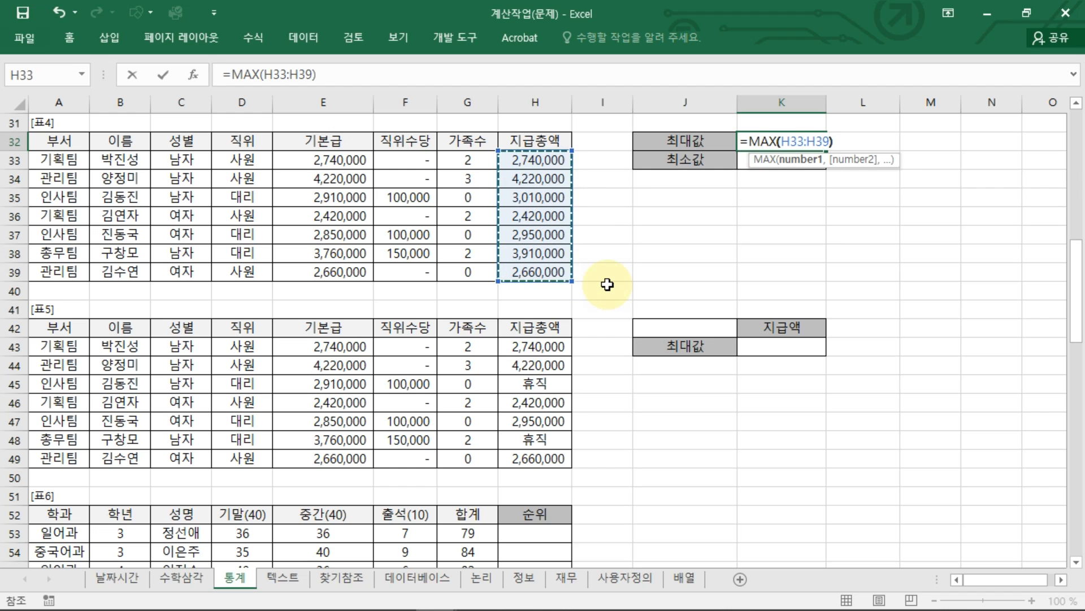
text())
key(Return)
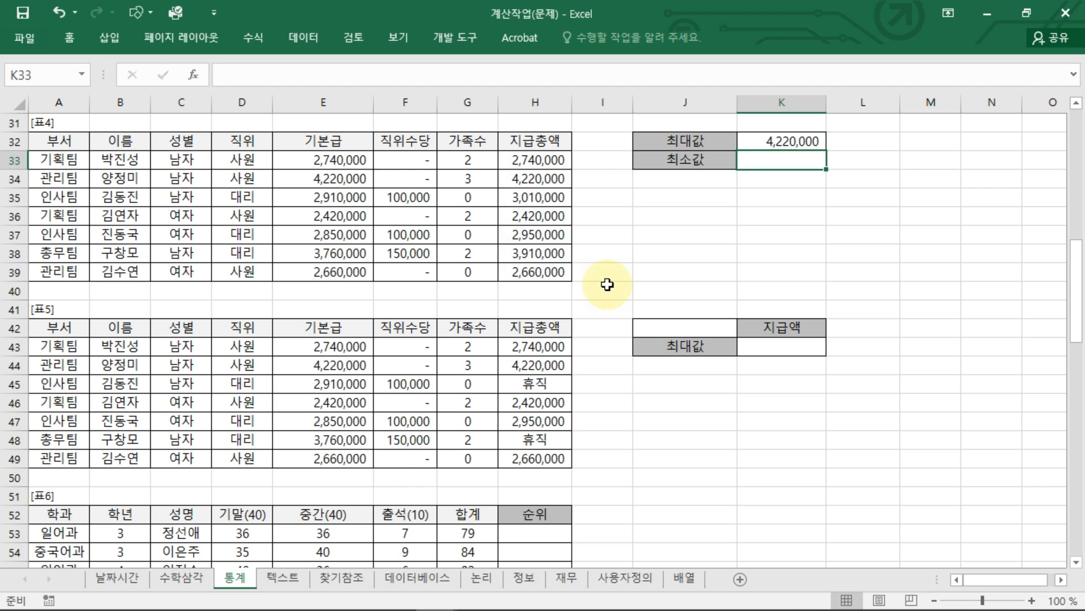
Enter =MIN(H33:H39) in K33 for the 최소값 of the 표4 지급총액 cells and check the K32 and K33 formulas
text(=MIN()
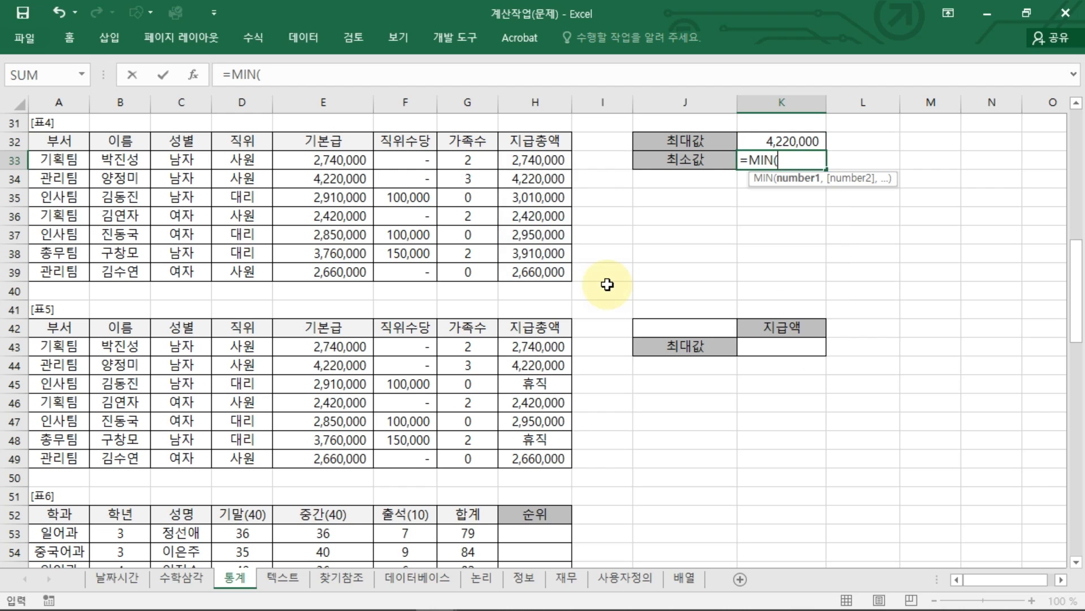
drag(540, 161, 543, 273)
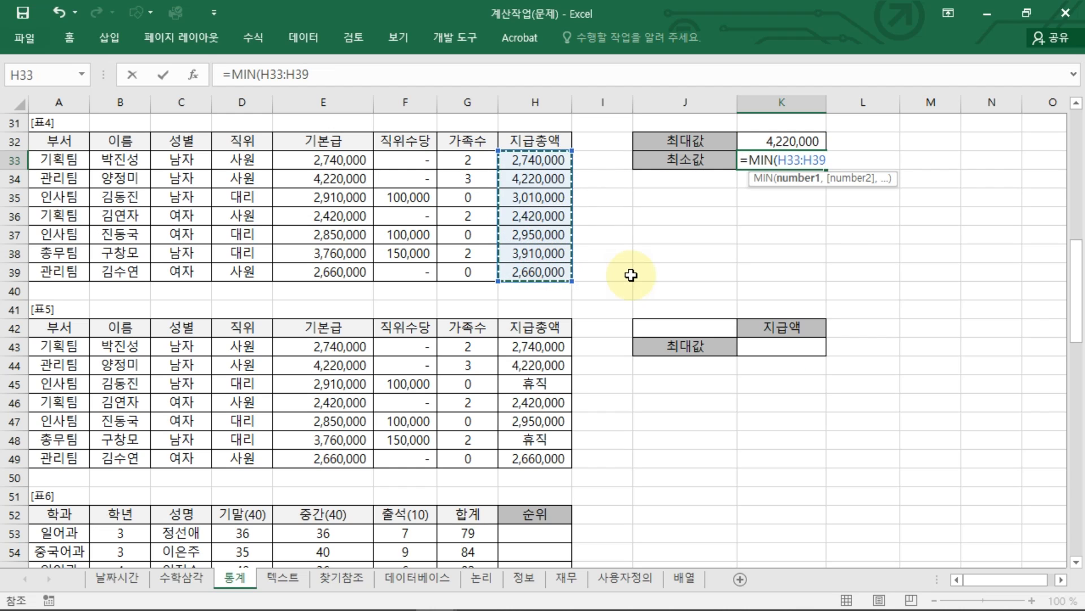
text())
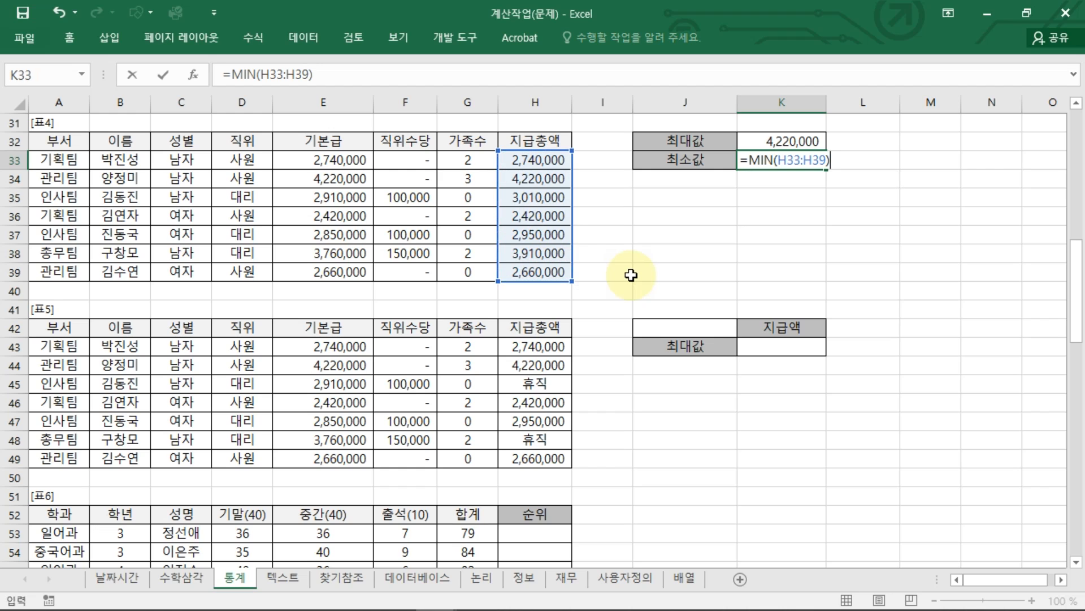
key(Return)
click(790, 142)
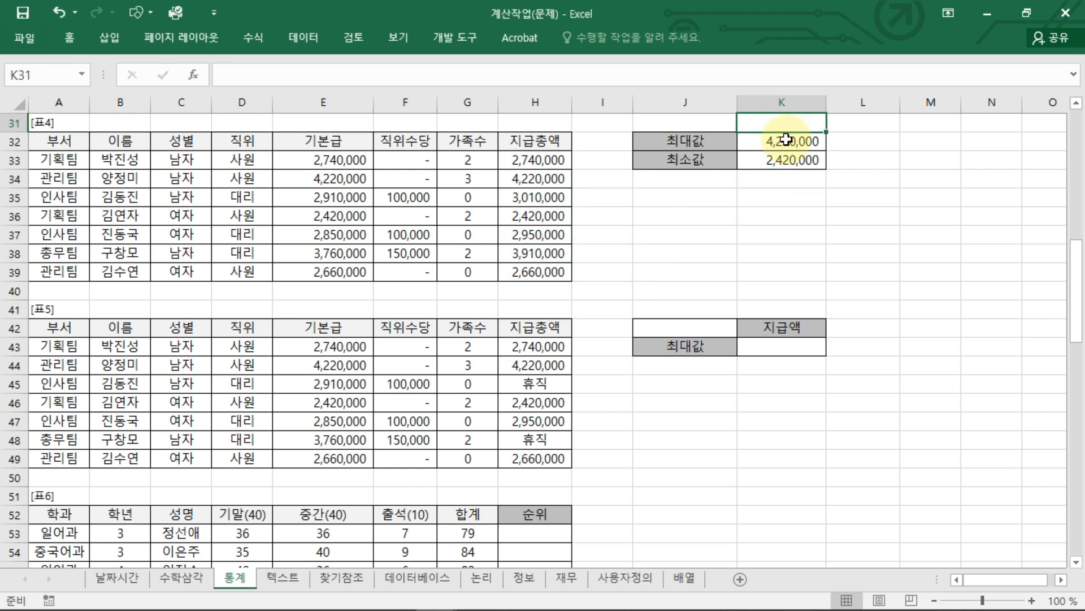
double_click(791, 142)
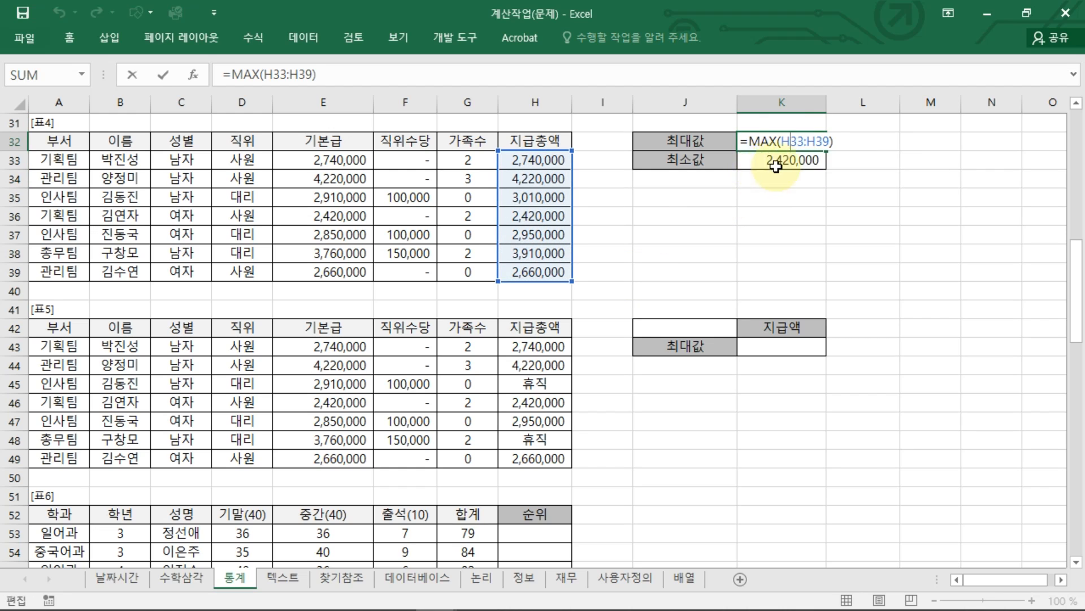
key(Escape)
double_click(793, 160)
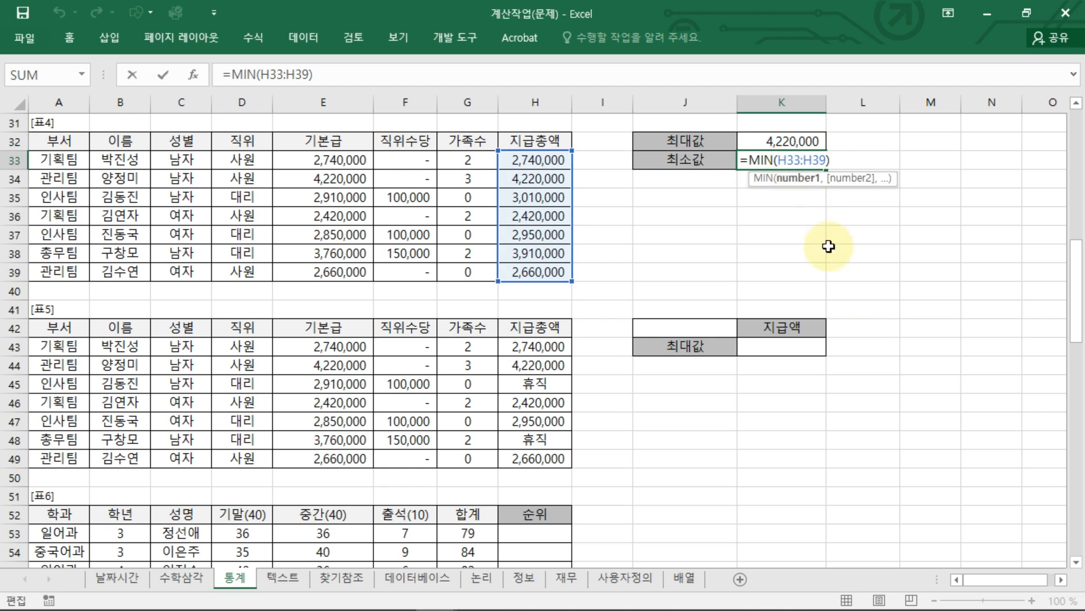
key(Escape)
Enter =MAXA(H43:H49) in K43 to get the 최대값 of the 표5 지급총액 cells
click(786, 347)
text(=)
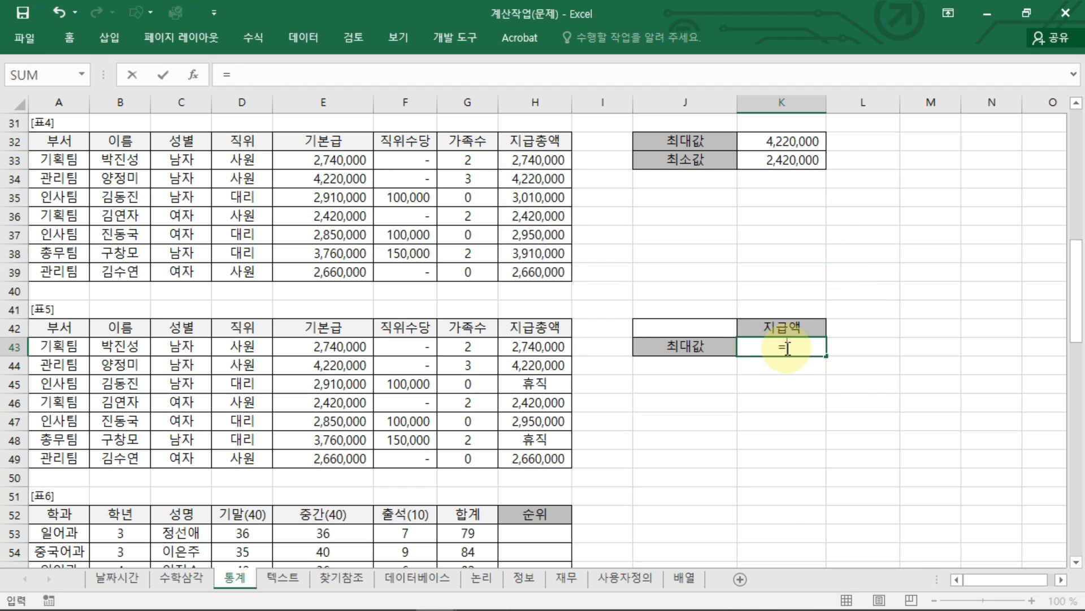
text(MA)
key(Down)
key(Down)
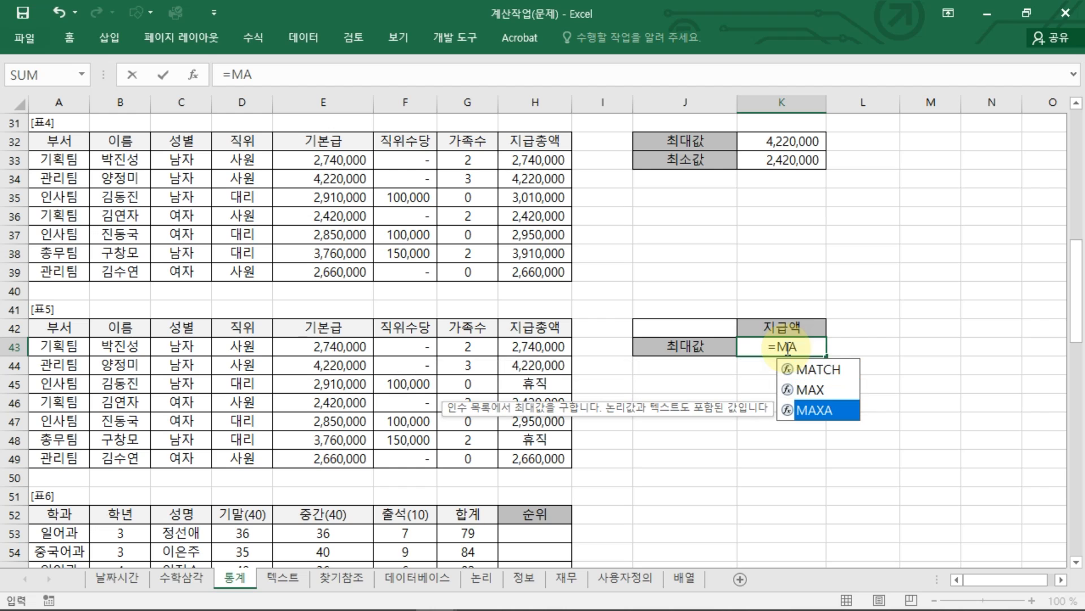
double_click(822, 412)
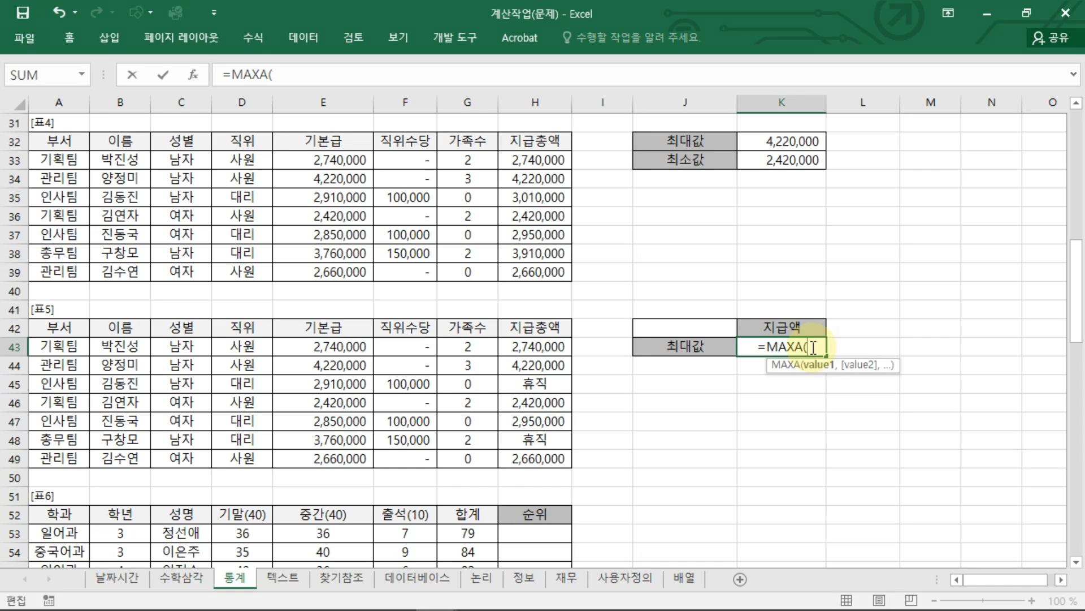
drag(540, 347, 560, 444)
text())
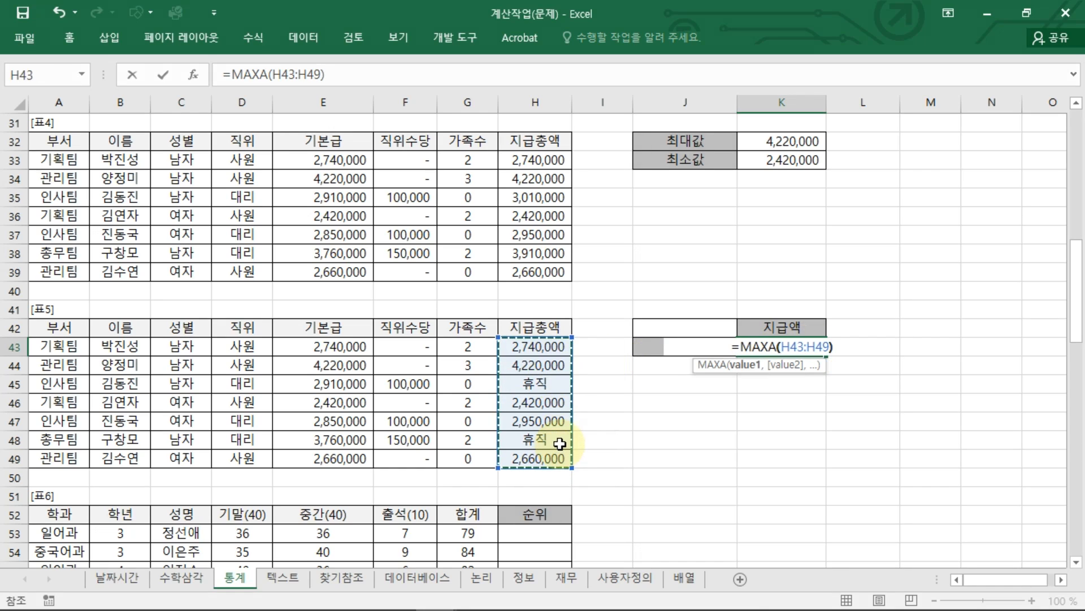
key(Return)
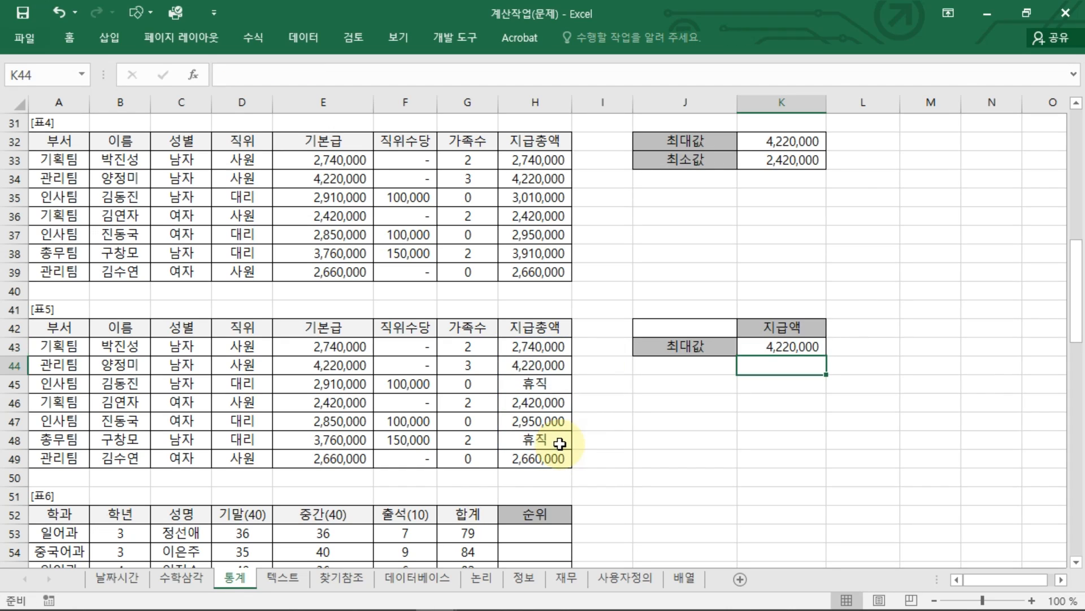
click(812, 345)
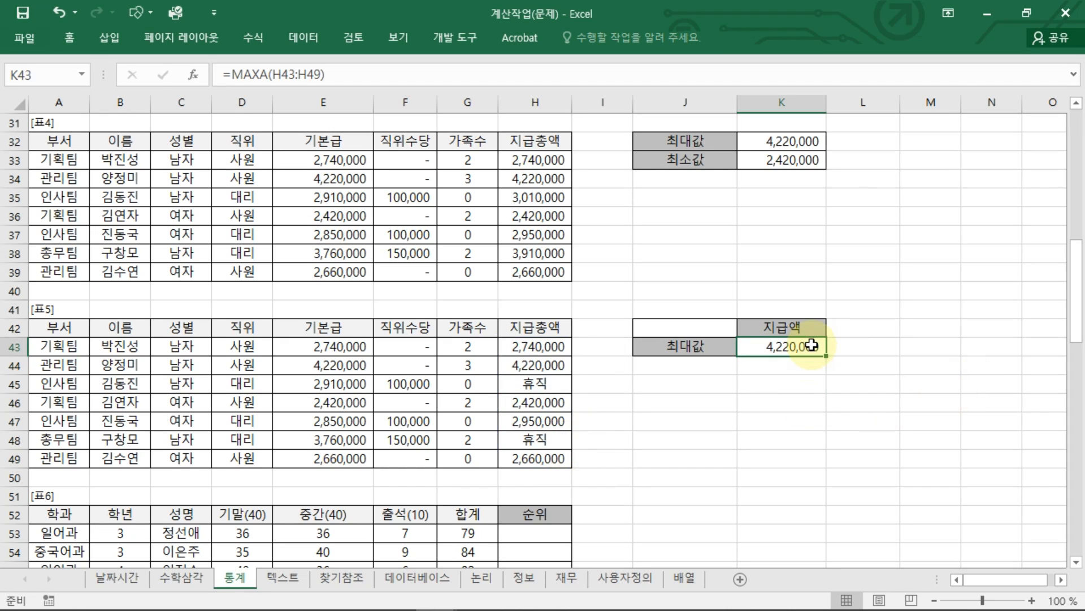
scroll(648, 489, down, 4)
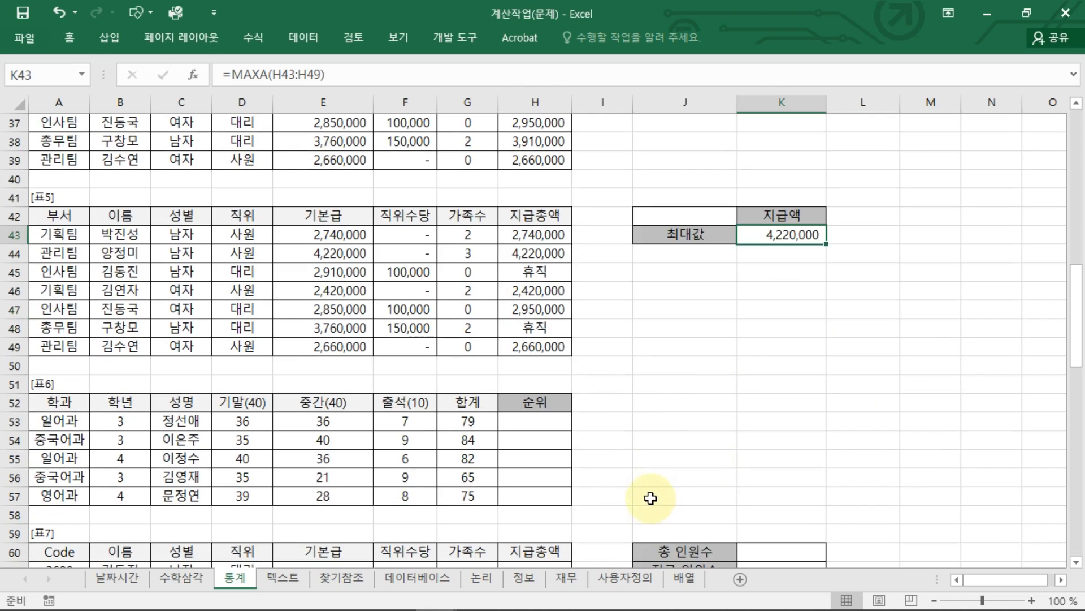
scroll(648, 489, down, 2)
click(558, 196)
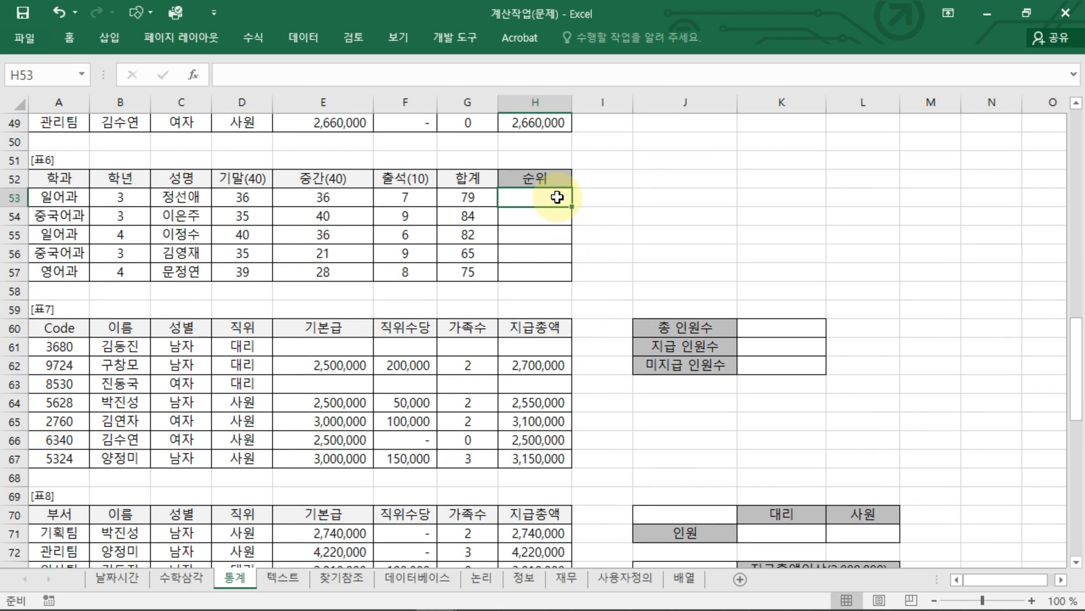
text(=RANK)
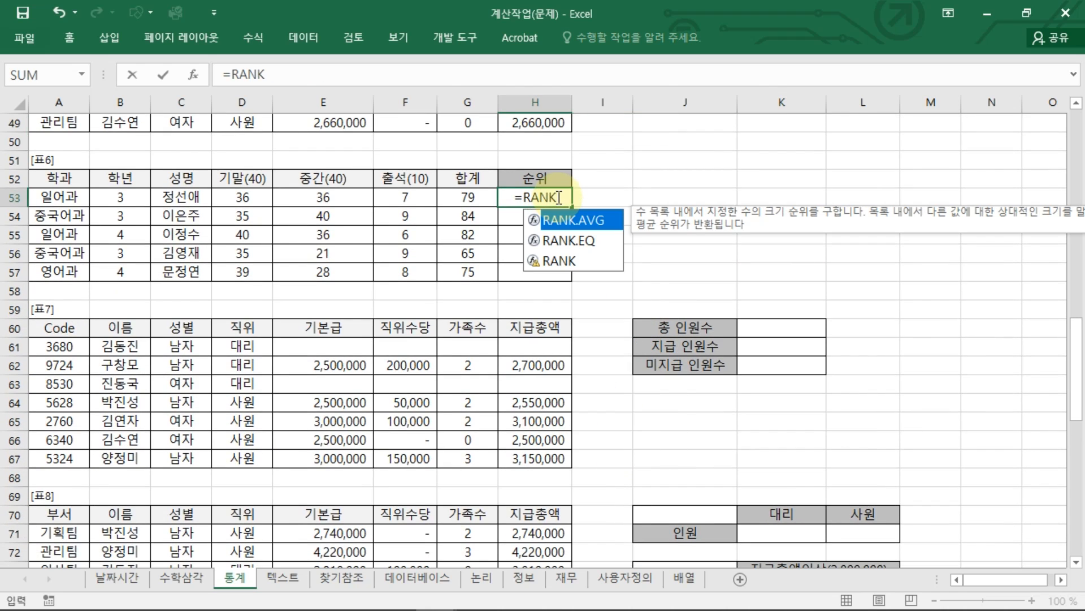
key(Down)
key(ctrl+shift+d)
mouse_move(557, 266)
mouse_down()
mouse_move(538, 264)
mouse_move(551, 275)
mouse_up()
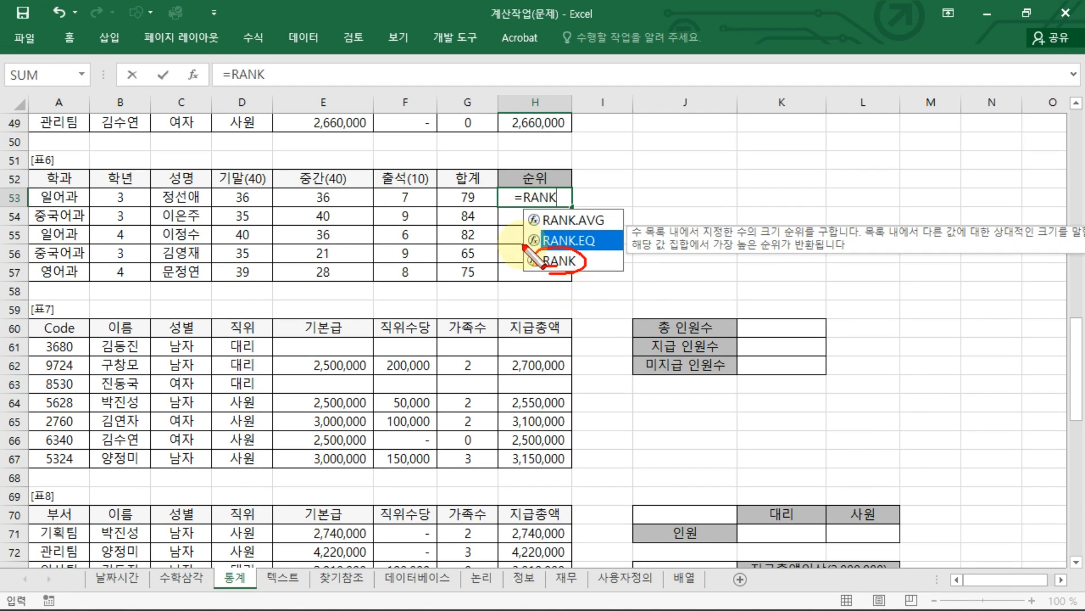
drag(532, 224, 530, 238)
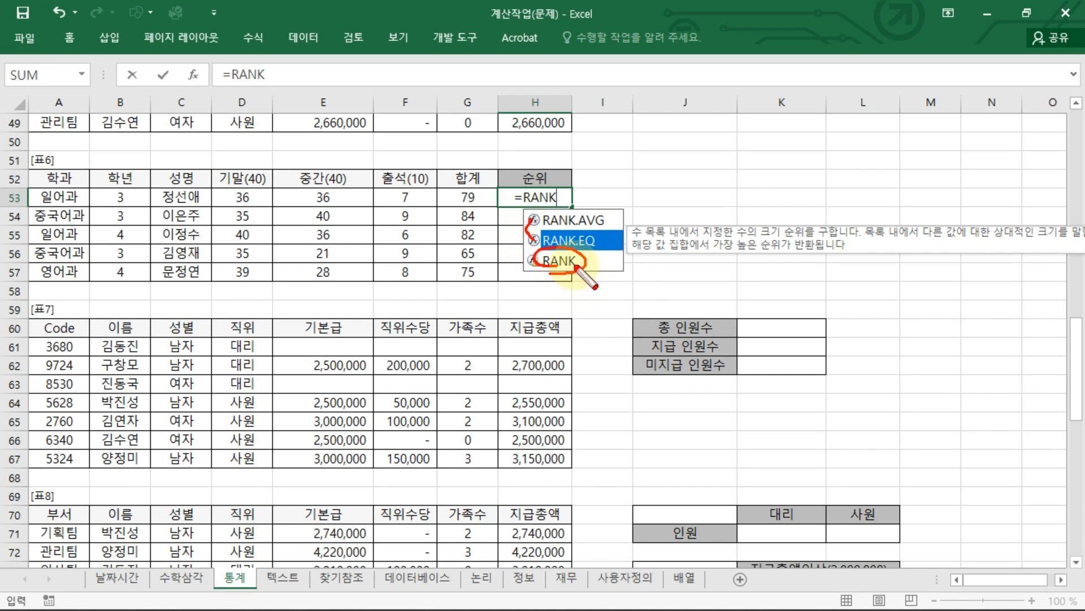
mouse_move(601, 240)
mouse_down()
mouse_move(594, 263)
mouse_move(626, 258)
mouse_up()
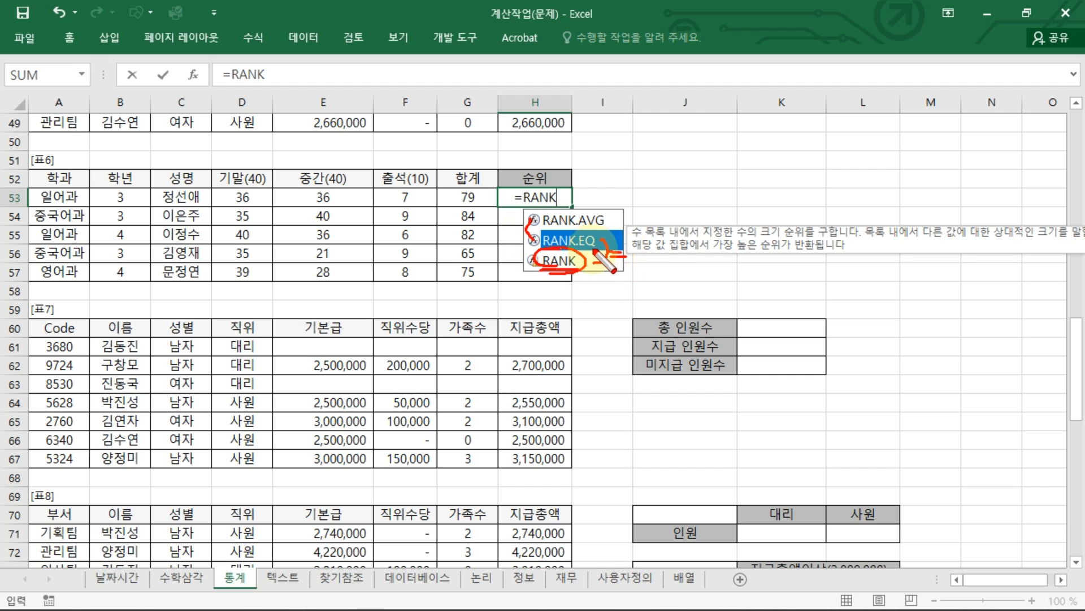
mouse_move(536, 249)
mouse_down()
mouse_move(590, 232)
mouse_move(597, 247)
mouse_move(619, 213)
mouse_move(530, 220)
mouse_move(608, 228)
mouse_move(567, 212)
mouse_move(521, 225)
mouse_up()
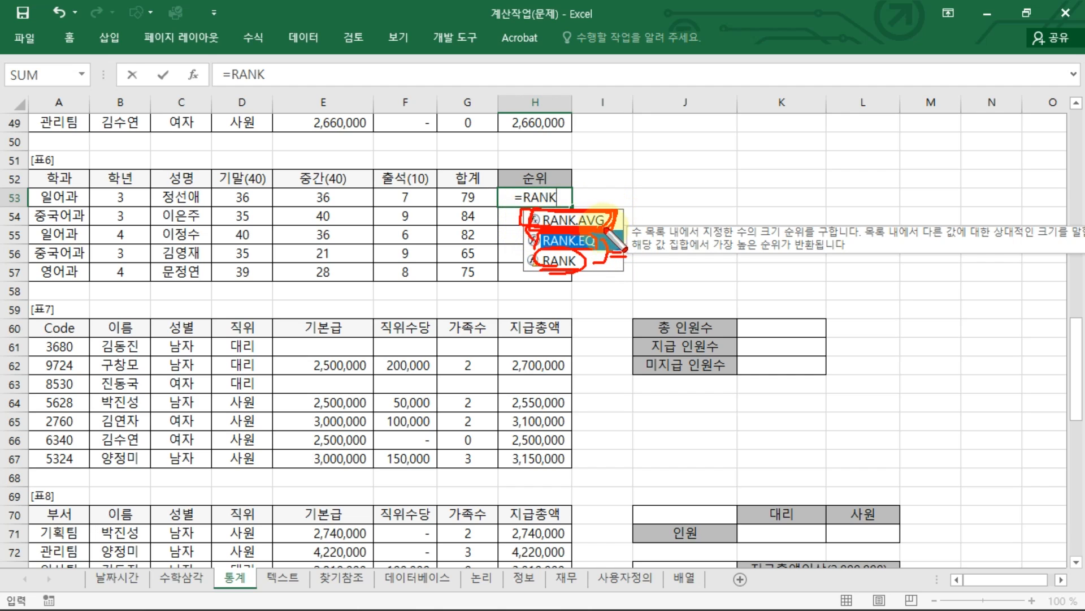
key(Escape)
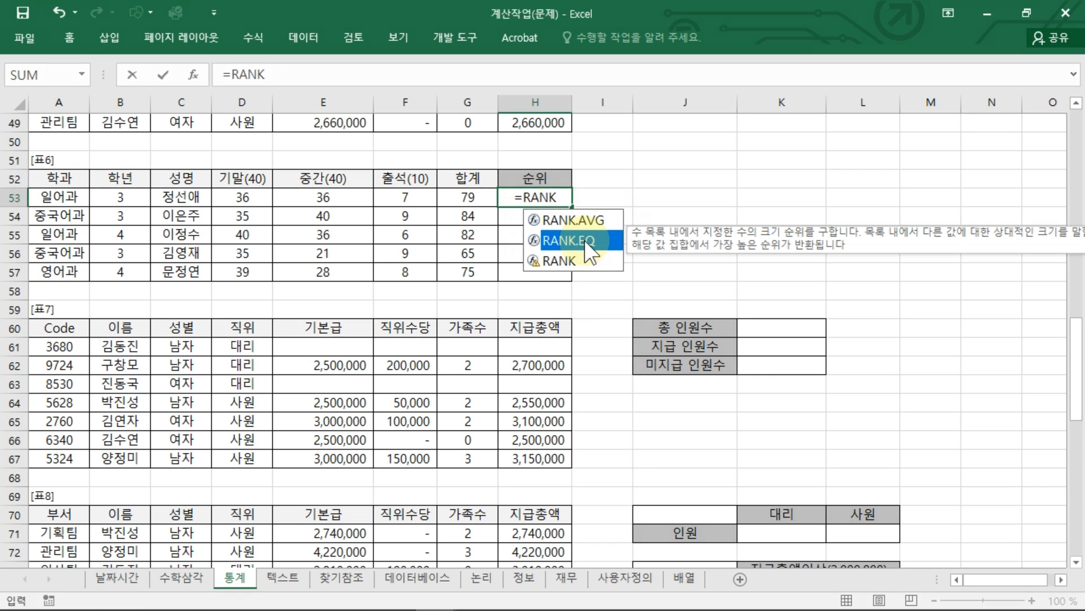
double_click(586, 242)
click(482, 200)
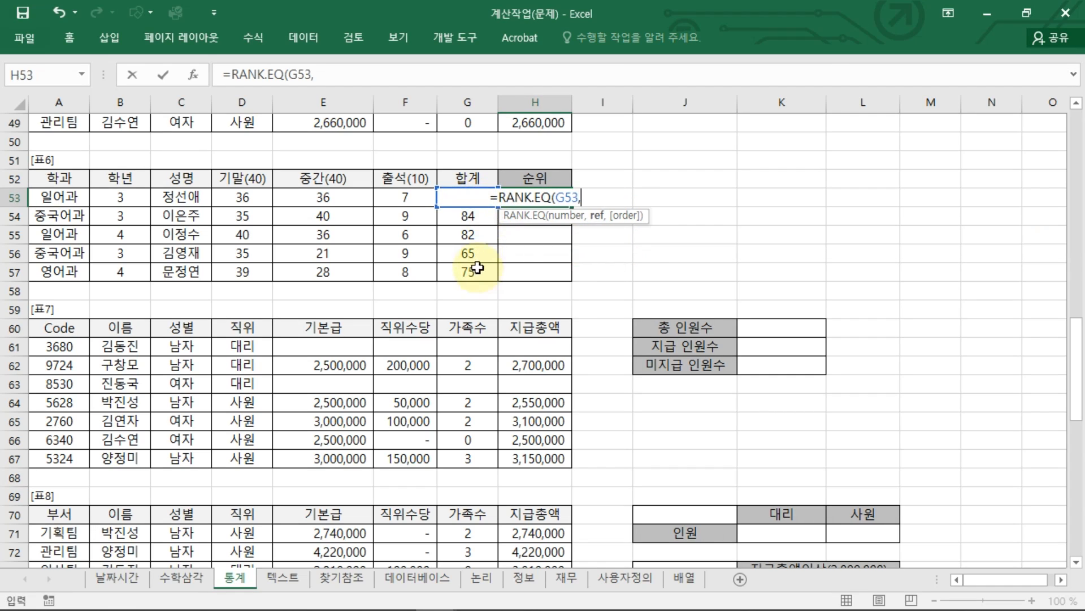
text(,)
drag(469, 270, 485, 201)
key(F4)
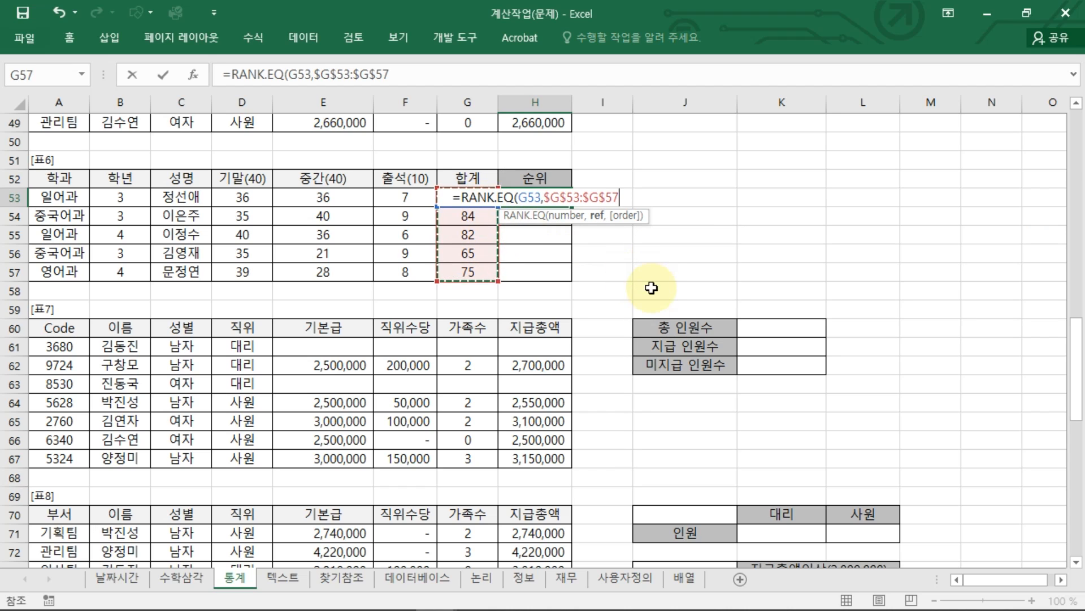
key(ctrl+shift+d)
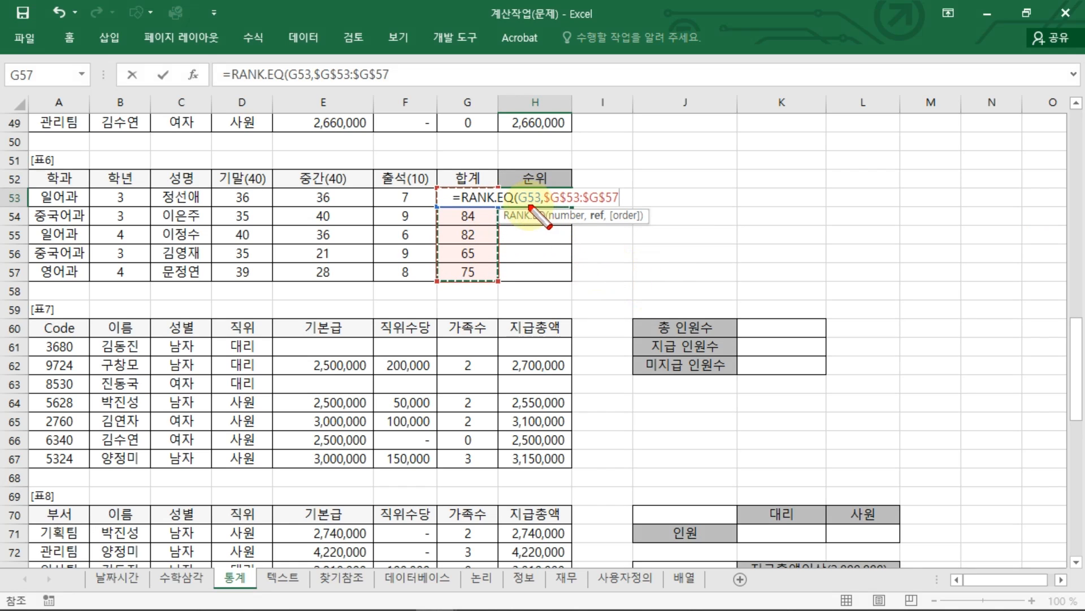
mouse_move(528, 202)
mouse_down()
mouse_move(569, 188)
mouse_move(590, 201)
mouse_up()
key(Escape)
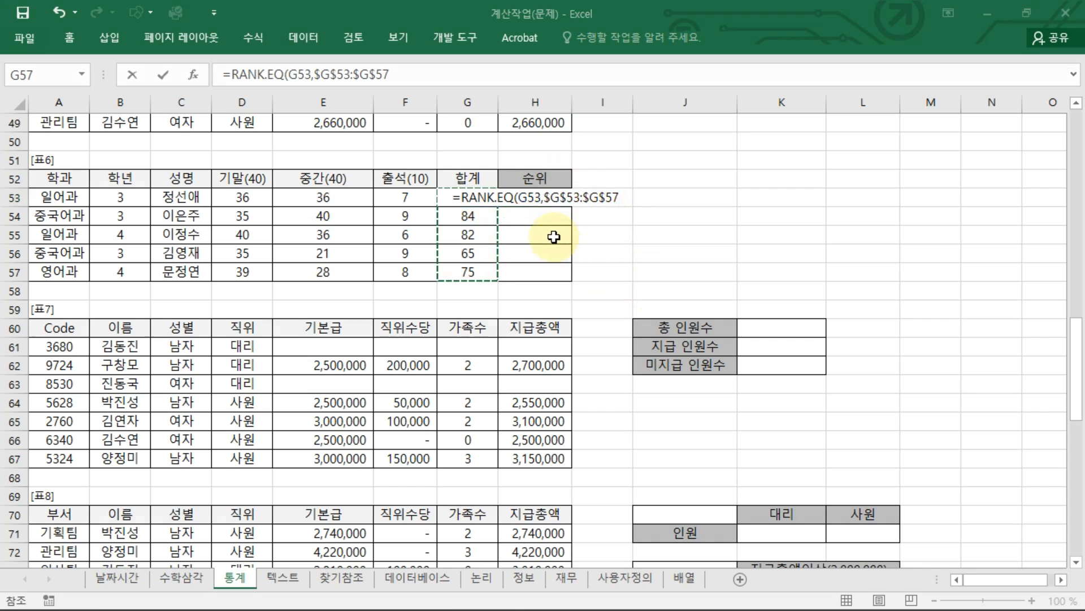
key(Escape)
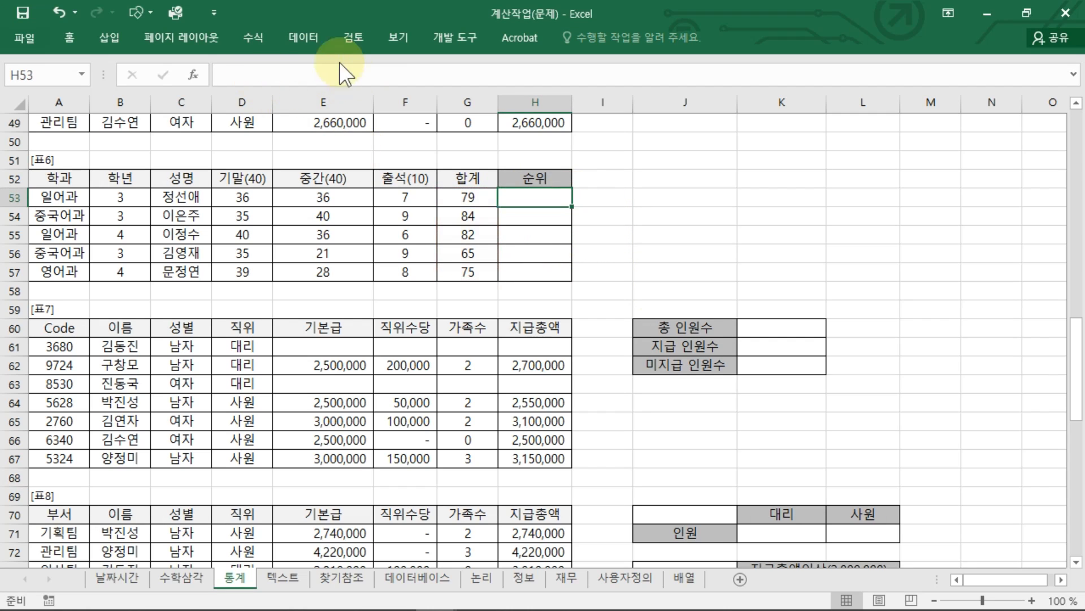
Left-align the first 순위 cell of 표6 and enter =RANK(G53,G53:G57) in it
click(69, 37)
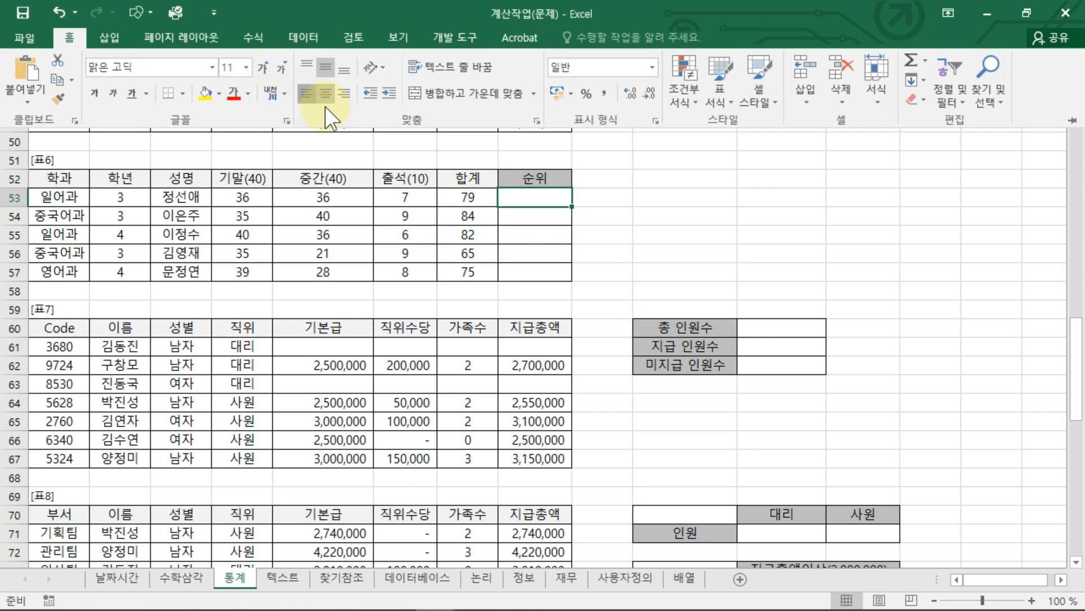
click(541, 191)
text(=RANK()
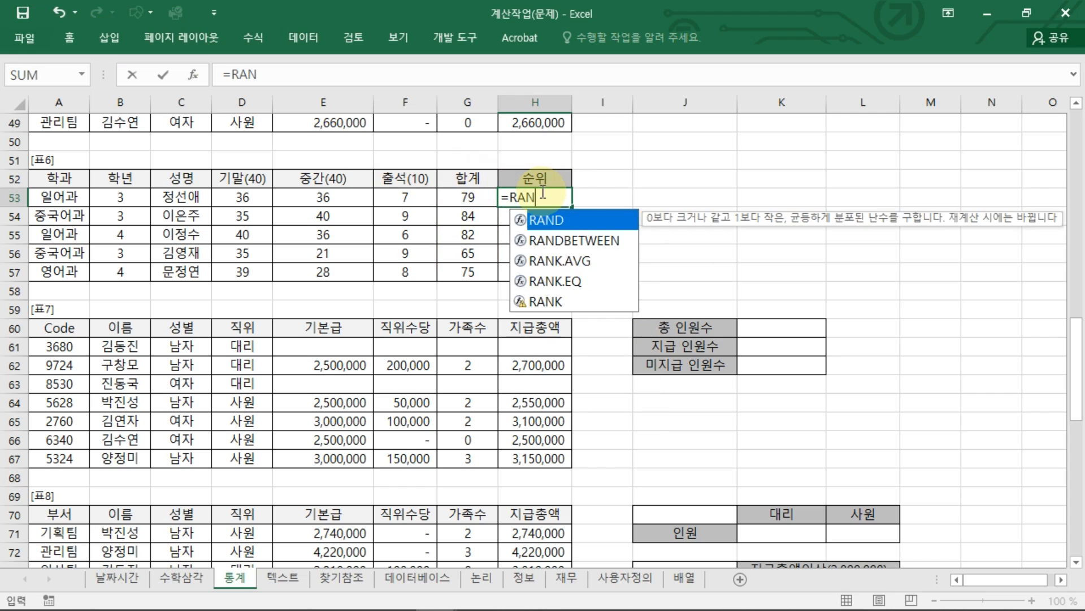
click(478, 202)
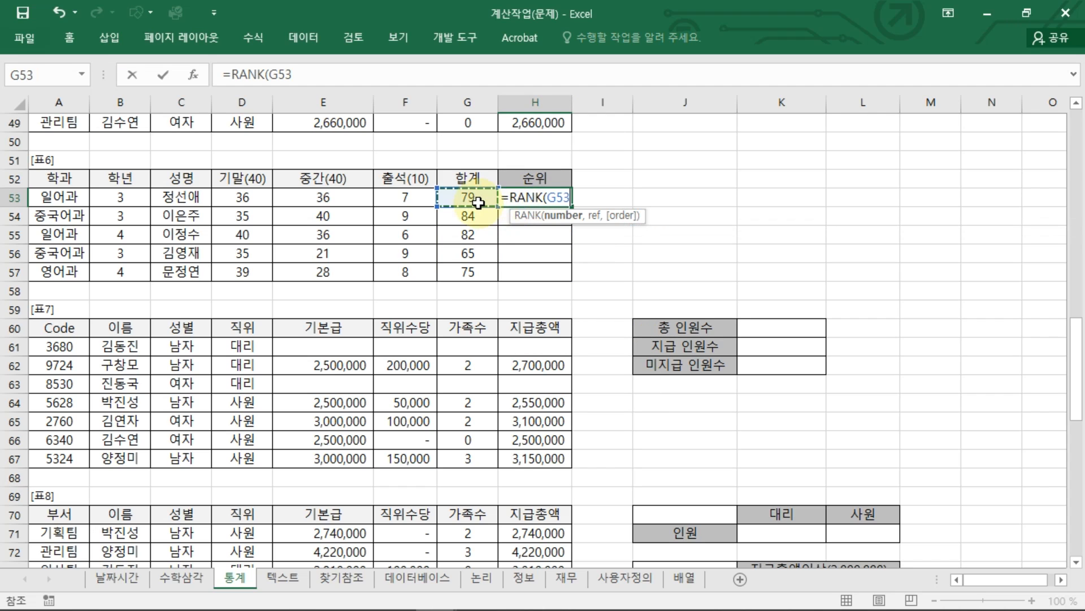
text(,)
drag(479, 203, 480, 272)
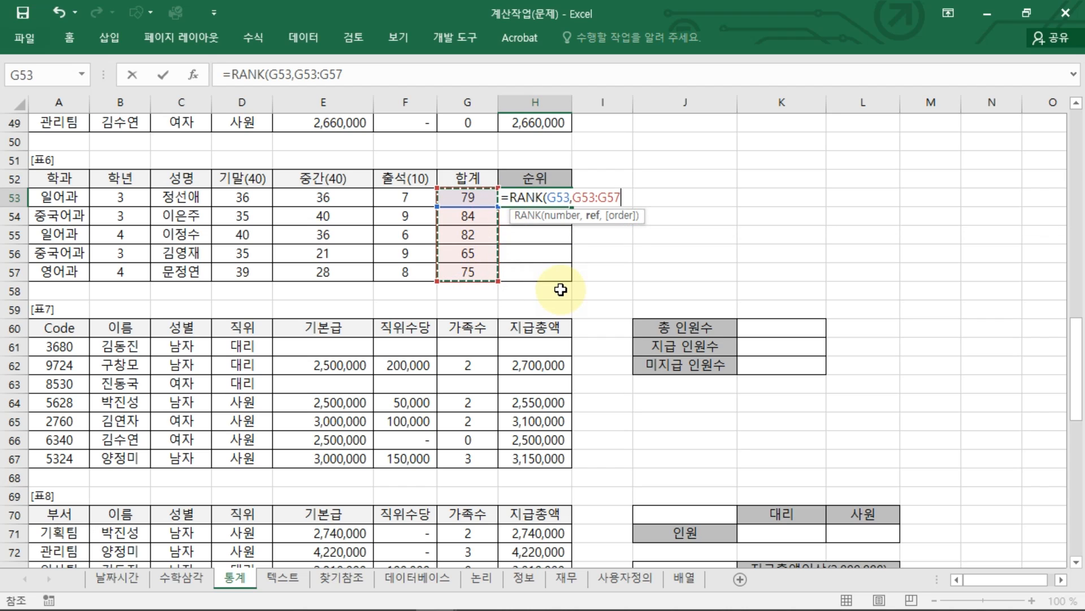
key(Return)
Fill the H53 rank formula down to H57 and check the references in H55
click(562, 205)
drag(572, 206, 558, 243)
double_click(559, 243)
mouse_move(498, 293)
mouse_down()
mouse_move(483, 256)
mouse_move(482, 341)
mouse_move(483, 283)
mouse_up()
Make the ranking range in the H53 formula absolute as $G$53:$G$57
click(538, 207)
double_click(539, 206)
drag(572, 198, 613, 204)
key(F4)
click(655, 199)
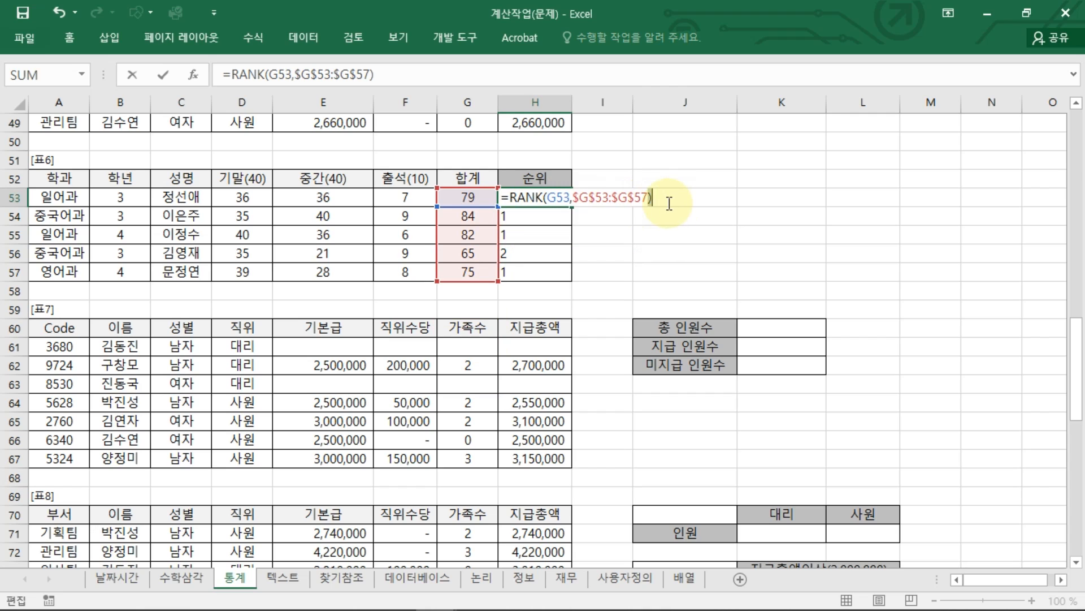
Try the RANK order arguments 0 (내림차순) and 1 (오름차순) in the H53 formula, and remove them again
key(BackSpace)
text(,)
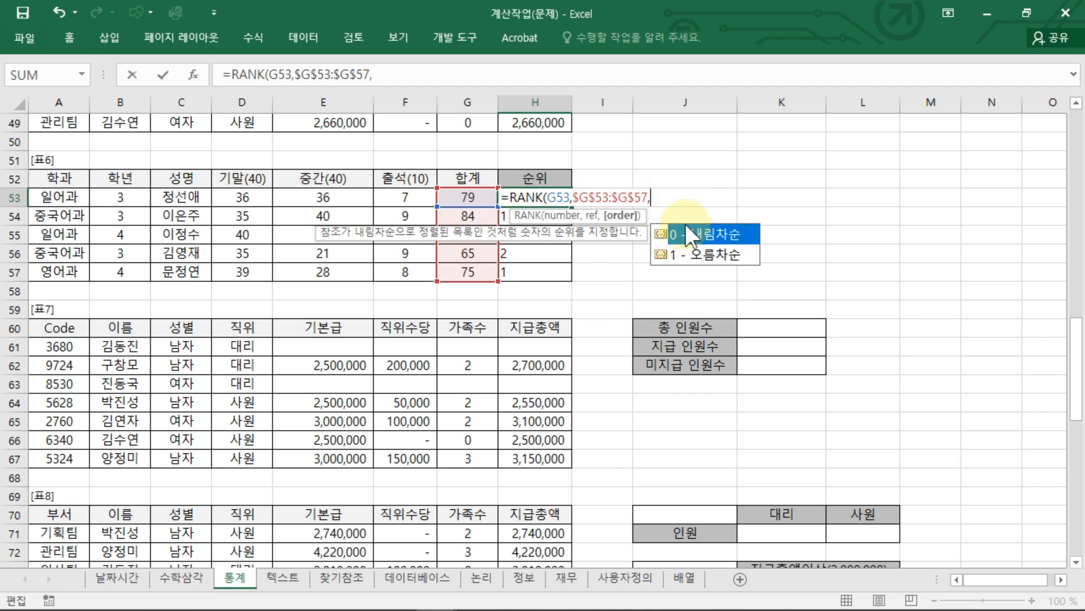
mouse_move(659, 229)
mouse_down()
mouse_move(746, 214)
mouse_move(670, 247)
mouse_up()
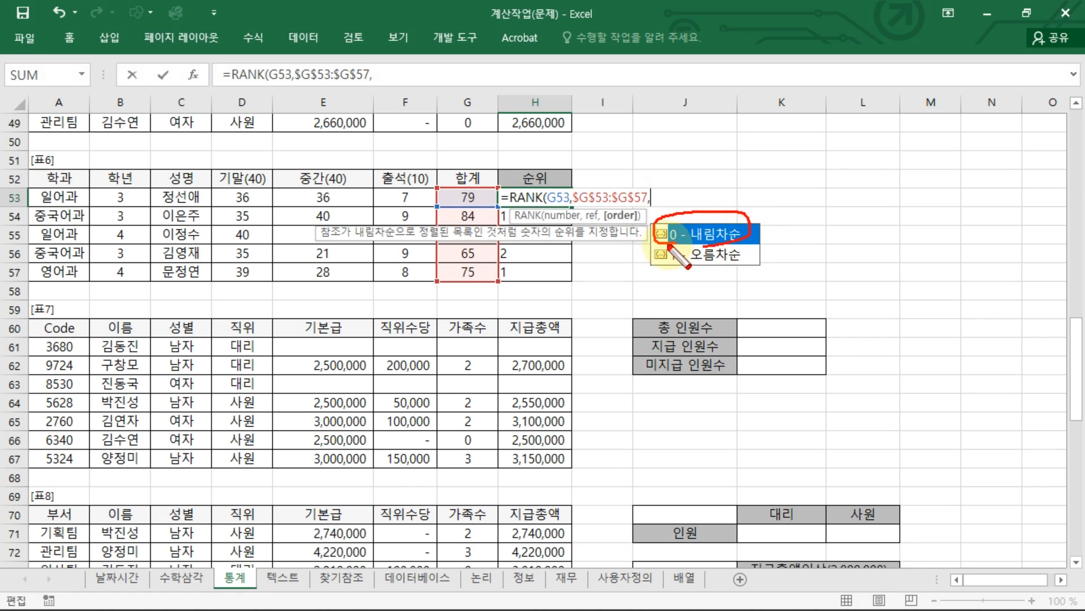
key(Escape)
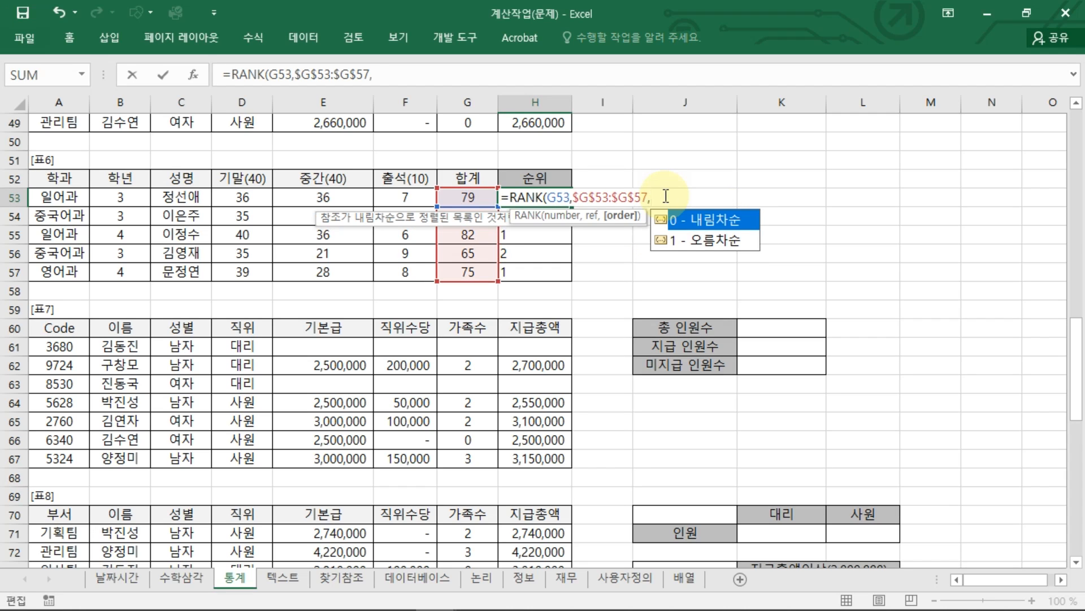
text(0)
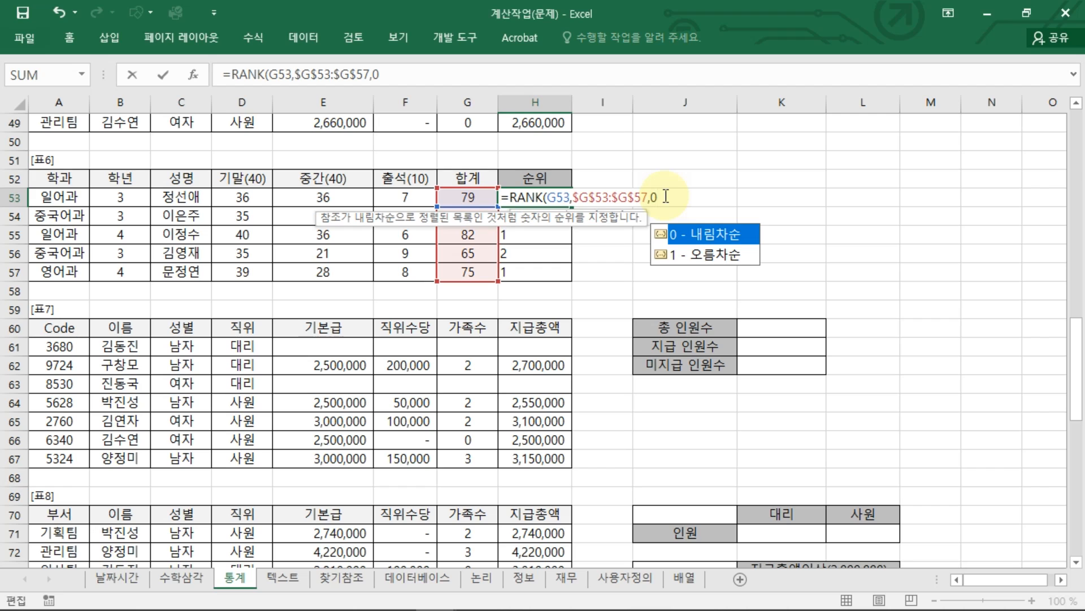
key(BackSpace)
key(BackSpace)
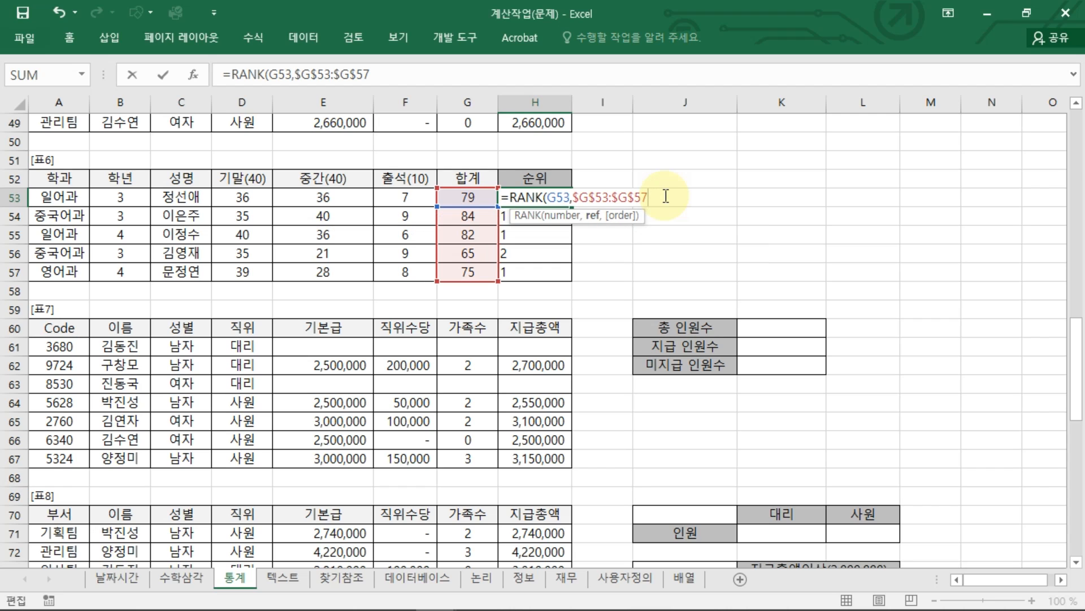
text(,0)
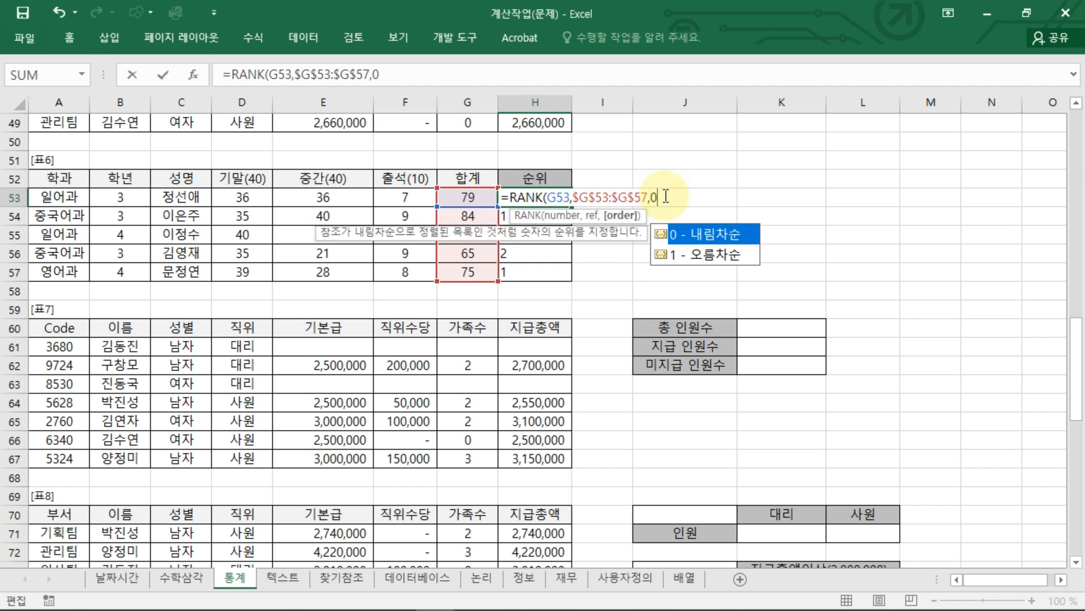
key(BackSpace)
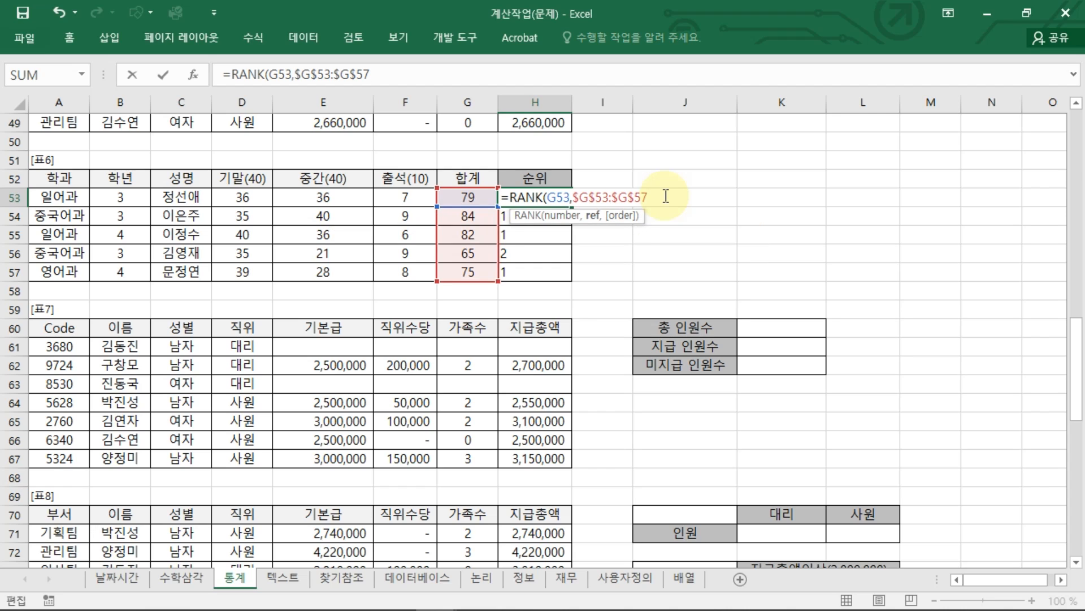
text(,1)
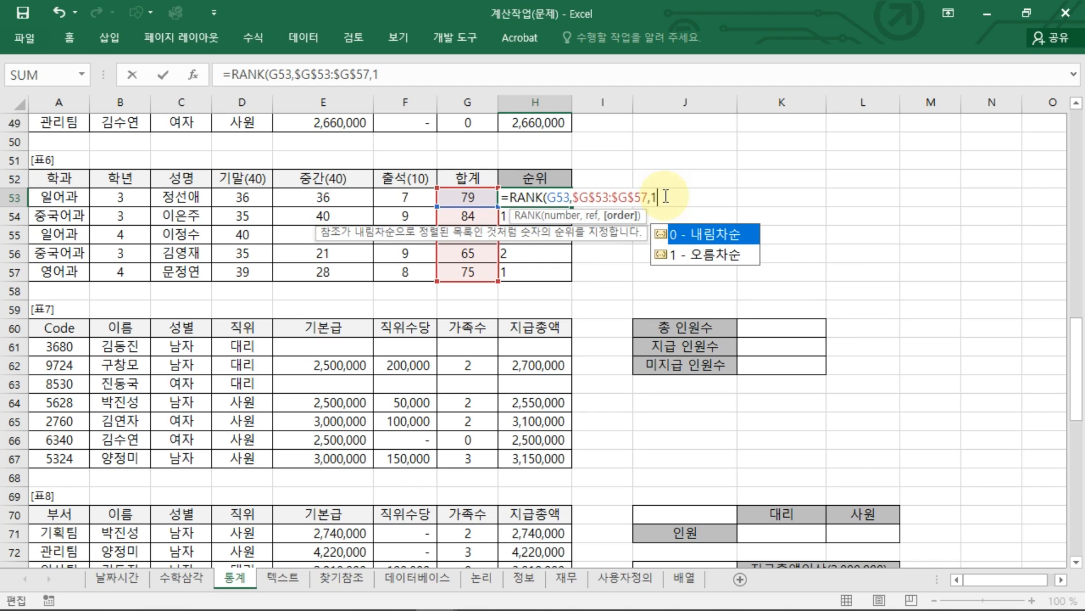
key(BackSpace)
key(BackSpace)
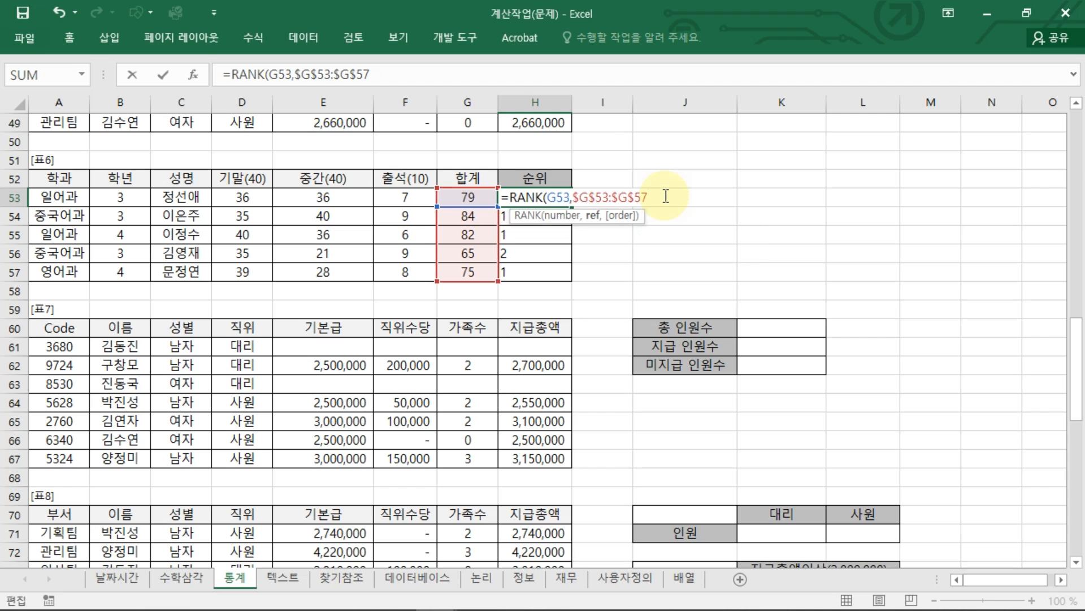
Commit =RANK(G53,$G$53:$G$57) in H53, fill it down to H57 and check the H53 formula
key(Return)
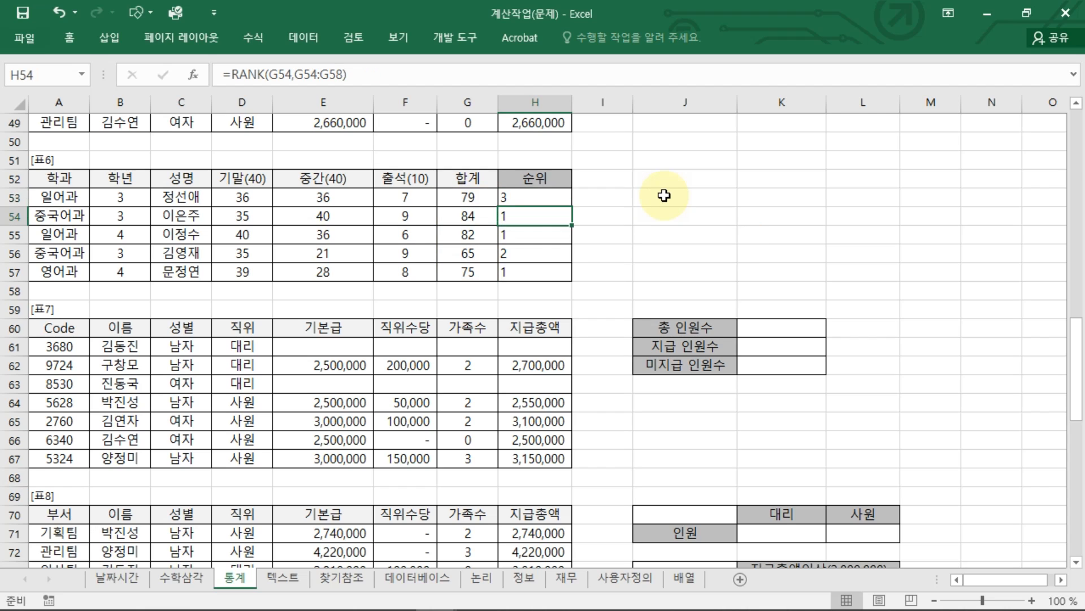
click(562, 199)
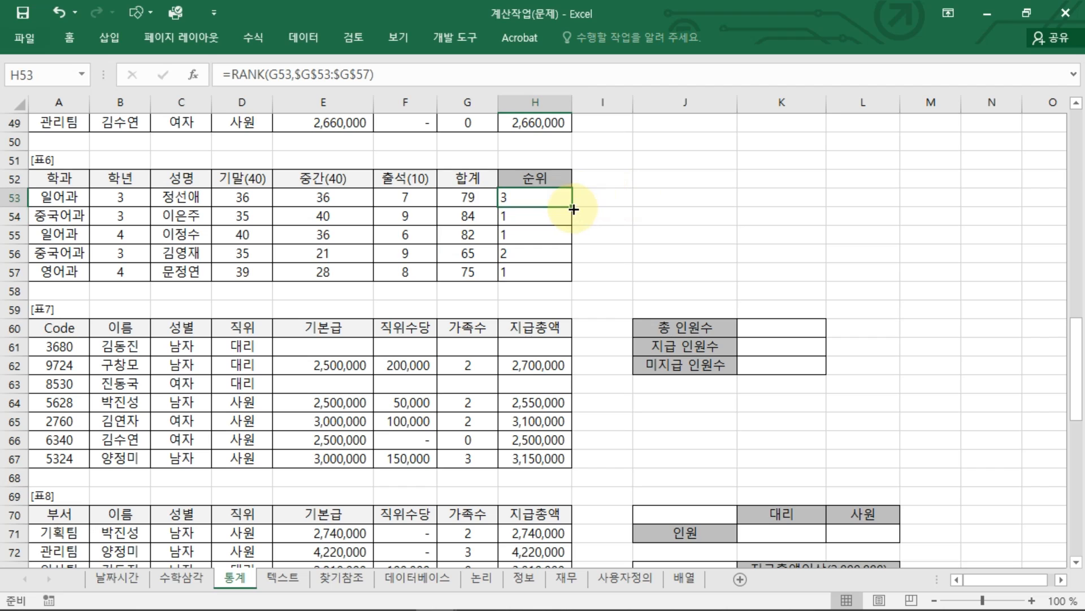
drag(572, 207, 543, 277)
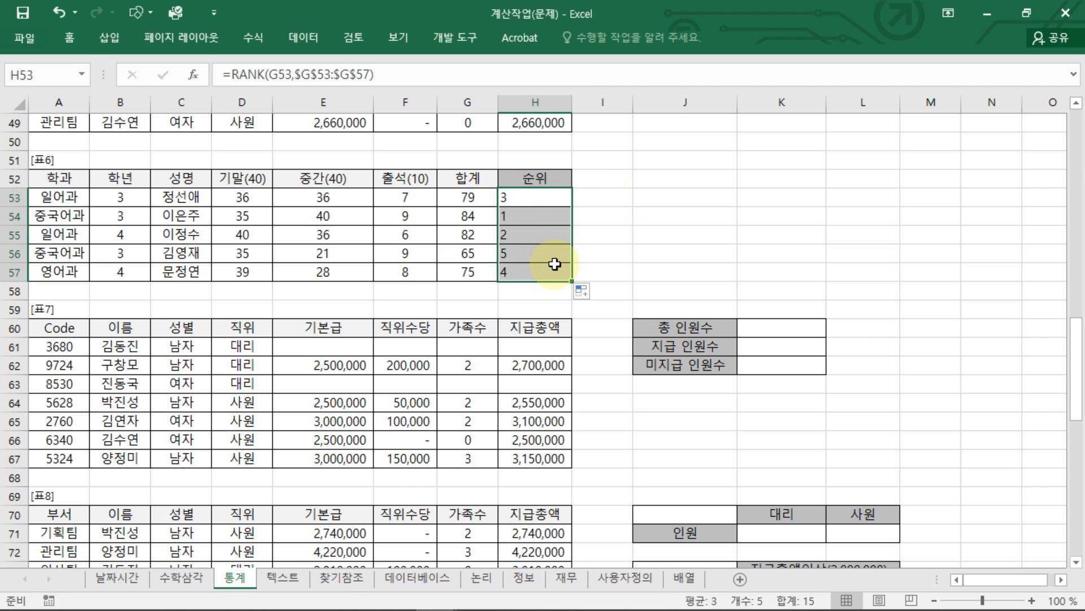
click(556, 195)
double_click(557, 197)
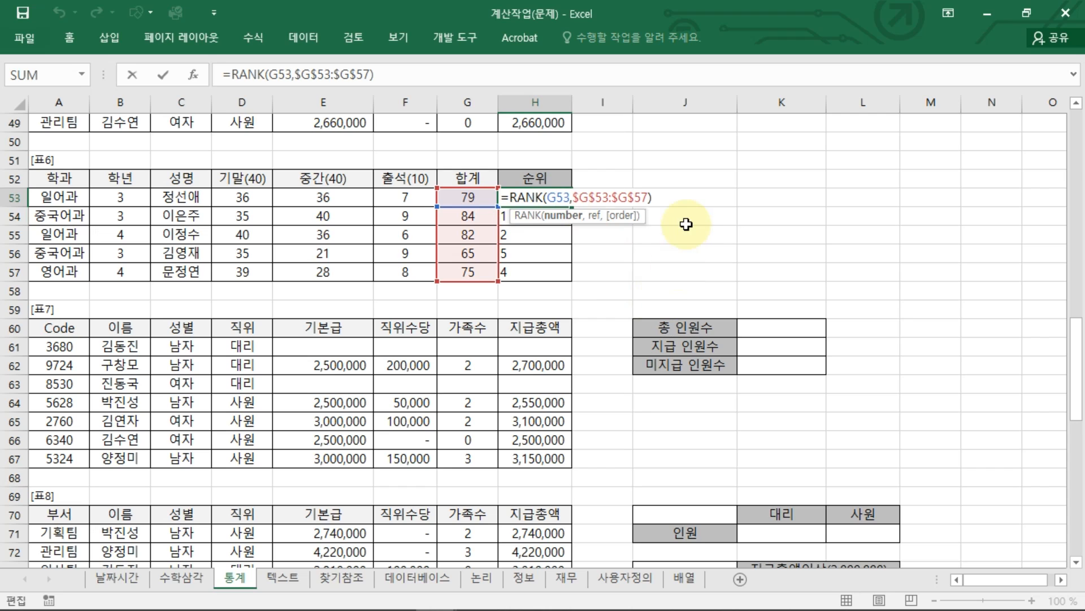
mouse_move(603, 225)
mouse_down()
mouse_move(616, 170)
mouse_move(628, 220)
mouse_move(602, 222)
mouse_move(599, 277)
mouse_up()
key(Escape)
key(ctrl+Return)
click(602, 276)
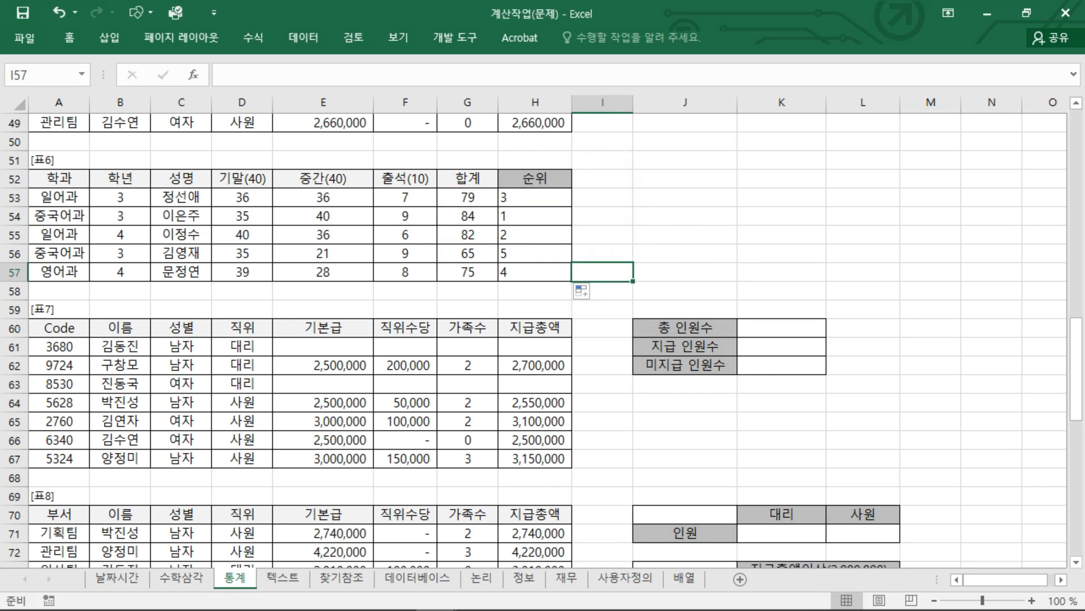
Enter =COUNT(A61:A67) in K60 to get the 총 인원수 of 표7 from the Code cells
scroll(754, 161, down, 3)
click(754, 161)
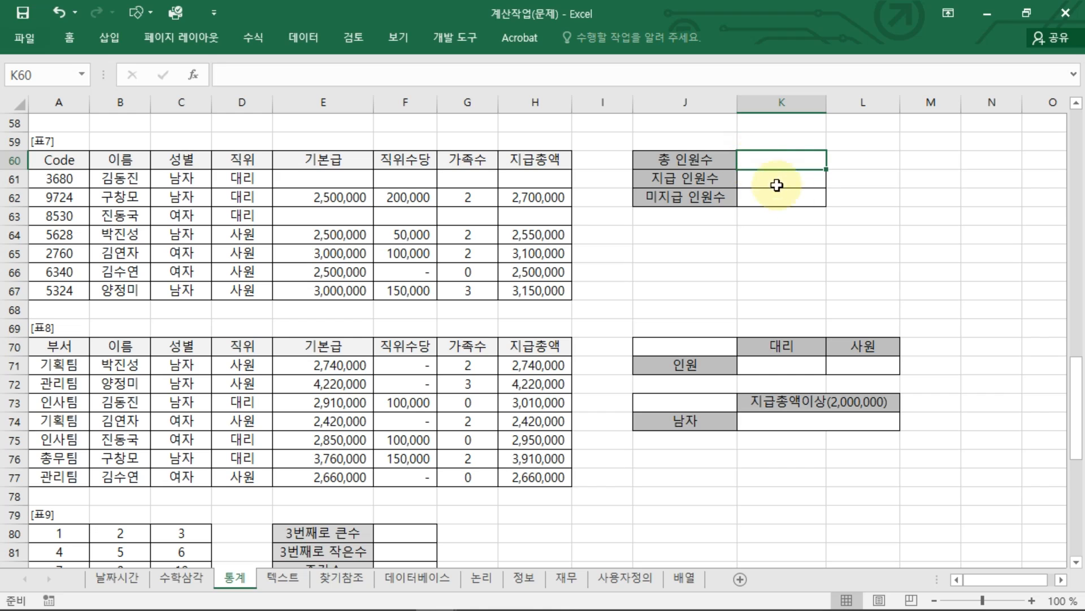
text(=)
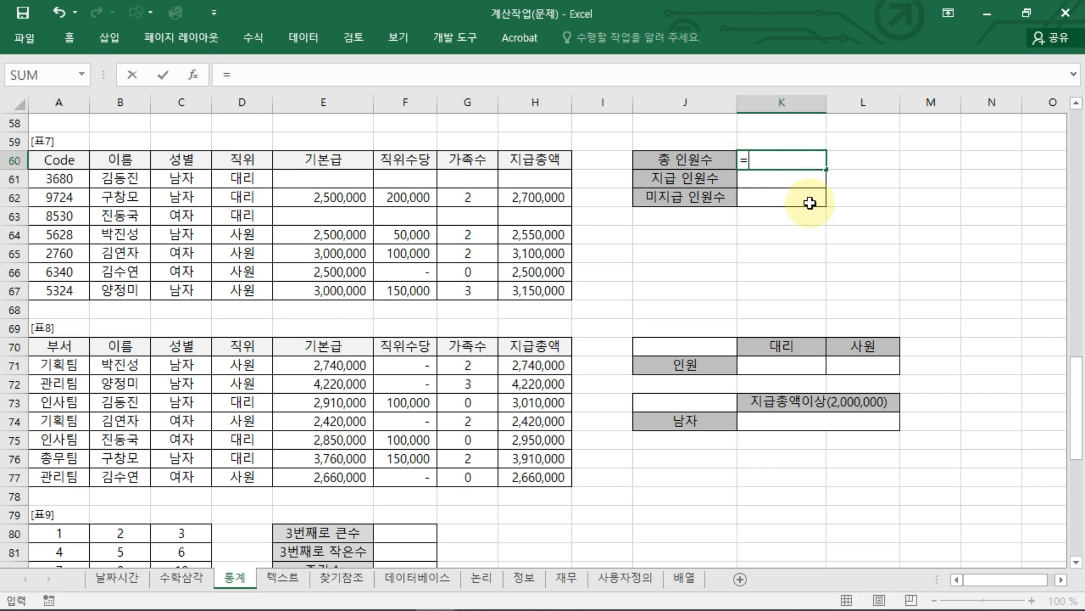
text(ㅊCOUNT()
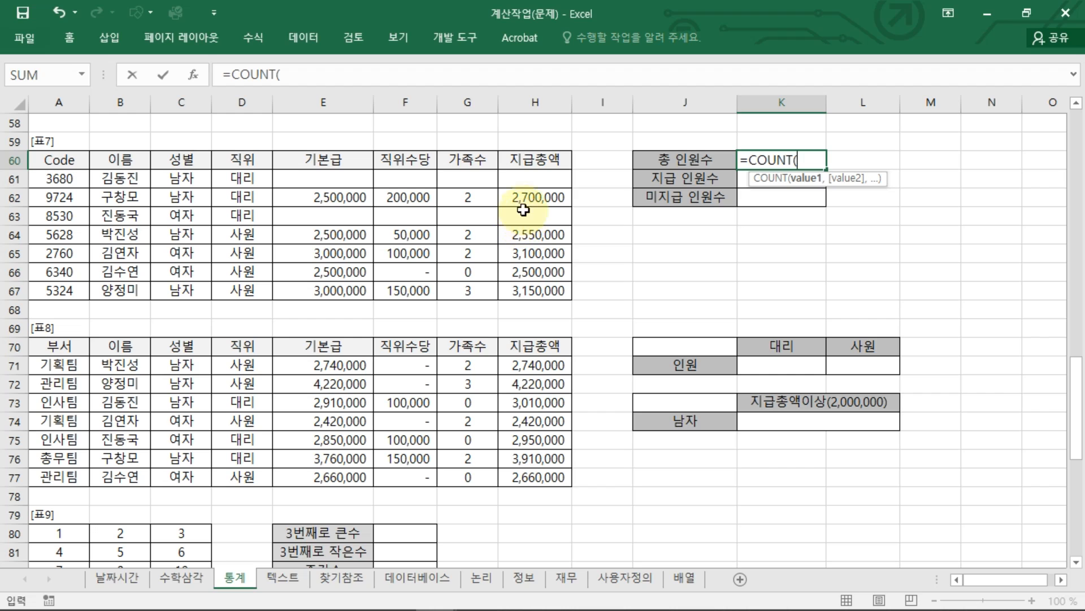
drag(60, 180, 65, 297)
drag(791, 149, 333, 83)
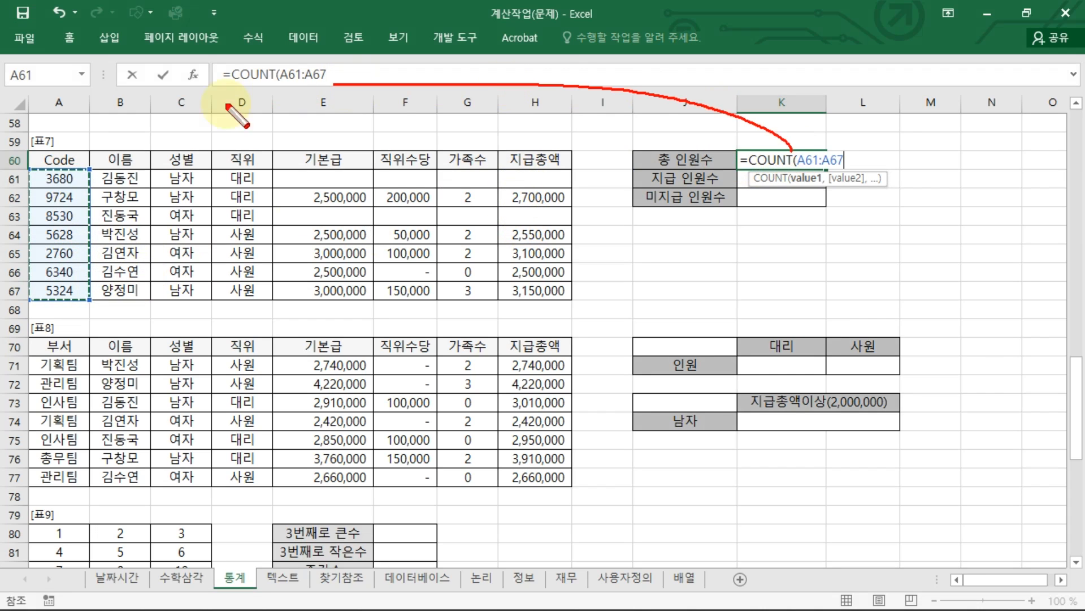
mouse_move(226, 104)
mouse_down()
mouse_move(122, 170)
mouse_move(67, 180)
mouse_up()
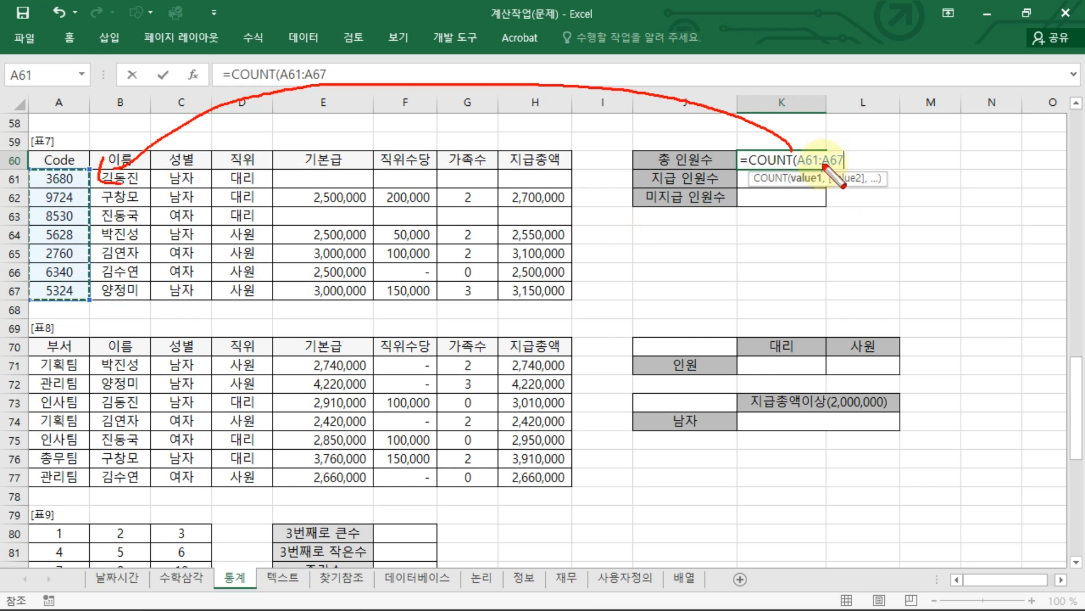
key(Escape)
key(Return)
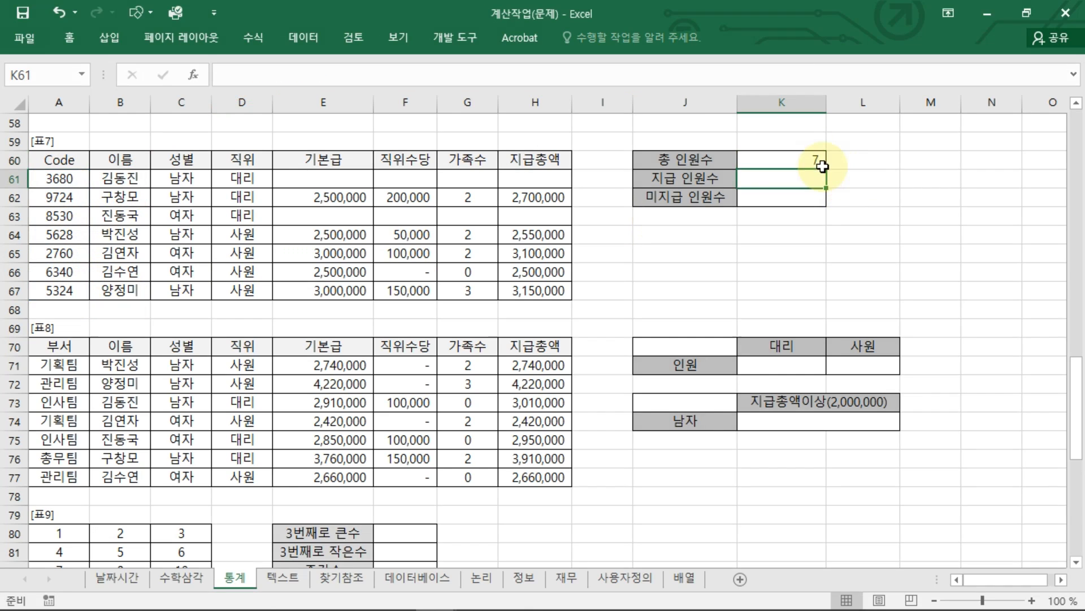
double_click(820, 167)
key(Escape)
Enter =COUNTA(H61:H67) in K61 for the 지급 인원수 and check the filled 지급총액 cells
click(814, 180)
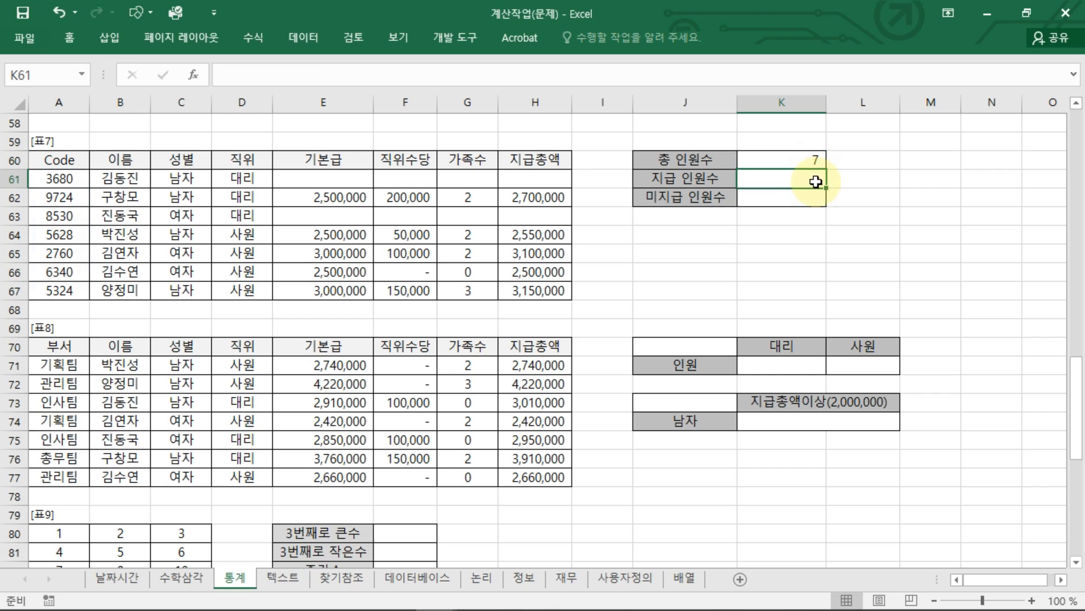
text(=COUN)
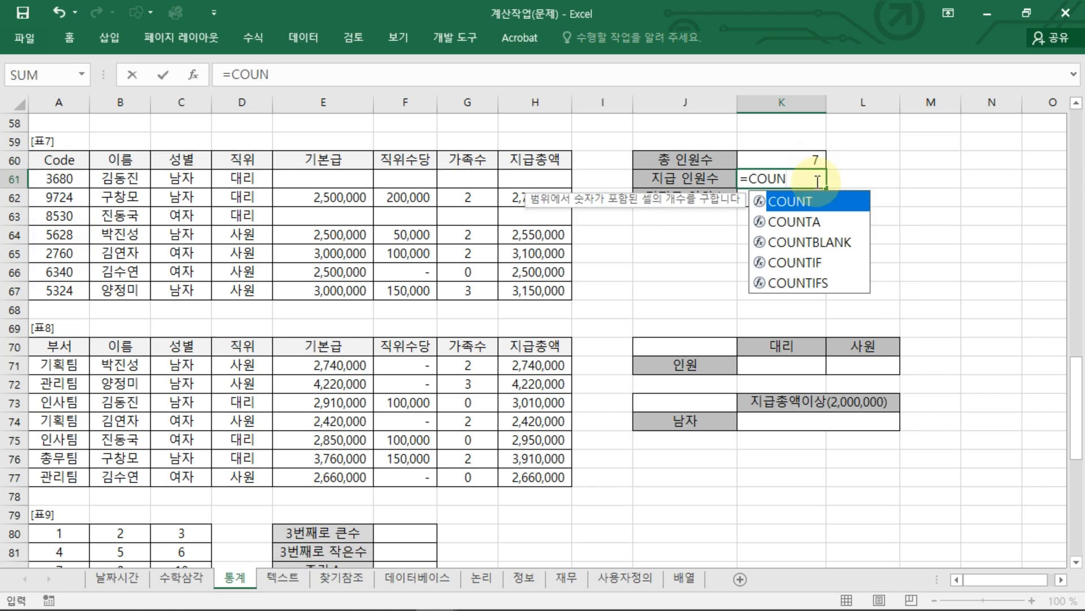
key(Down)
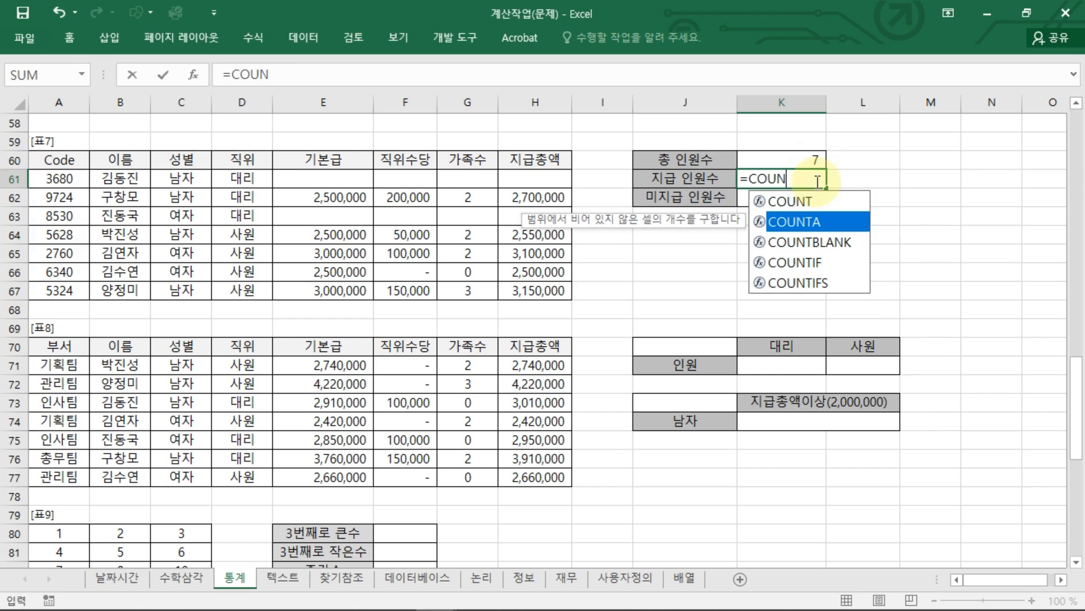
key(Tab)
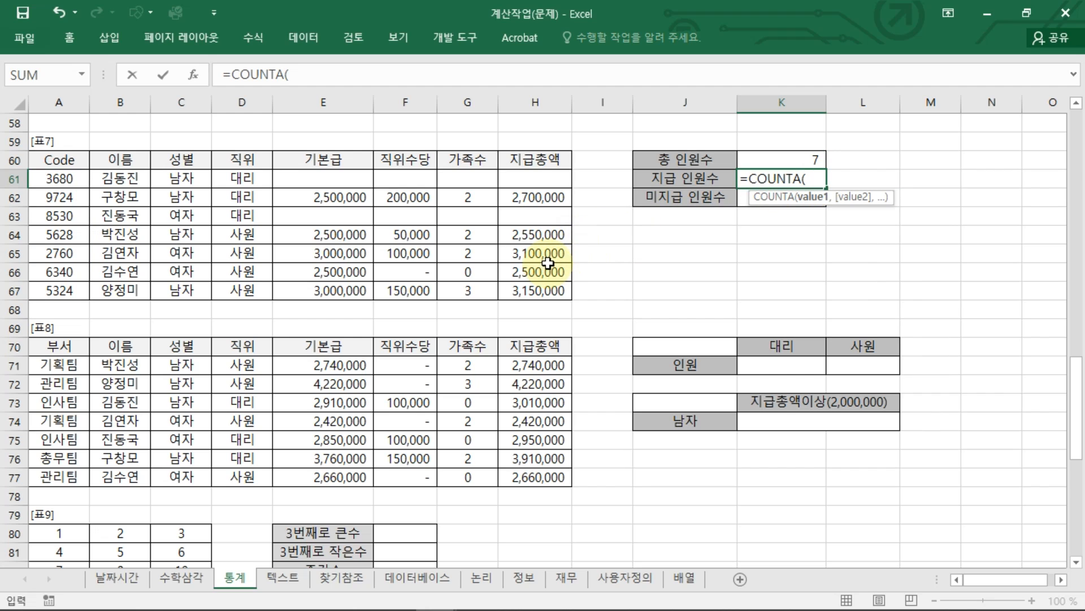
drag(528, 178, 534, 291)
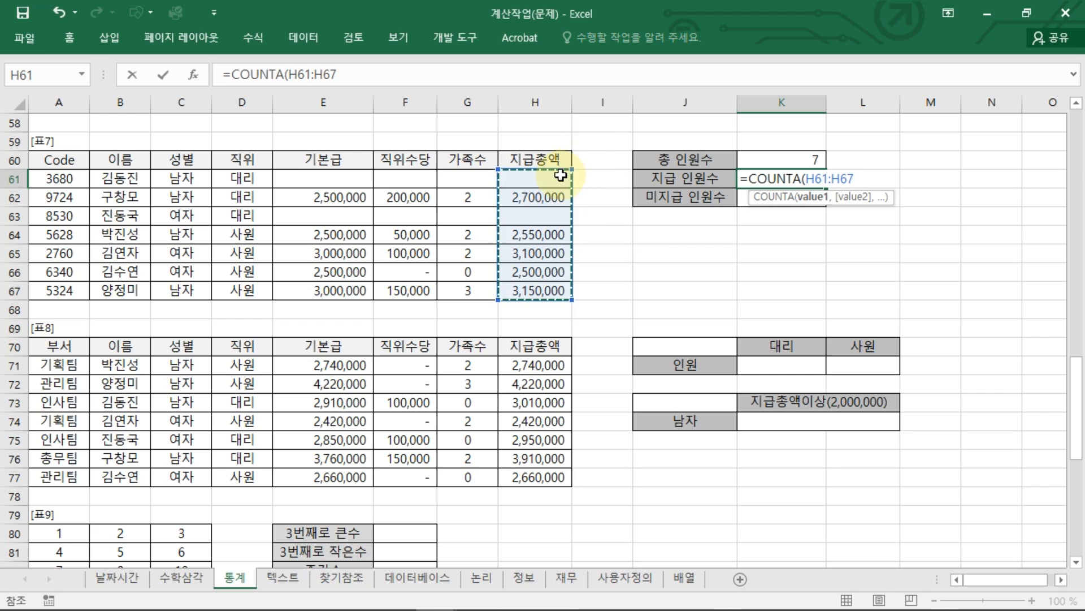
key(Return)
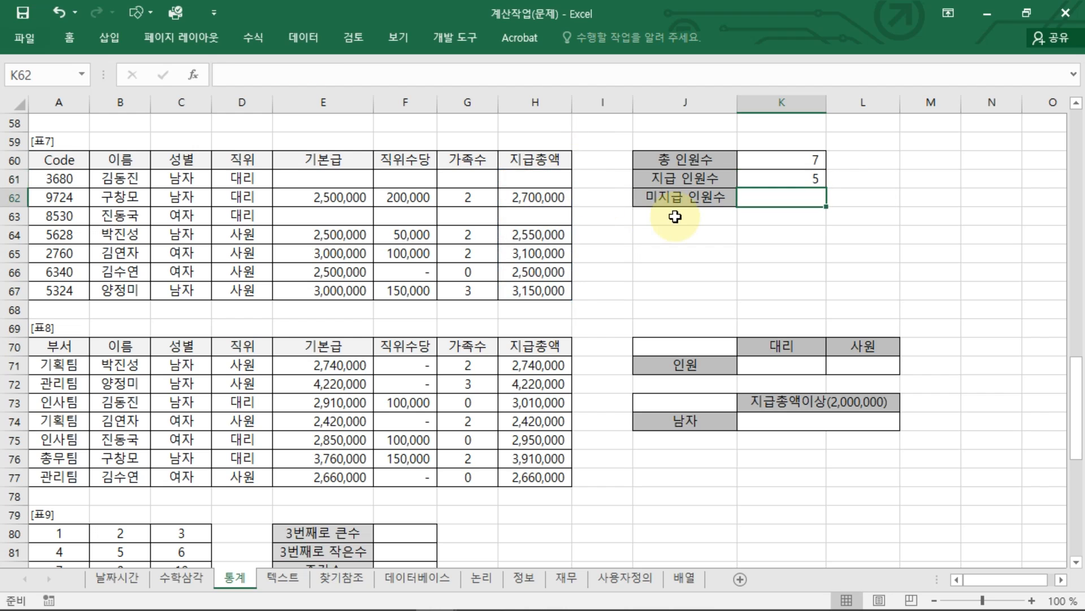
click(568, 200)
click(559, 255)
click(557, 271)
click(554, 290)
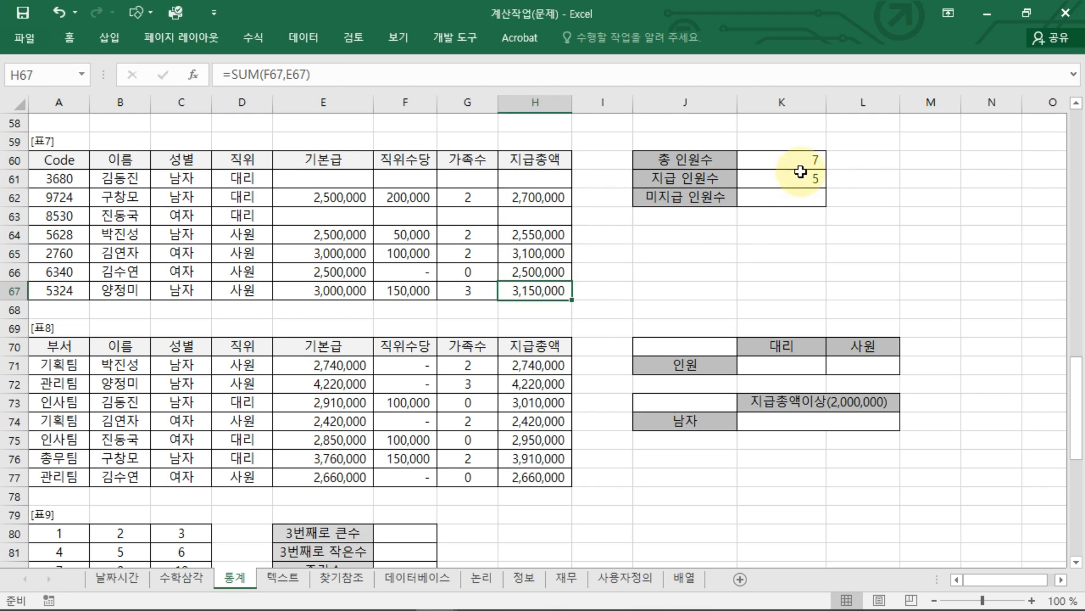
Enter =COUNTBLANK(H61:H67) in K62 to count the empty 지급총액 cells as 미지급 인원수
click(794, 178)
double_click(790, 206)
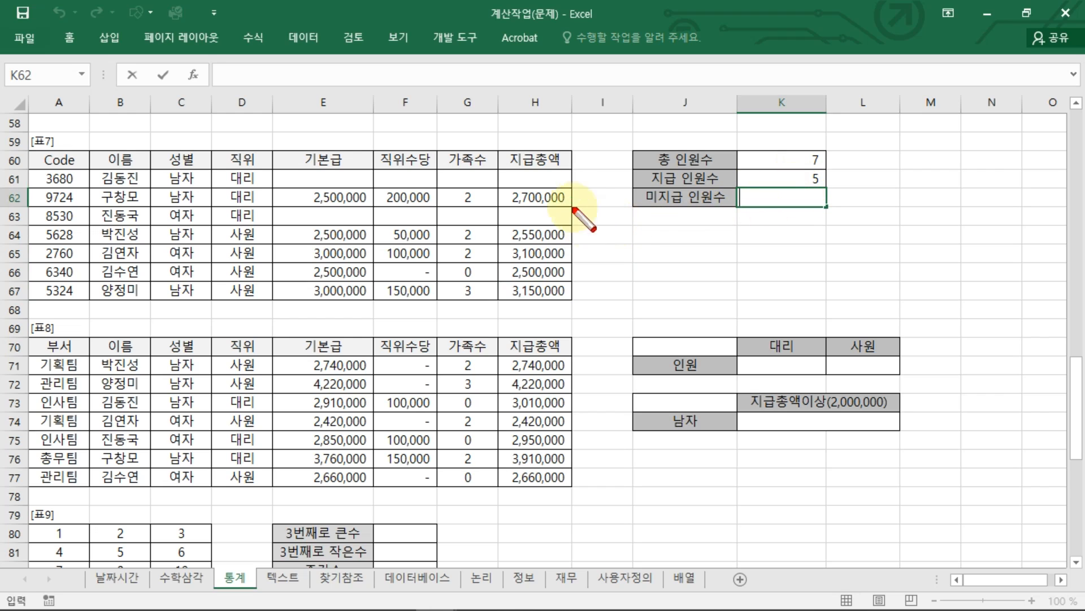
drag(553, 173, 549, 175)
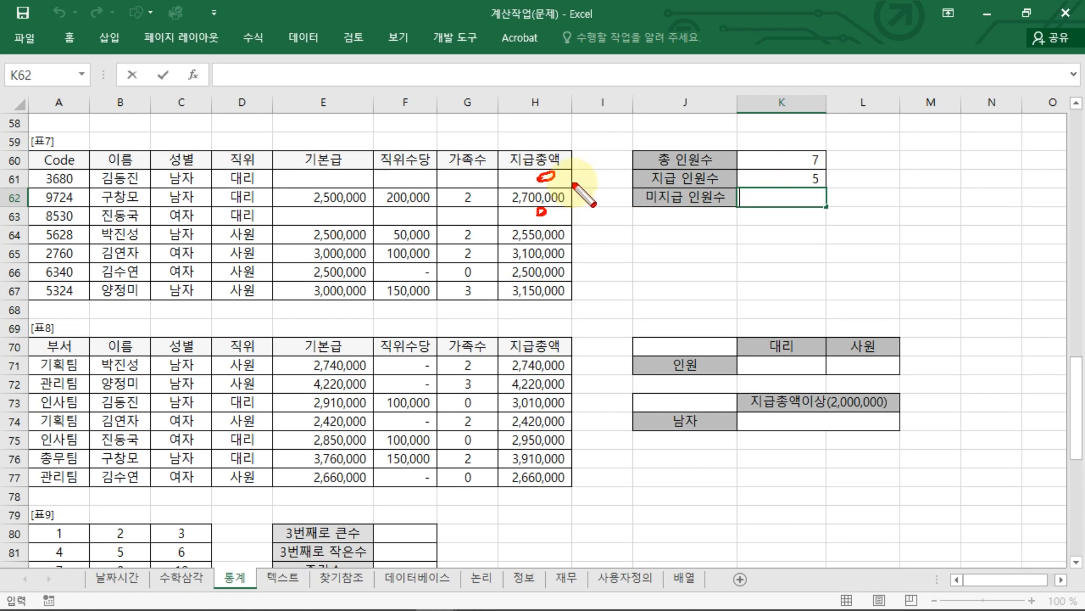
key(Escape)
text(=COUN)
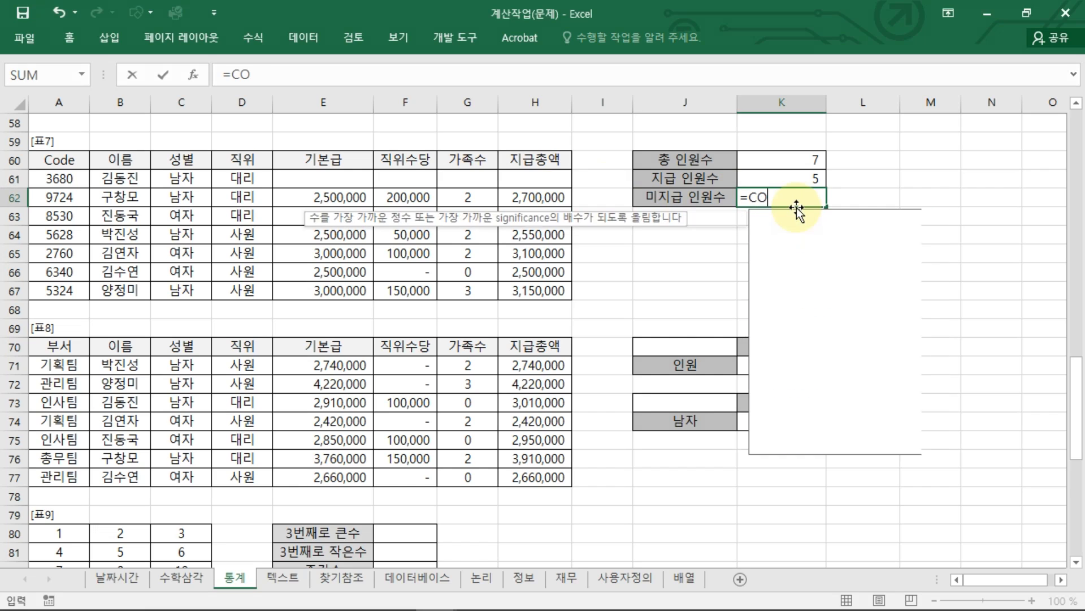
key(Down)
key(Down)
key(Tab)
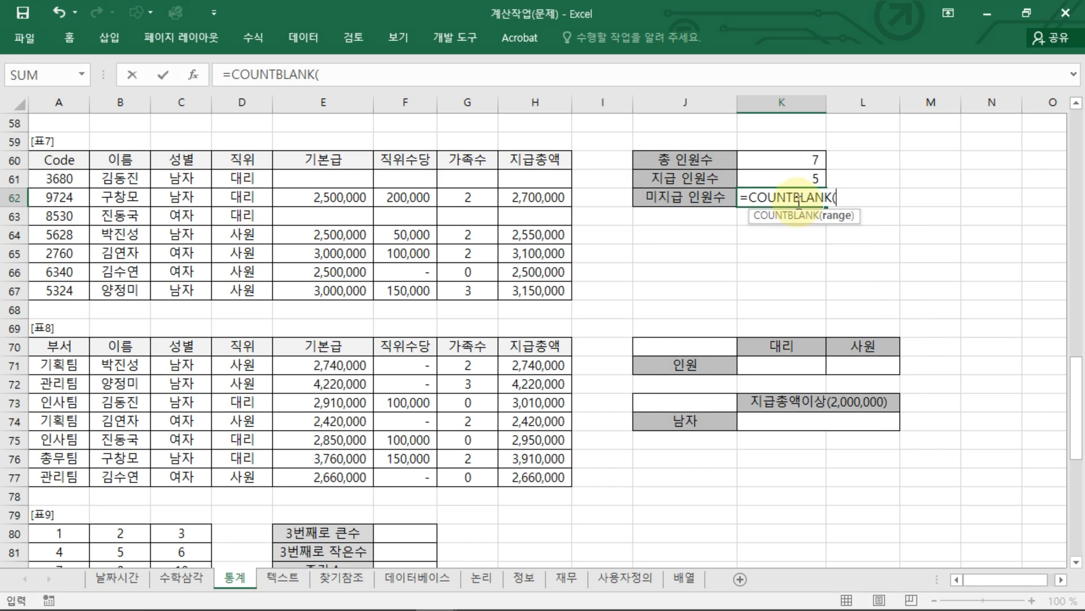
drag(523, 180, 535, 285)
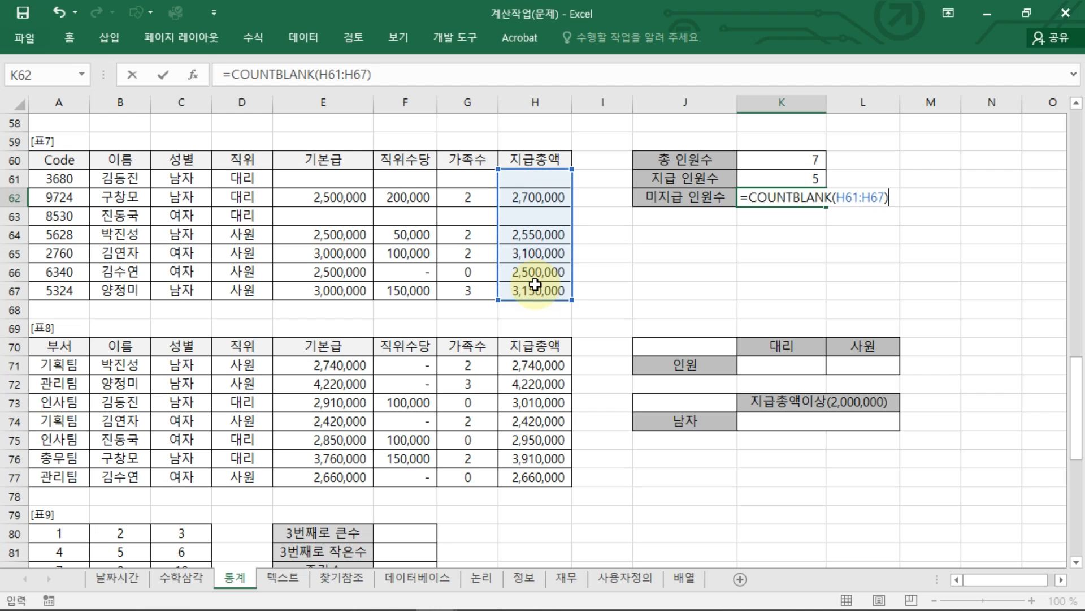
key(Return)
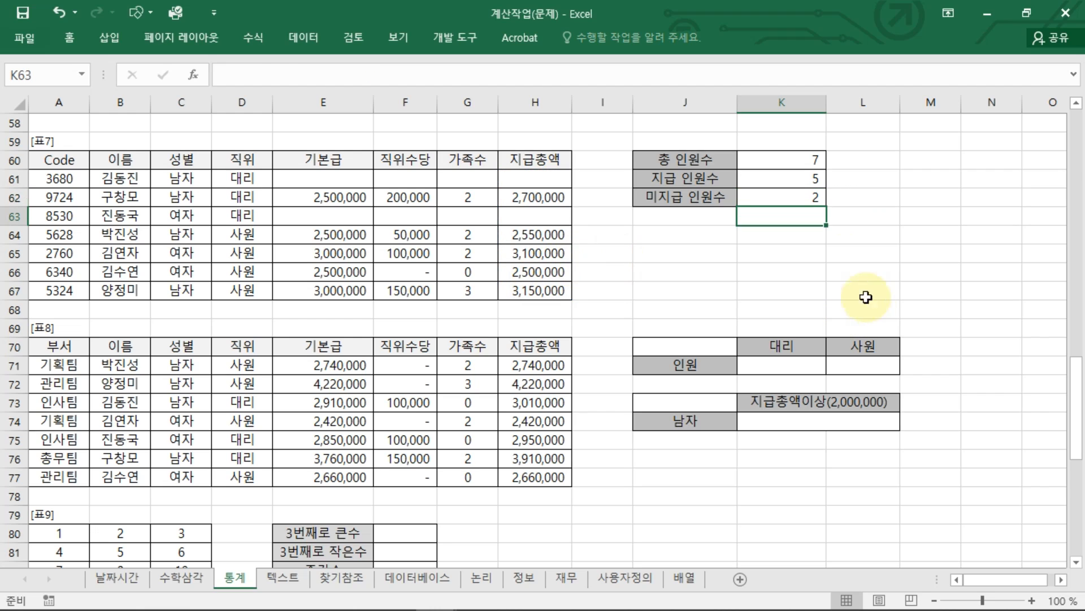
Review the COUNT, COUNTA and COUNTBLANK formulas in K60:K62 of 표7 without changing them
click(790, 195)
double_click(794, 161)
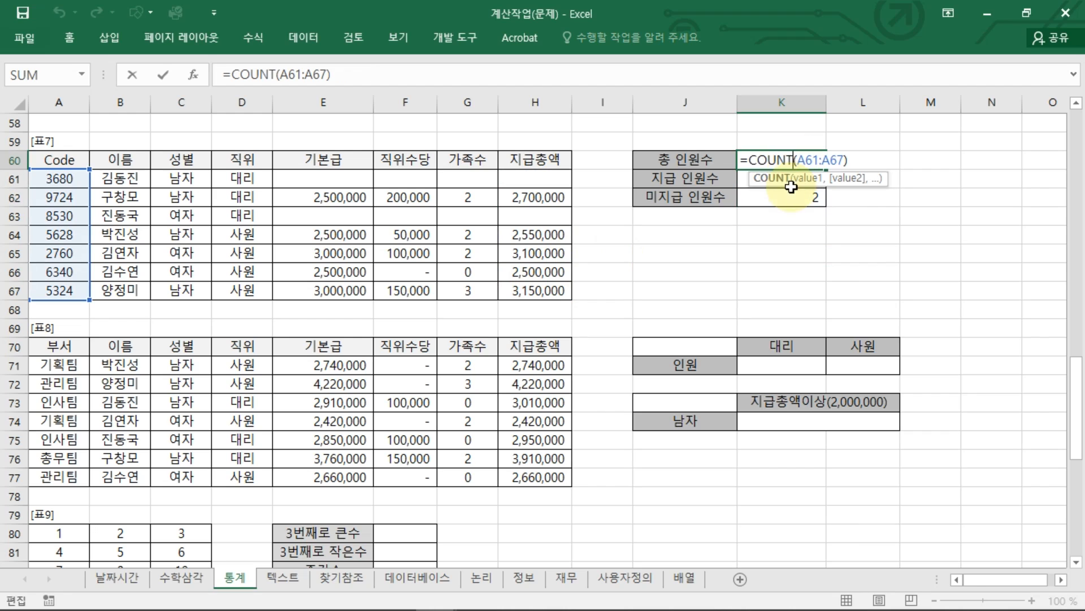
key(Escape)
double_click(756, 178)
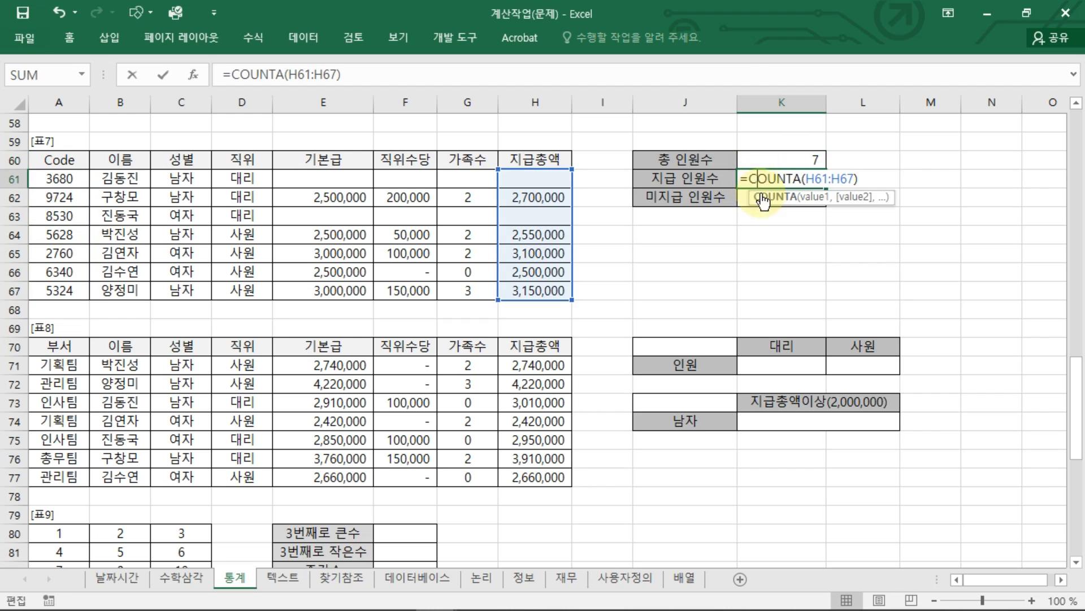
key(Escape)
double_click(761, 197)
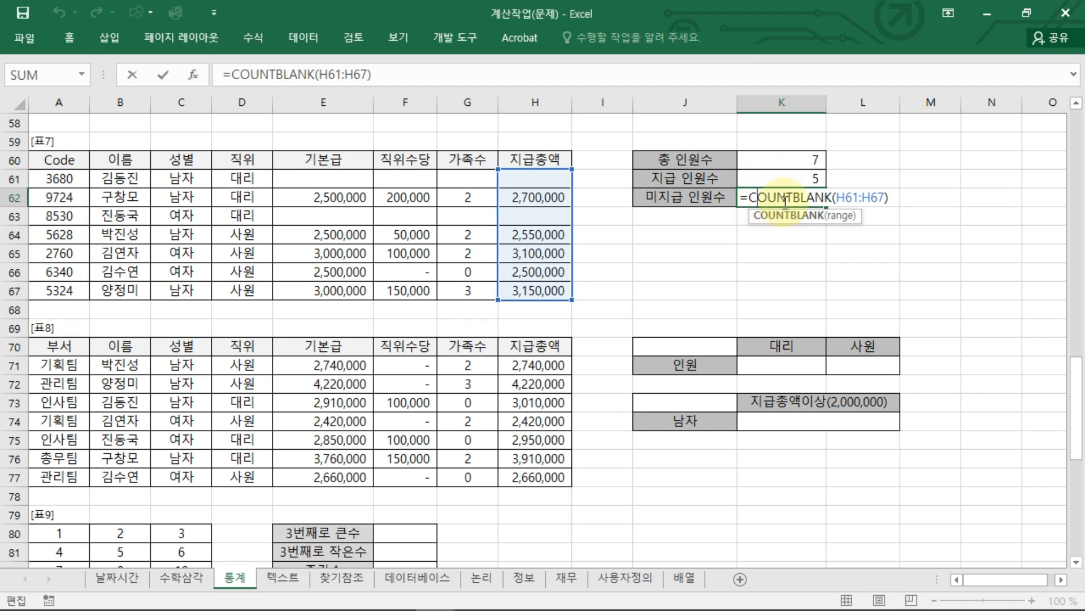
key(Escape)
drag(751, 162, 786, 197)
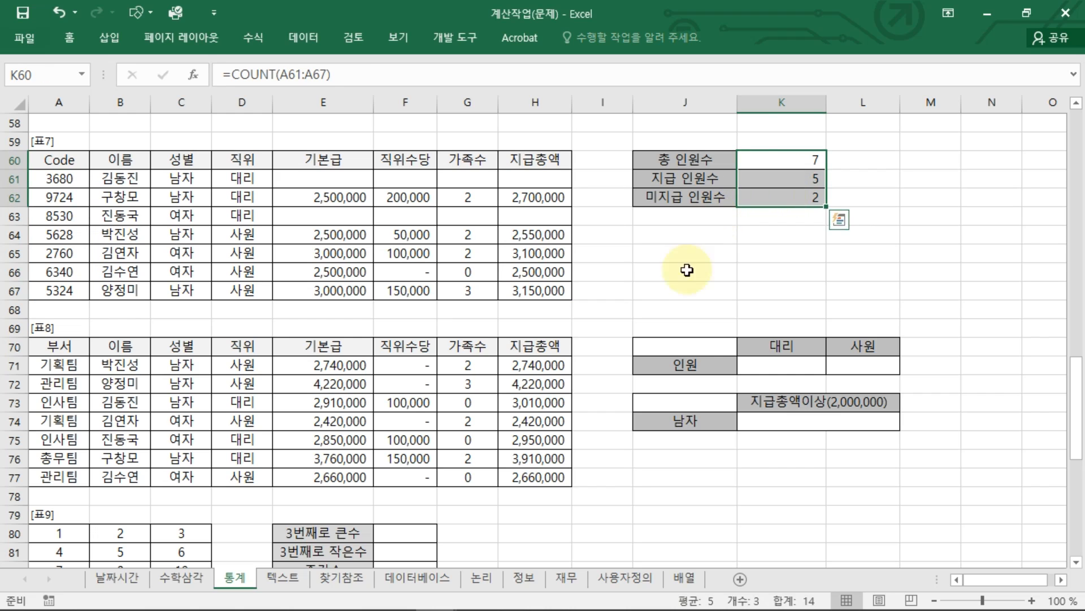
Begin a COUNTIF formula in K71 for the 대리 headcount of 표8
click(775, 364)
text(=CO)
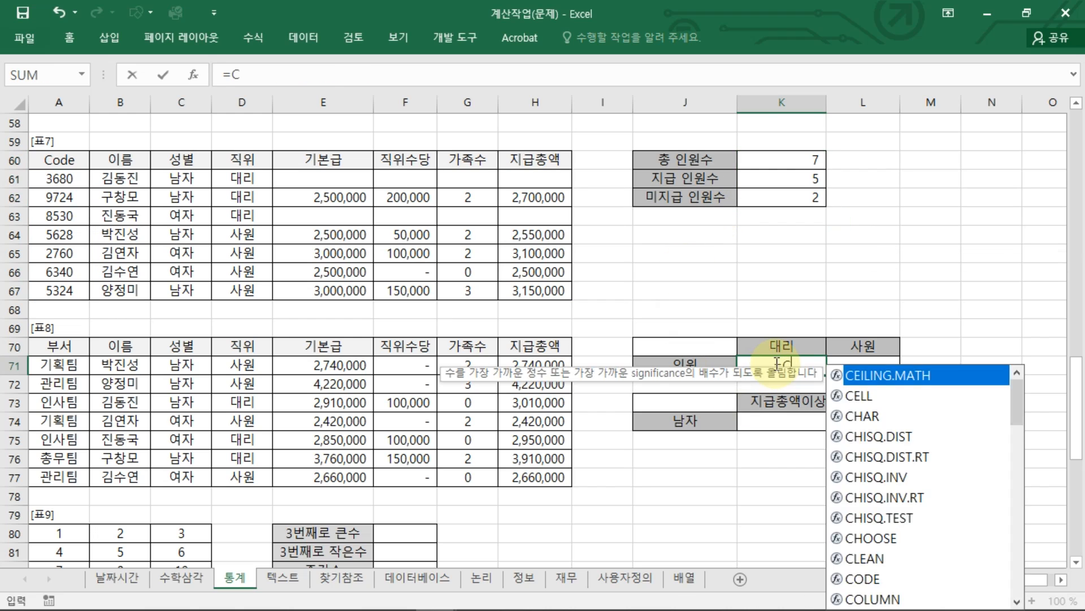
key(BackSpace)
key(BackSpace)
text(COUN)
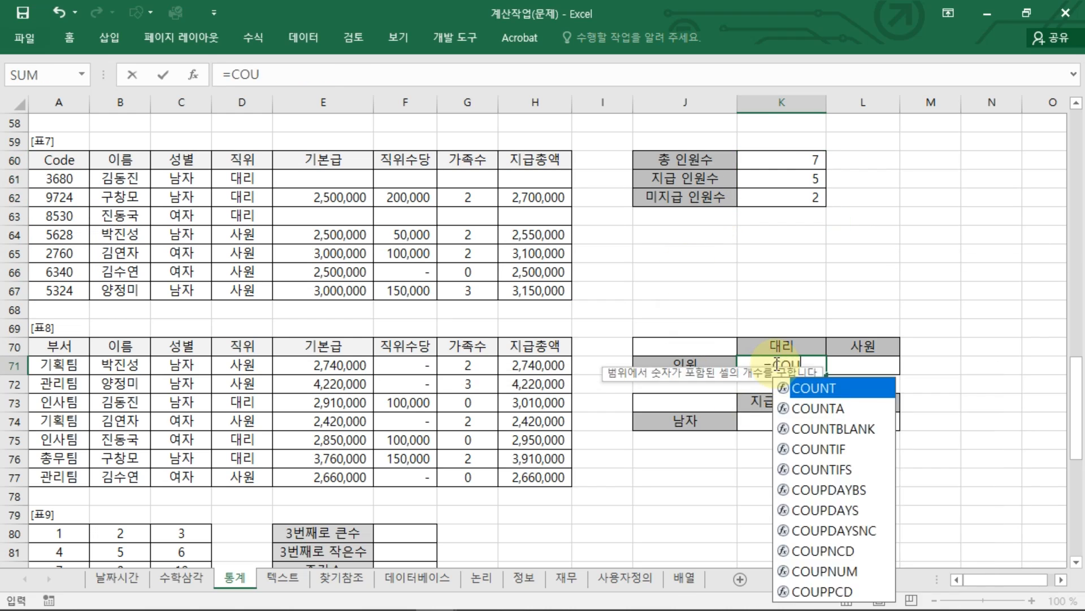
key(Down)
key(Down)
key(Down)
key(Tab)
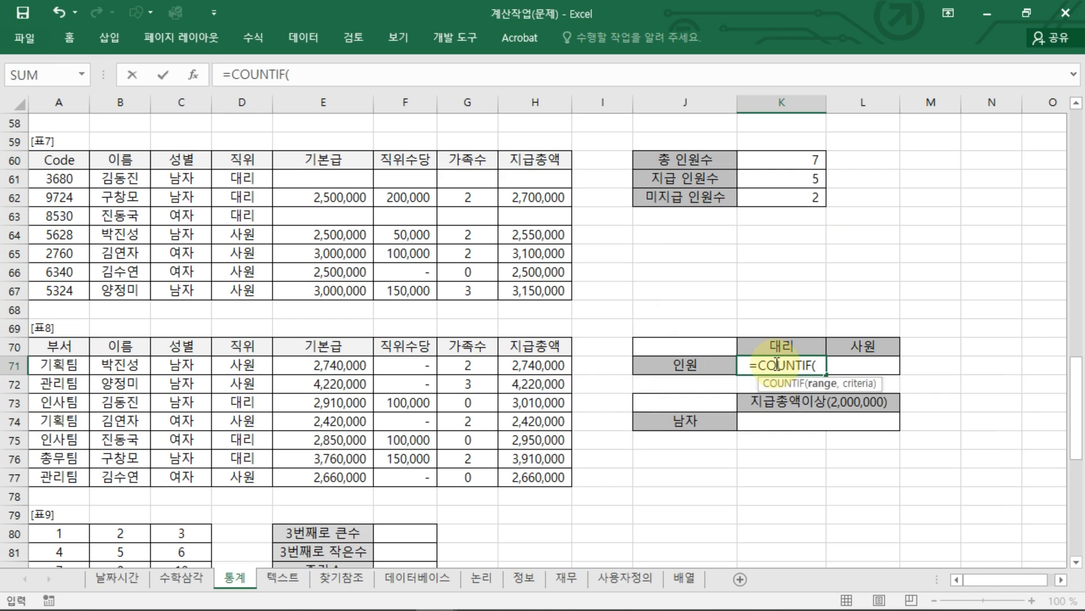
Mark the 대리 heading and the matching 직위 cells in D71:D77 with the screen pen, and clear the marks
key(ctrl+2)
mouse_move(794, 356)
mouse_down()
mouse_move(752, 342)
mouse_move(786, 360)
mouse_up()
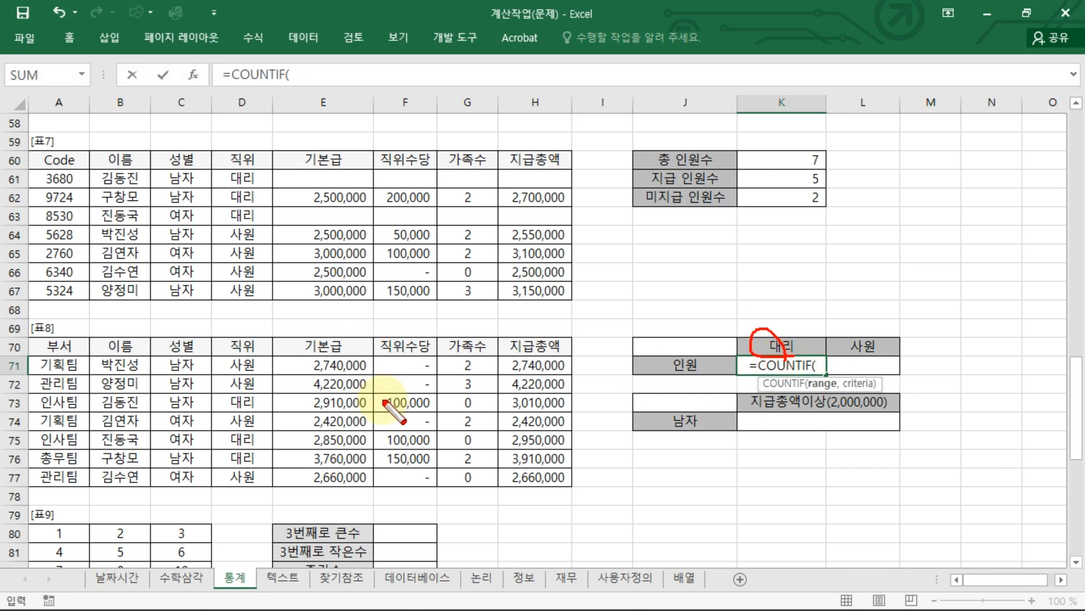
mouse_move(251, 354)
mouse_down()
mouse_move(208, 489)
mouse_move(267, 353)
mouse_move(268, 374)
mouse_move(245, 402)
mouse_up()
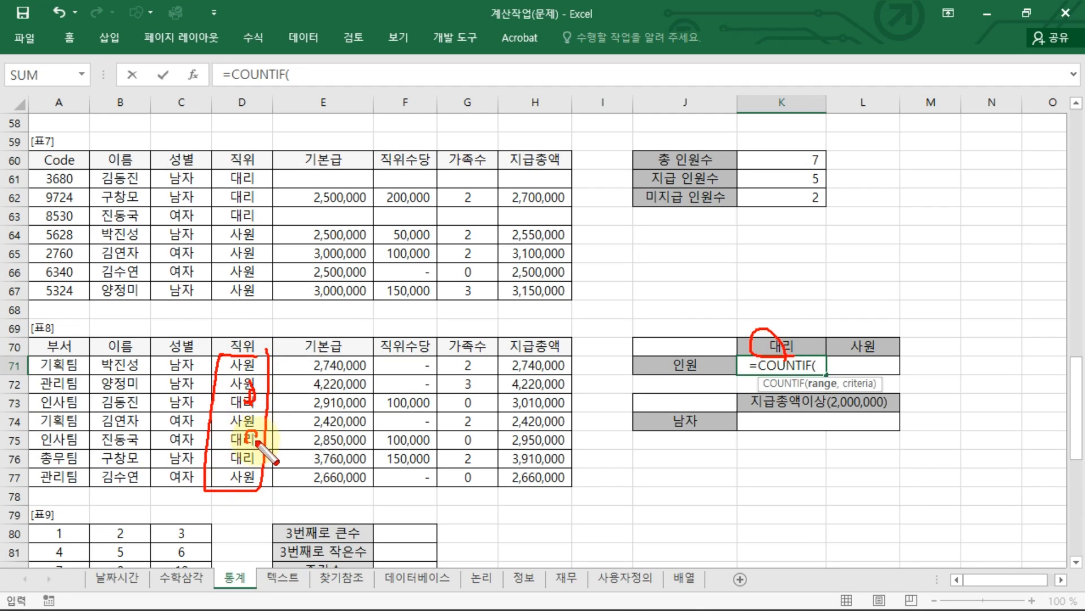
drag(253, 443, 258, 459)
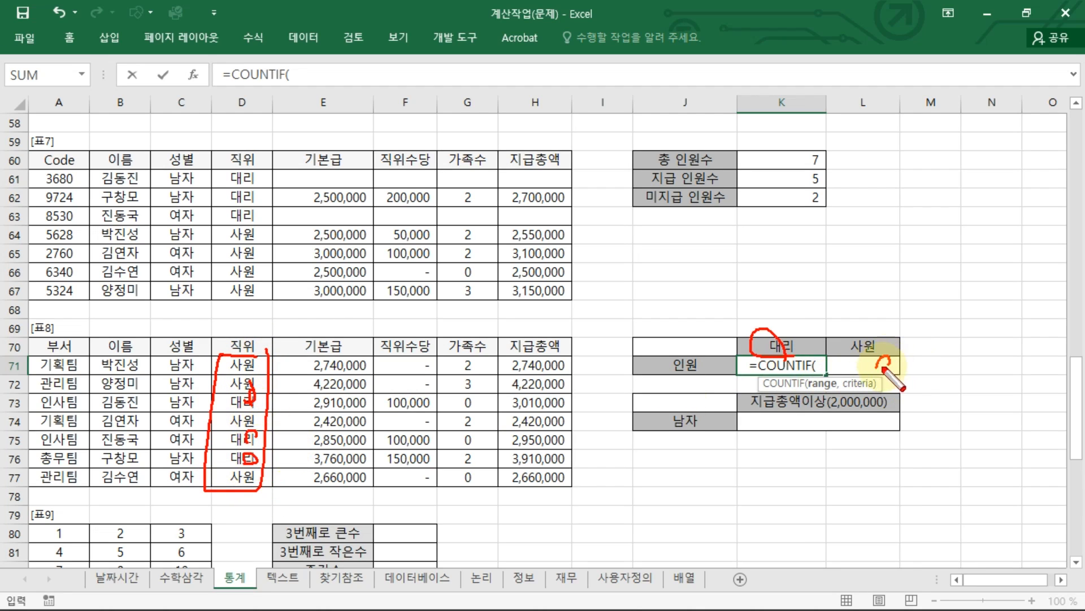
key(Escape)
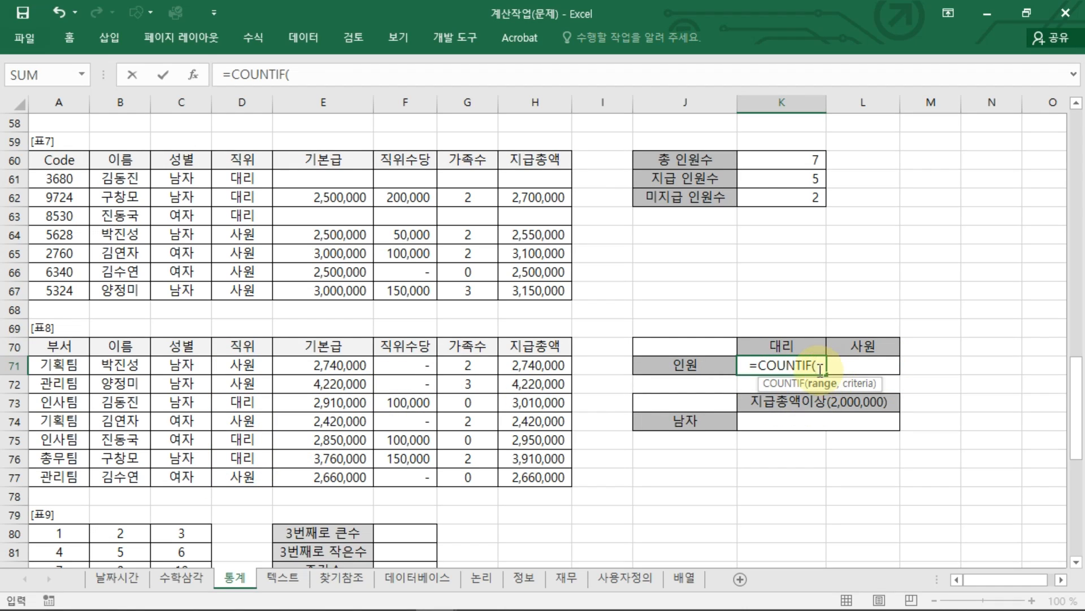
Complete the K71 formula as =COUNTIF($D$71:$D$77,K70), with the 직위 range absolute and the 대리 heading as criterion
drag(249, 365, 254, 468)
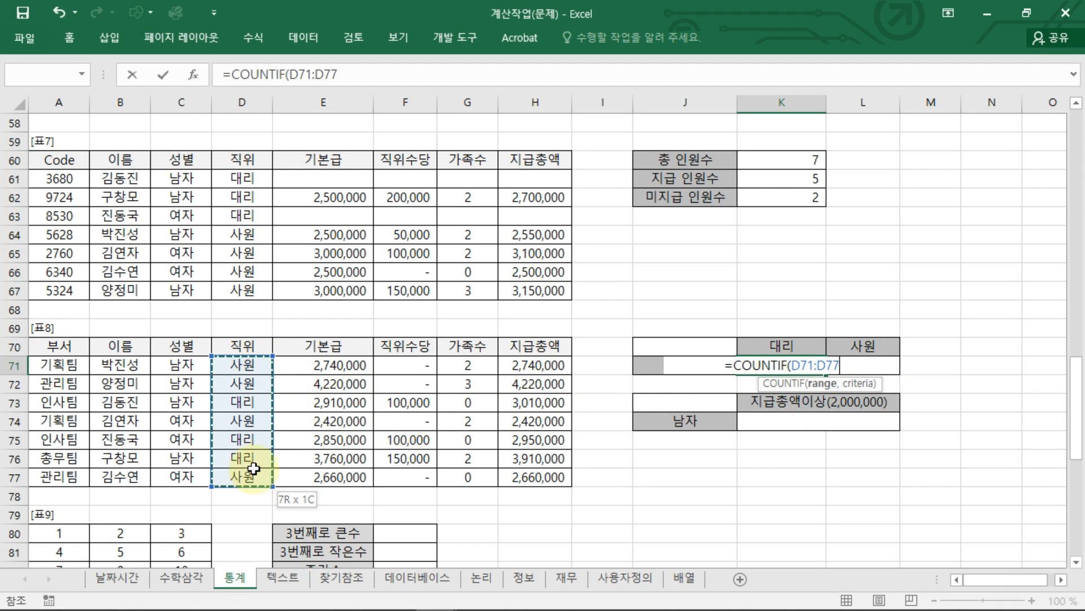
key(F4)
text(,)
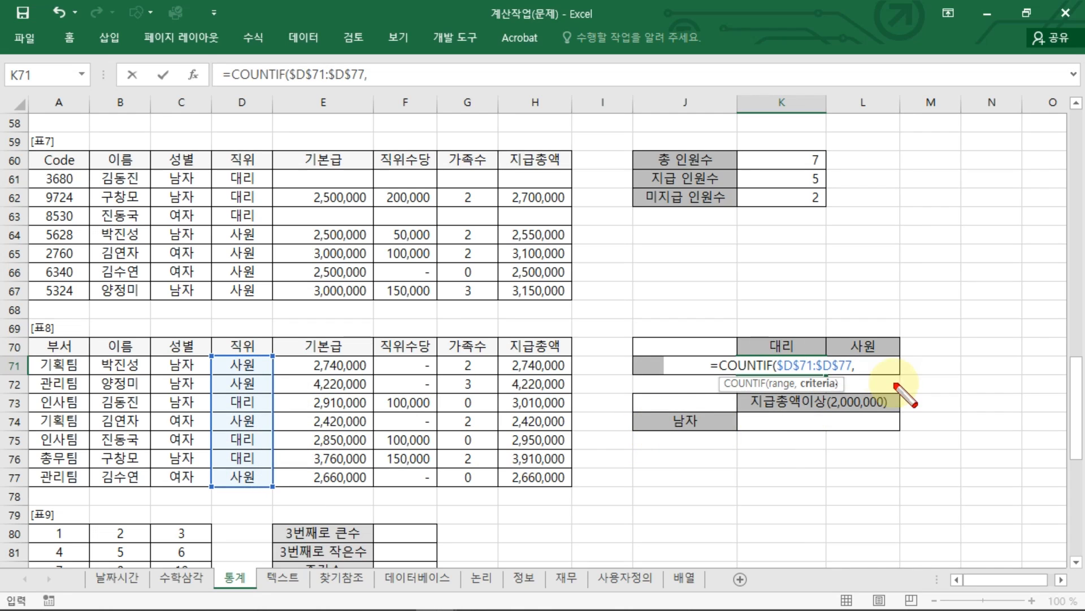
drag(837, 384, 895, 384)
drag(883, 373, 880, 402)
drag(244, 389, 288, 389)
drag(284, 374, 283, 400)
drag(271, 348, 274, 372)
key(Escape)
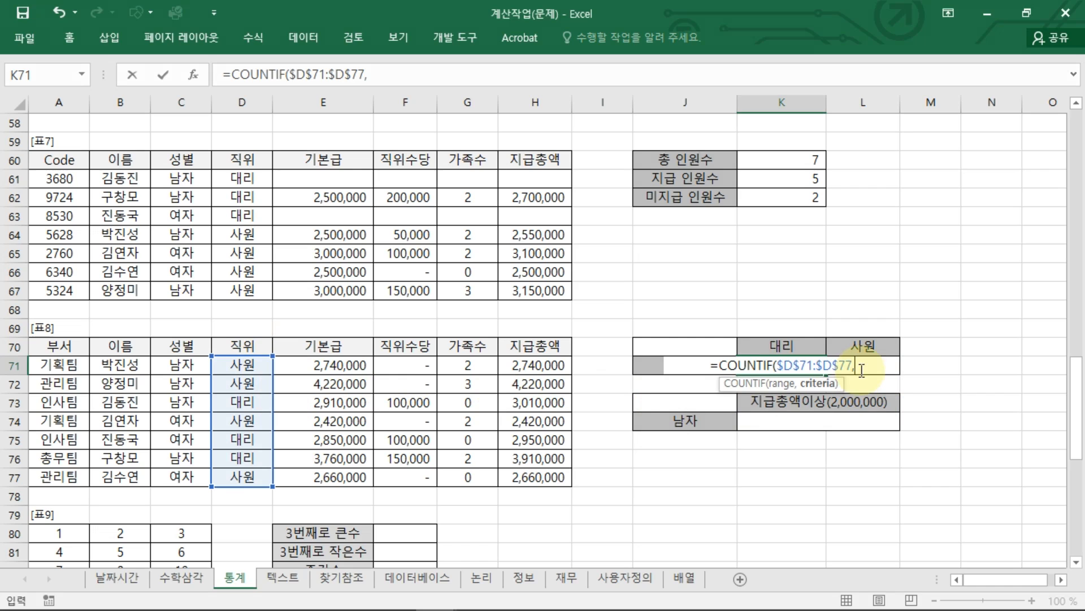
click(790, 340)
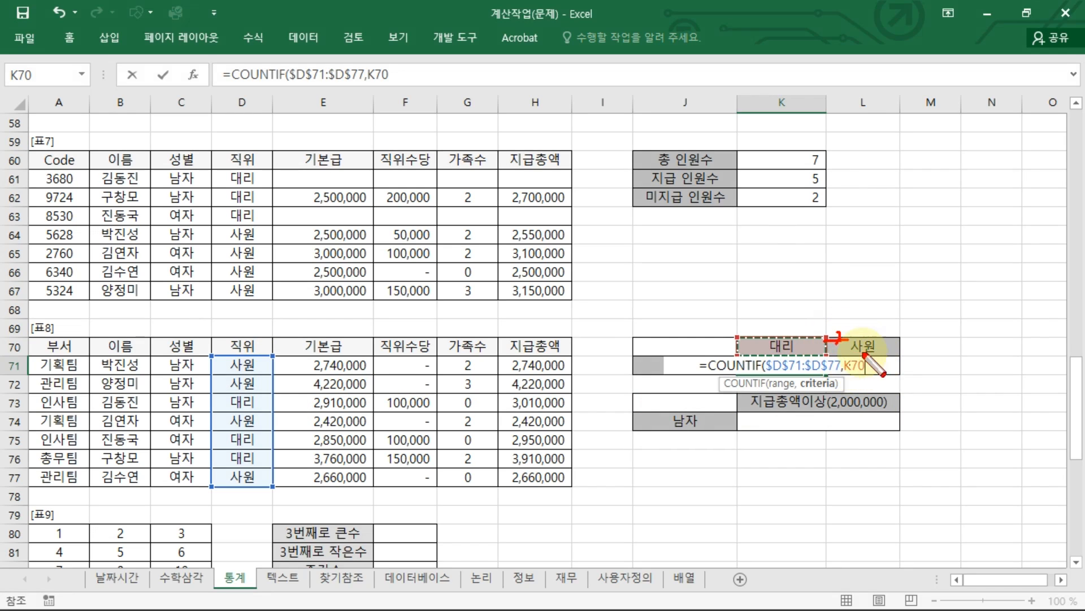
key(Escape)
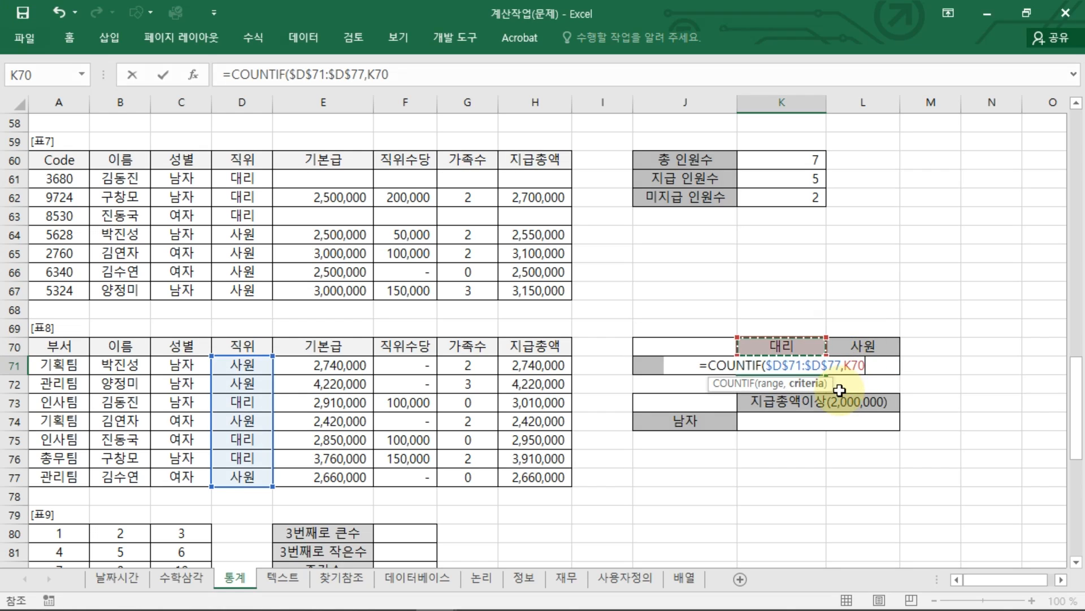
key(Return)
Fill the K71 formula across to L71 for the 사원 headcount and check the copied references
click(823, 375)
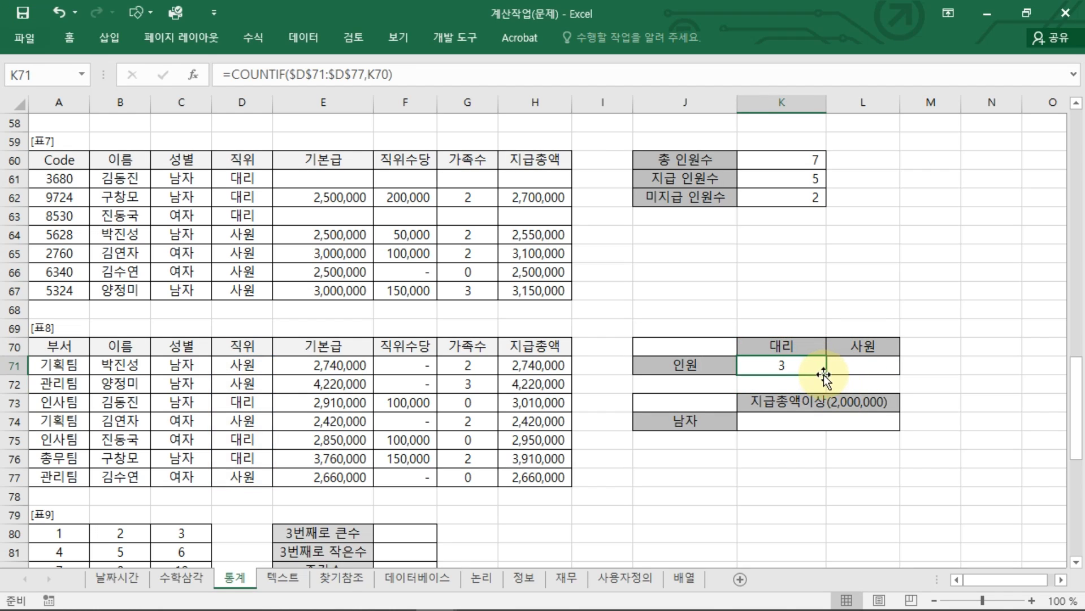
drag(829, 373, 870, 370)
double_click(876, 366)
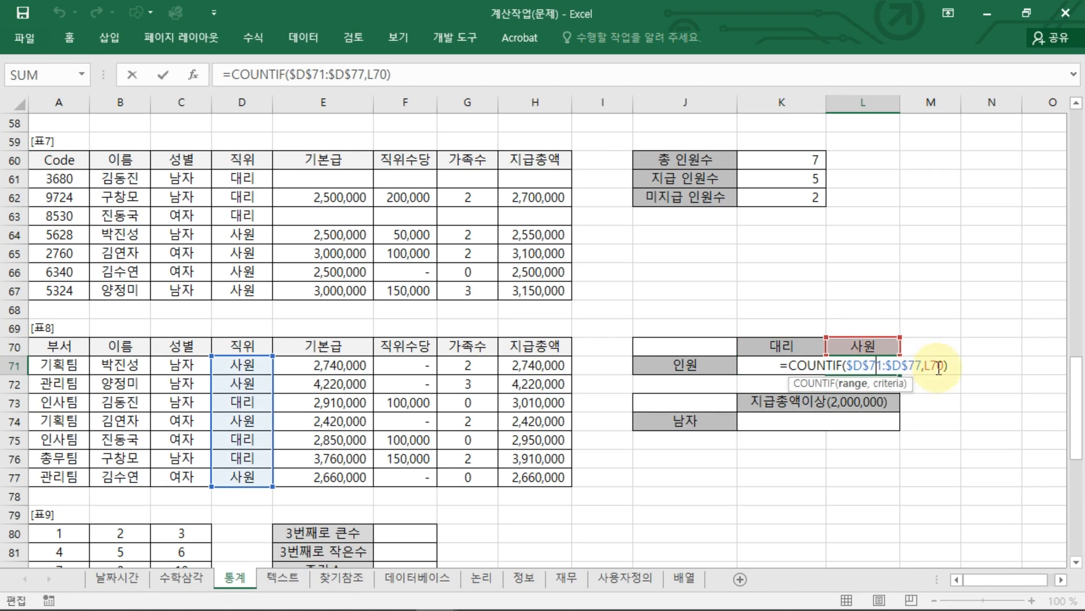
key(Escape)
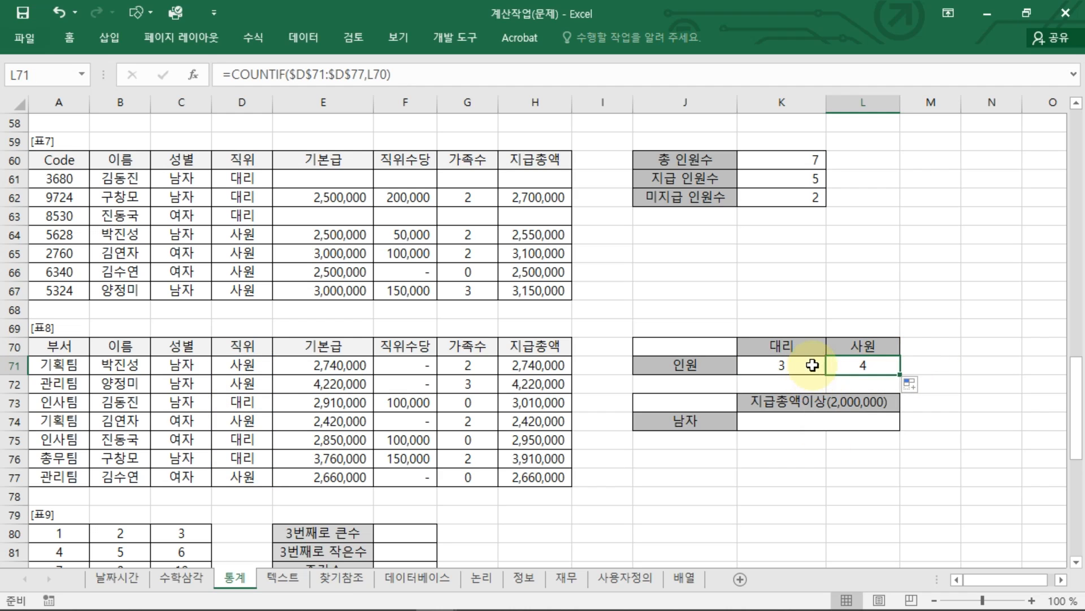
Check the range and criterion of the COUNTIF formula in K71 and leave it as is
double_click(813, 365)
mouse_move(829, 399)
mouse_down()
mouse_move(863, 356)
mouse_move(854, 390)
mouse_move(835, 402)
mouse_up()
key(Escape)
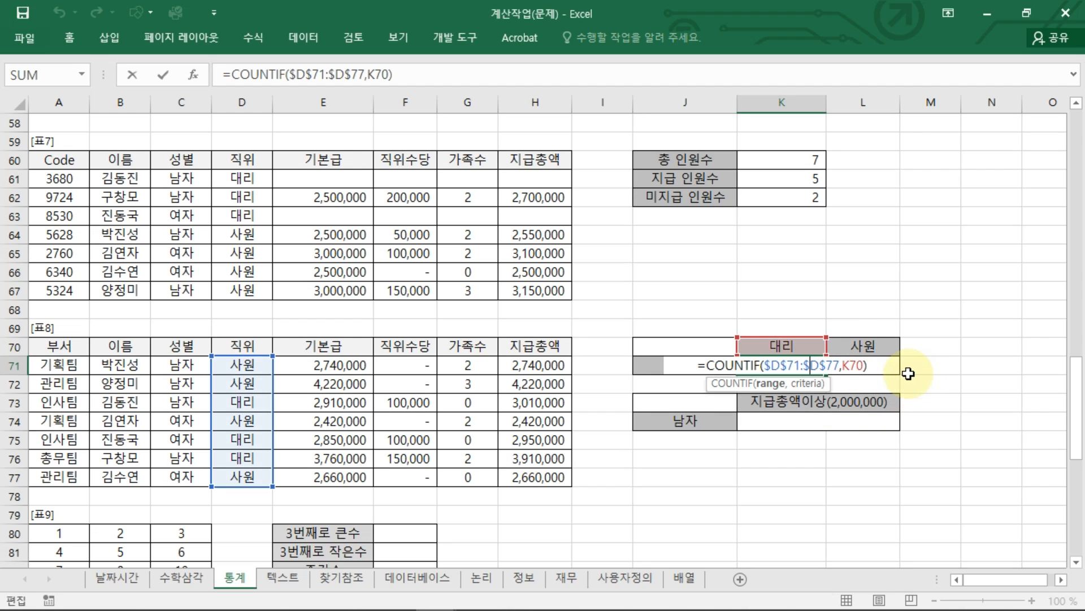
key(Return)
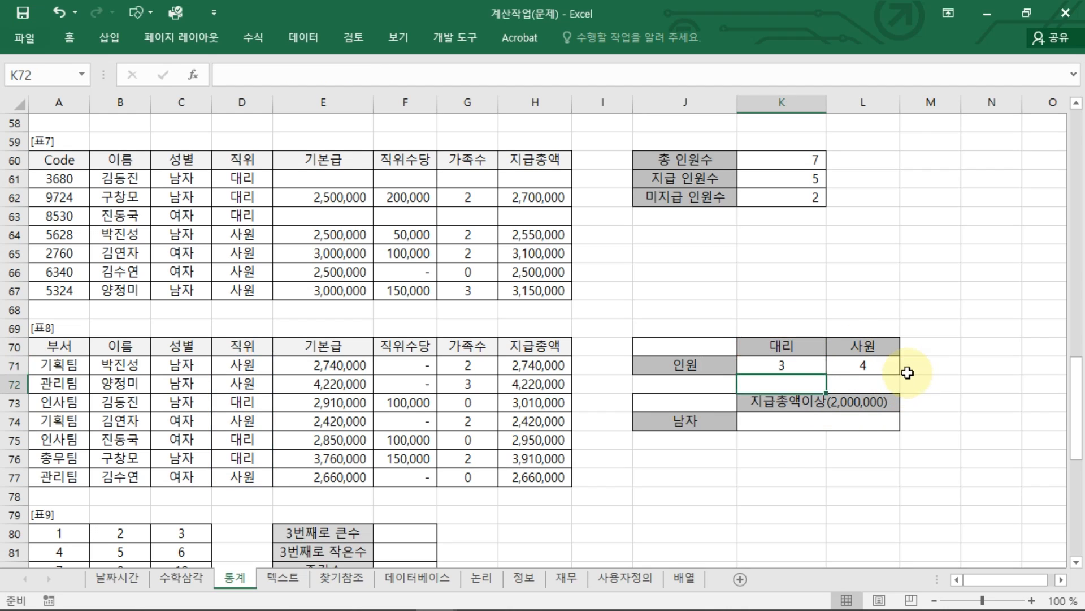
Compare the K71 formula with the 직위 column, marking the 사원 and 대리 entries in D71:D77 with the screen pen
click(822, 366)
double_click(820, 366)
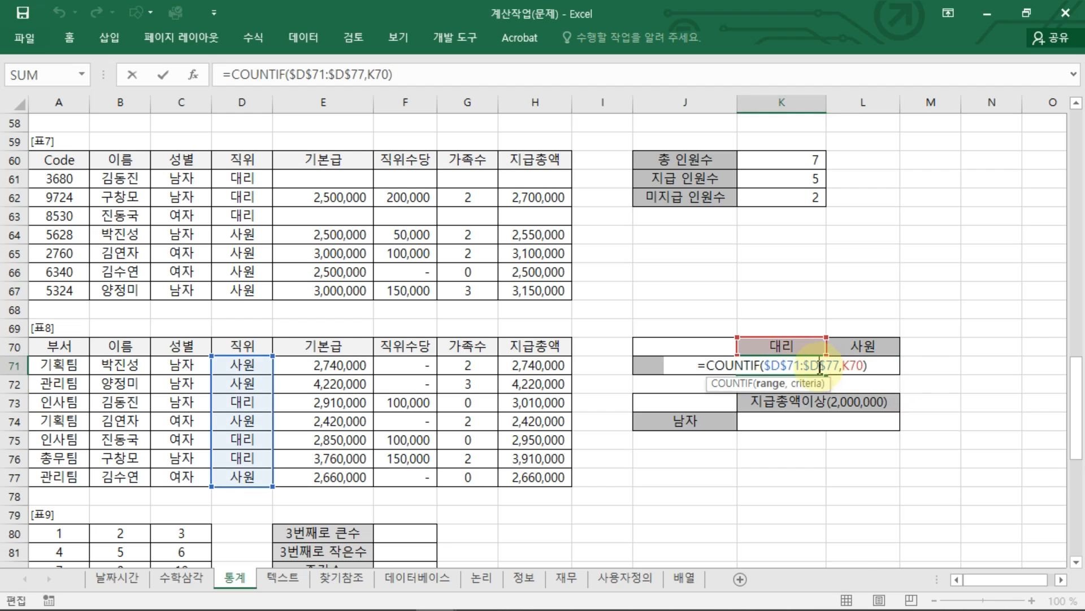
key(ctrl+shift+d)
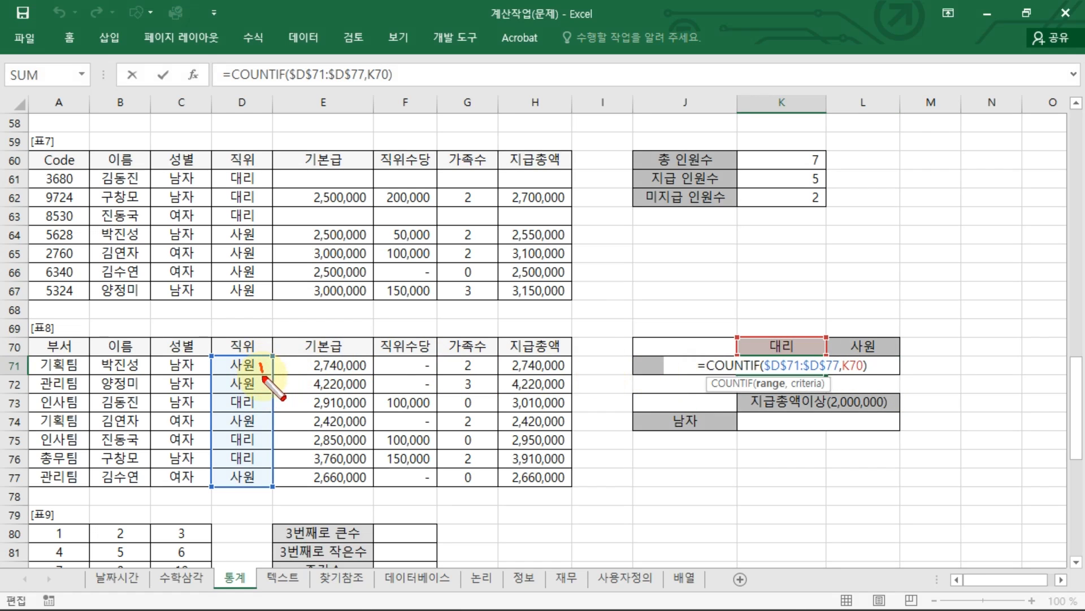
drag(262, 379, 256, 426)
drag(253, 477, 254, 482)
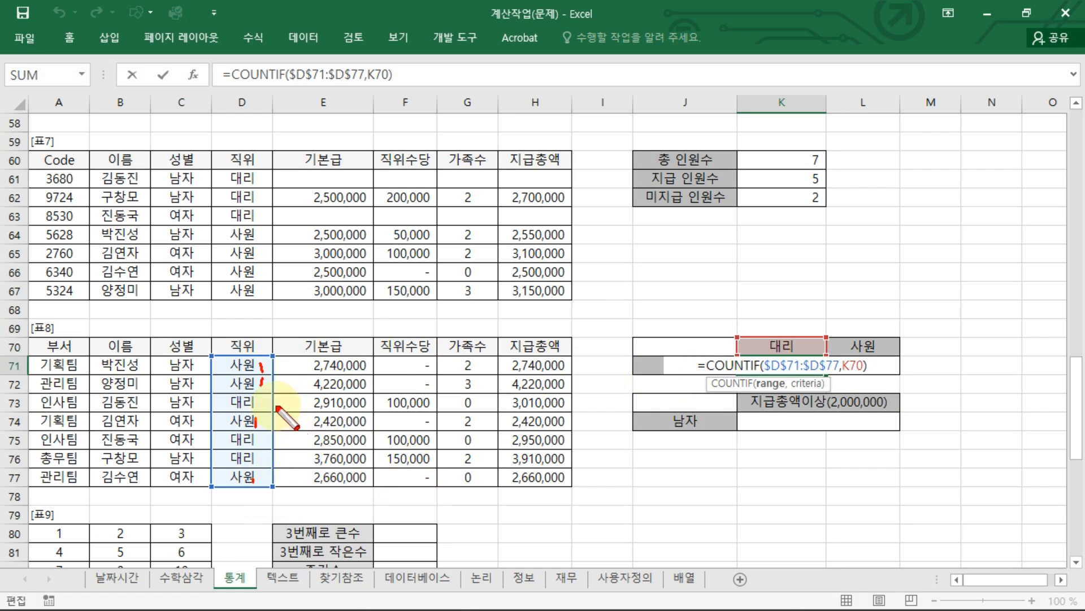
drag(257, 398, 272, 395)
drag(255, 460, 273, 453)
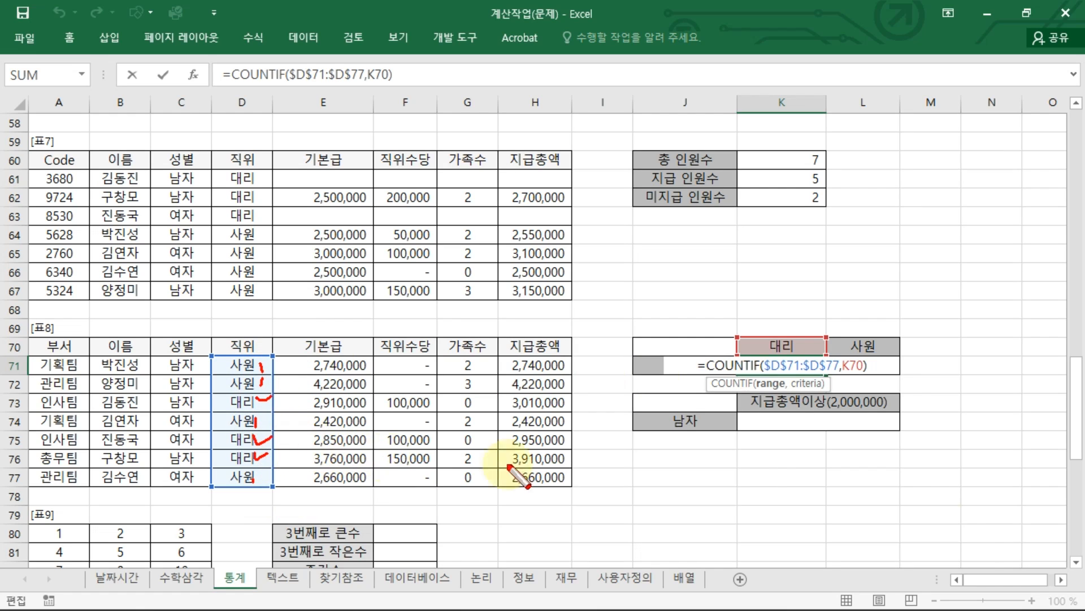
key(Escape)
key(Escape)
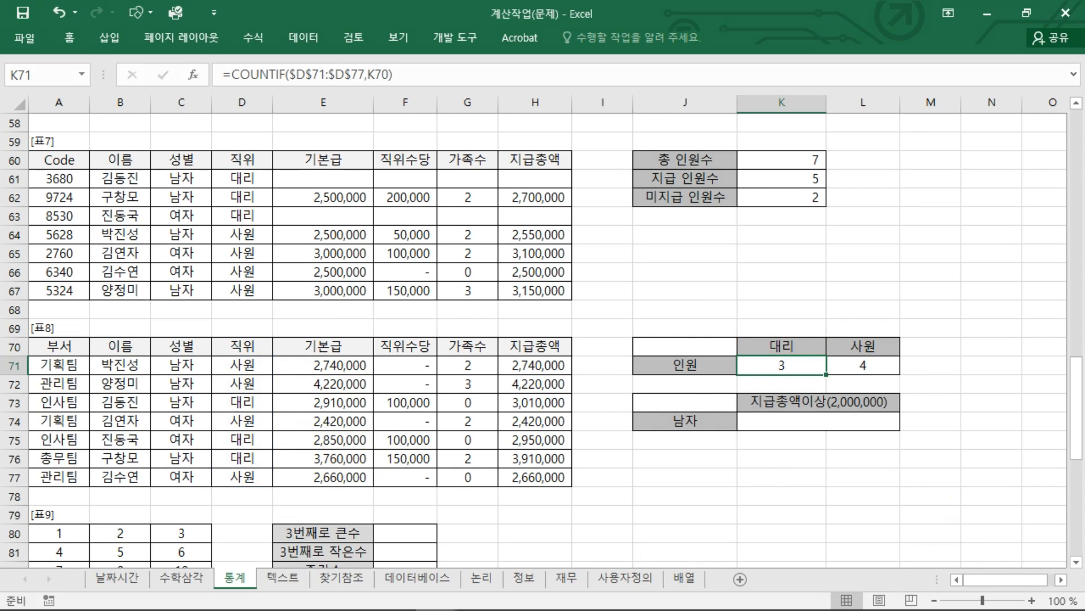
key(F2)
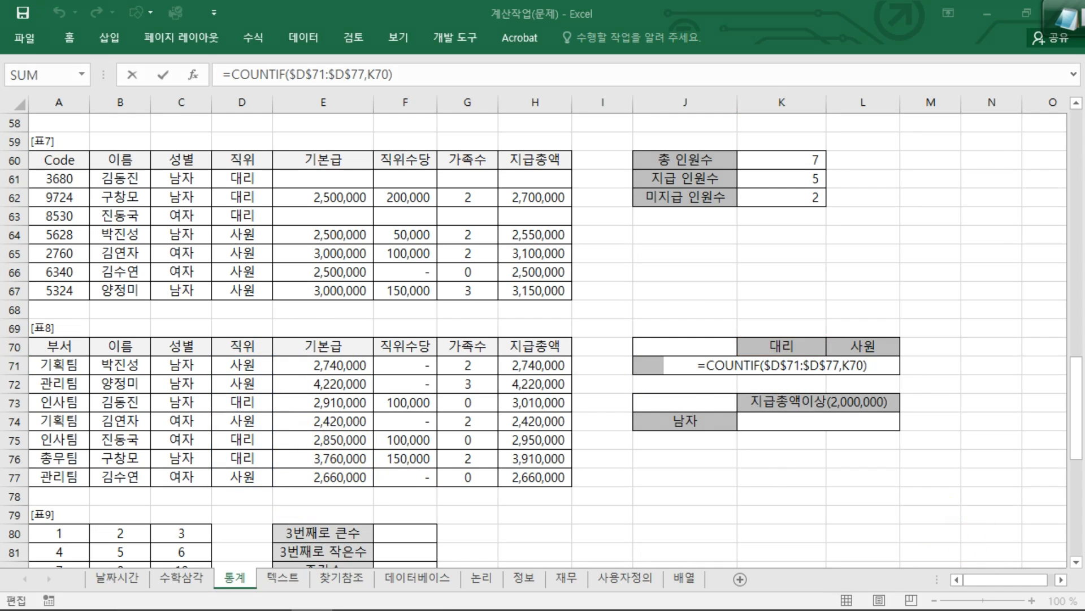
key(ctrl+Return)
Select K74 and mark the 남자 and 2,000,000 conditions along with the matching 성별 and 지급총액 cells of 표8
click(795, 420)
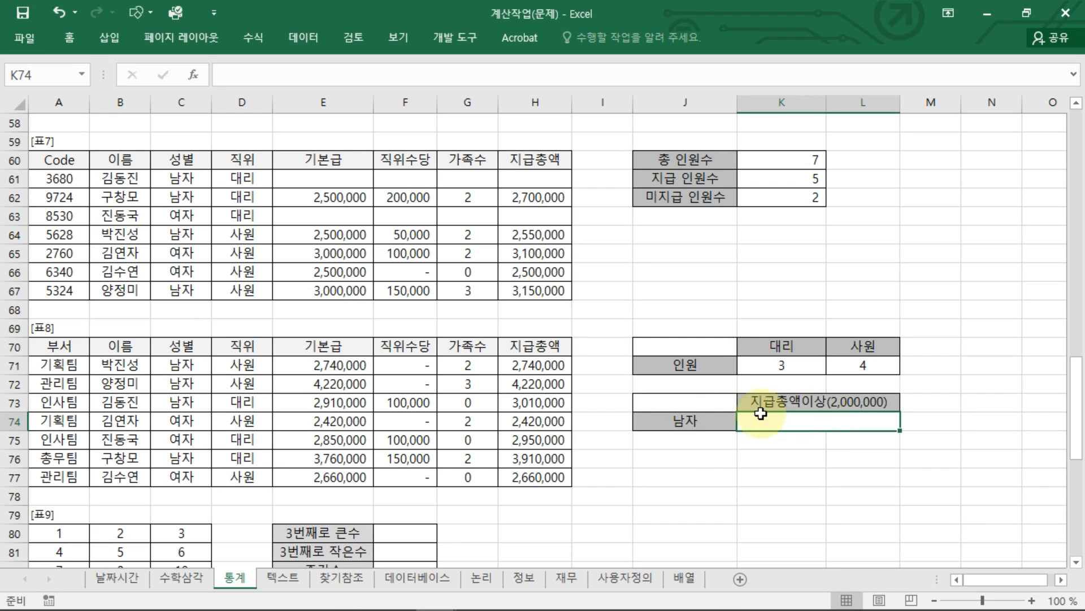
key(ctrl+shift+d)
mouse_move(688, 445)
mouse_down()
mouse_move(669, 414)
mouse_move(685, 445)
mouse_up()
mouse_move(854, 415)
mouse_down()
mouse_move(826, 390)
mouse_move(907, 403)
mouse_move(868, 417)
mouse_up()
mouse_move(202, 355)
mouse_down()
mouse_move(169, 375)
mouse_move(208, 355)
mouse_up()
mouse_move(512, 373)
mouse_down()
mouse_move(573, 374)
mouse_move(508, 373)
mouse_move(583, 390)
mouse_up()
drag(507, 412, 558, 411)
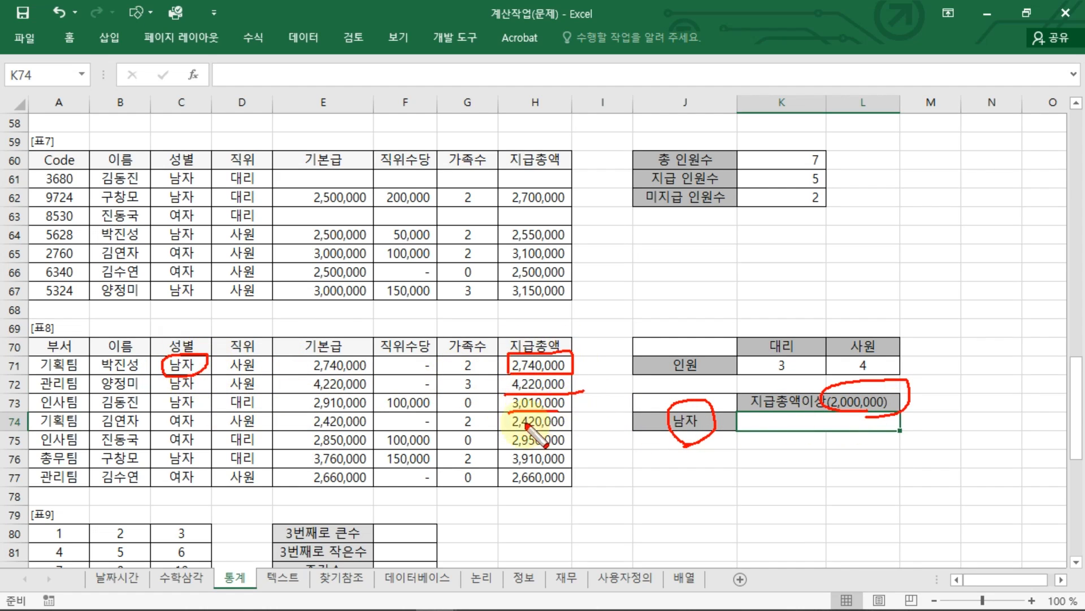
drag(510, 468, 562, 467)
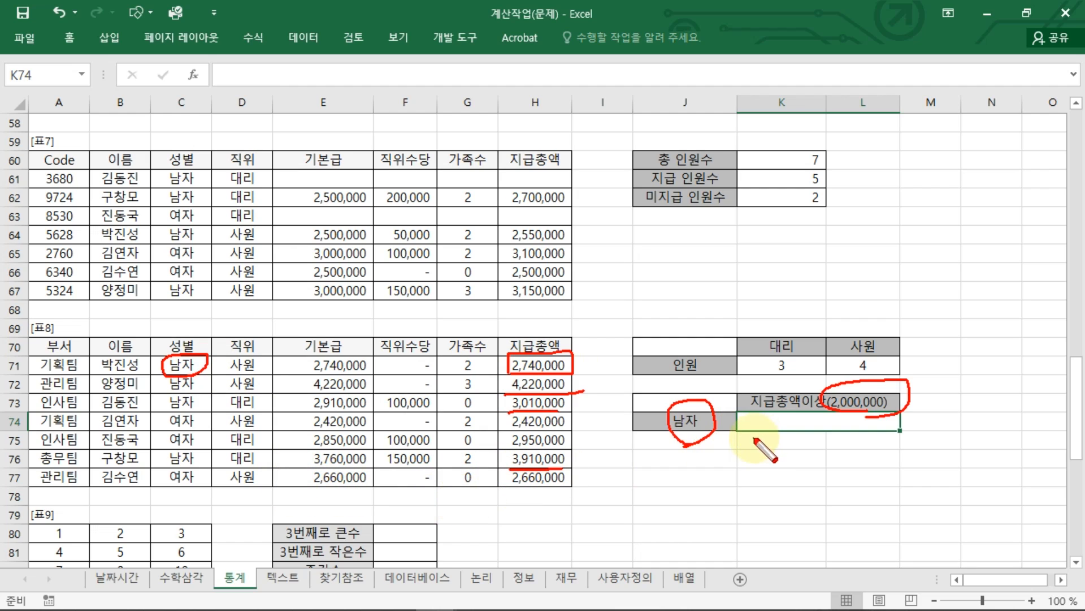
key(Escape)
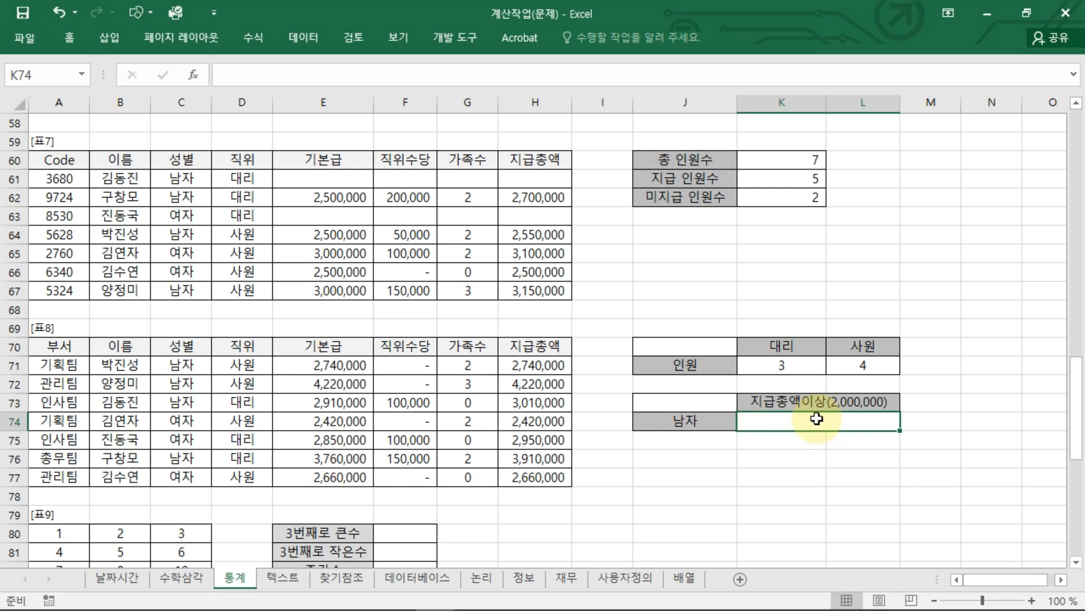
Start a COUNTIFS formula in K74 for the 남자 headcount with 지급총액 of at least 2,000,000
text(=COUN)
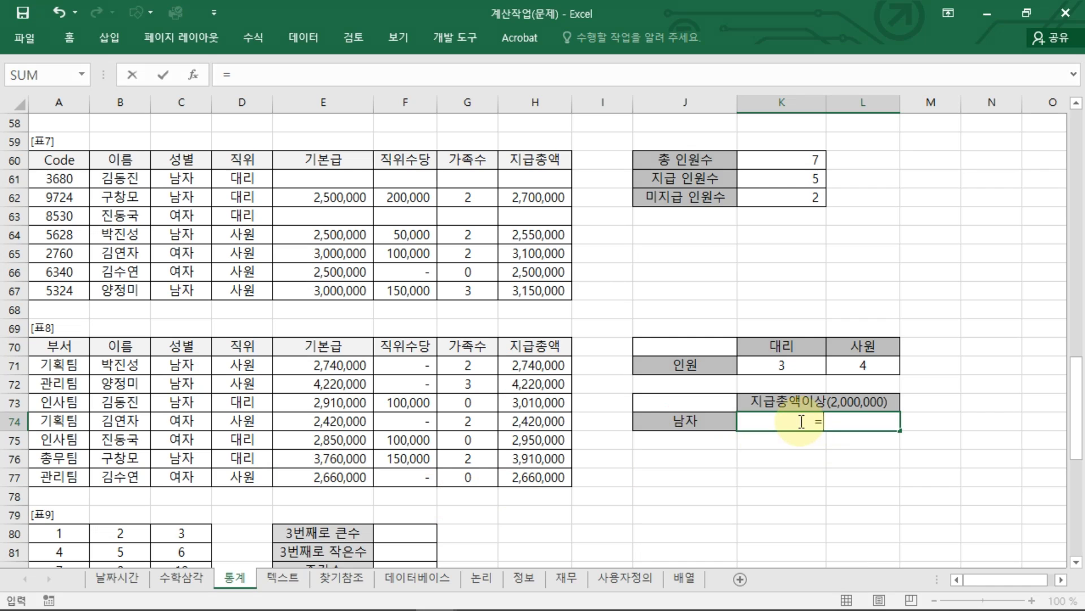
key(Down)
key(Down)
key(Down)
key(Down)
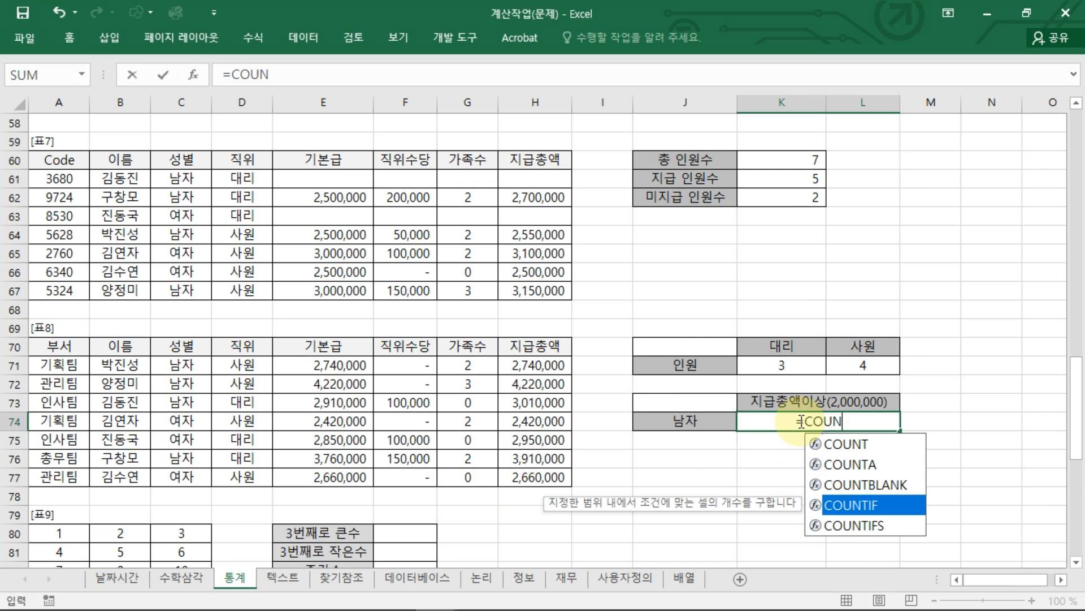
key(Tab)
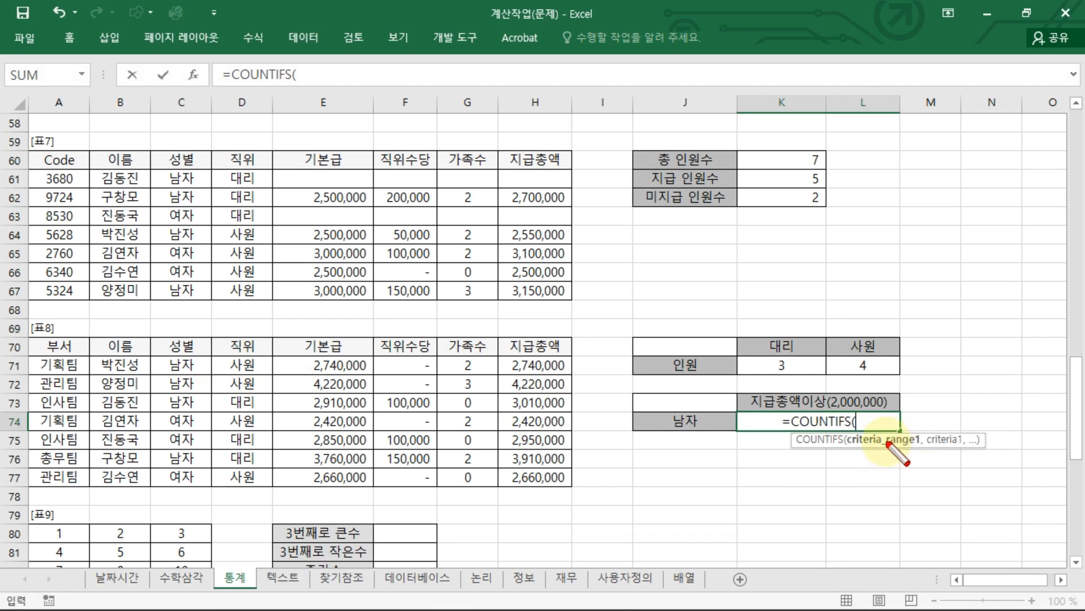
Mark the COUNTIFS arguments with the screen pen, clear the marks and enter D71:D77 as the first criteria range
mouse_move(842, 435)
mouse_down()
mouse_move(856, 461)
mouse_move(904, 460)
mouse_up()
mouse_move(961, 433)
mouse_down()
mouse_move(958, 452)
mouse_move(989, 458)
mouse_up()
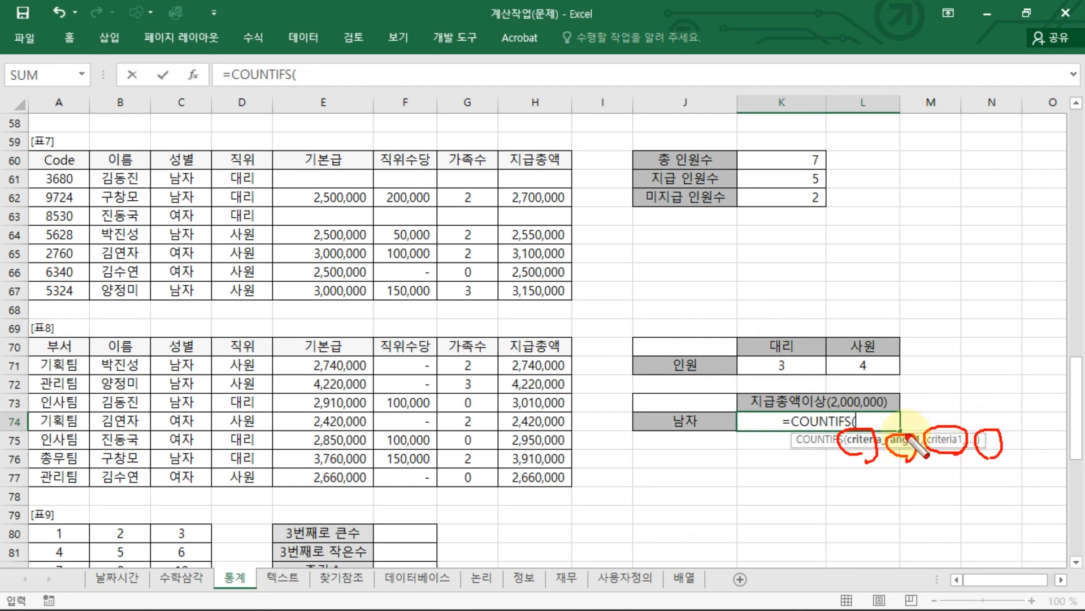
key(Escape)
drag(243, 366, 252, 473)
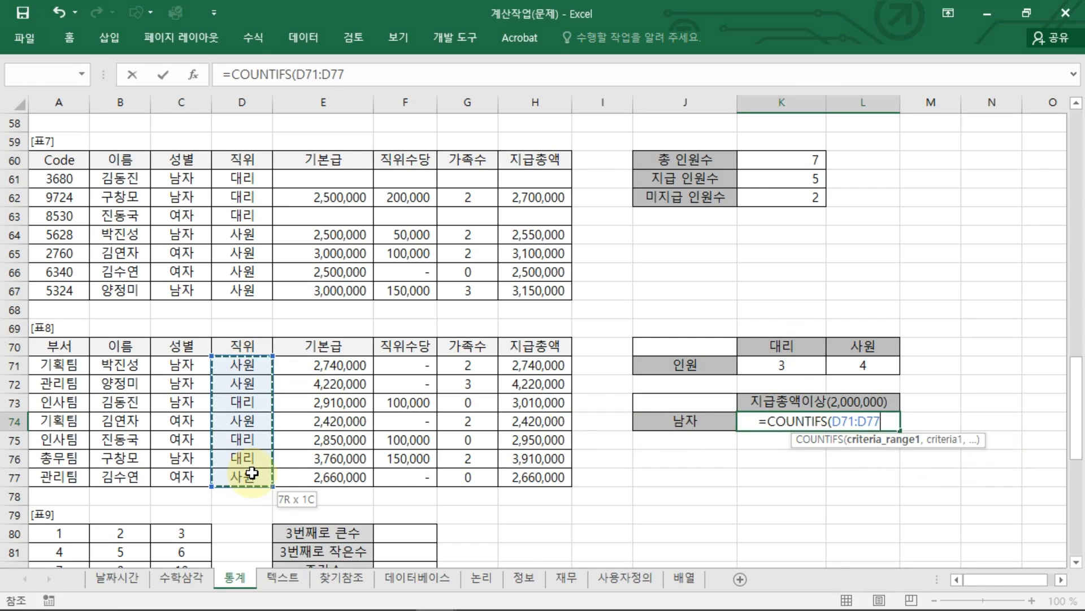
text(,")
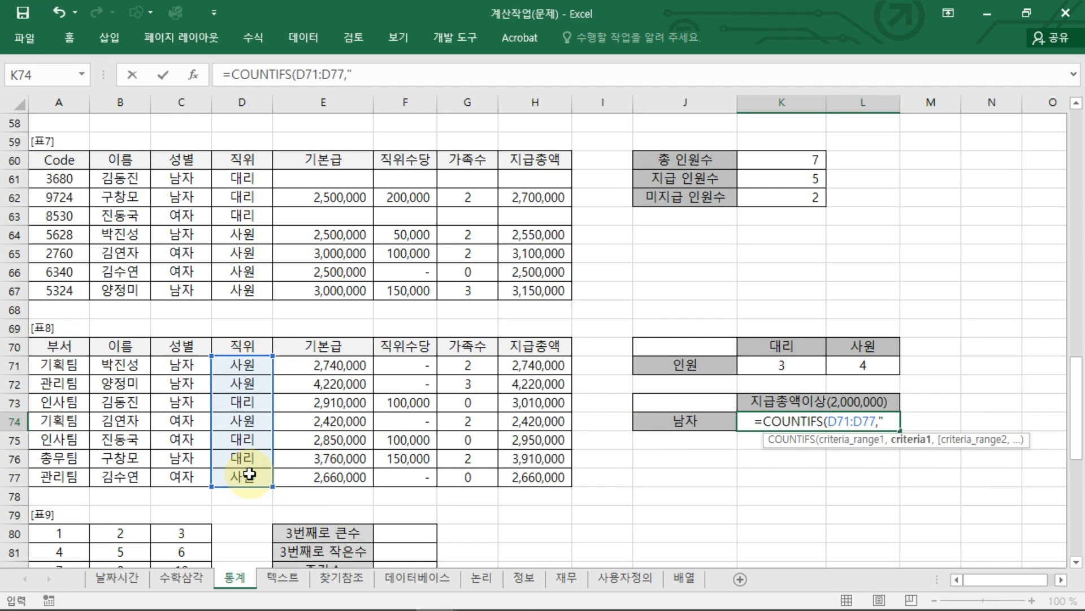
key(BackSpace)
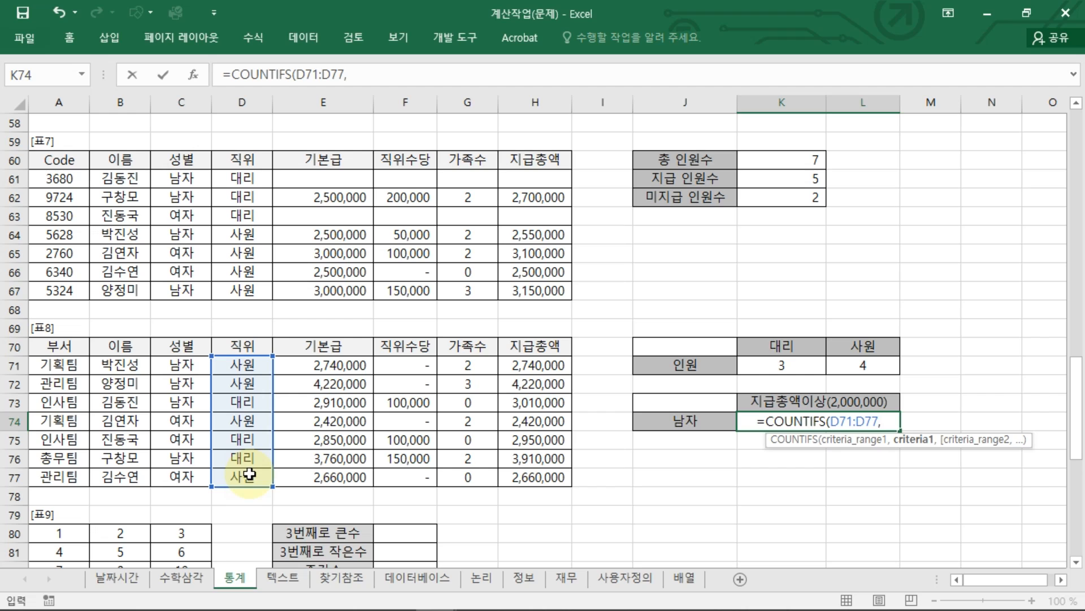
text("SKAW)
key(BackSpace)
key(BackSpace)
key(BackSpace)
key(BackSpace)
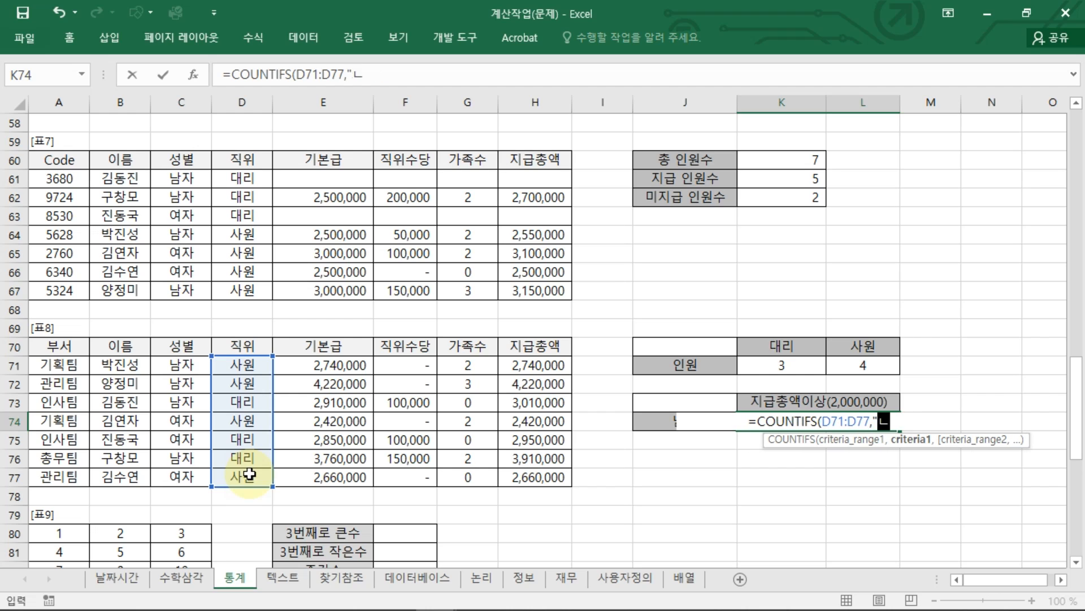
text(남자)
key(BackSpace)
key(BackSpace)
key(BackSpace)
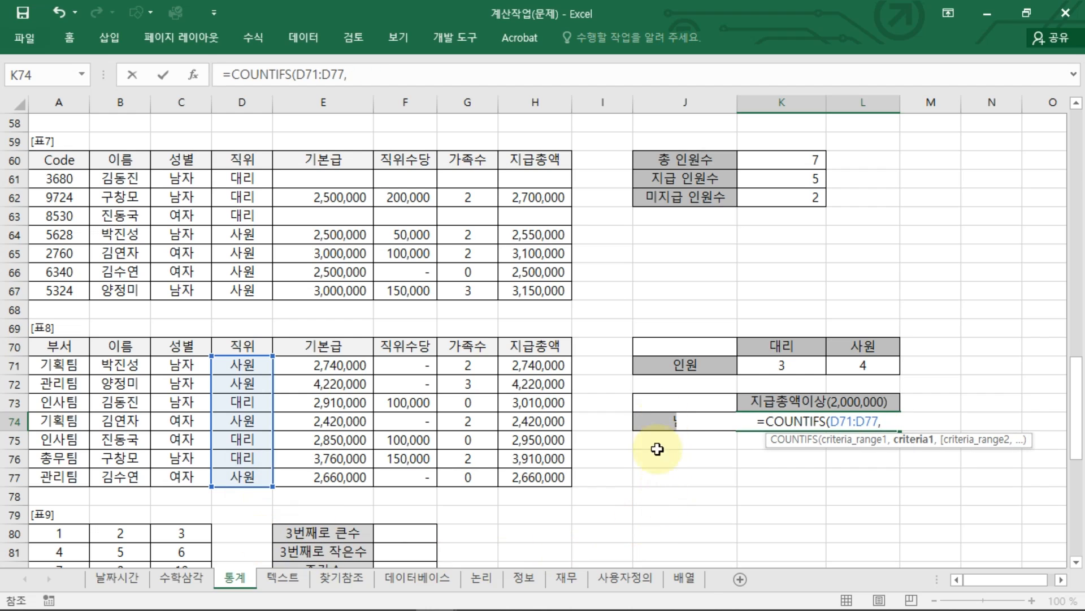
Complete the K74 formula with J74 as the first criterion and H71:H77 with ">=2000000" as the second condition
click(656, 421)
text(,)
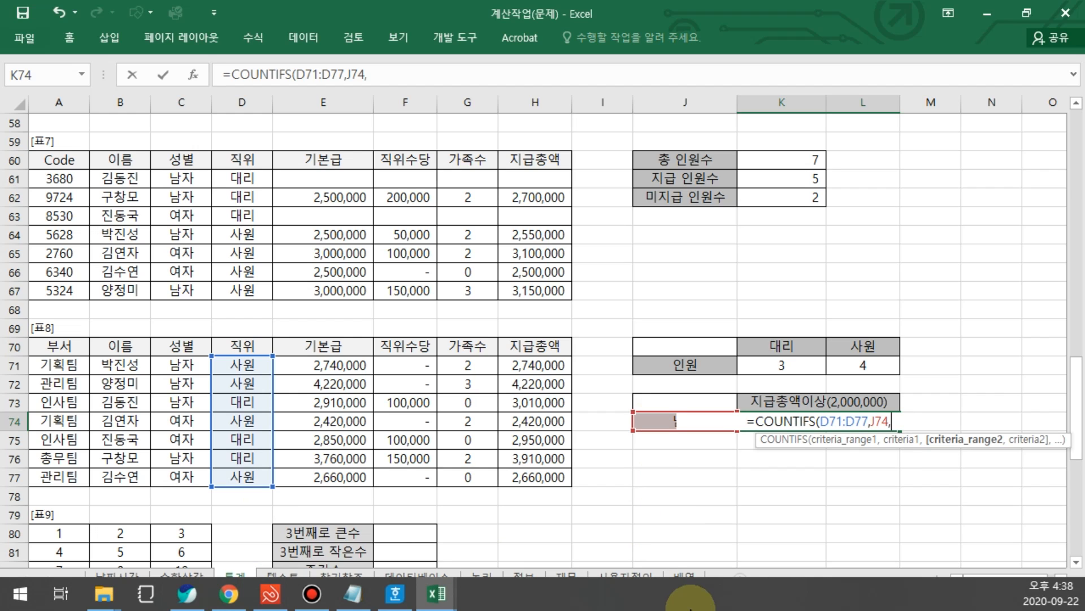
drag(553, 365, 554, 478)
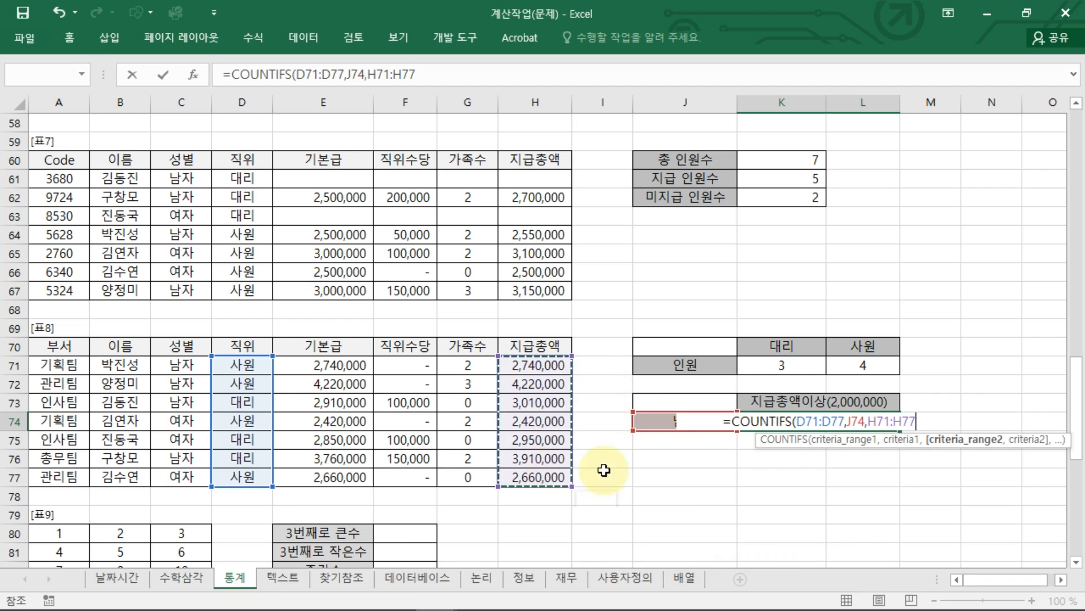
text(,">=)
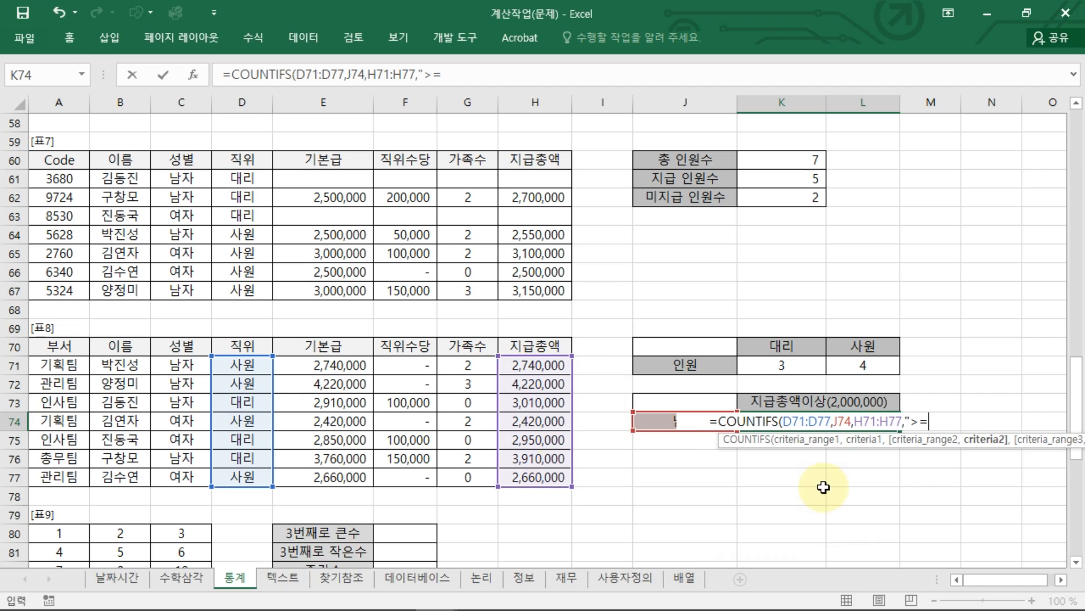
text(2000)
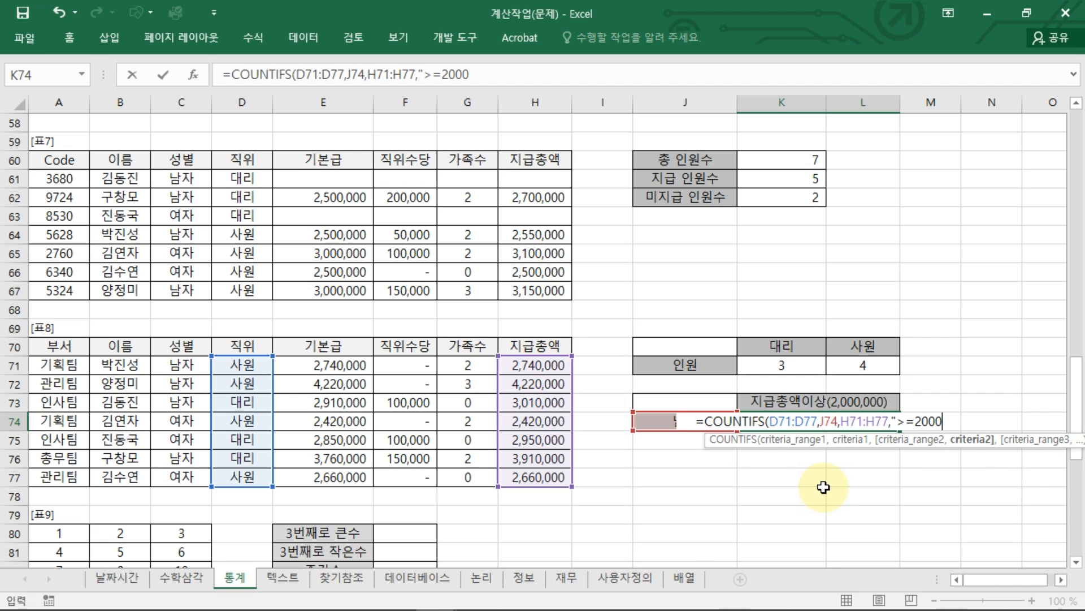
text(000"))
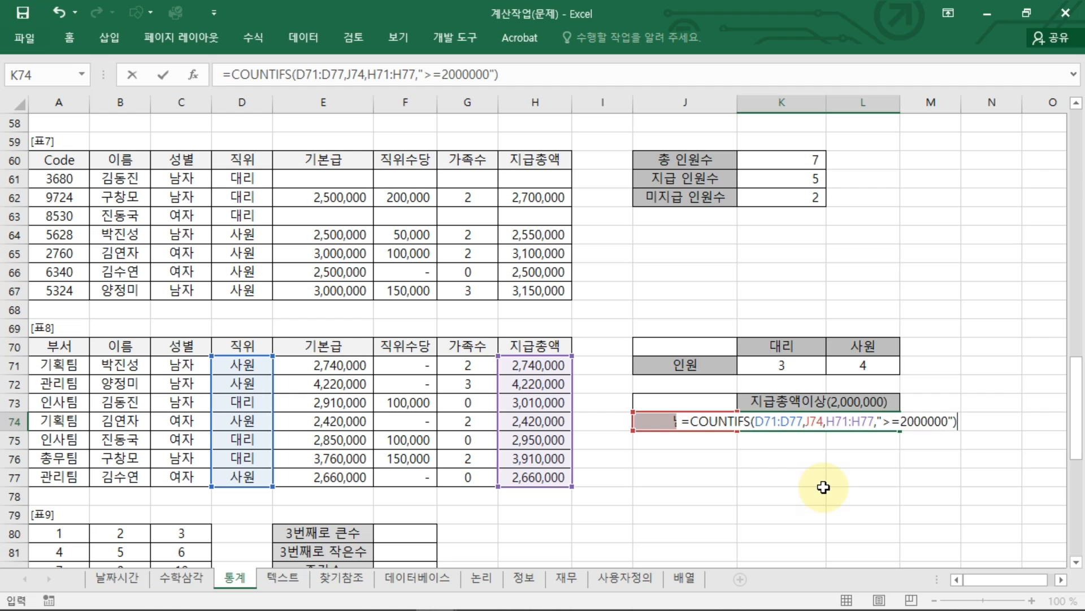
key(Return)
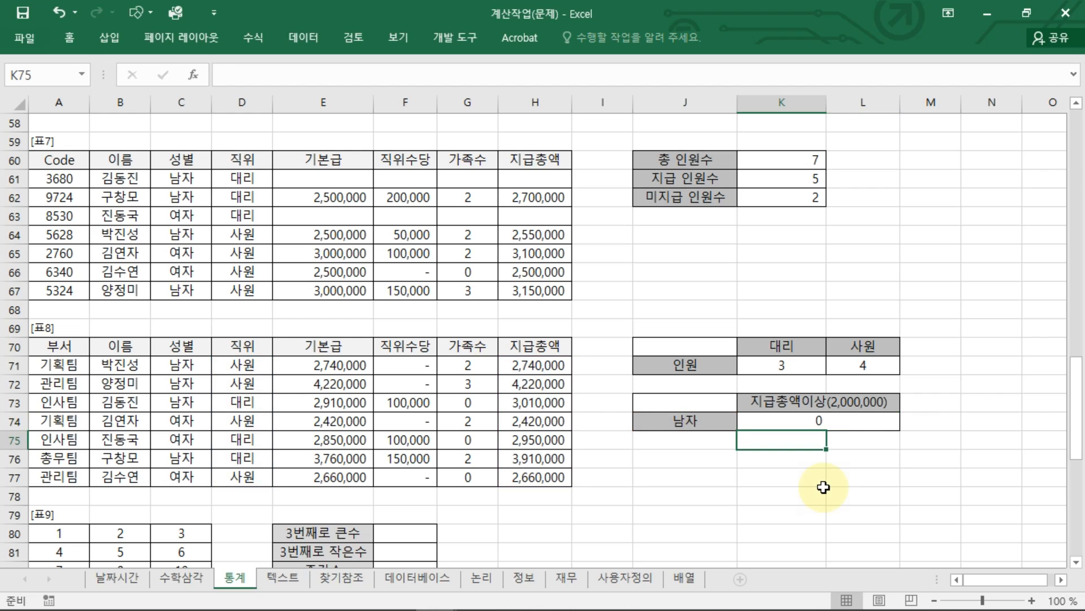
Change the first criteria range of the K74 formula to the 성별 cells C71:C77
double_click(860, 421)
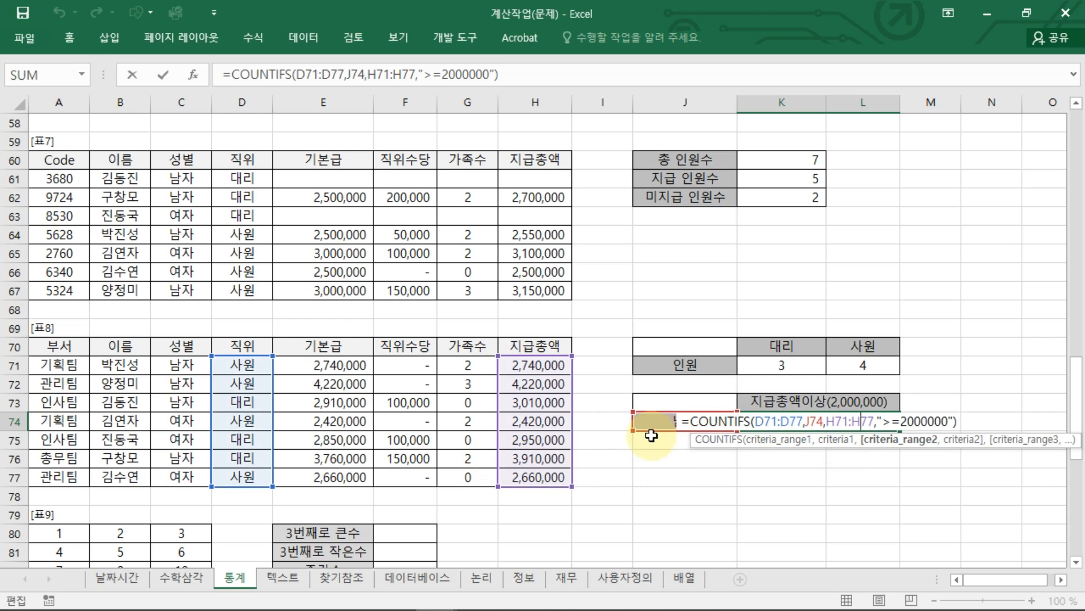
click(283, 402)
double_click(814, 421)
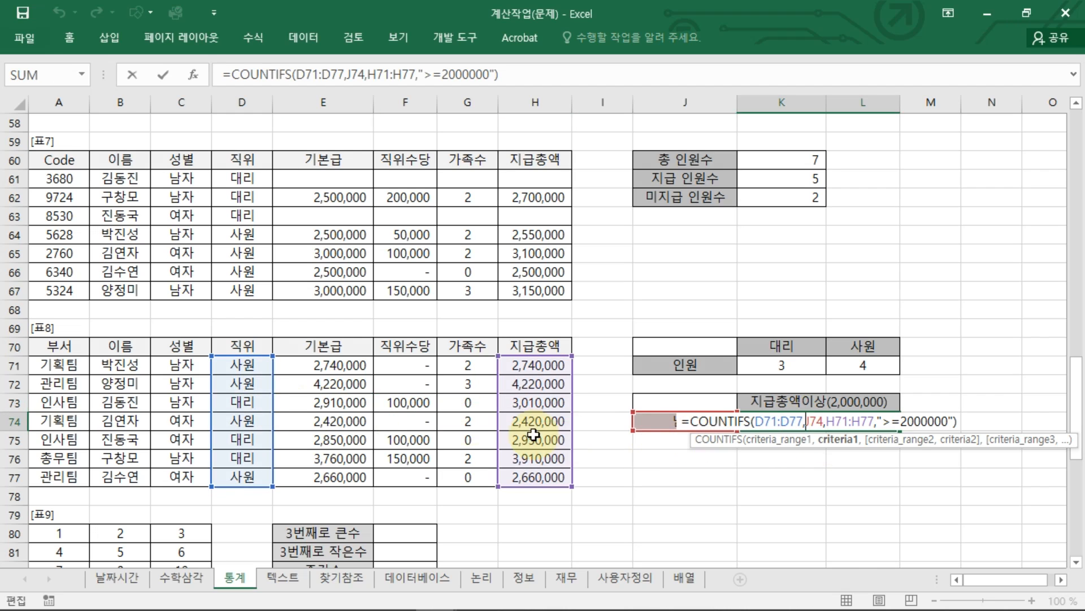
drag(274, 390, 196, 384)
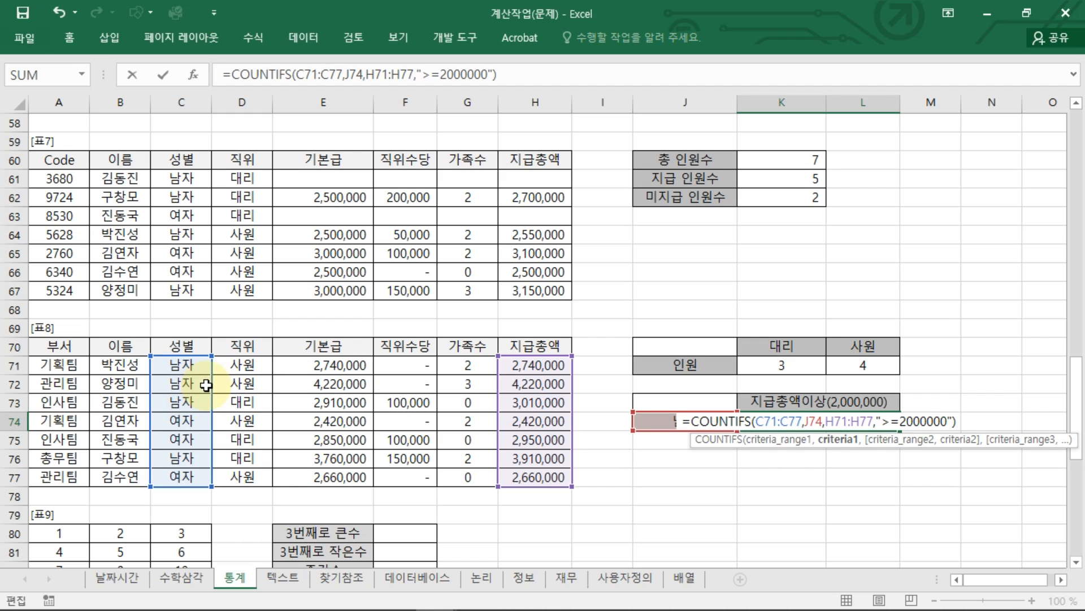
key(Return)
Reopen the K74 formula and mark the 남자 label, the 성별 cells and their C71:C77 reference with the screen pen
double_click(856, 422)
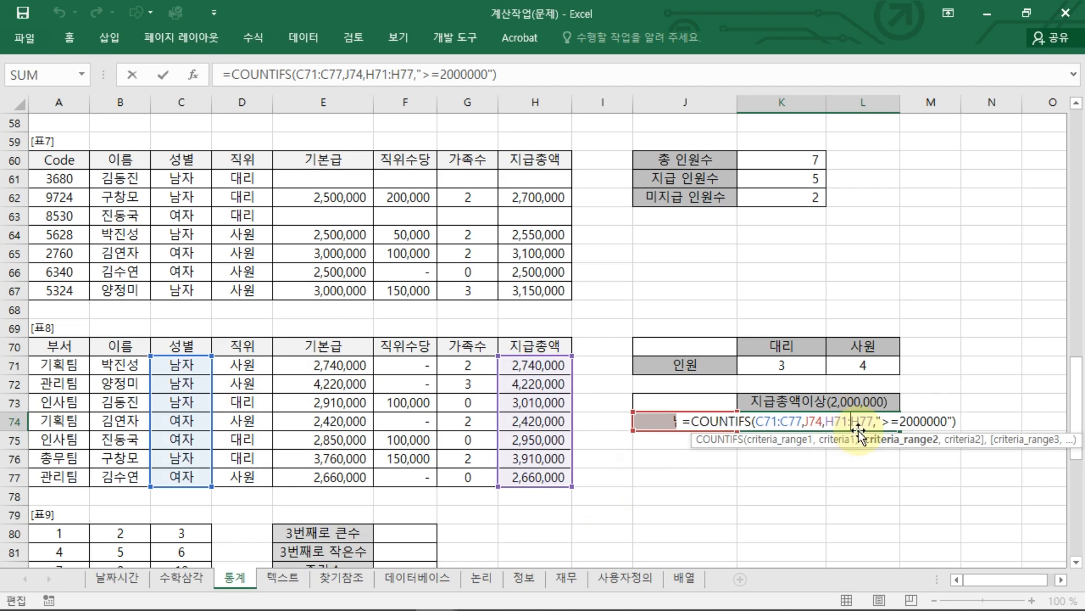
key(ctrl+2)
drag(672, 437, 648, 443)
drag(201, 466, 125, 420)
drag(141, 458, 184, 465)
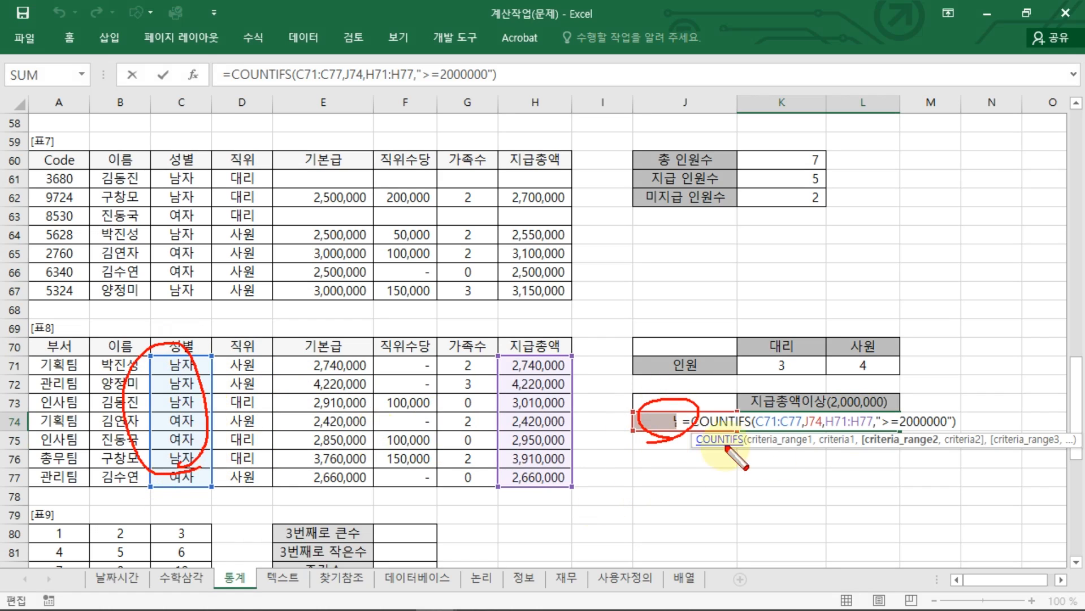
mouse_move(764, 444)
mouse_down()
mouse_move(442, 549)
mouse_move(146, 439)
mouse_up()
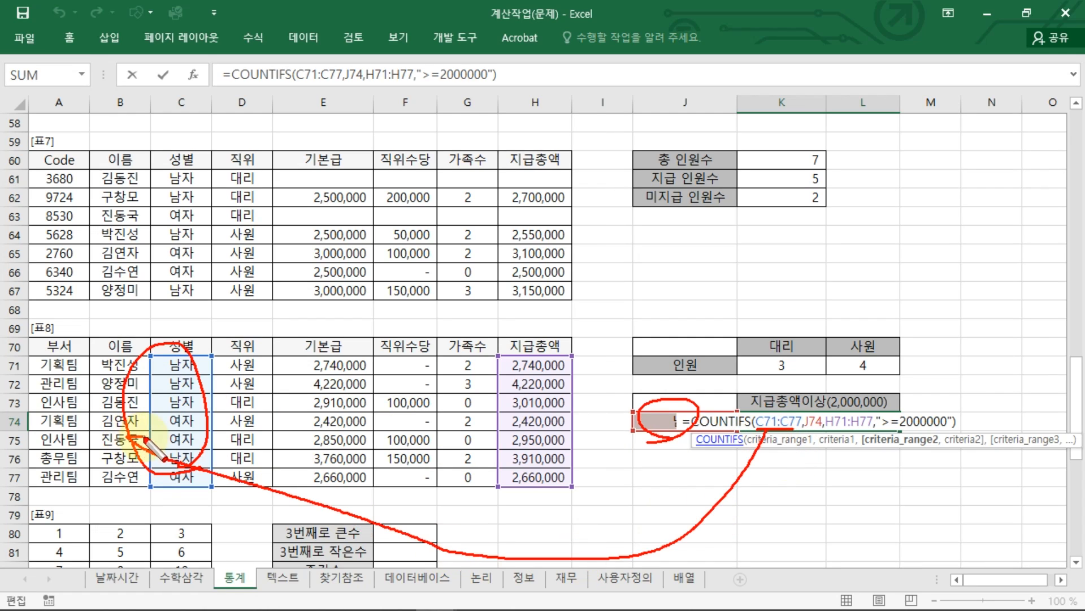
key(Escape)
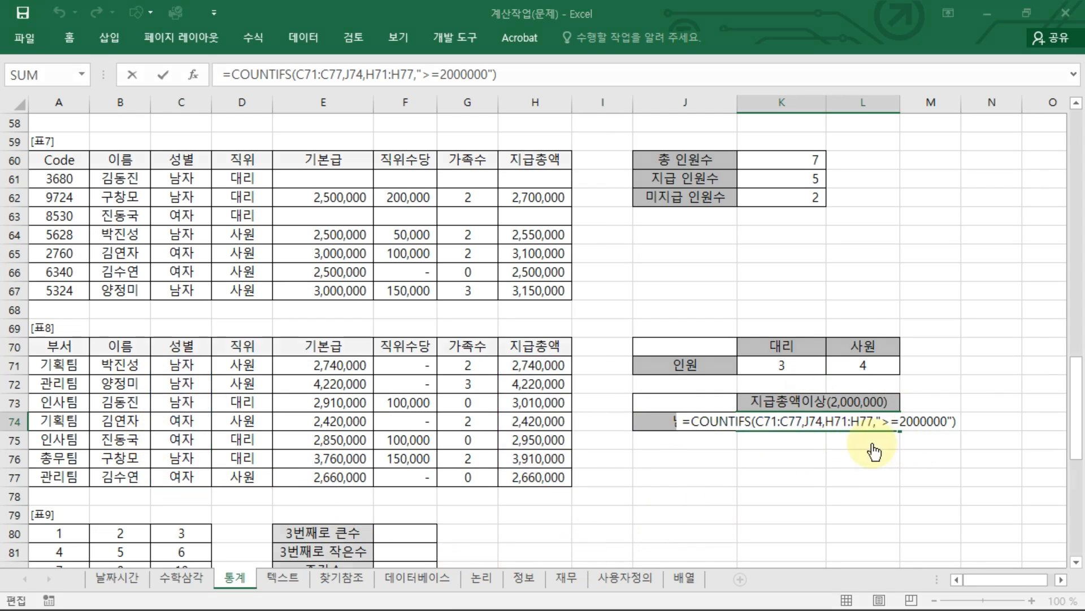
Replace the J74 criterion in the K74 formula with the text "남자"
click(813, 421)
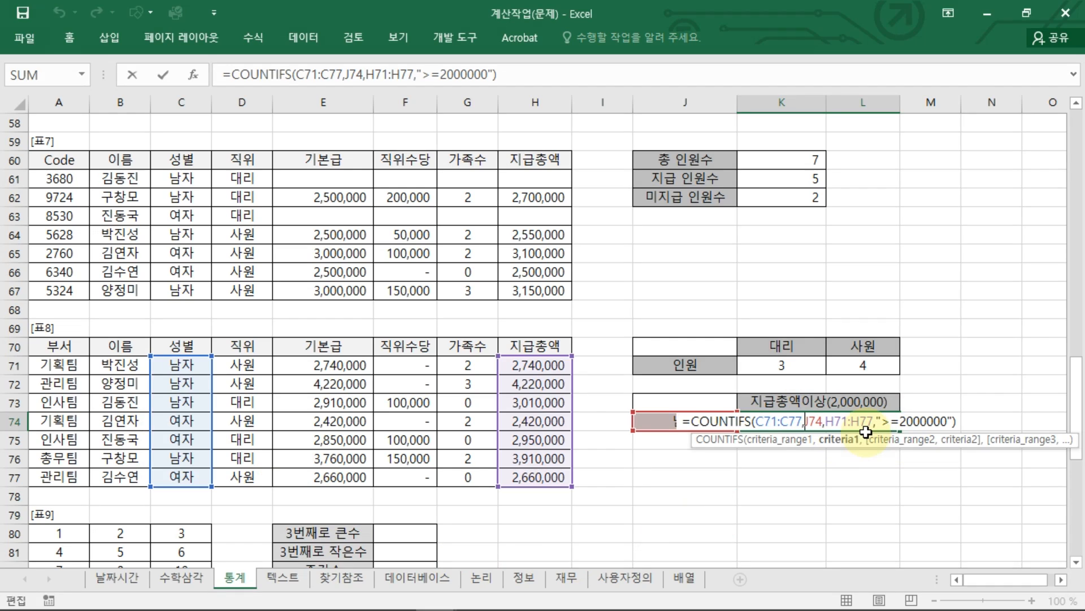
key(Delete)
key(Delete)
key(Delete)
text("남자)
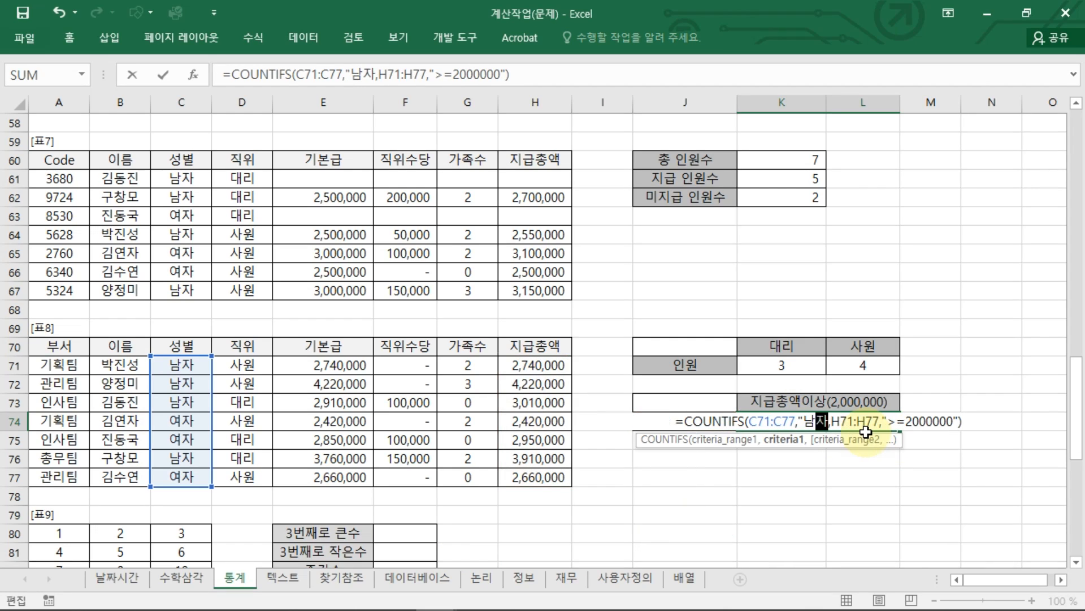
text(")
key(Return)
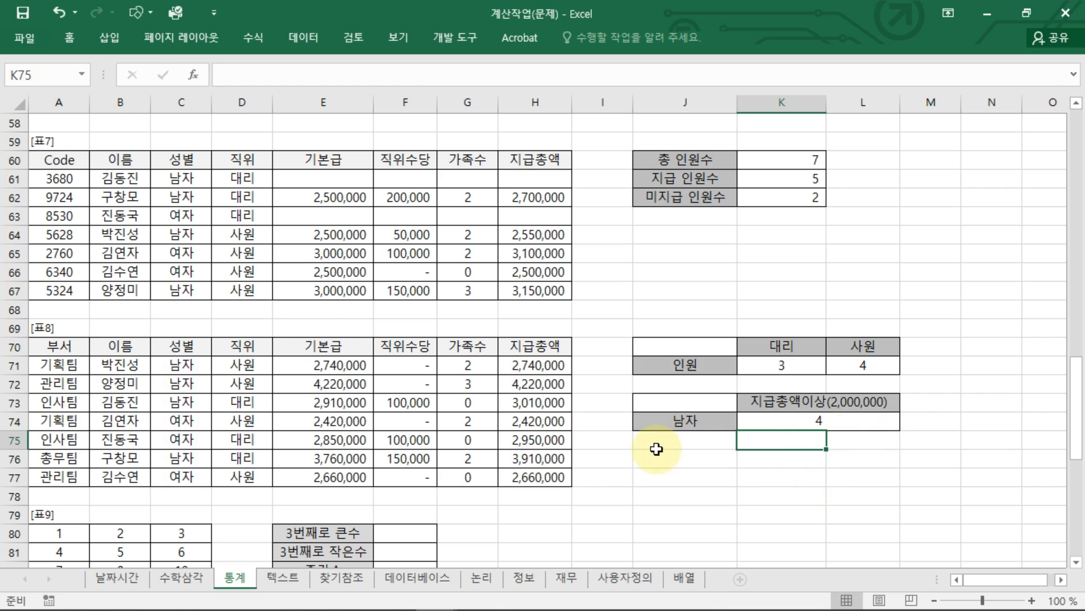
Review the K74 formula and the 표9 items 3번째로 큰수, 3번째로 작은수, 중간수 and 많이 발생한수
scroll(572, 452, down, 2)
scroll(572, 453, down, 2)
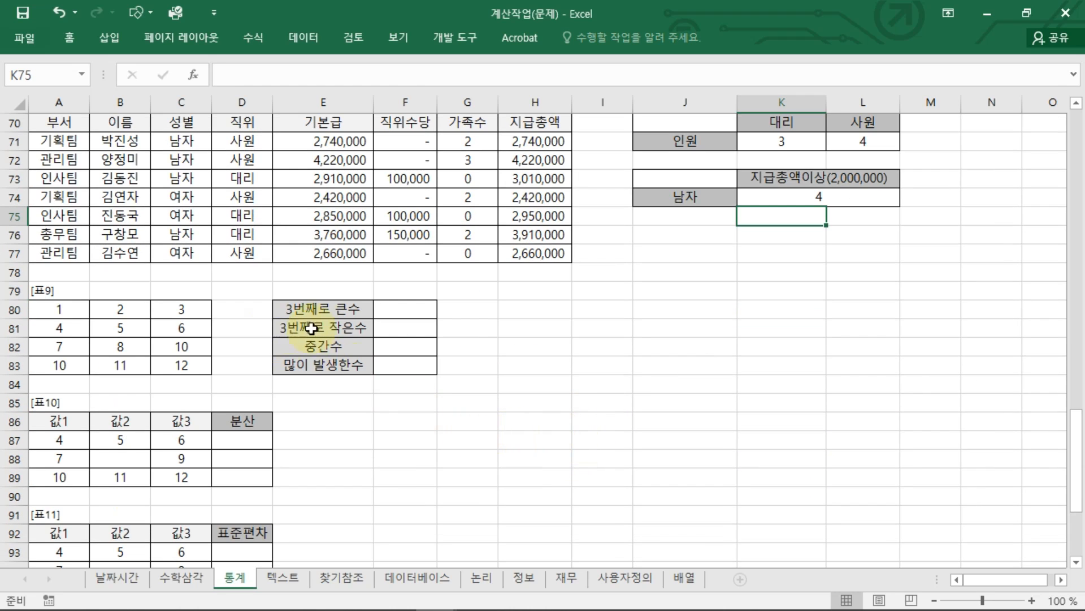
scroll(478, 429, up, 3)
click(787, 368)
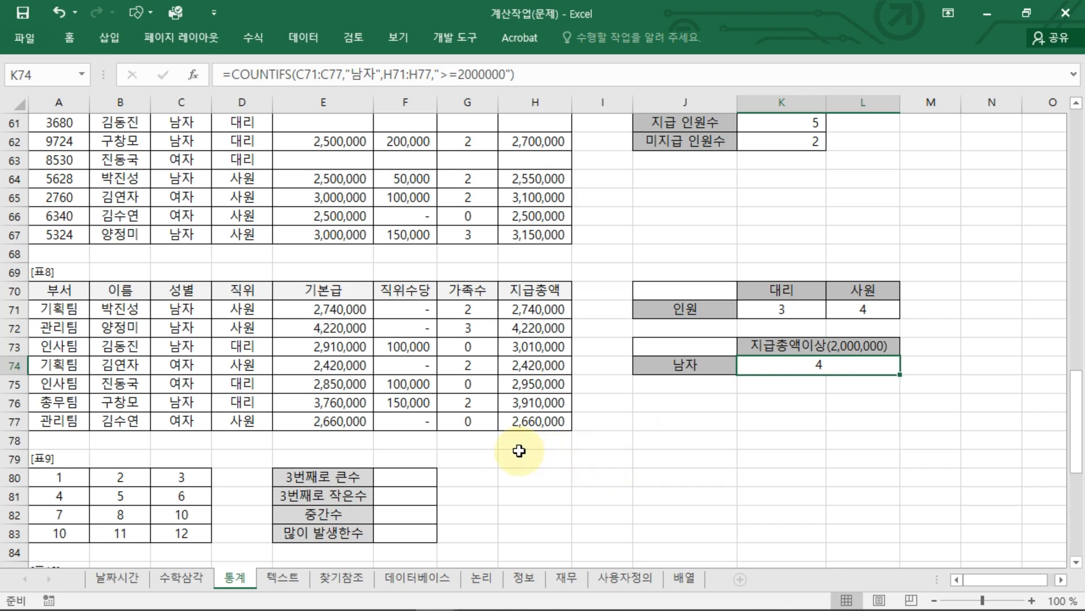
scroll(516, 451, down, 2)
click(412, 364)
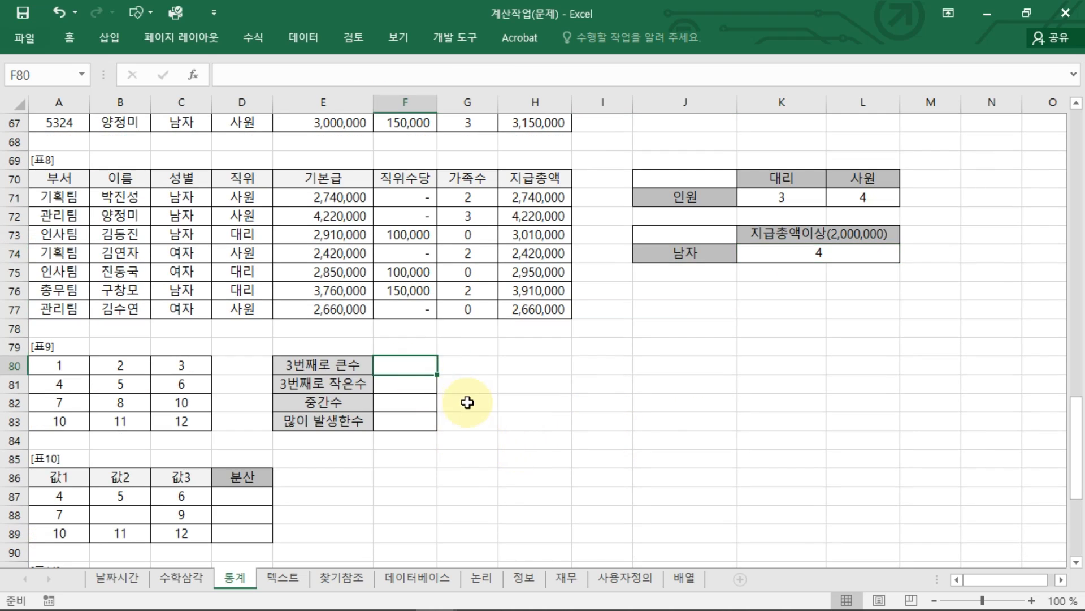
scroll(481, 410, down, 1)
click(366, 330)
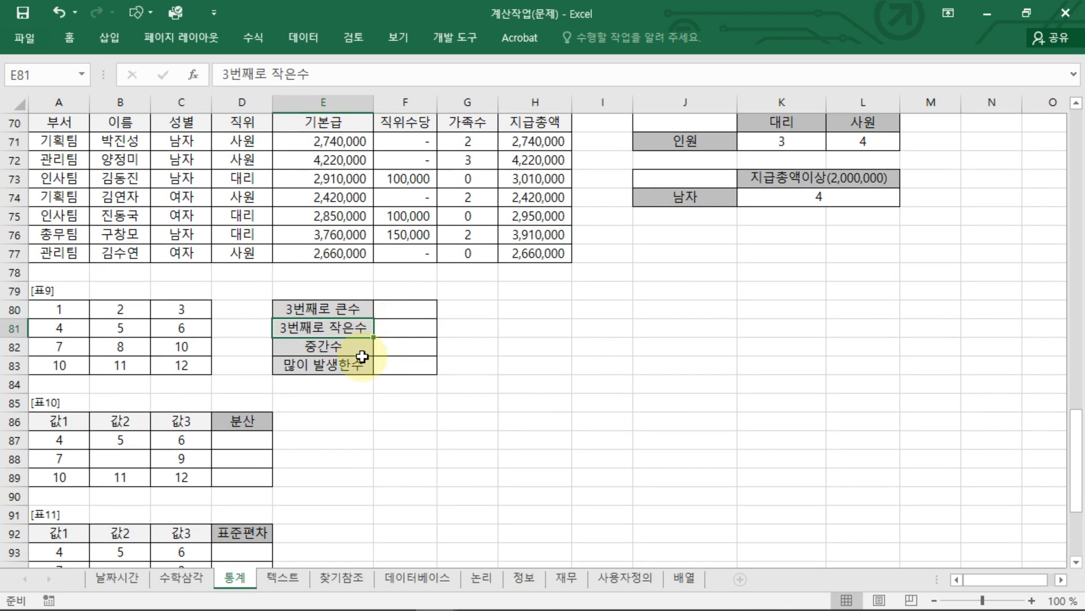
click(369, 349)
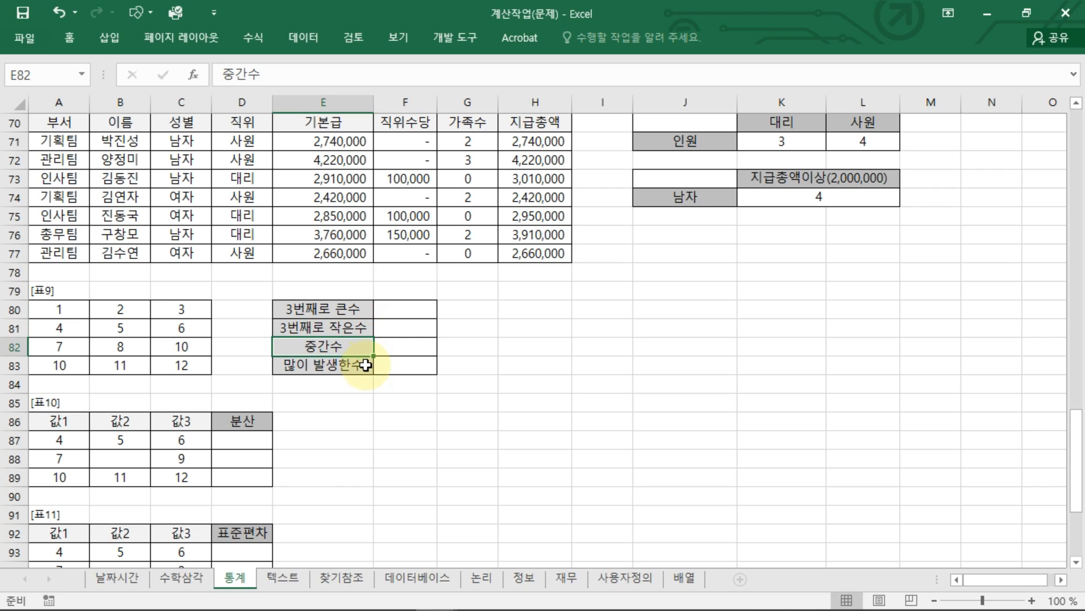
click(359, 371)
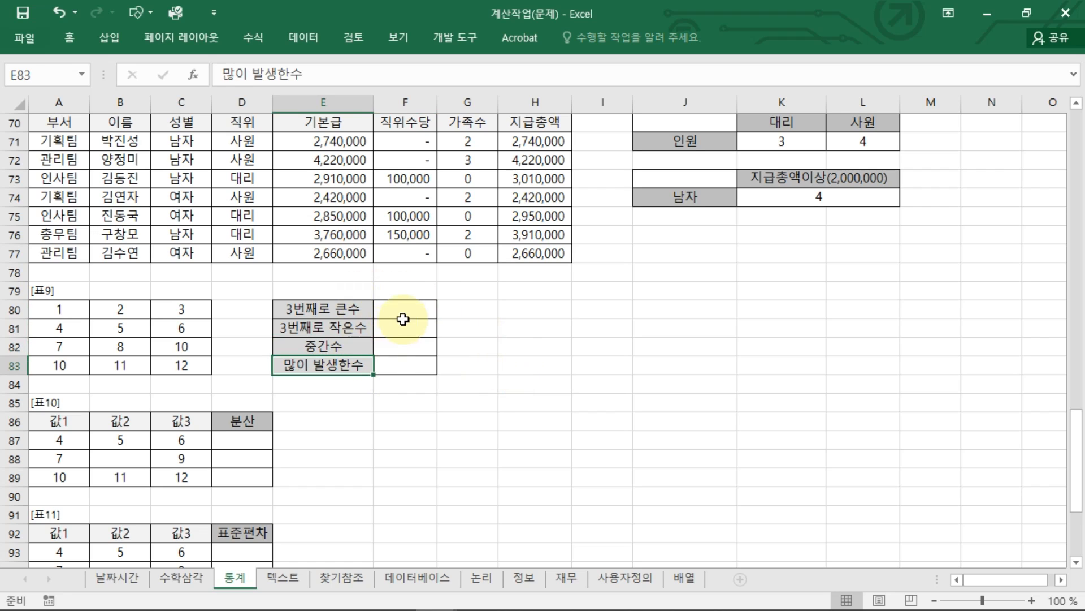
Enter =LARGE(A80:C83,3) in F80 as the 3번째로 큰수 result
click(401, 344)
click(419, 307)
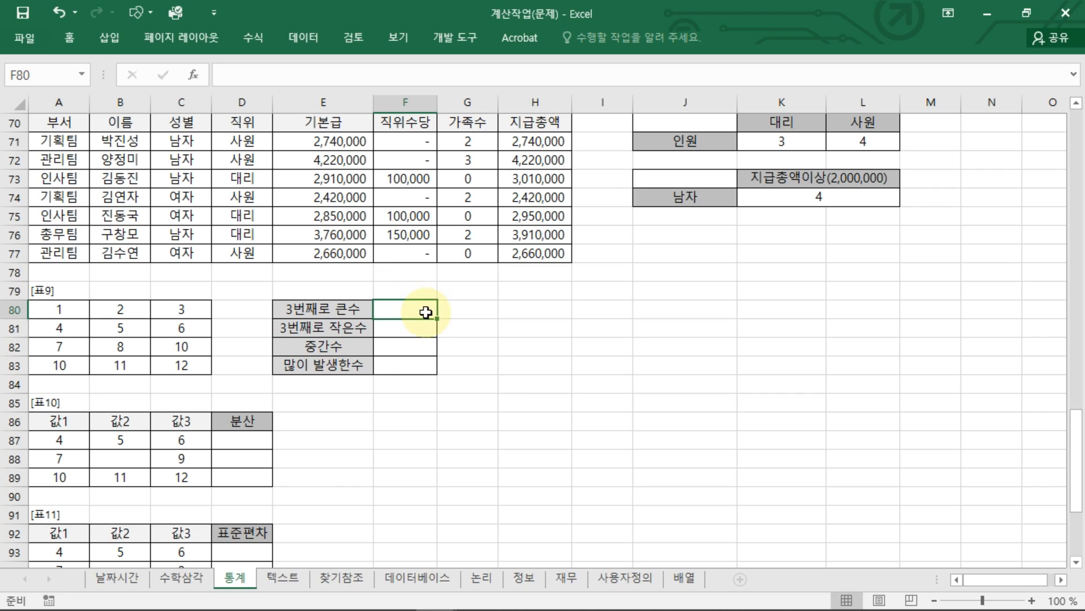
text(=)
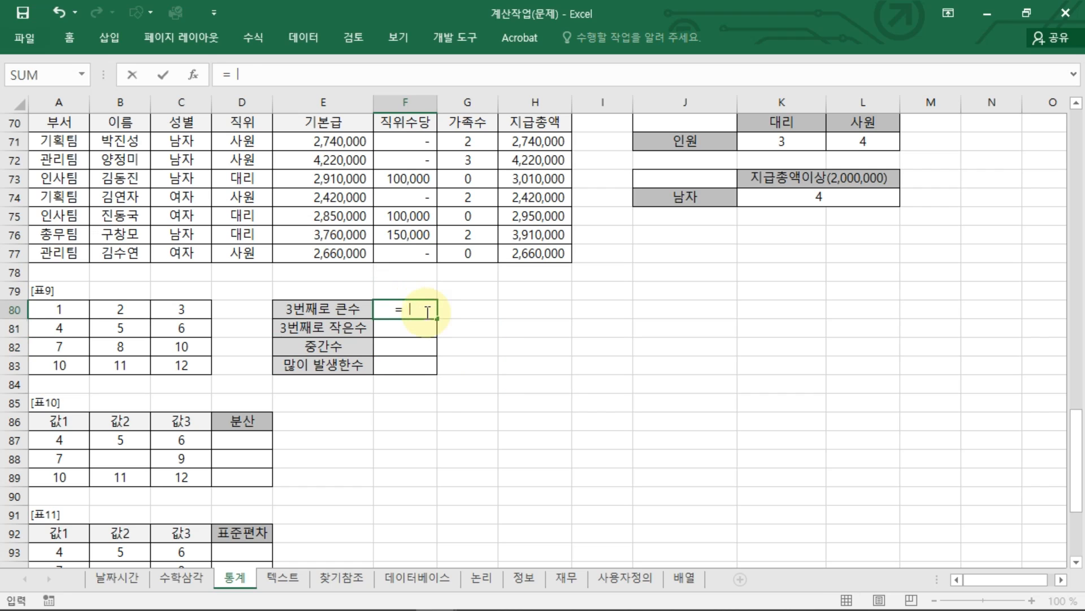
text(LARGE()
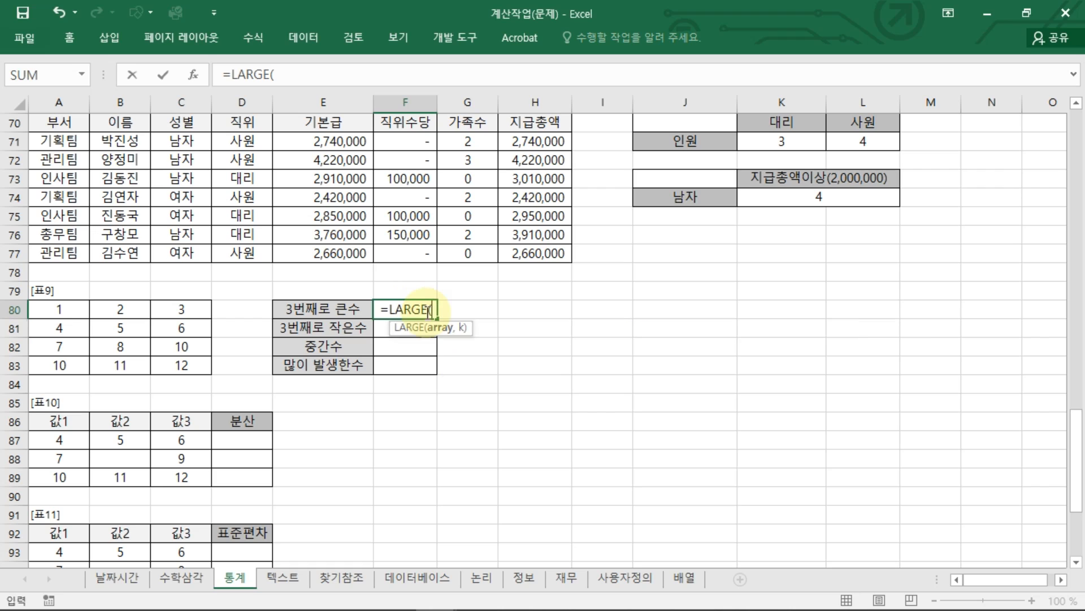
drag(59, 310, 174, 359)
text(,)
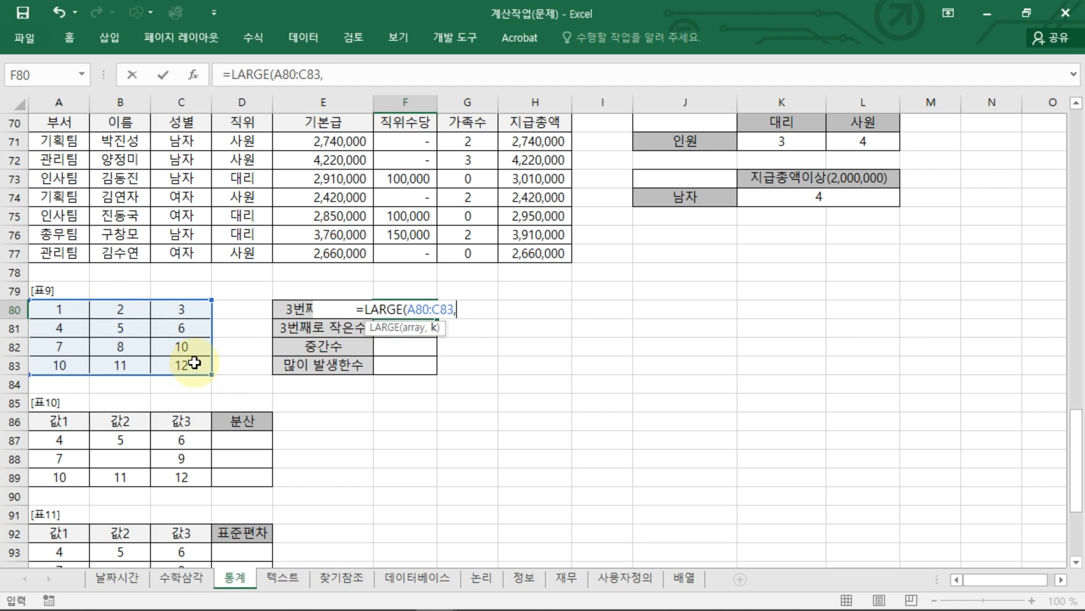
text(3)
key(Return)
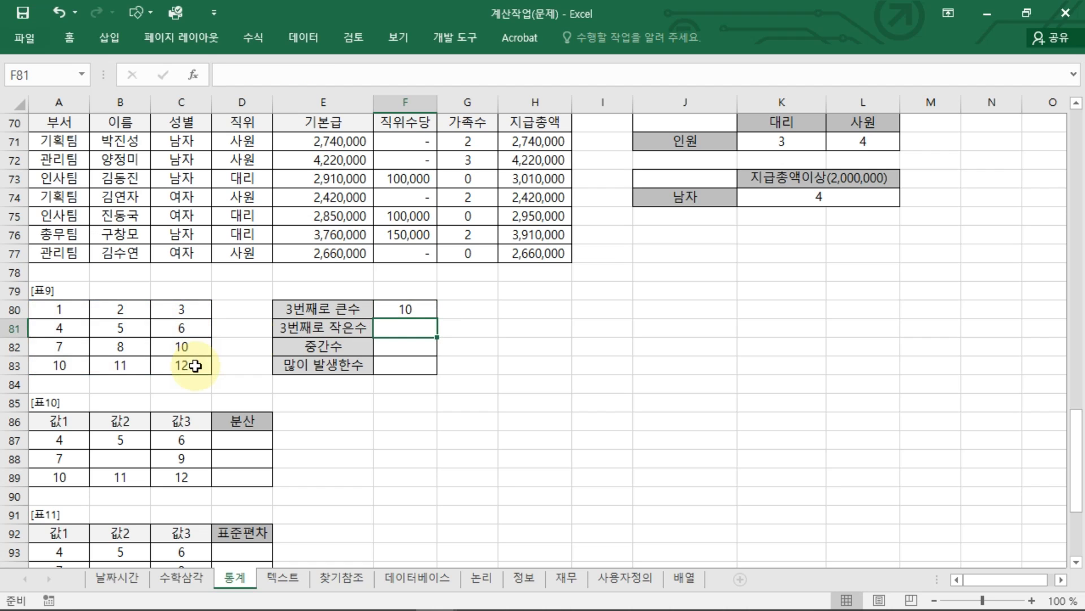
Mark the k argument of the F80 LARGE formula with the screen pen and change it to 1
double_click(410, 309)
drag(454, 290, 485, 280)
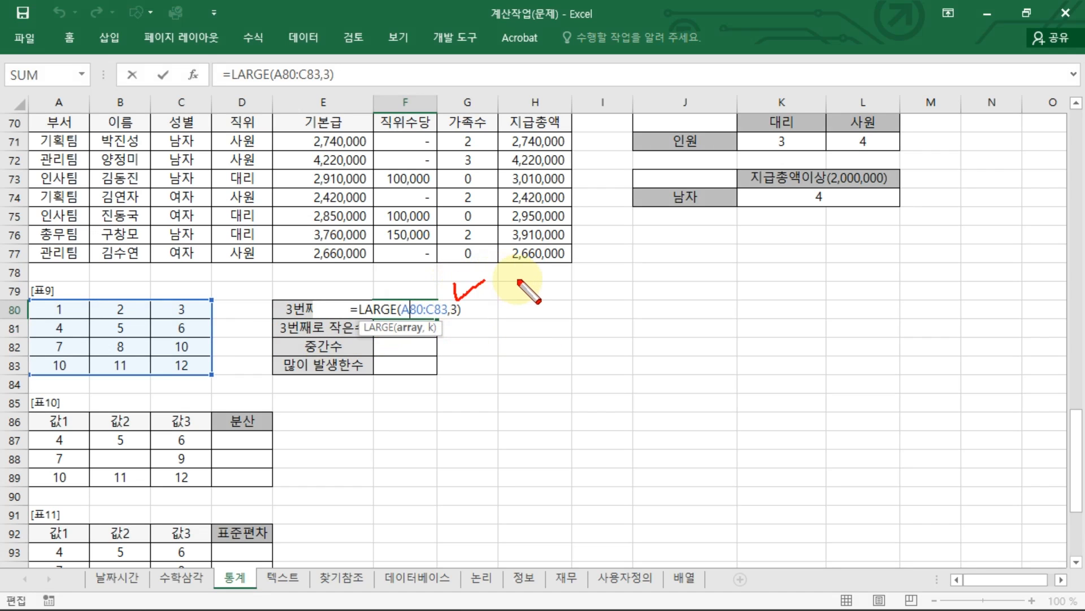
key(Escape)
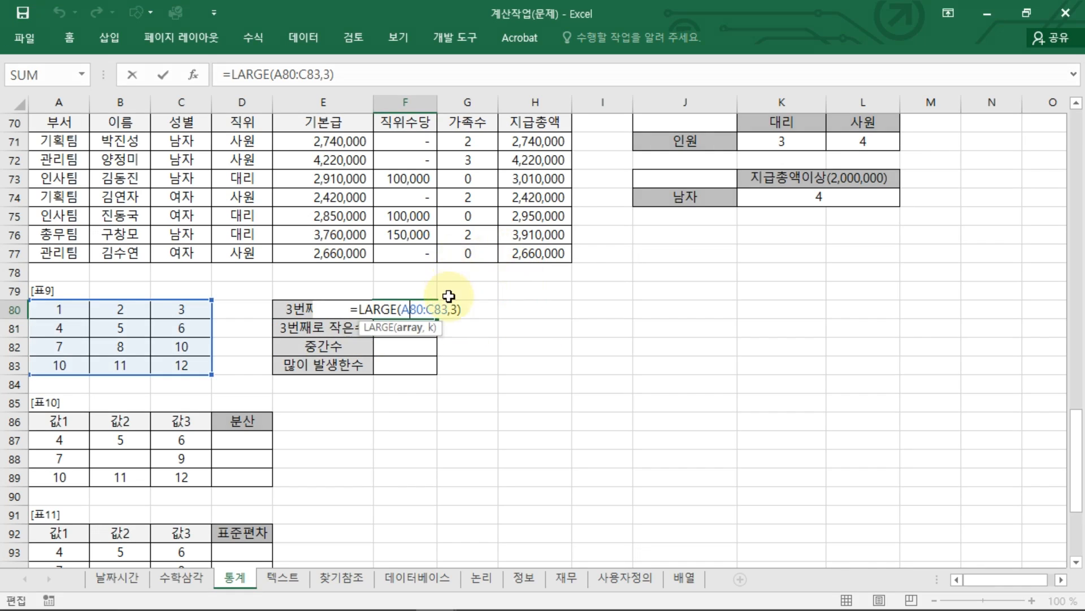
key(Return)
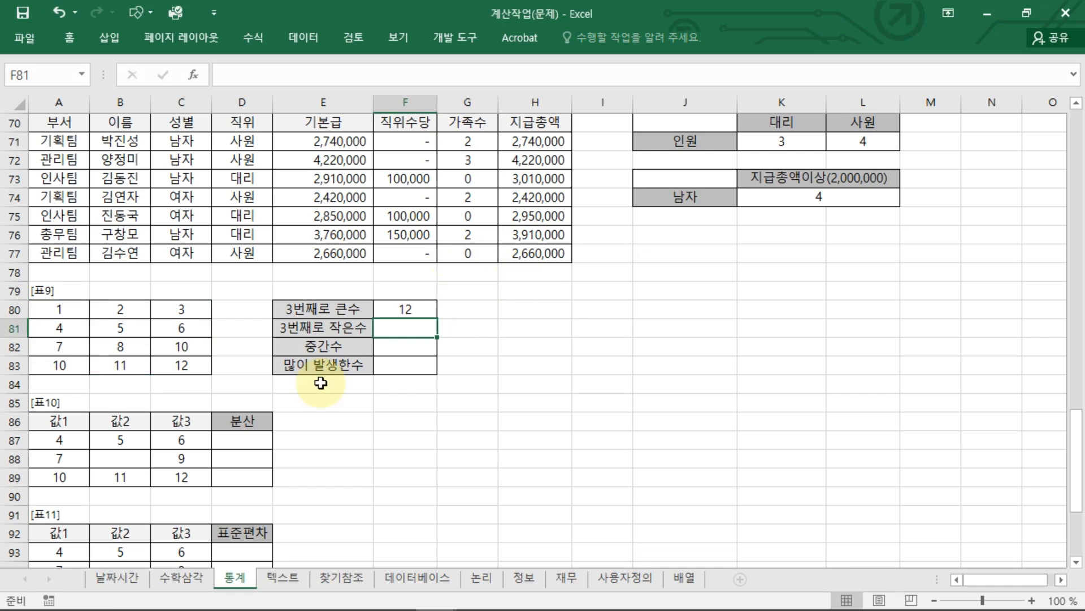
Check the 표9 numbers in A80:C83 and set the k argument of the F80 LARGE formula back to 3
drag(85, 309, 206, 364)
click(206, 365)
double_click(404, 316)
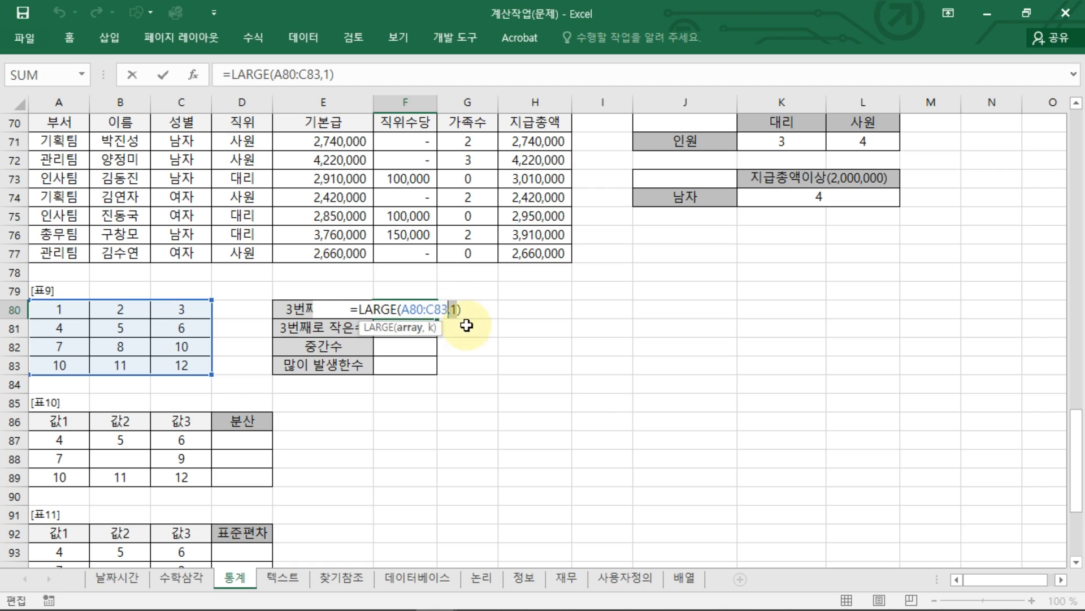
text(3)
key(Return)
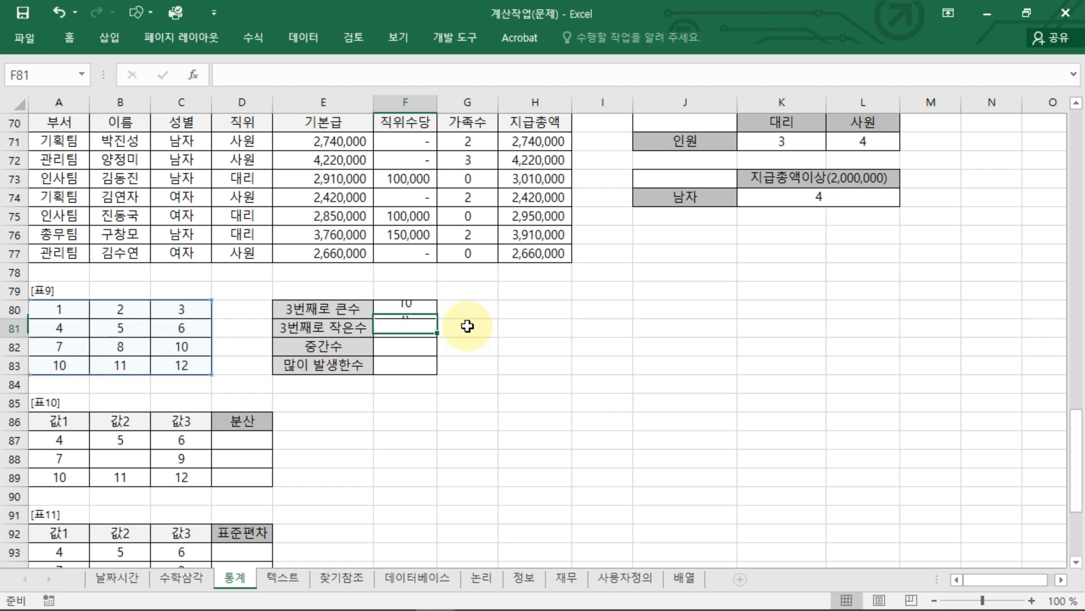
Enter =SMALL(A80:C83,3) in F81 as the 3번째로 작은수 result
text(=SM)
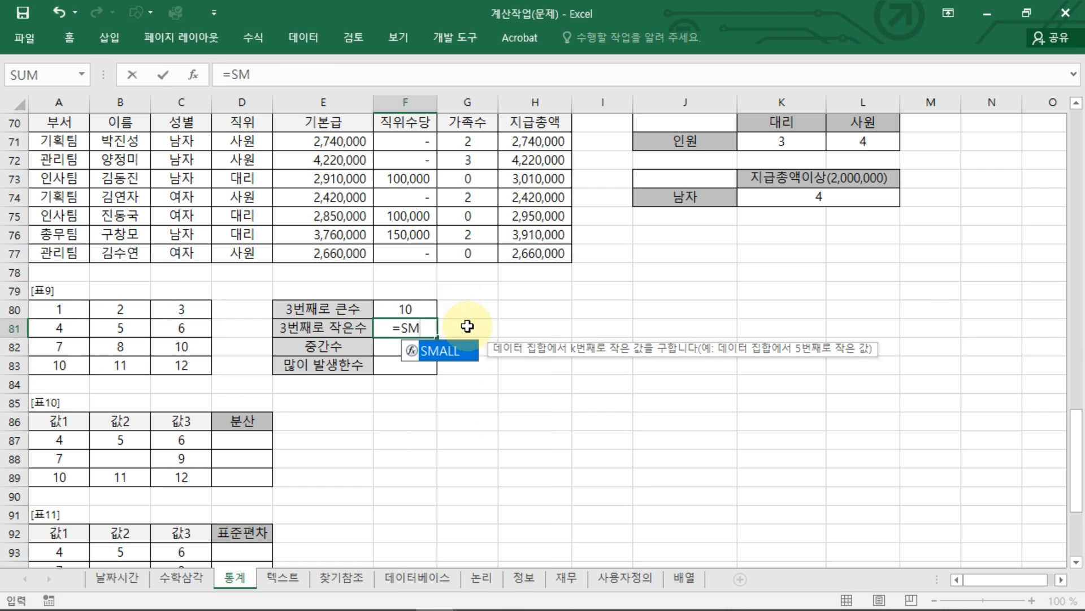
key(Tab)
drag(83, 313, 165, 362)
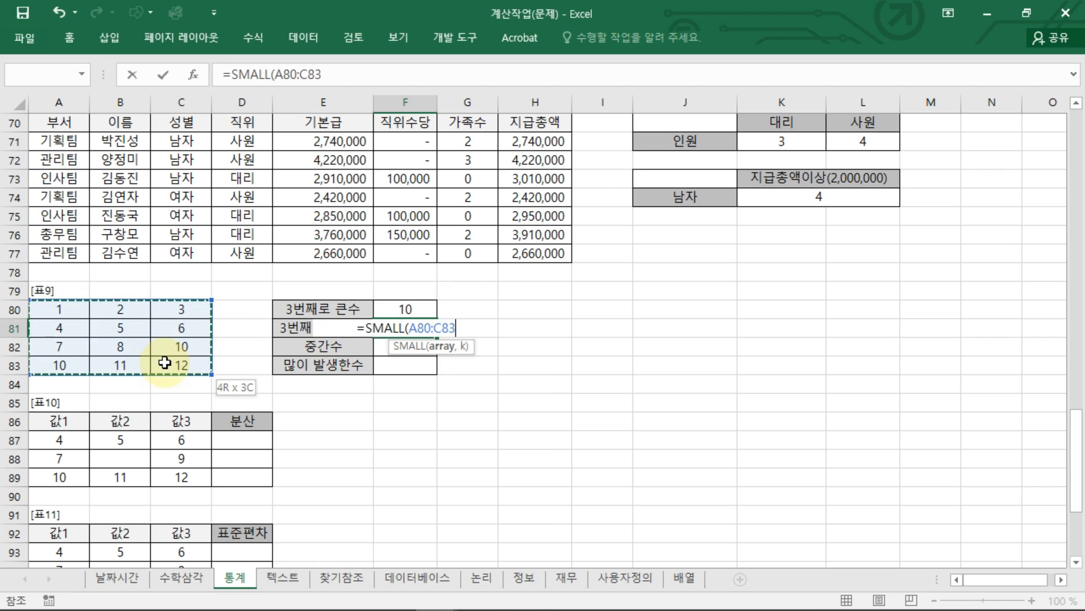
text(,3)
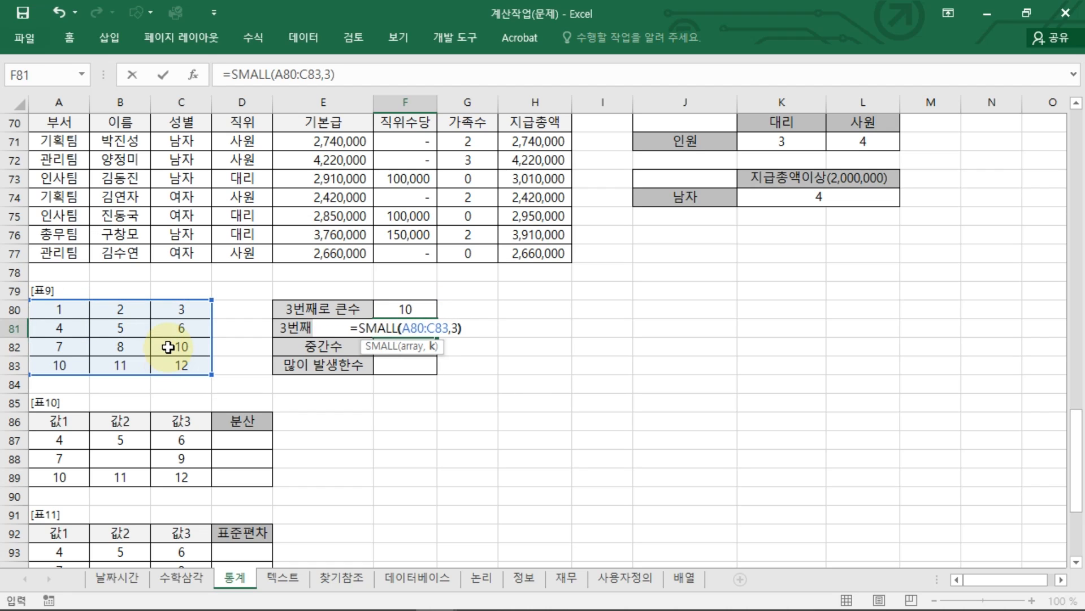
text())
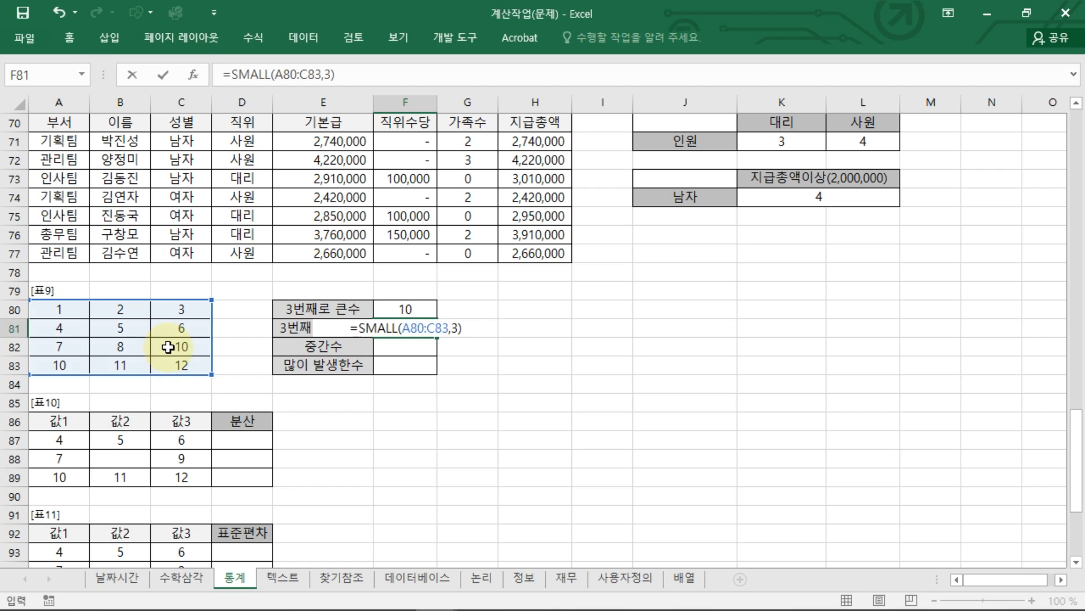
key(Return)
Enter =MEDIAN(A80:C83) in F82 as the 중간수 result
text(=MD)
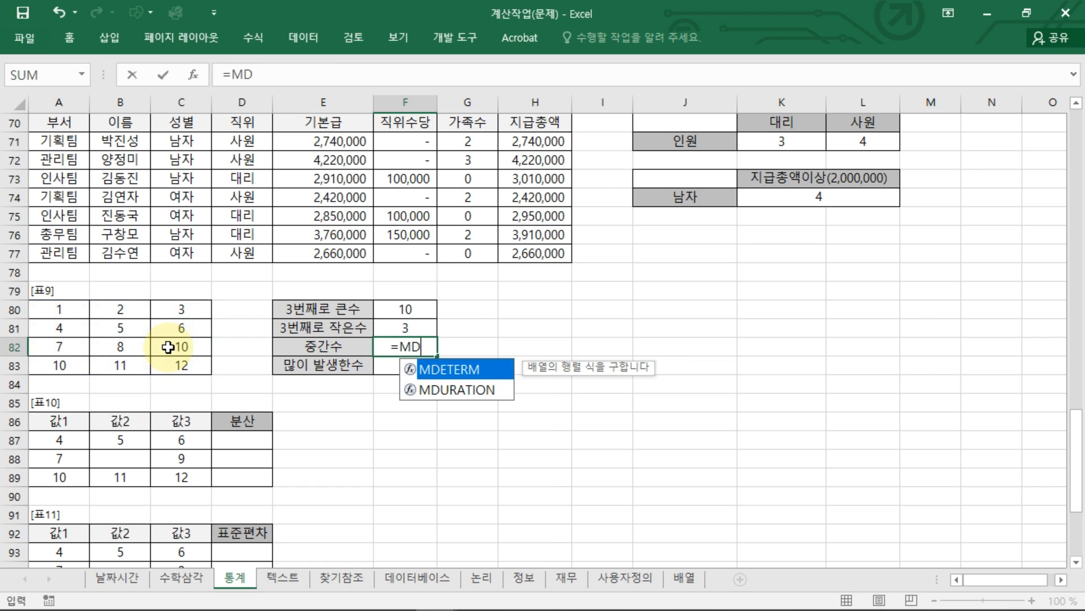
key(BackSpace)
text(E)
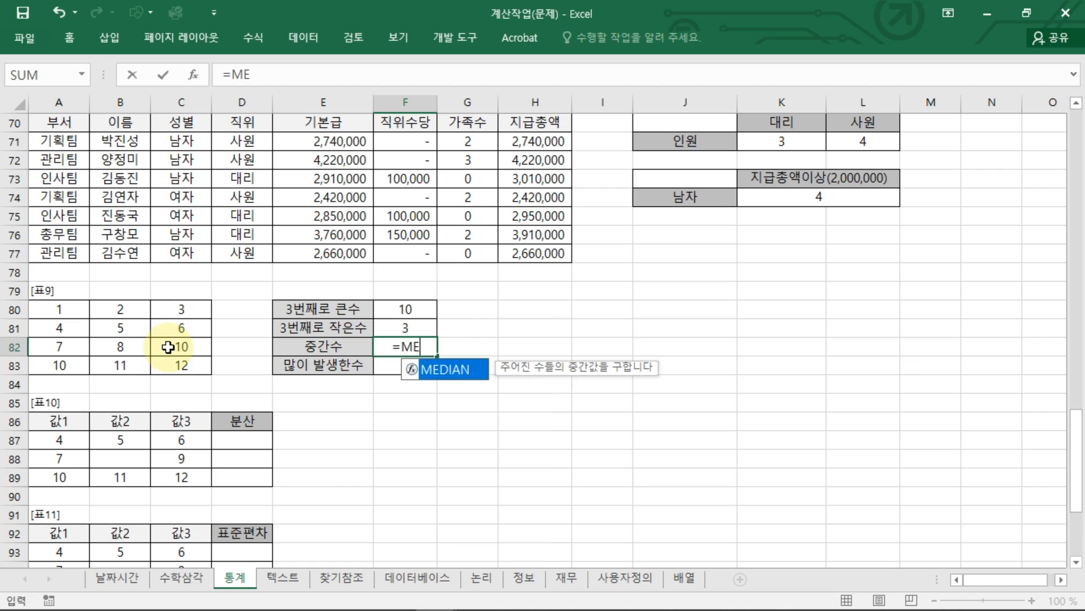
key(Tab)
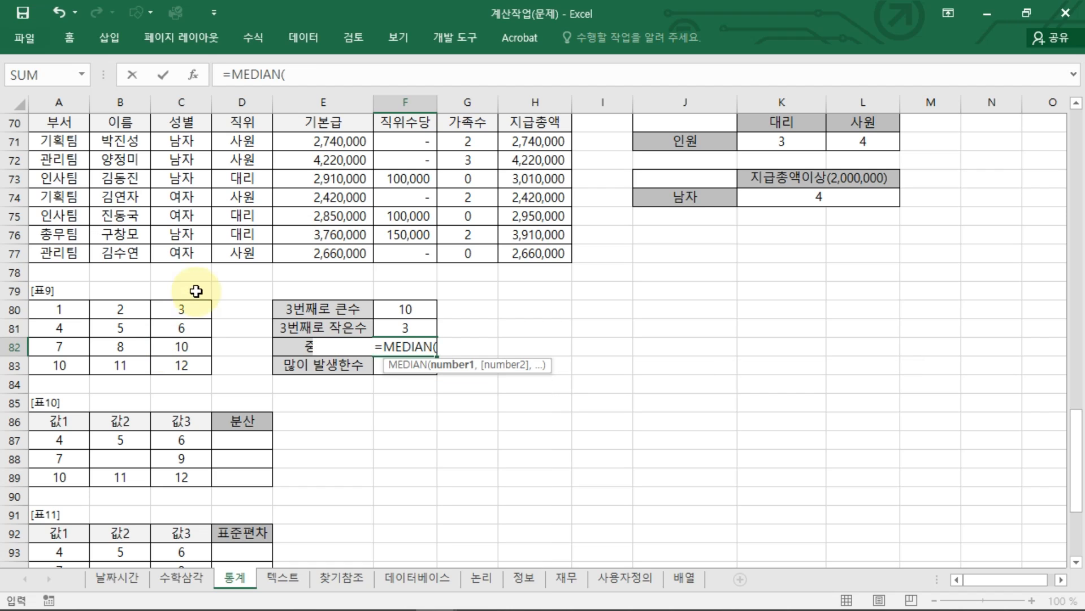
drag(53, 315, 188, 371)
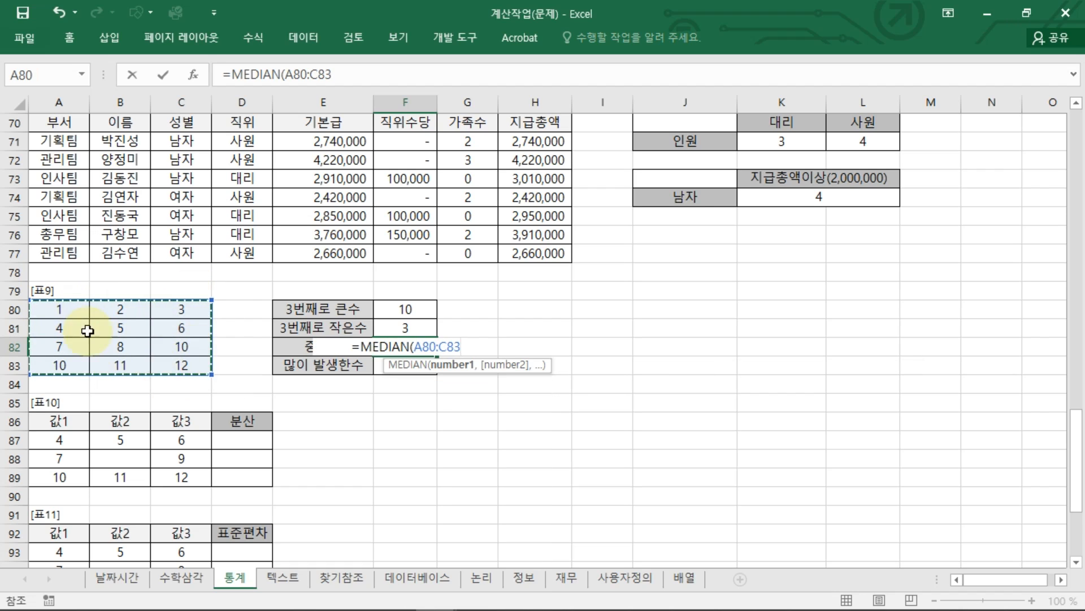
key(Return)
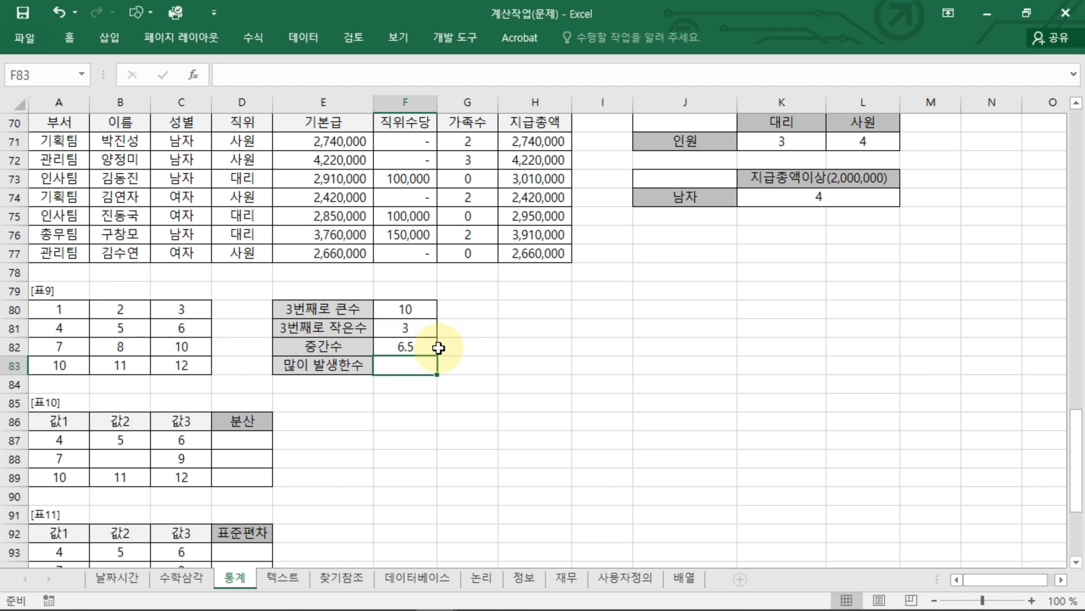
Examine the F82 median against the two middle numbers of 표9 in C81 and A82
click(384, 346)
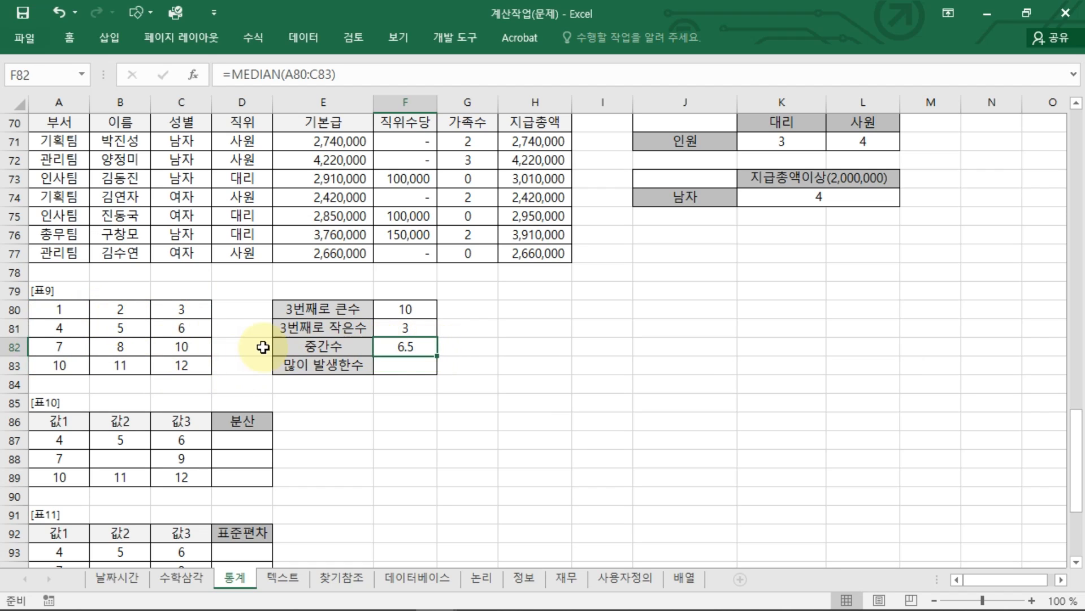
click(179, 328)
ctrl+click(61, 347)
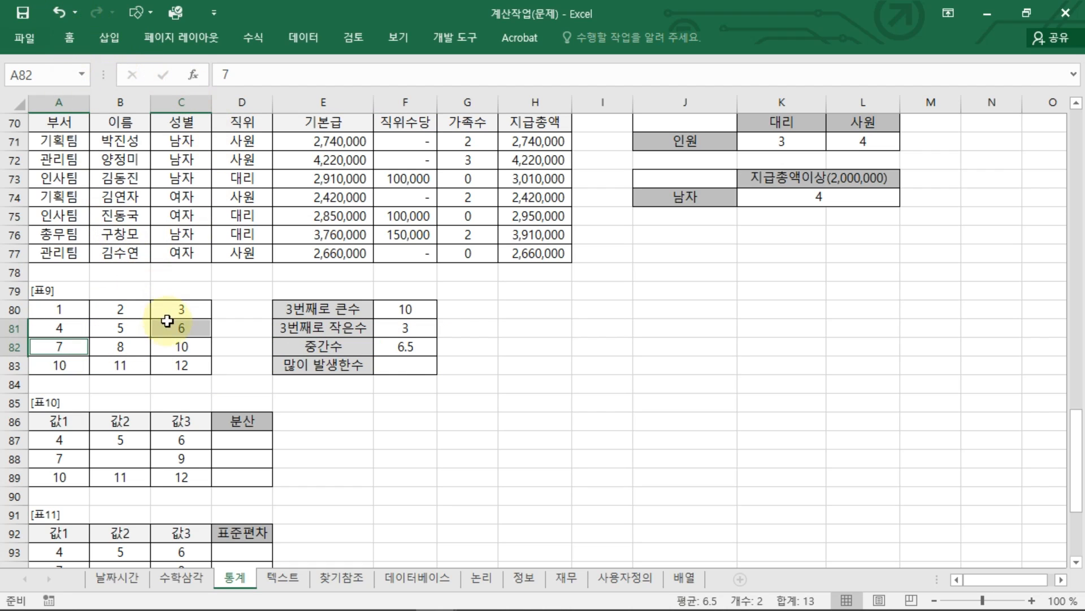
click(170, 326)
click(54, 349)
click(170, 330)
click(15, 347)
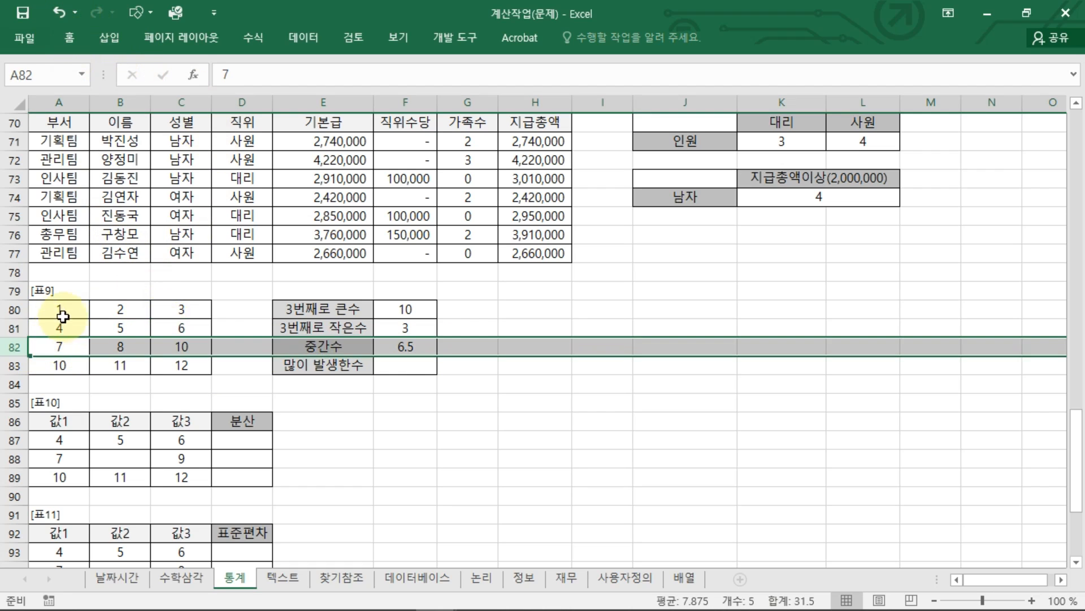
drag(61, 312, 182, 353)
click(176, 330)
click(60, 347)
click(170, 326)
click(59, 348)
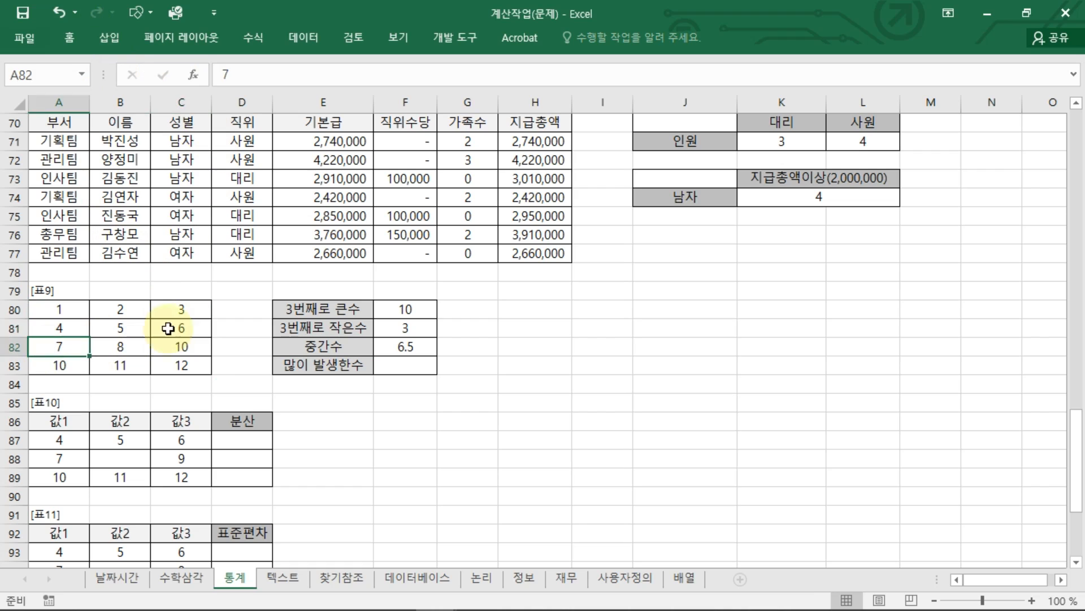
click(169, 328)
ctrl+click(56, 346)
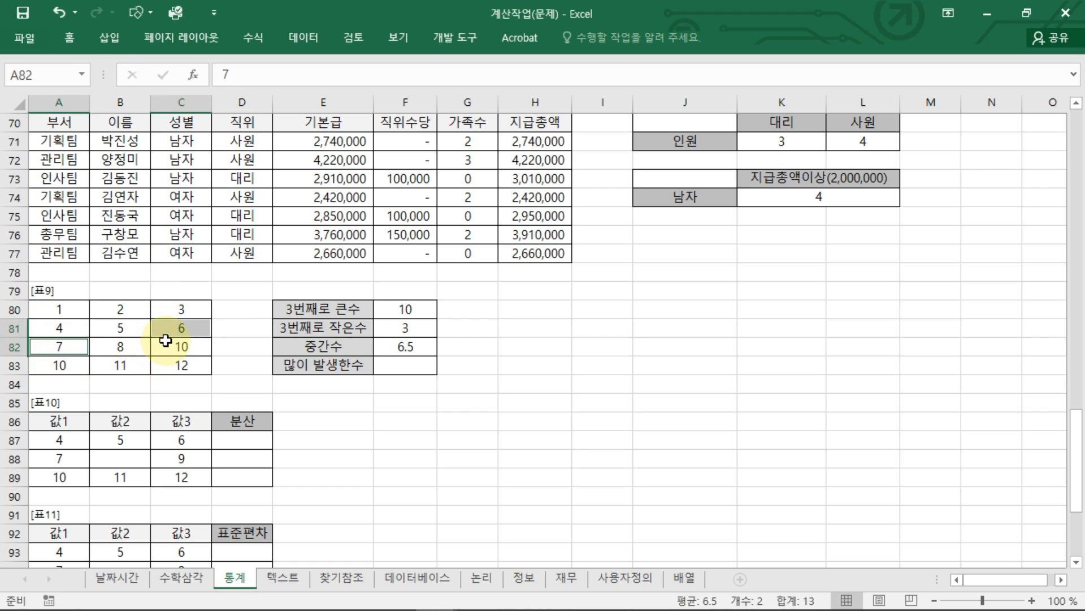
Circle the middle numbers in C81 and A82 and the median in F82 with the screen pen, then clear the marks
key(ctrl+shift+d)
drag(174, 323, 192, 340)
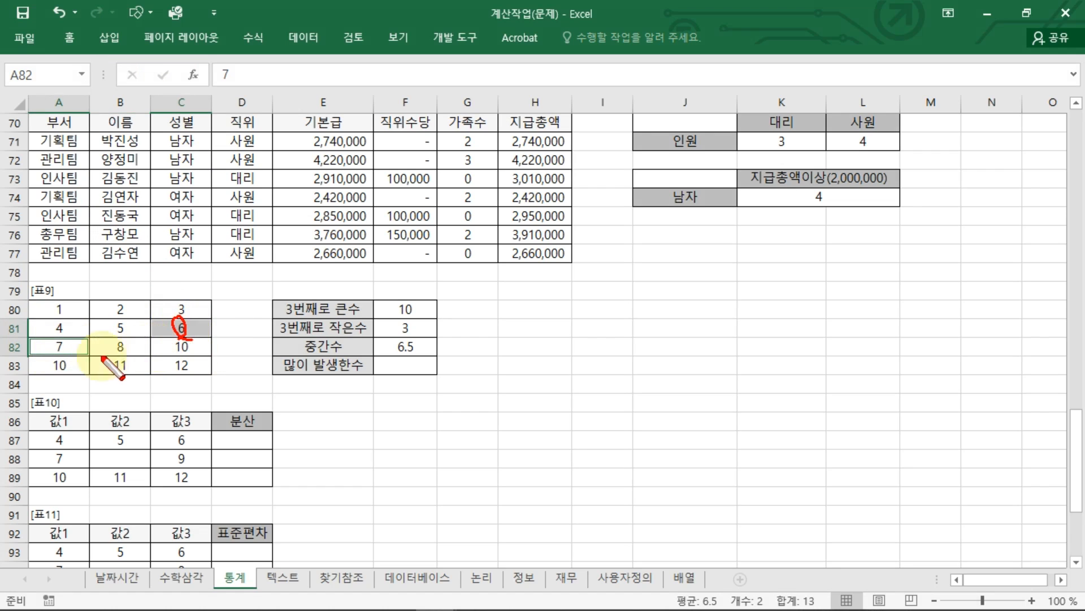
drag(56, 335, 64, 360)
mouse_move(407, 332)
mouse_down()
mouse_move(422, 346)
mouse_move(405, 366)
mouse_up()
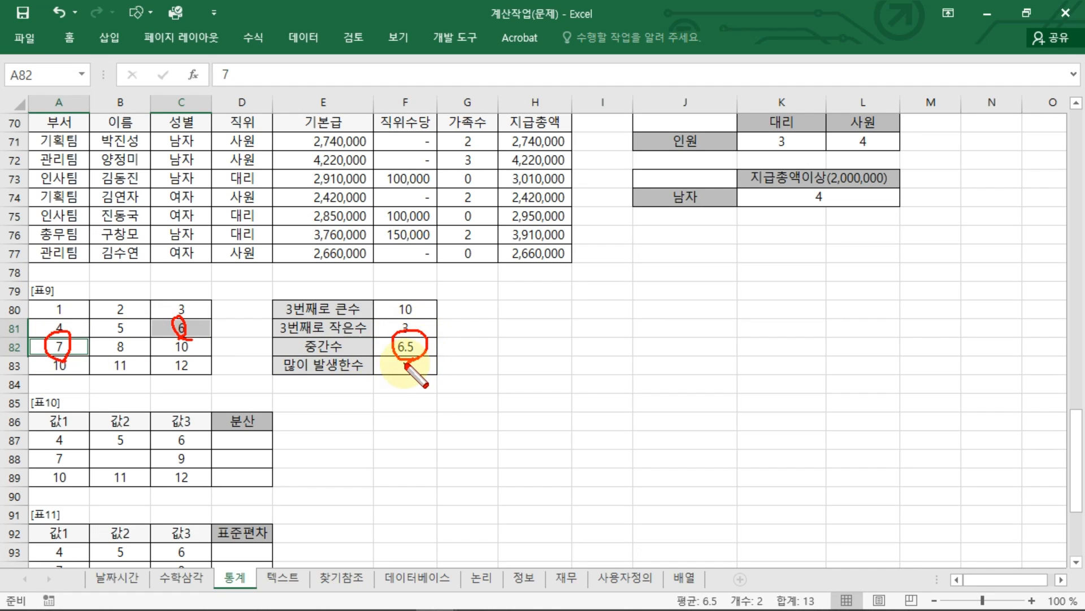
key(Escape)
Fill H80:H84 with the sample numbers 1, 2, 3, 4 and 5
click(559, 313)
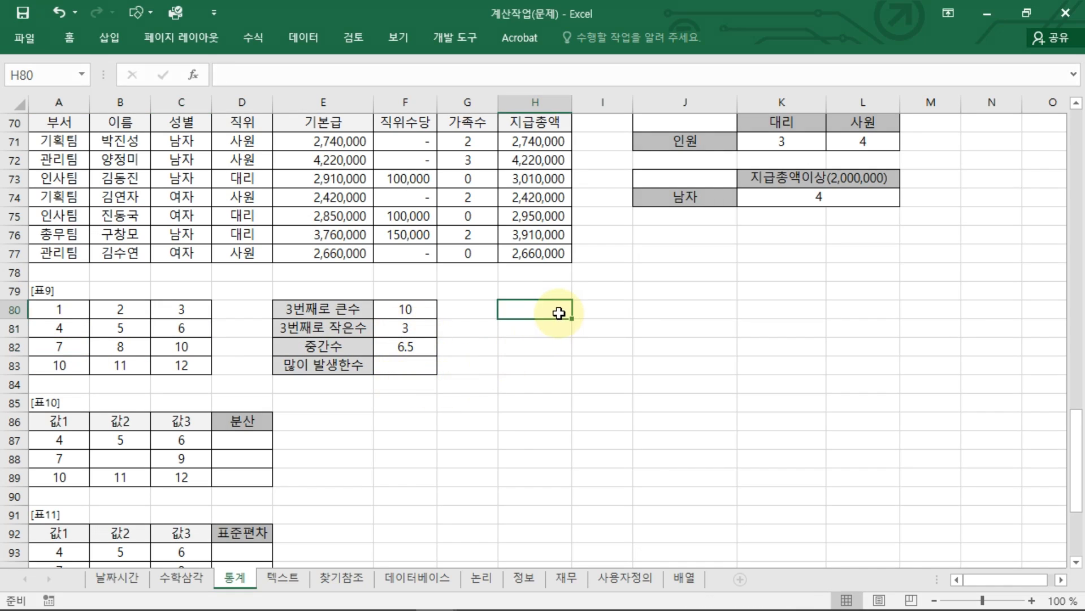
text(1)
key(Return)
text(2)
key(Return)
text(3)
key(Return)
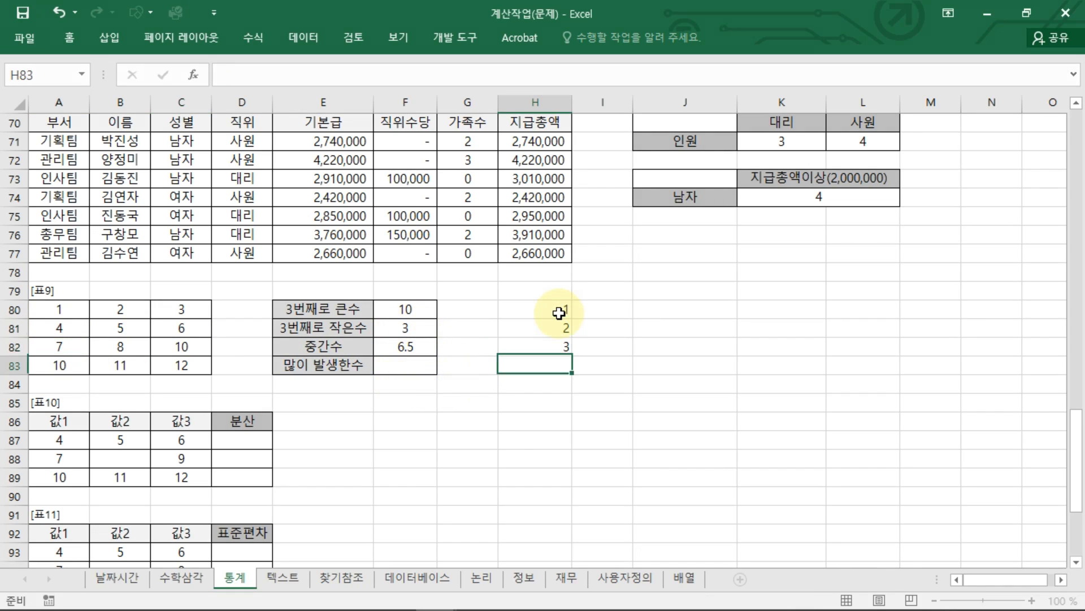
text(4)
key(Return)
text(5)
key(Return)
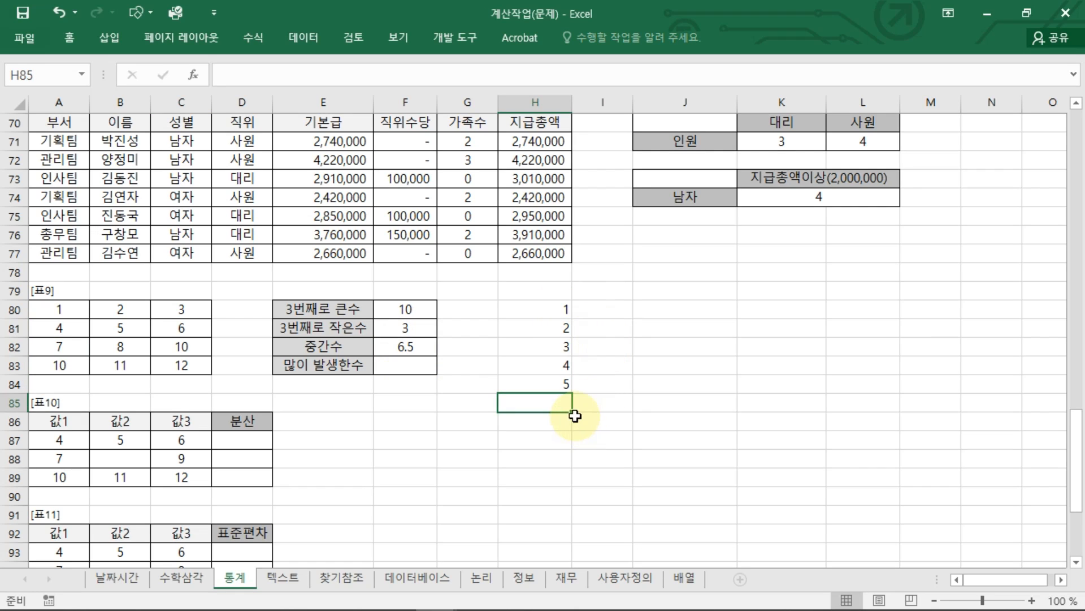
Enter =MEDIAN(H80:H84) in H85 below the sample numbers
text(=MD)
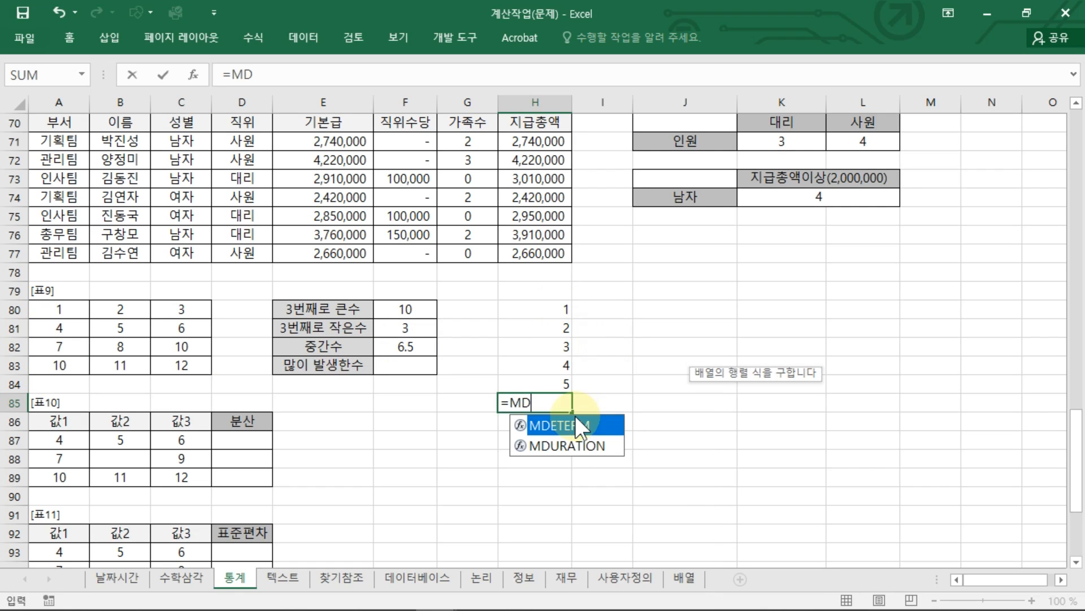
key(BackSpace)
text(E)
double_click(582, 428)
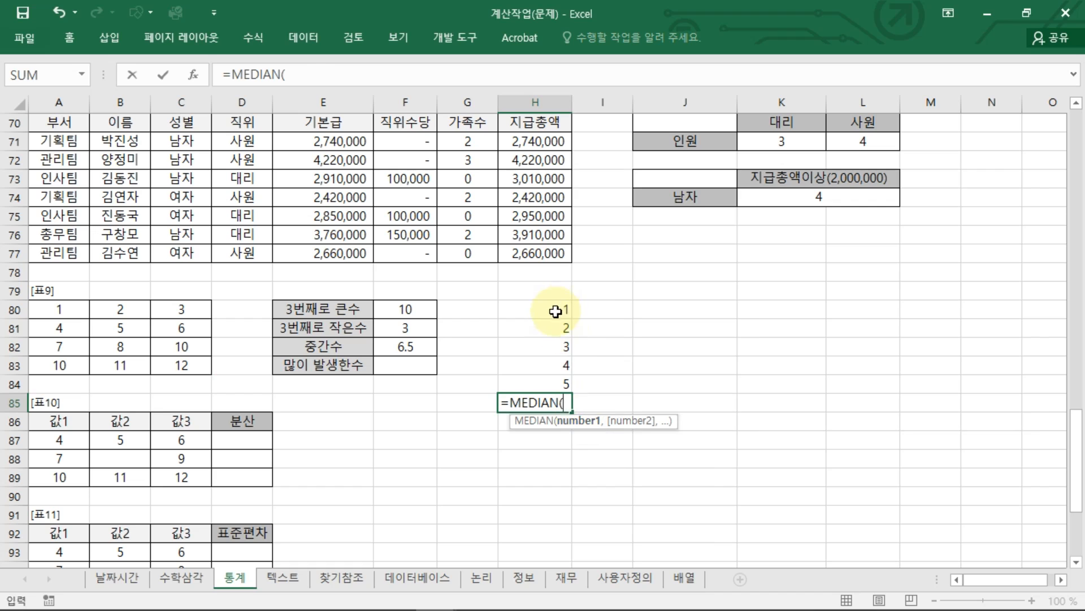
drag(557, 310, 554, 378)
key(Return)
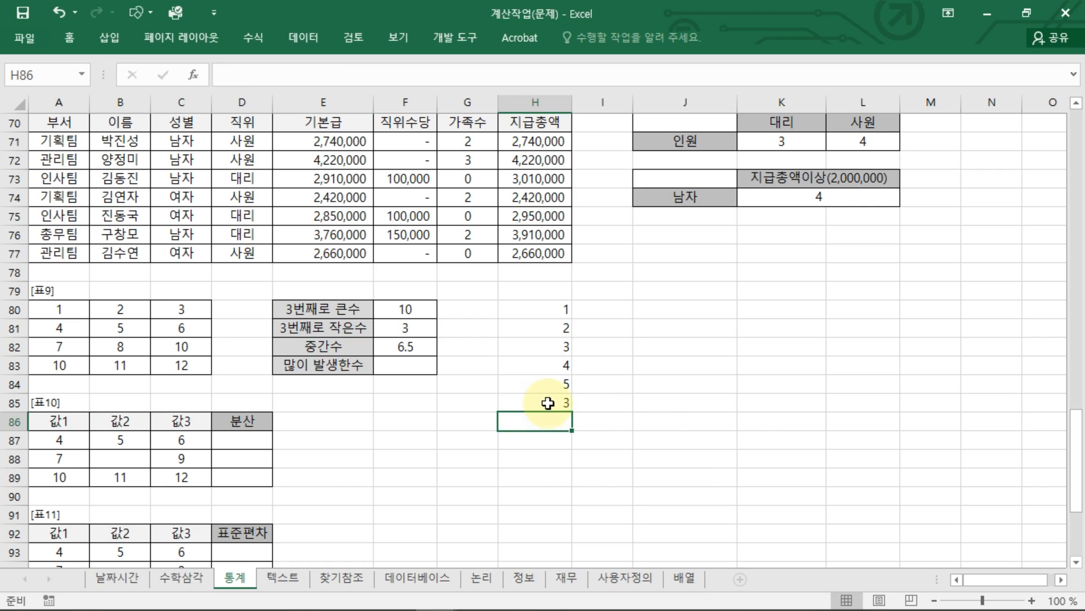
Mark the H85 median and the middle of the H80:H84 sample with the screen pen, clear the marks and select H82
double_click(548, 402)
key(Escape)
key(ctrl+2)
drag(556, 417, 568, 416)
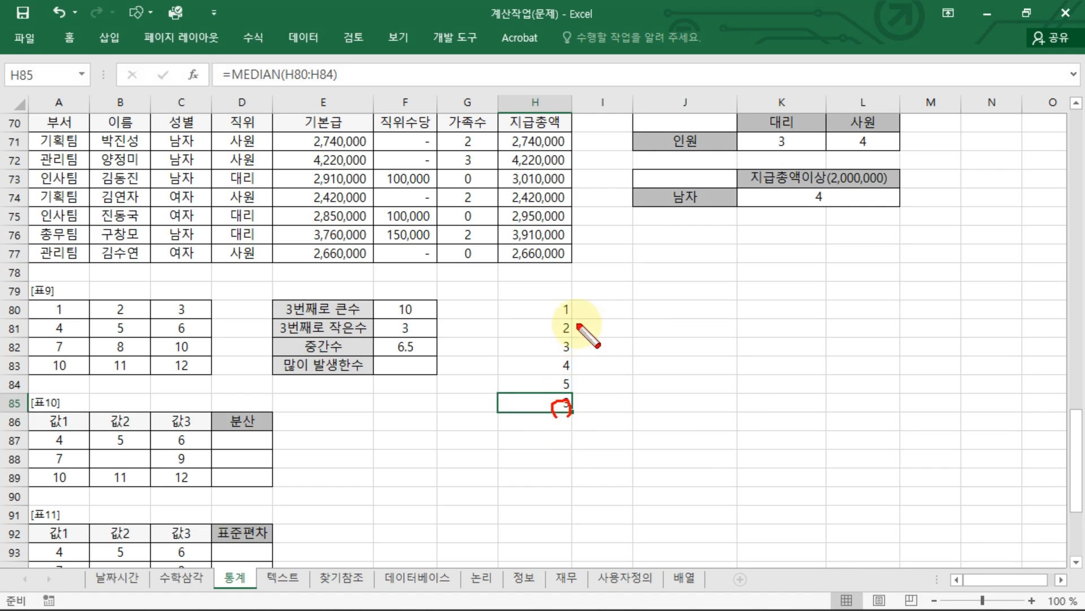
mouse_move(569, 310)
mouse_down()
mouse_move(574, 381)
mouse_move(571, 347)
mouse_move(610, 346)
mouse_up()
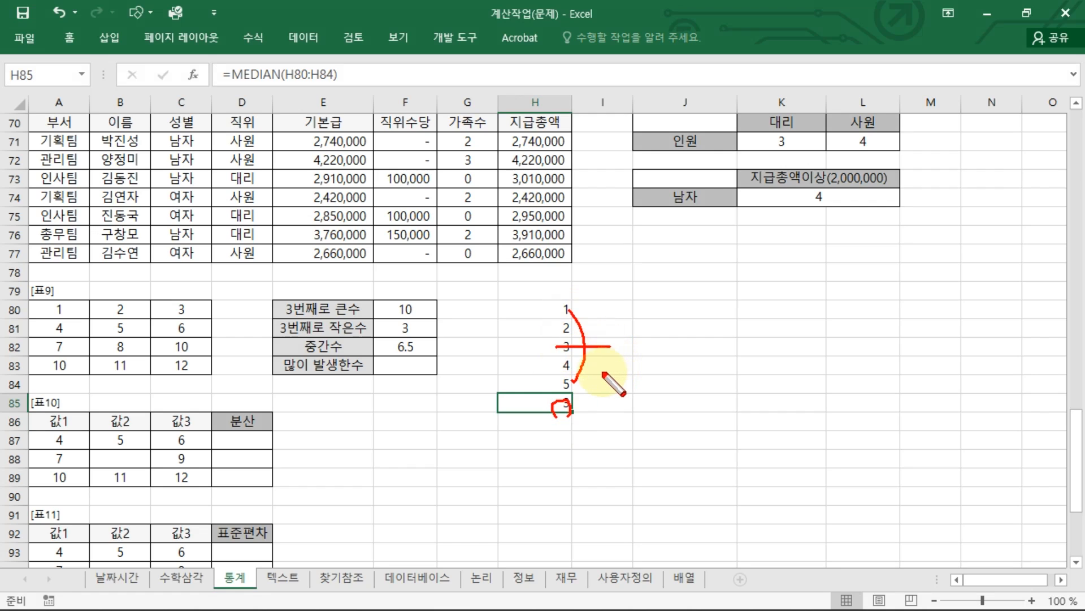
key(Escape)
click(565, 346)
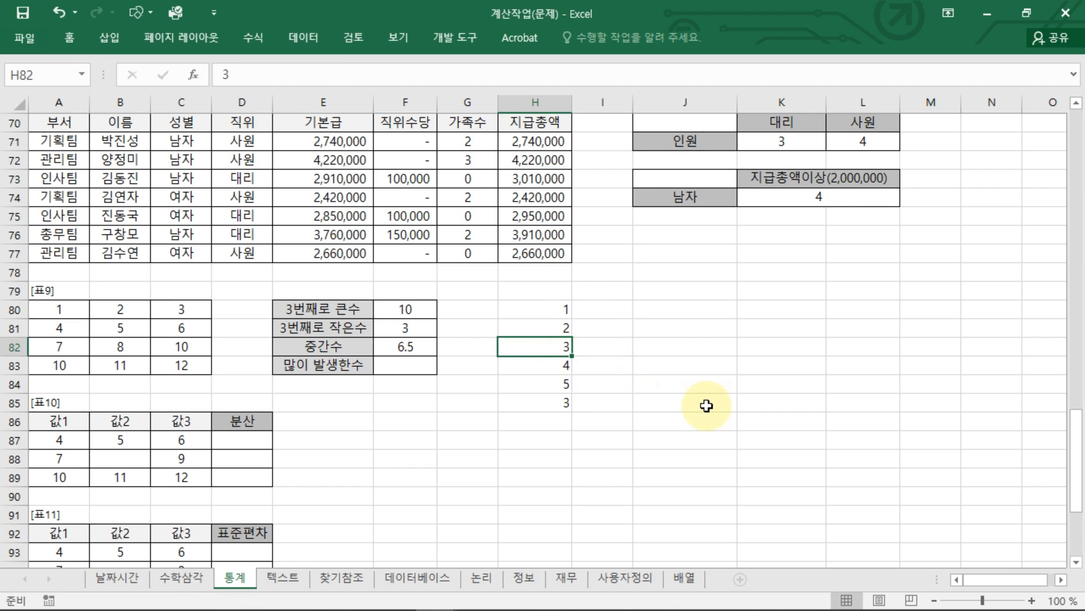
Shorten the sample list to four numbers by entering 4 in H82 and 5 in H83 and leaving H84 empty
text(4)
key(Return)
text(5)
key(Return)
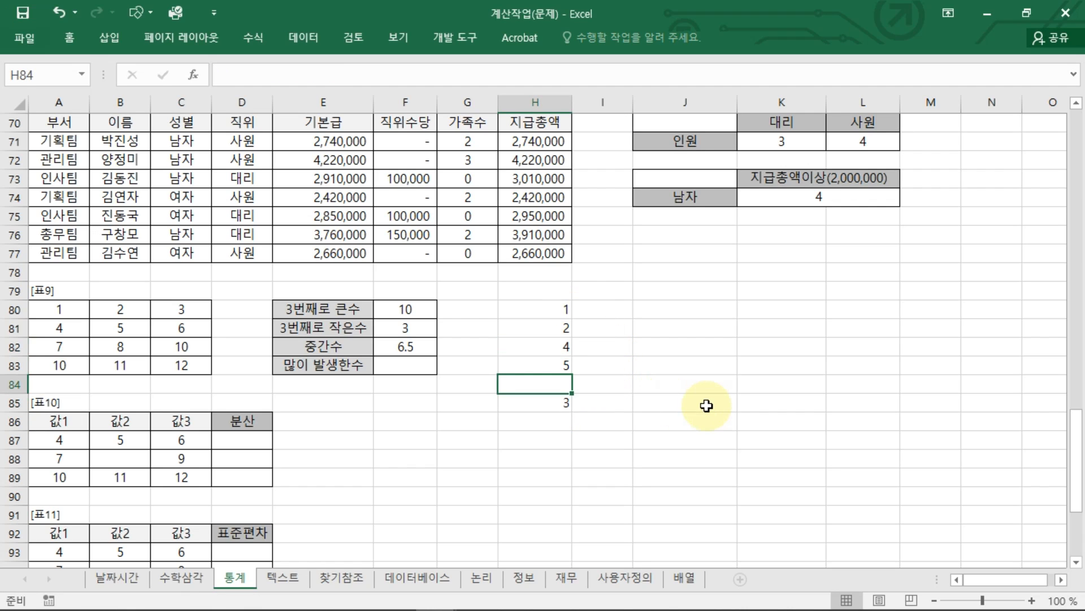
Inspect the MEDIAN formula in H85, mark the H80:H83 sample with the screen pen and clear the marks
double_click(568, 400)
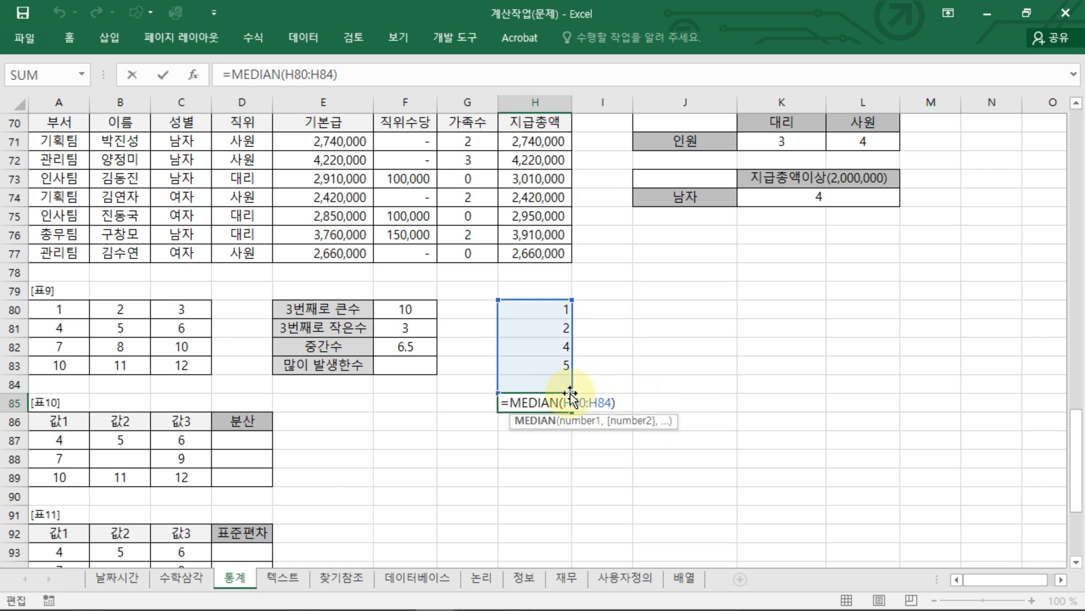
key(Escape)
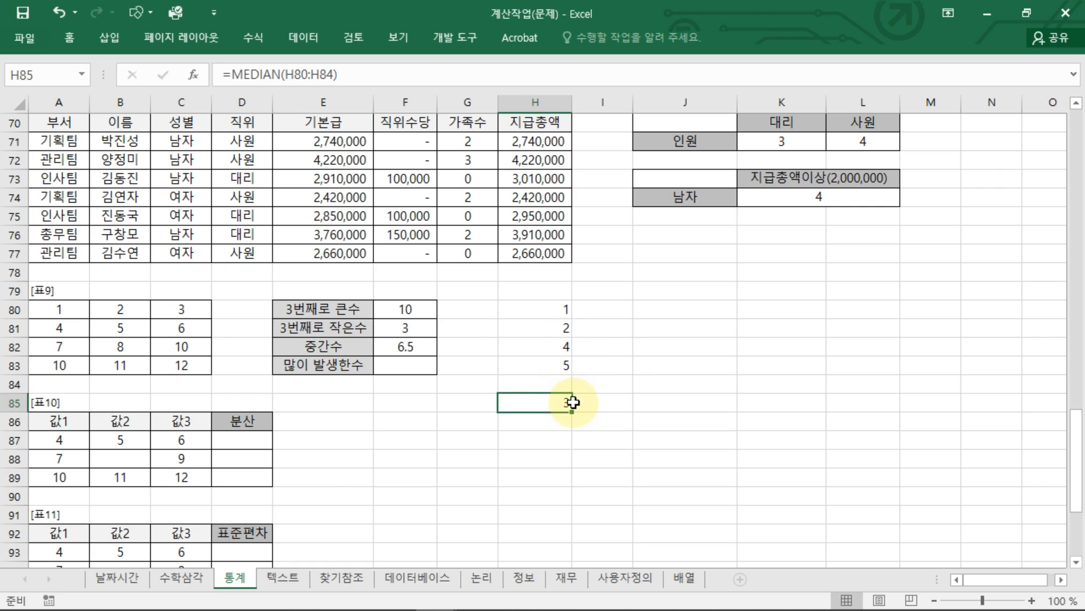
double_click(568, 402)
drag(573, 304, 584, 376)
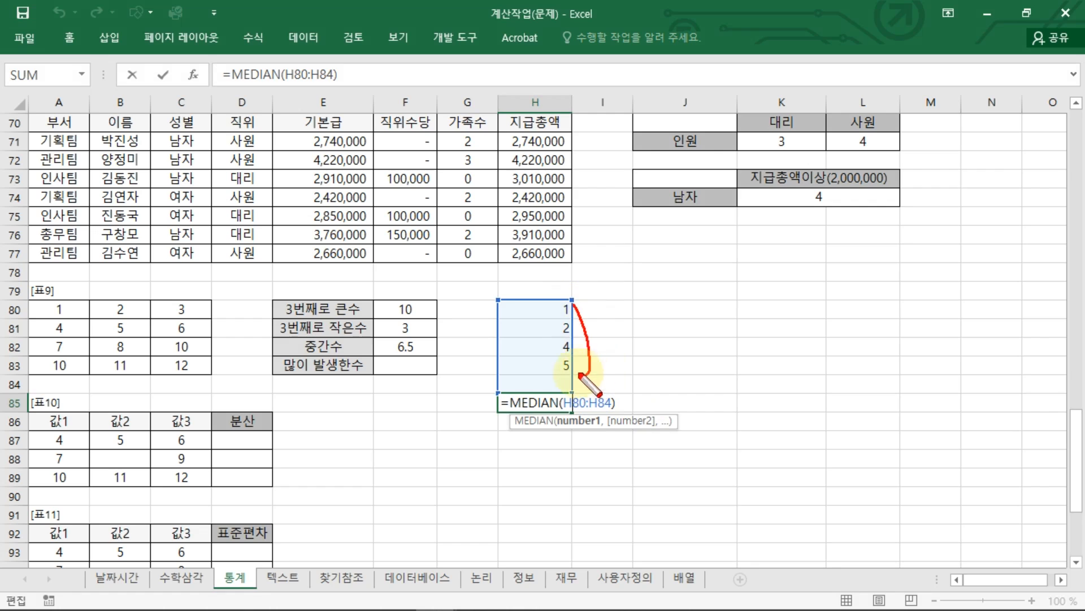
click(549, 338)
mouse_move(666, 335)
mouse_down()
mouse_move(550, 338)
mouse_move(568, 361)
mouse_up()
key(Escape)
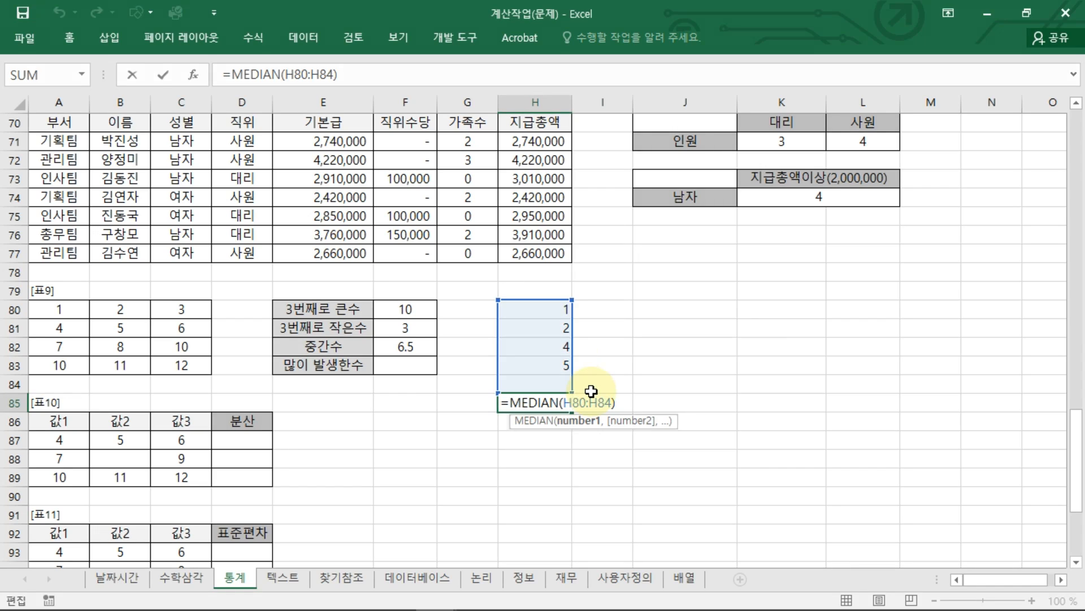
key(Return)
Clear the sample numbers and their median from H80:I85 and review the MEDIAN formula in F82
click(563, 403)
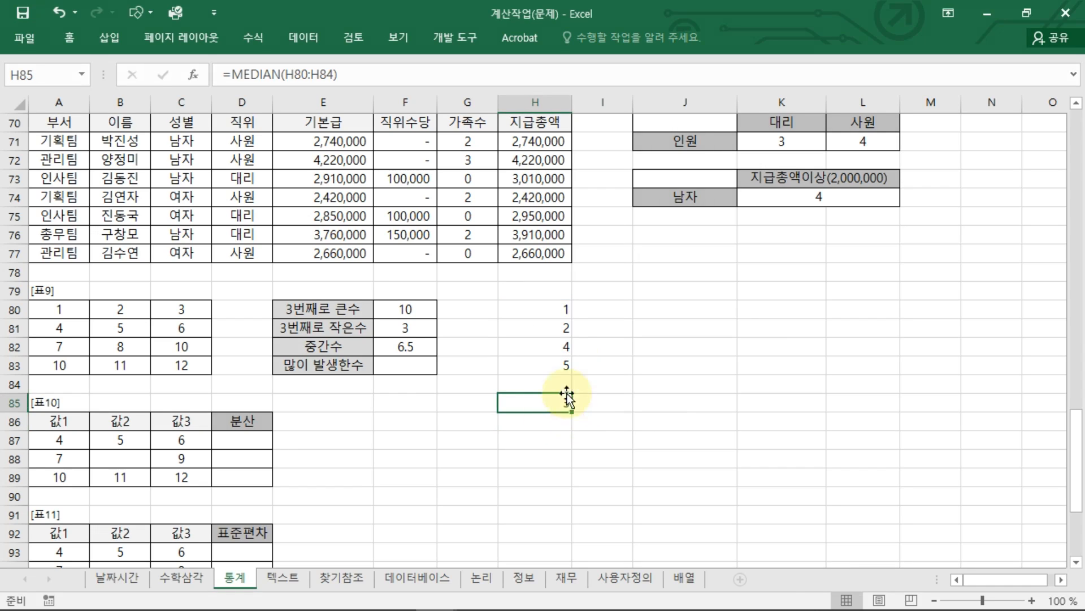
drag(549, 312, 576, 400)
key(Delete)
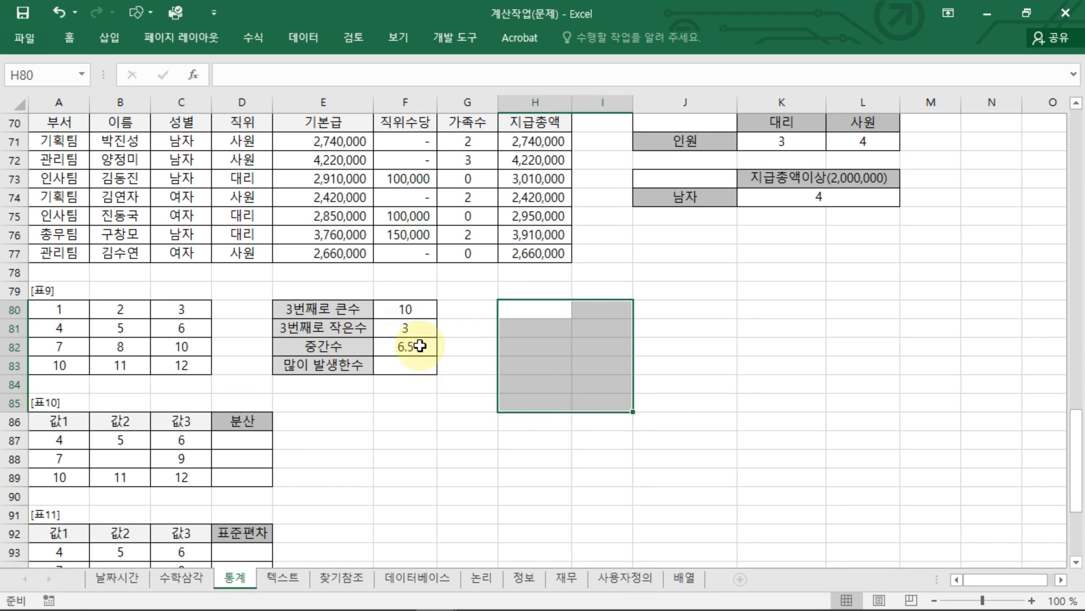
double_click(419, 346)
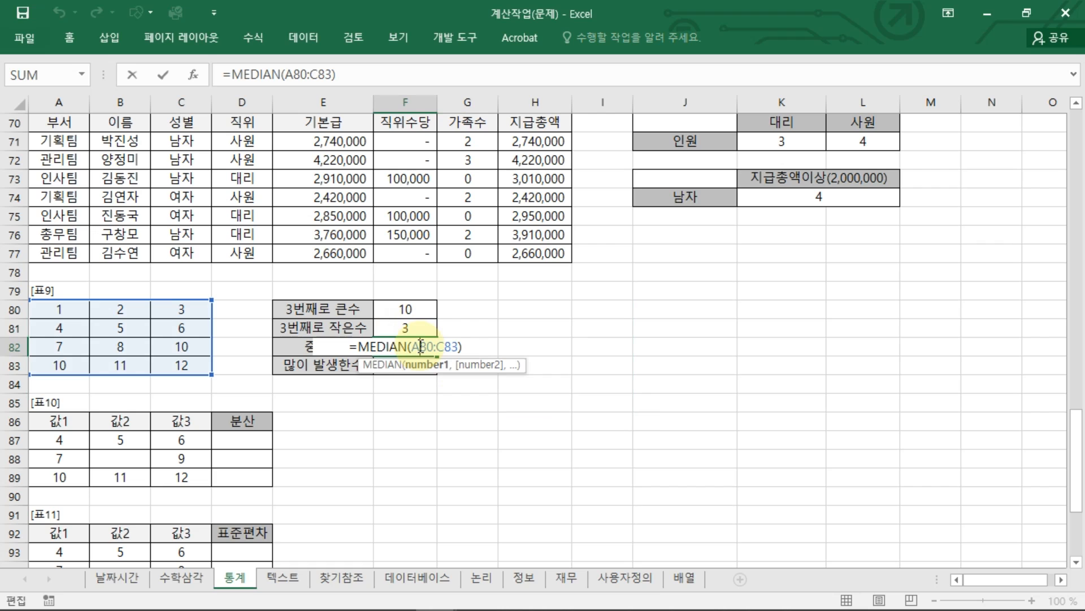
key(ctrl+Return)
Enter =MODE(A80:C83) in F83 to find the most frequent number (많이 발생한수) in 표9
click(418, 364)
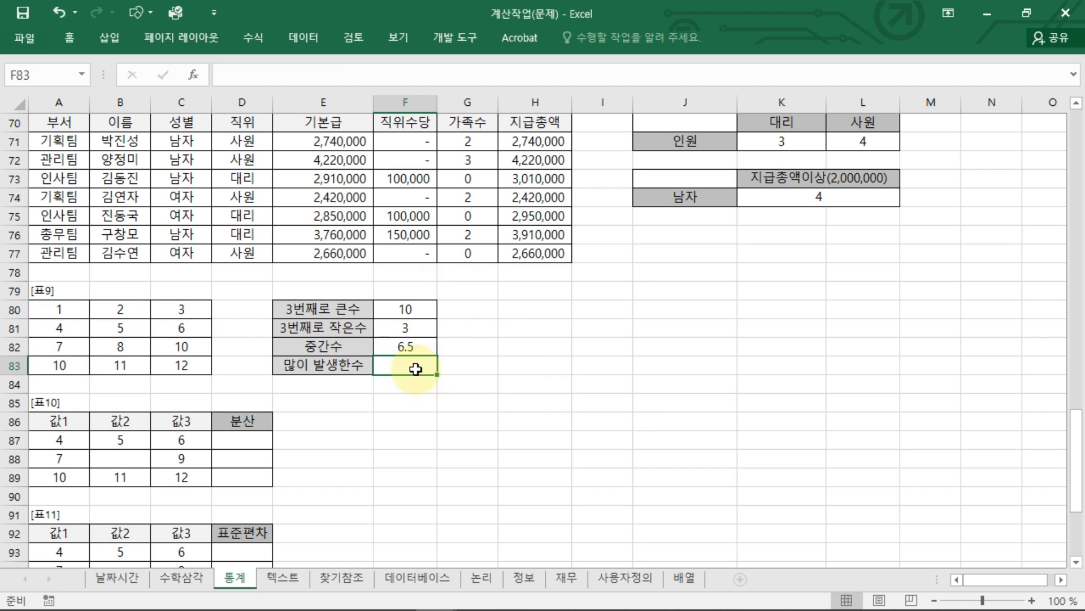
text(=MOD)
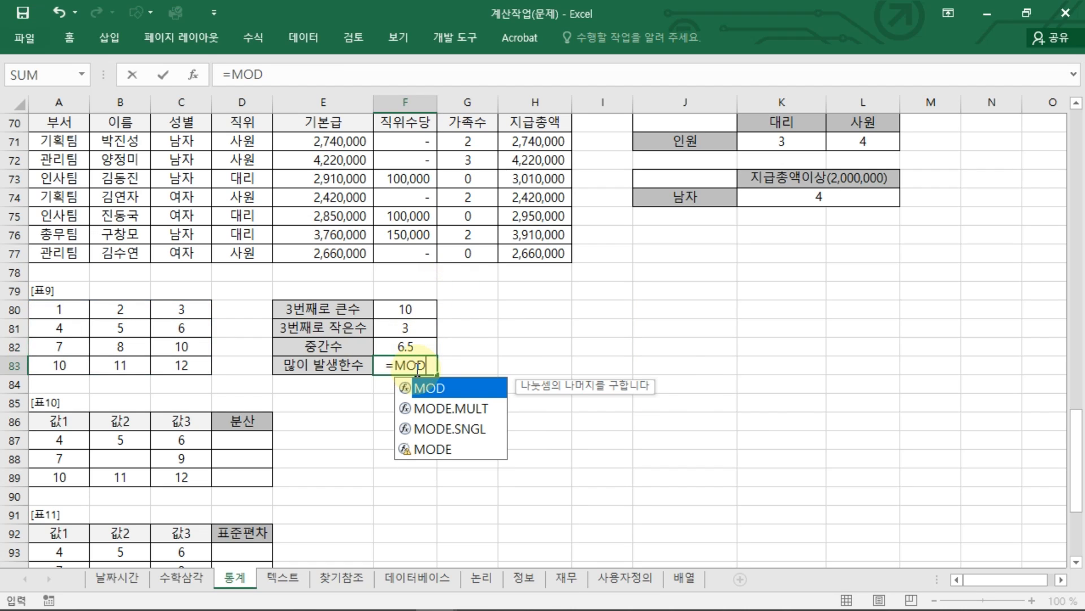
key(Down)
key(Down)
key(Down)
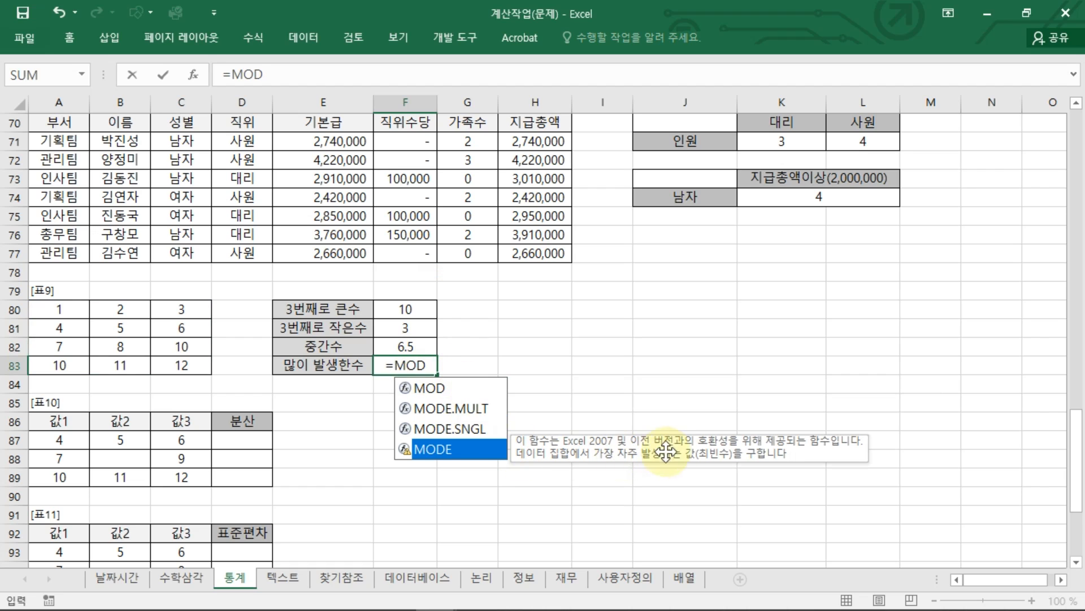
key(Tab)
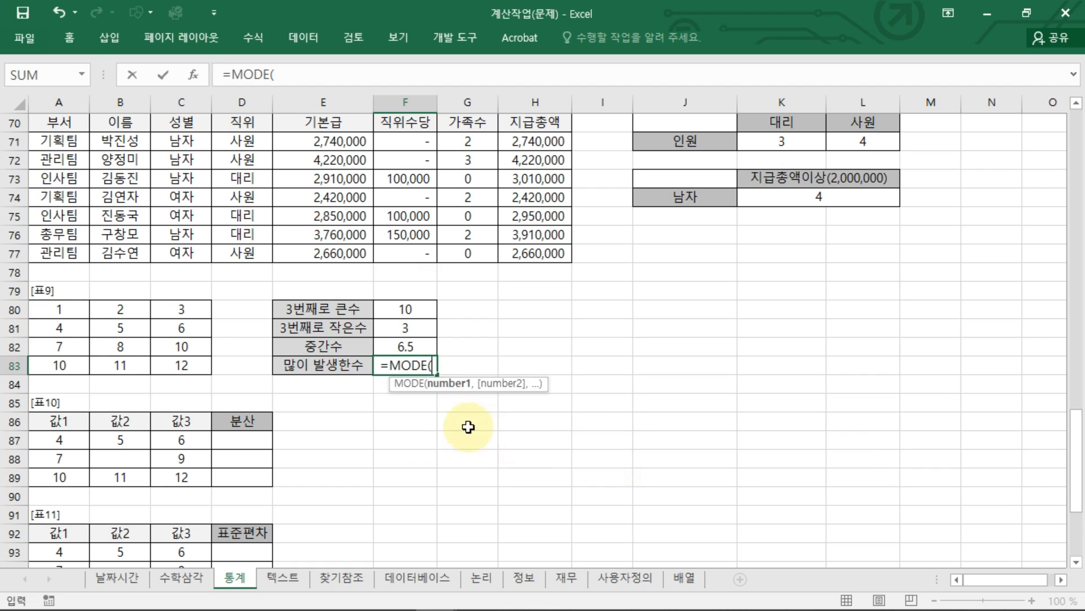
drag(59, 309, 222, 369)
key(Return)
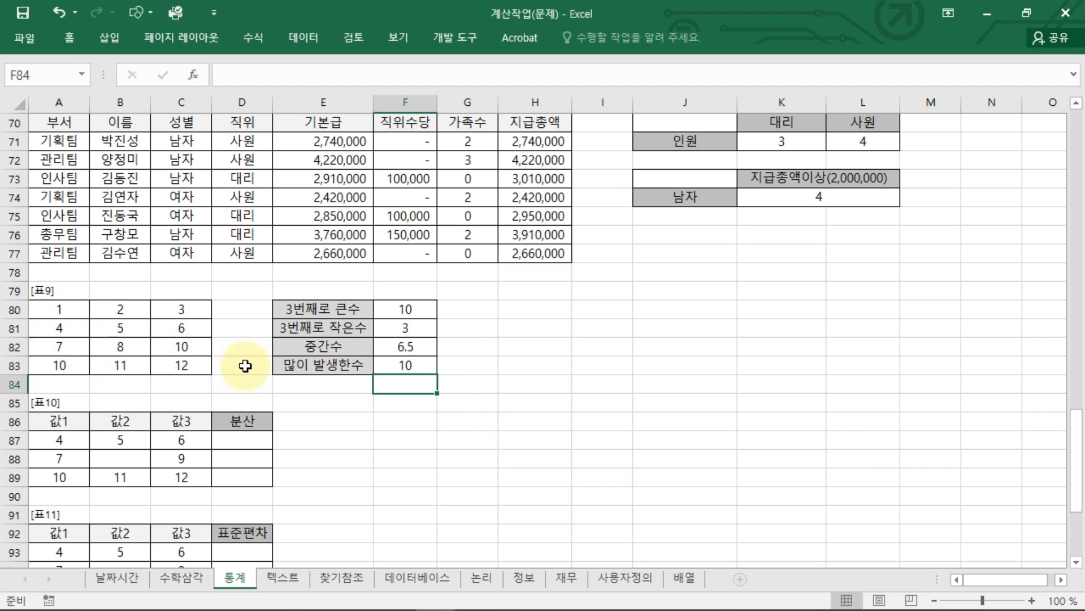
Circle the repeated 10s in C82 and A83 with the screen pen, clear the marks and review the F83 formula
click(400, 361)
mouse_move(181, 334)
mouse_down()
mouse_move(165, 348)
mouse_move(184, 340)
mouse_up()
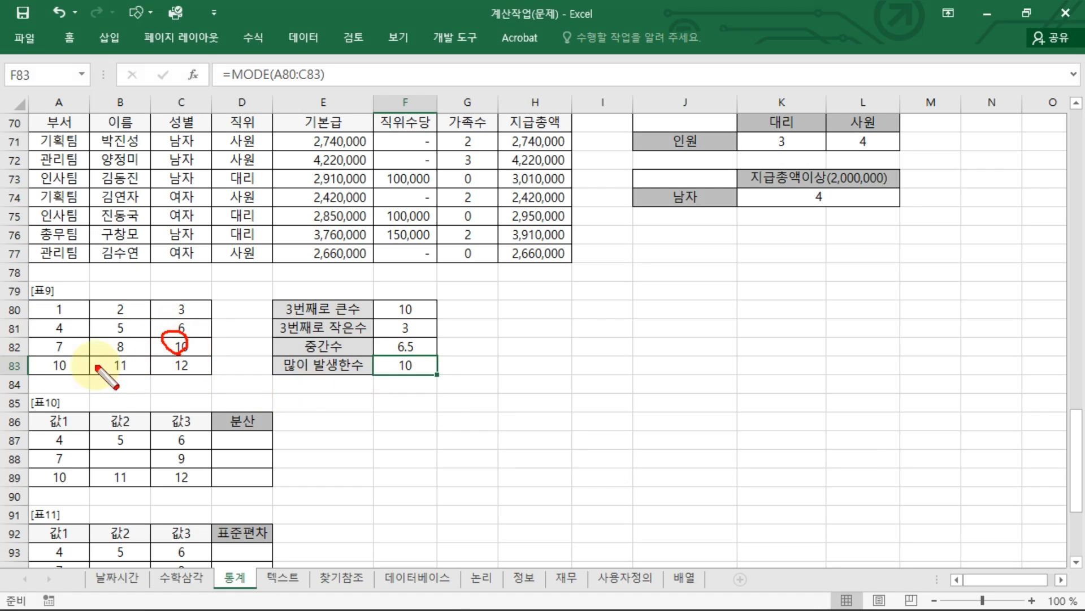
mouse_move(67, 360)
mouse_down()
mouse_move(52, 364)
mouse_move(63, 378)
mouse_up()
key(Escape)
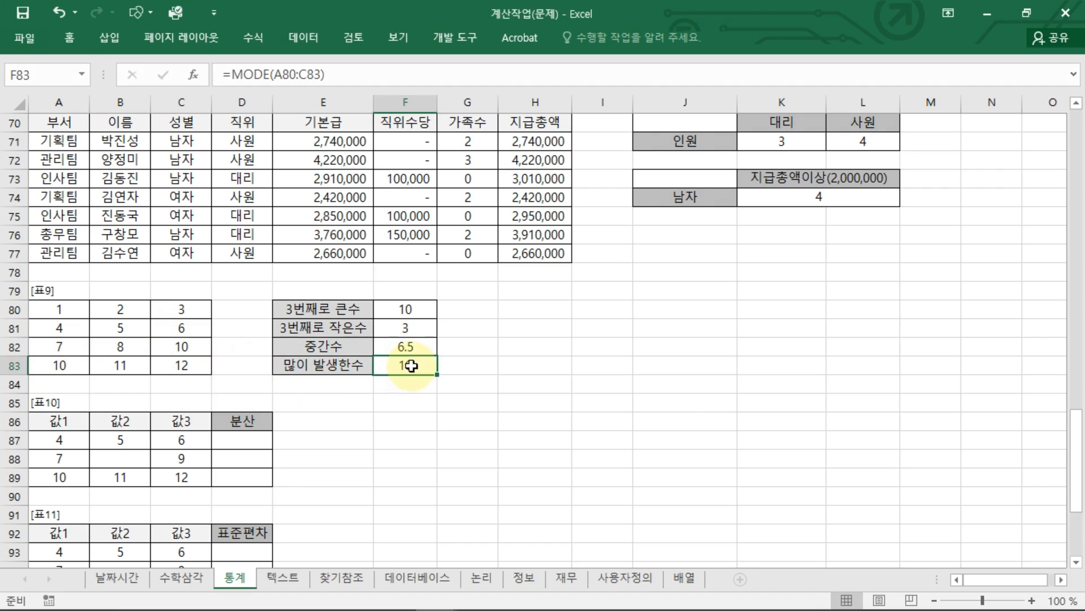
double_click(423, 365)
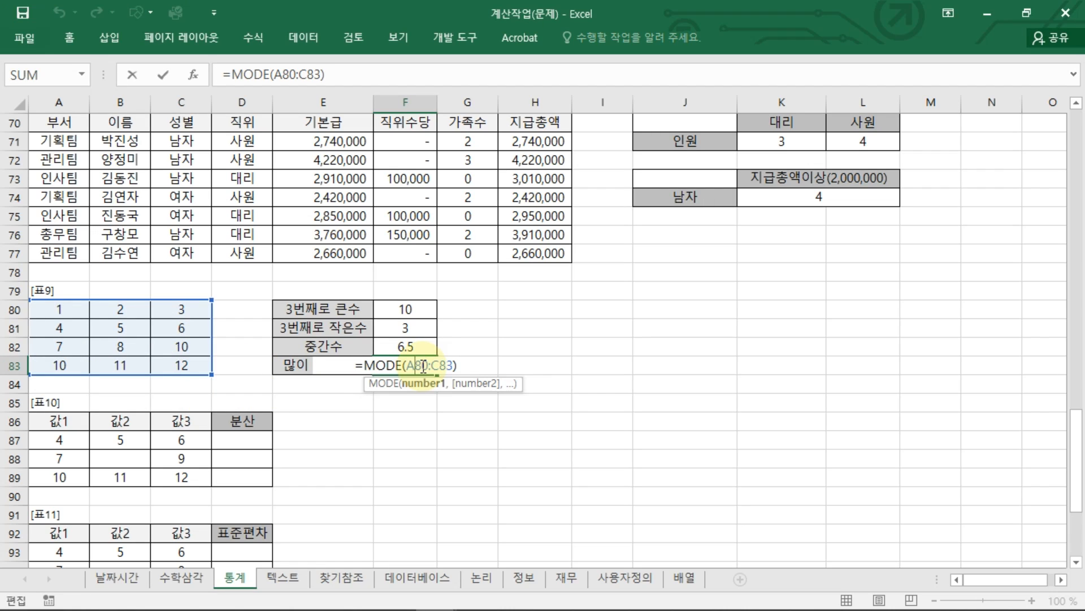
key(Escape)
click(511, 421)
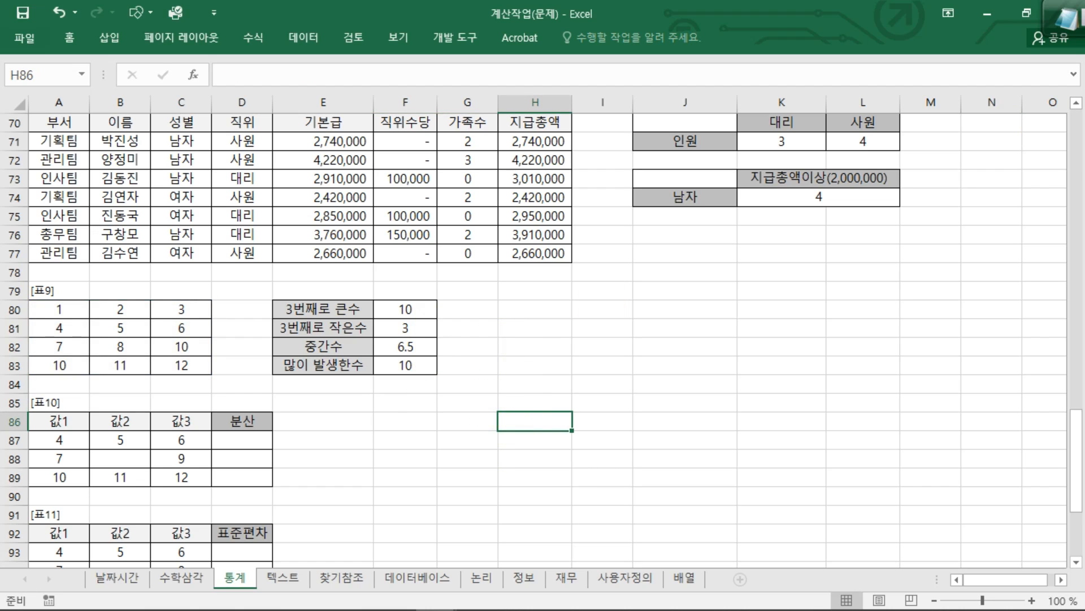
Select D87 in the 분산 column of 표10, mark the row's values with the screen pen and clear the marks
scroll(622, 333, down, 5)
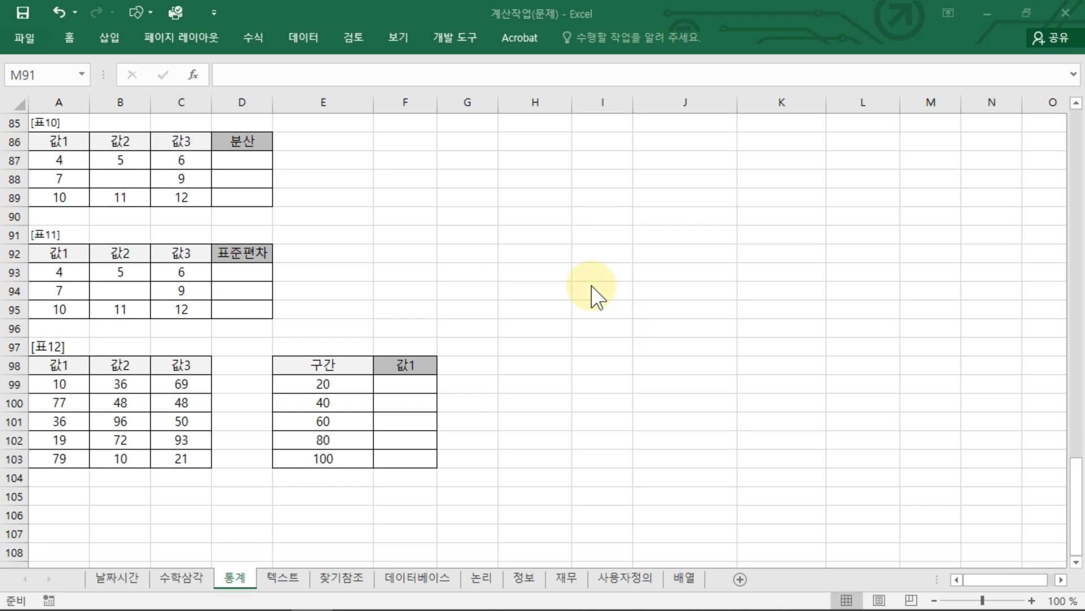
click(252, 164)
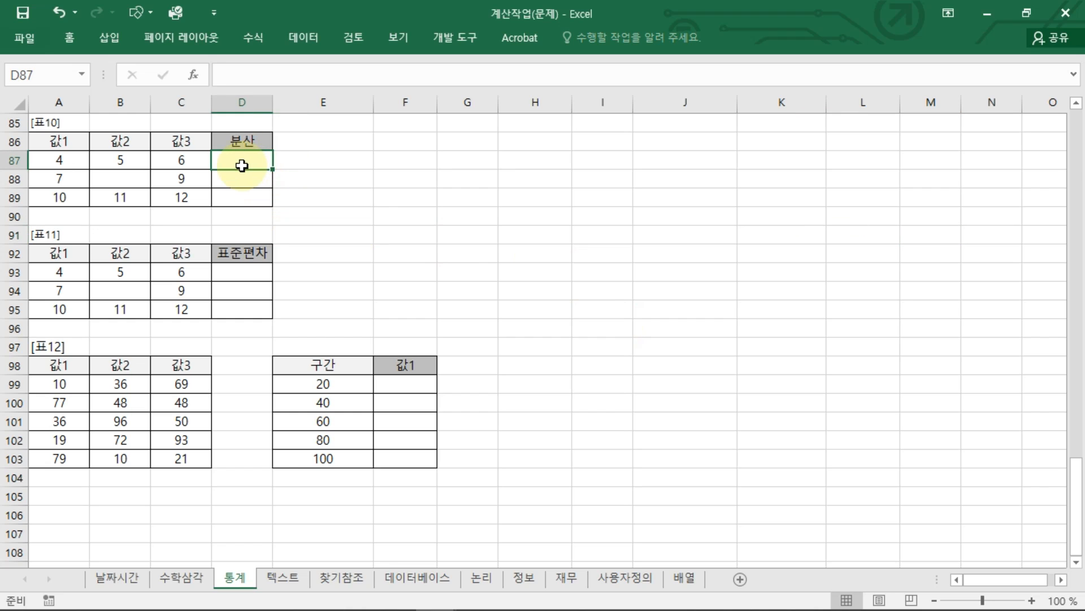
mouse_move(176, 168)
mouse_down()
mouse_move(37, 165)
mouse_move(101, 143)
mouse_move(176, 167)
mouse_up()
key(Escape)
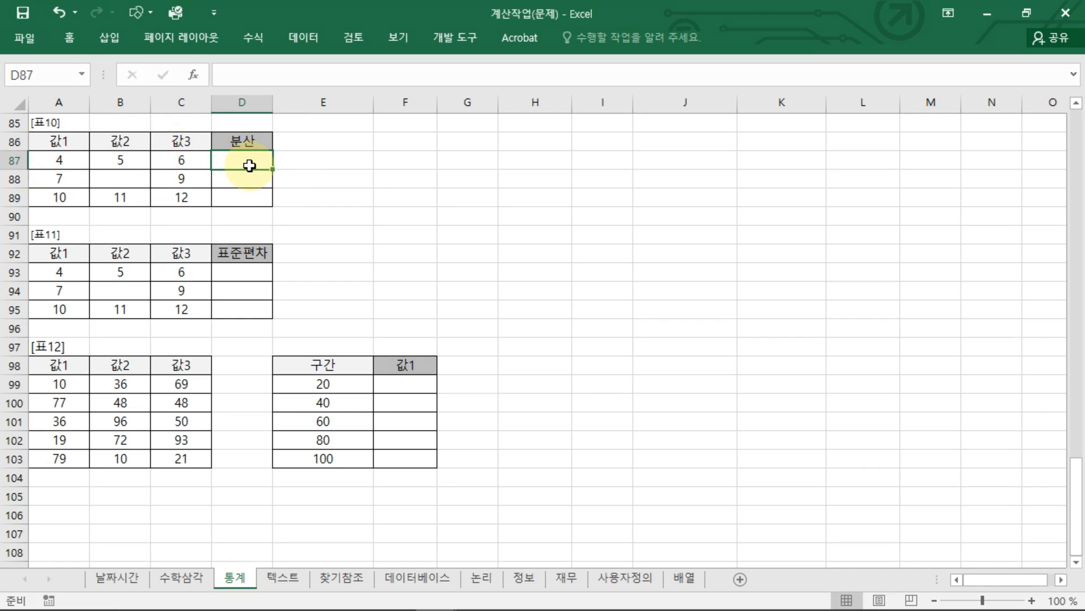
Enter =VAR.S(A87:C87) in D87, marking the row with the screen pen and clearing the marks before finishing the formula
text(=)
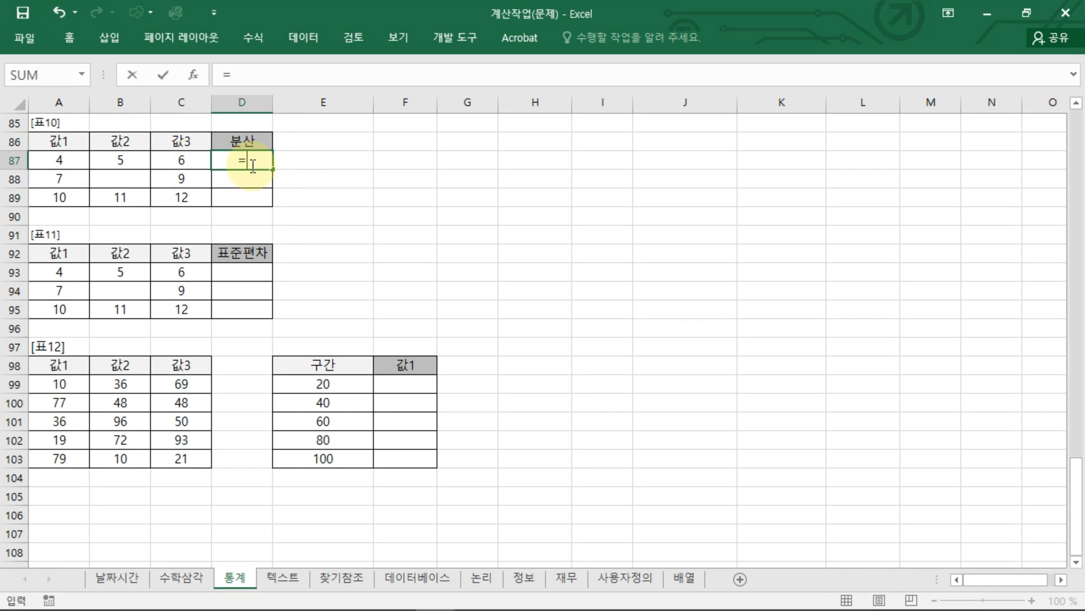
text(VAR)
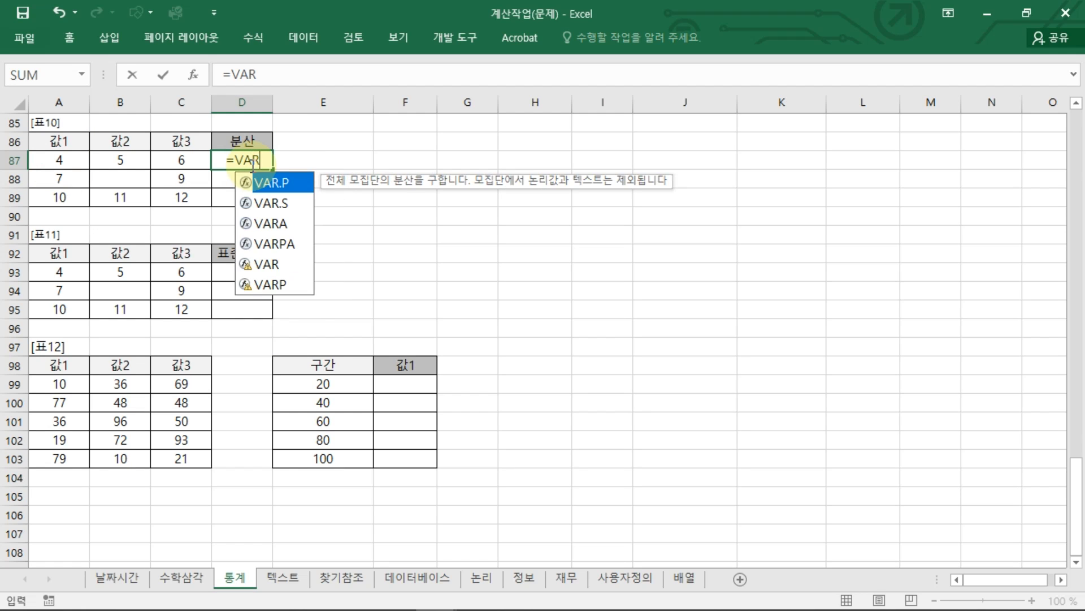
click(278, 203)
double_click(278, 206)
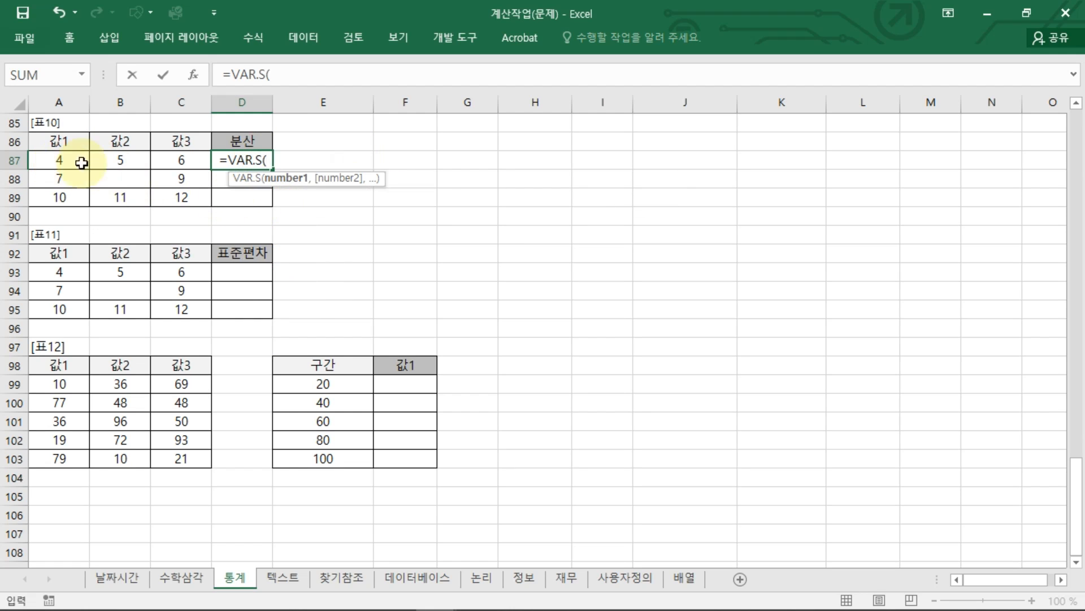
drag(80, 162, 164, 161)
key(ctrl+2)
mouse_move(41, 152)
mouse_down()
mouse_move(40, 174)
mouse_move(185, 141)
mouse_move(48, 153)
mouse_up()
mouse_move(245, 146)
mouse_down()
mouse_move(252, 172)
mouse_move(303, 194)
mouse_up()
key(Escape)
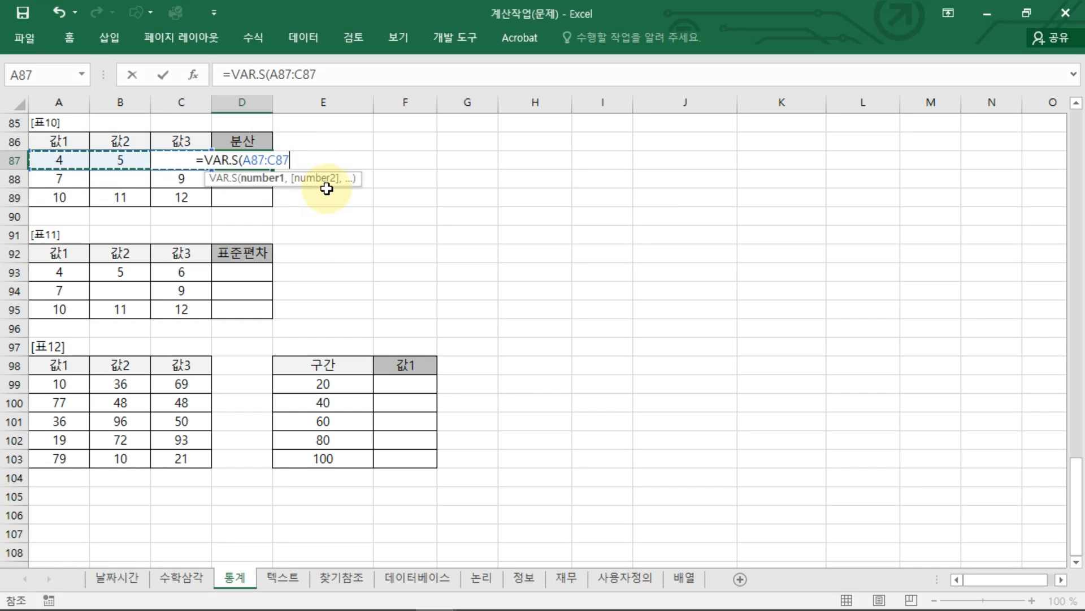
key(Return)
Fill the VAR.S formula from D87 down to D89 and review the copied formulas
click(281, 157)
click(268, 166)
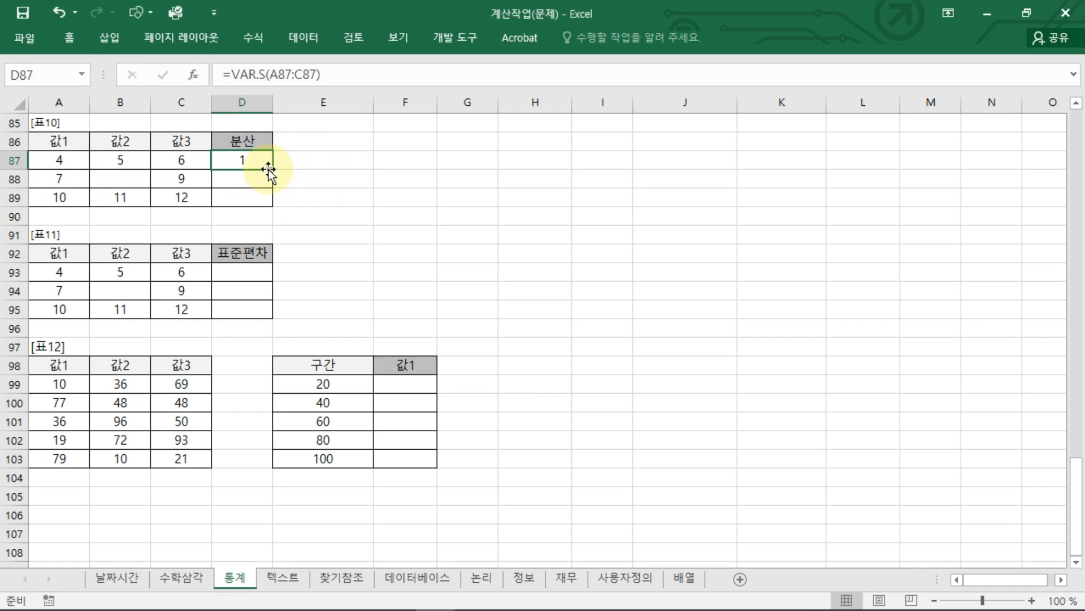
drag(272, 170, 275, 199)
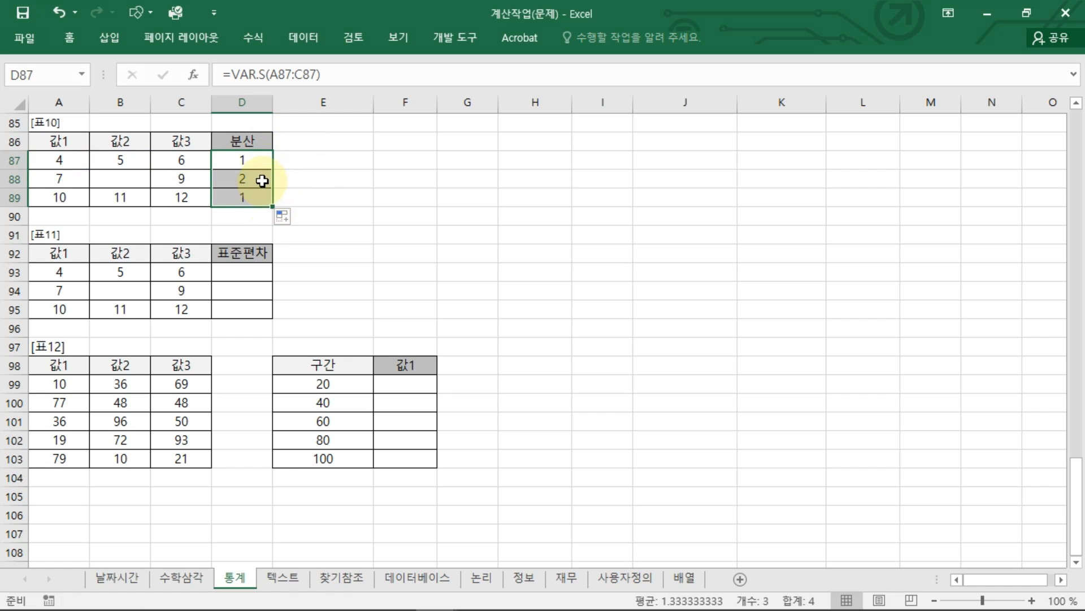
key(Return)
key(Return)
click(259, 164)
click(252, 198)
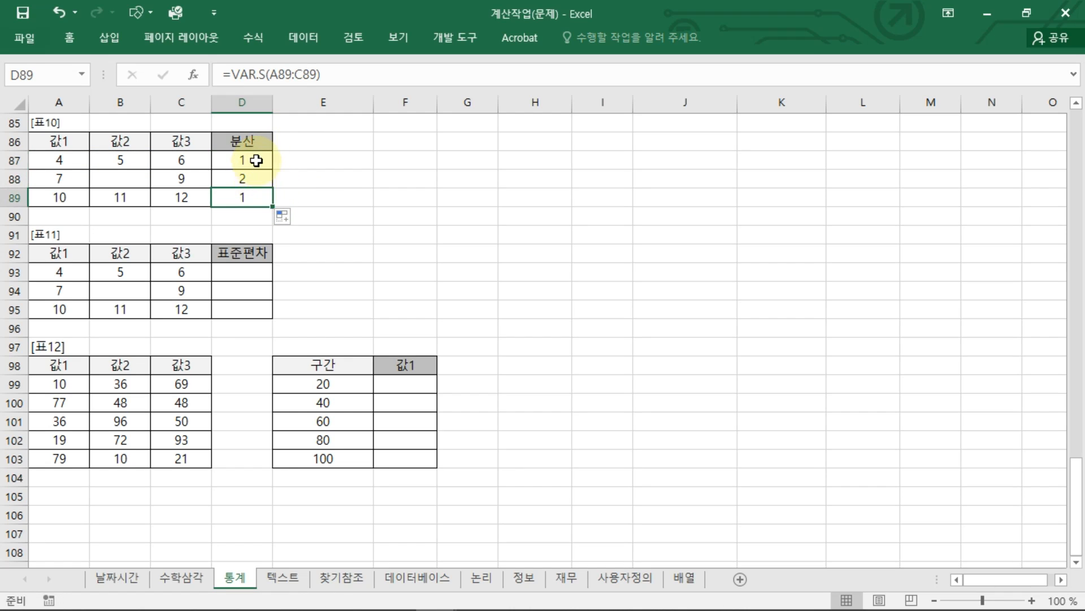
double_click(257, 160)
key(Escape)
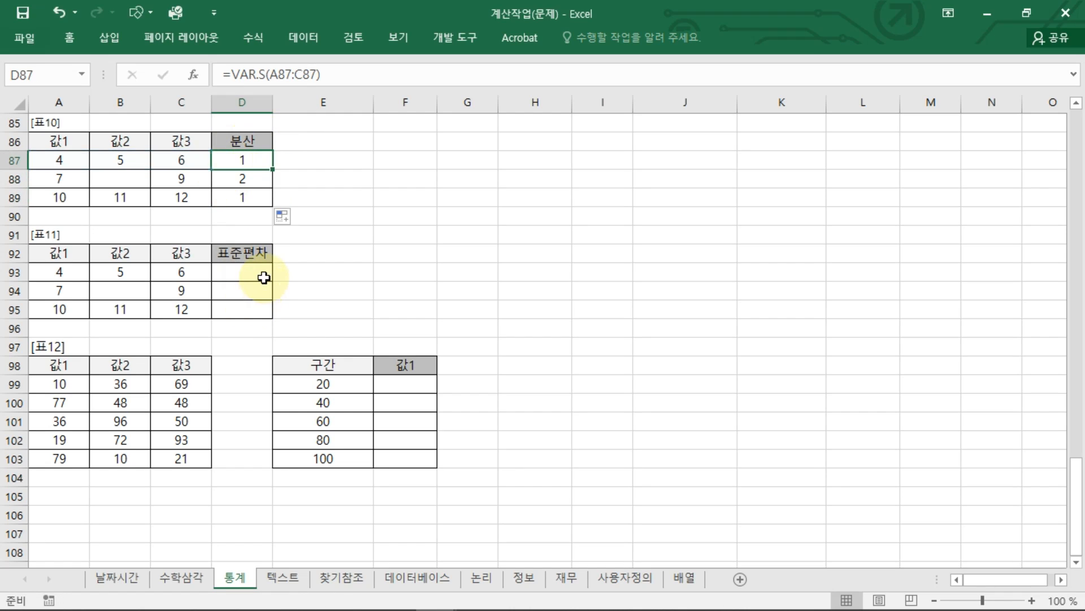
Enter =STDEV.S(A93:C93) in D93 for the 표준편차 of the first 표11 row
click(266, 273)
text(=)
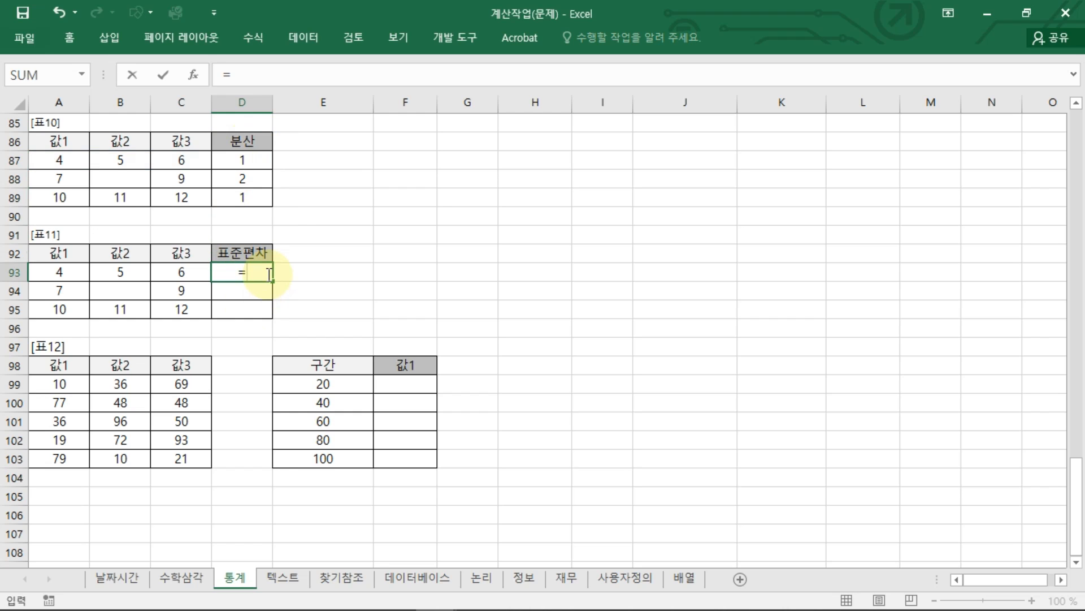
text(ST)
click(294, 334)
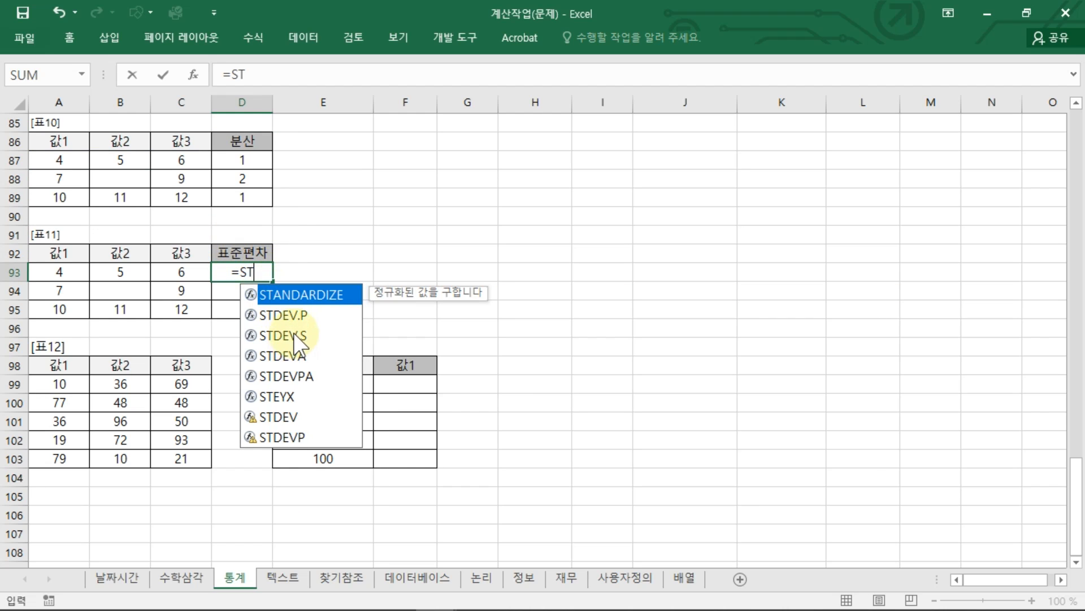
double_click(294, 333)
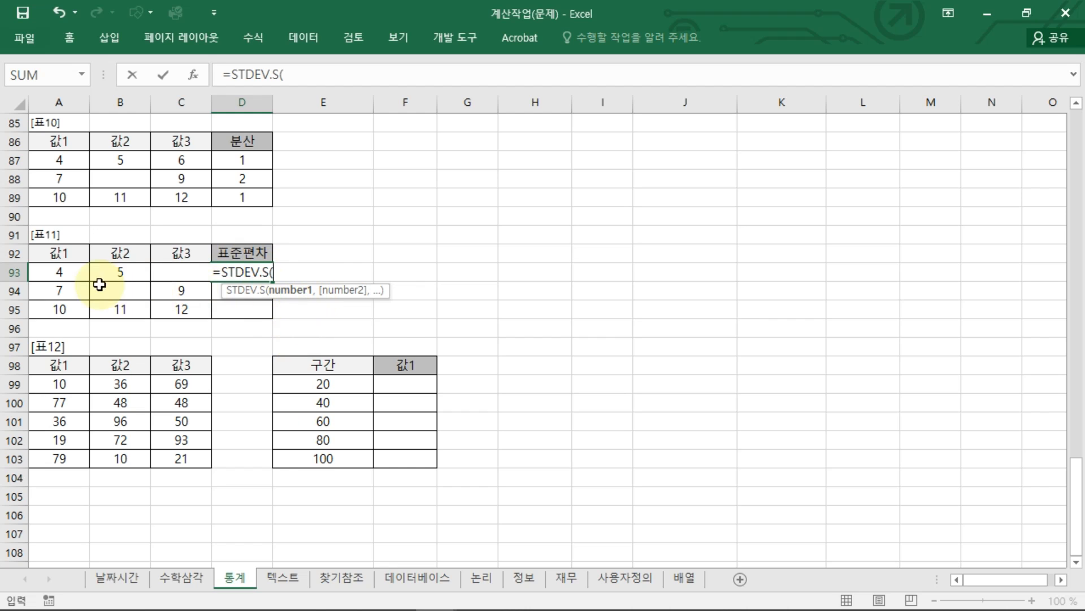
drag(53, 272, 187, 273)
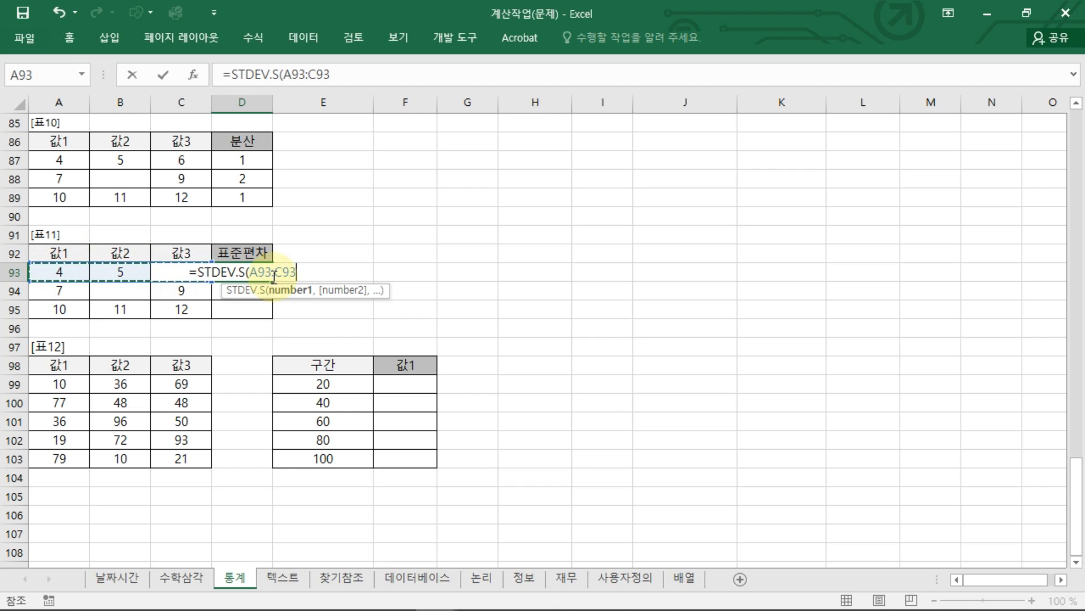
key(Return)
Mark the gaps between the values in each row of 표11 and the 표준편차 result with the screen pen
drag(59, 273, 159, 256)
drag(236, 284, 254, 281)
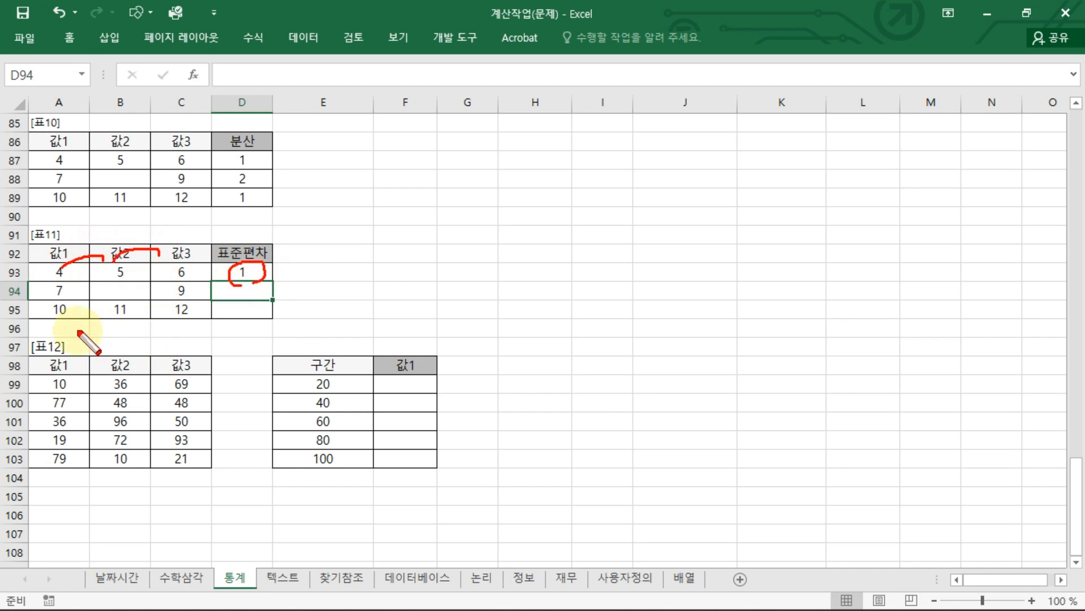
mouse_move(61, 309)
mouse_down()
mouse_move(103, 322)
mouse_move(174, 317)
mouse_up()
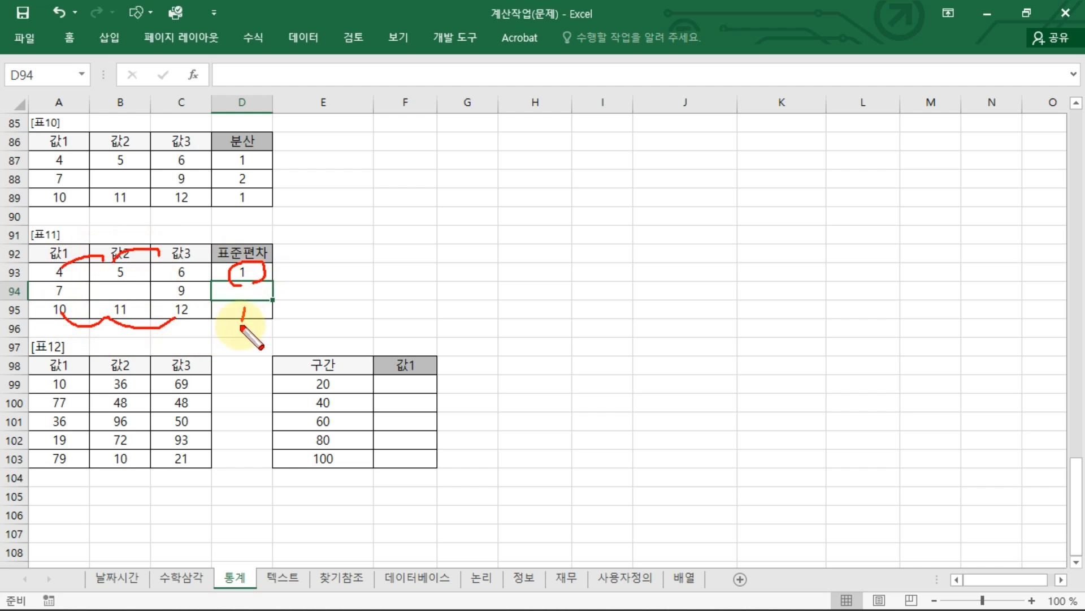
drag(74, 280, 185, 288)
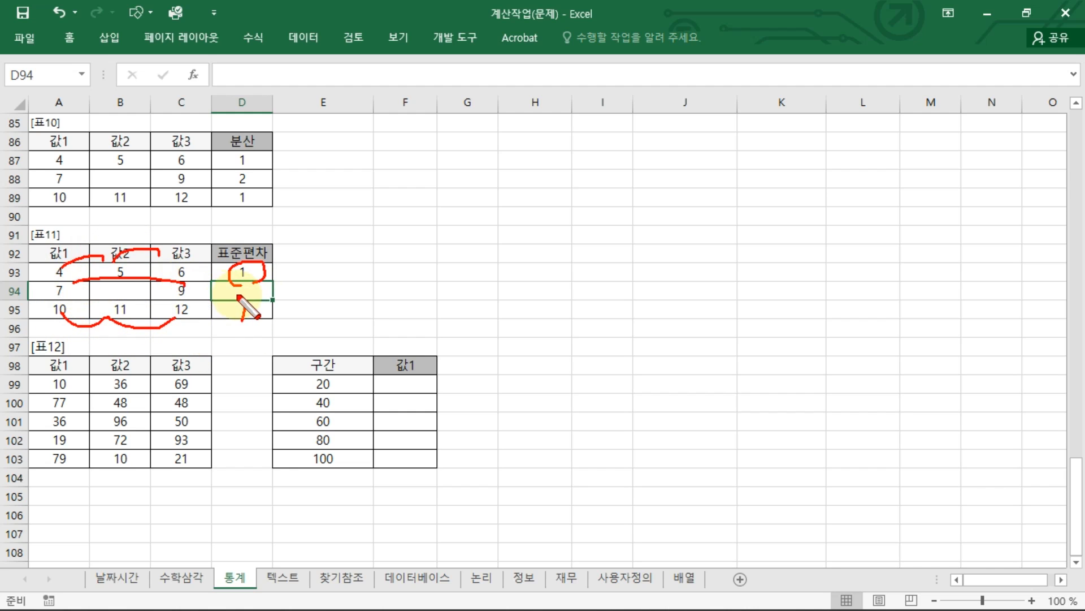
Fill the STDEV.S formula from D93 down to D95 and review the copied formulas
click(270, 277)
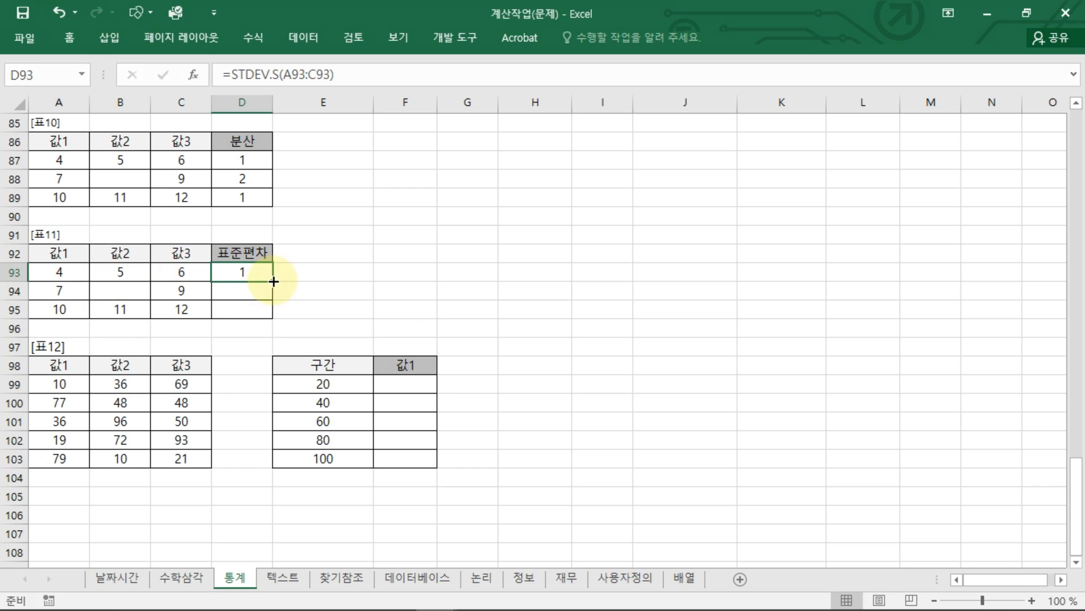
drag(273, 281, 266, 305)
click(261, 291)
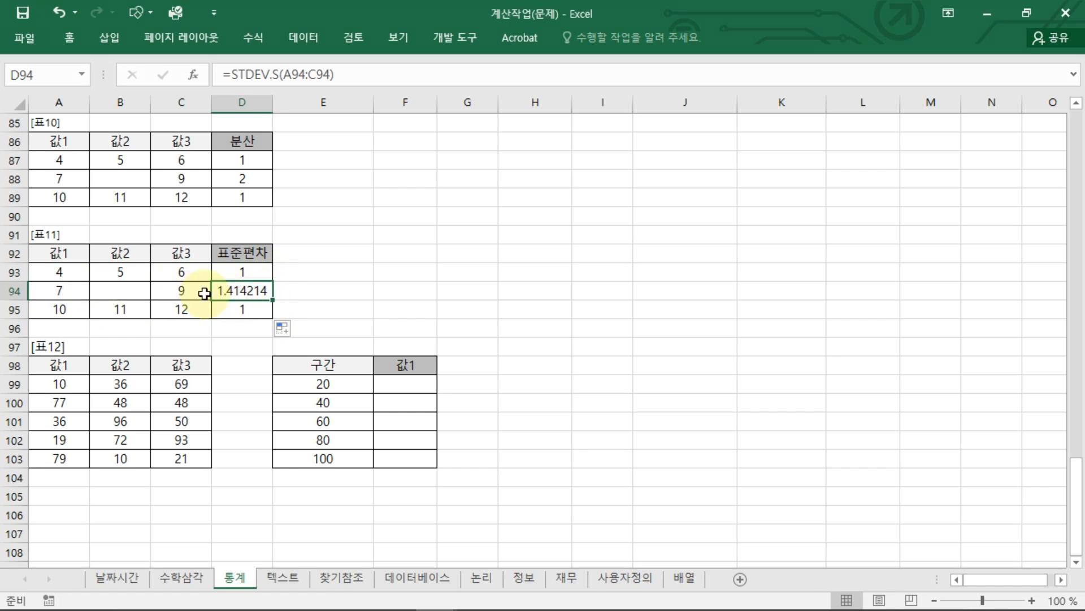
click(263, 277)
click(258, 292)
click(253, 308)
click(258, 274)
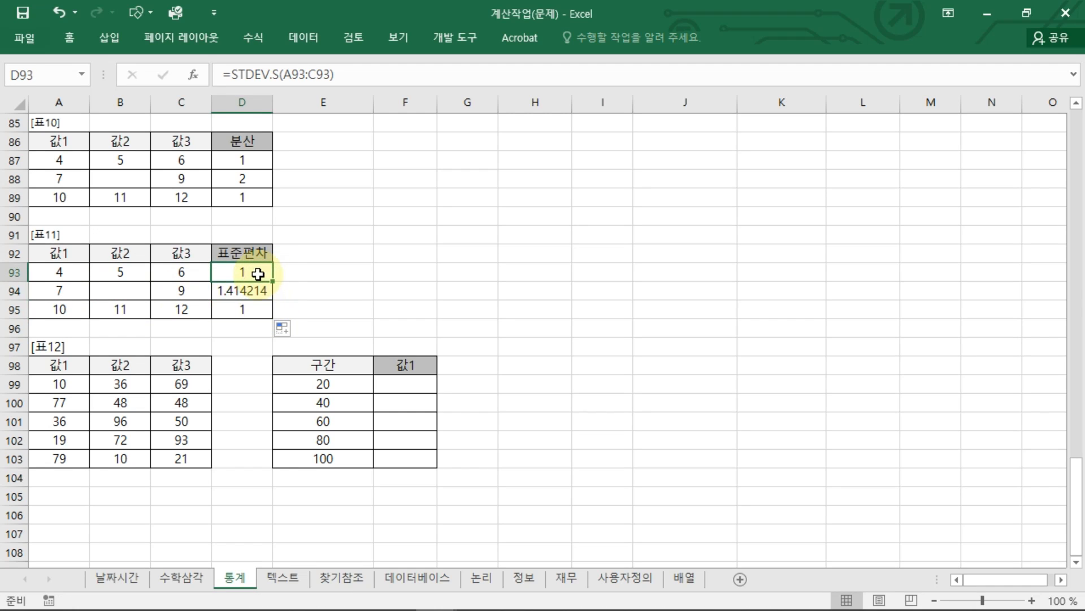
Open the formula in D93, highlight its STDEV.S function and leave the cell without editing
double_click(257, 275)
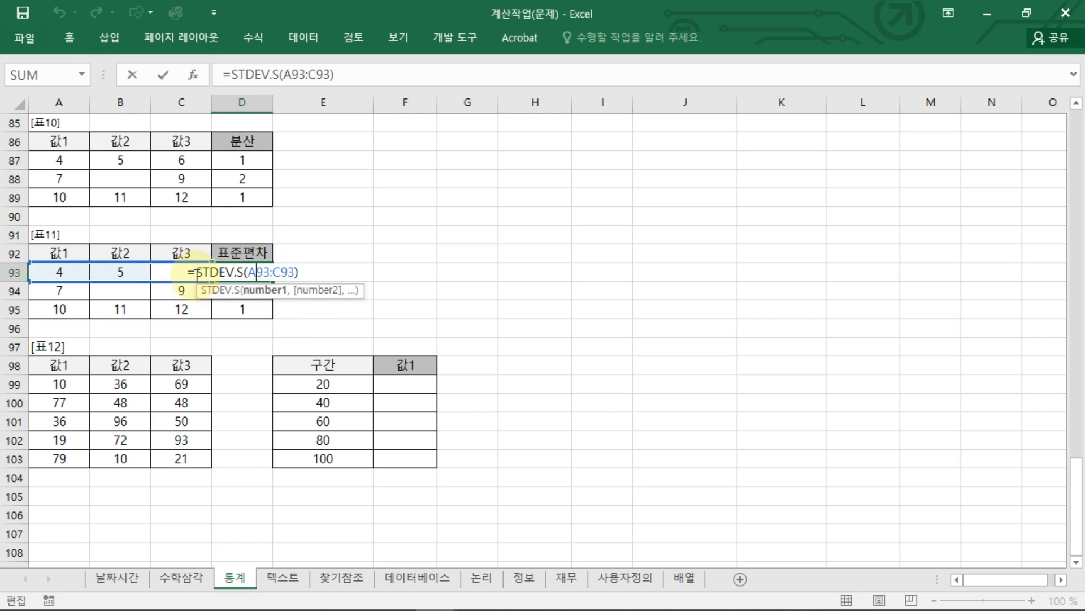
drag(195, 272, 305, 273)
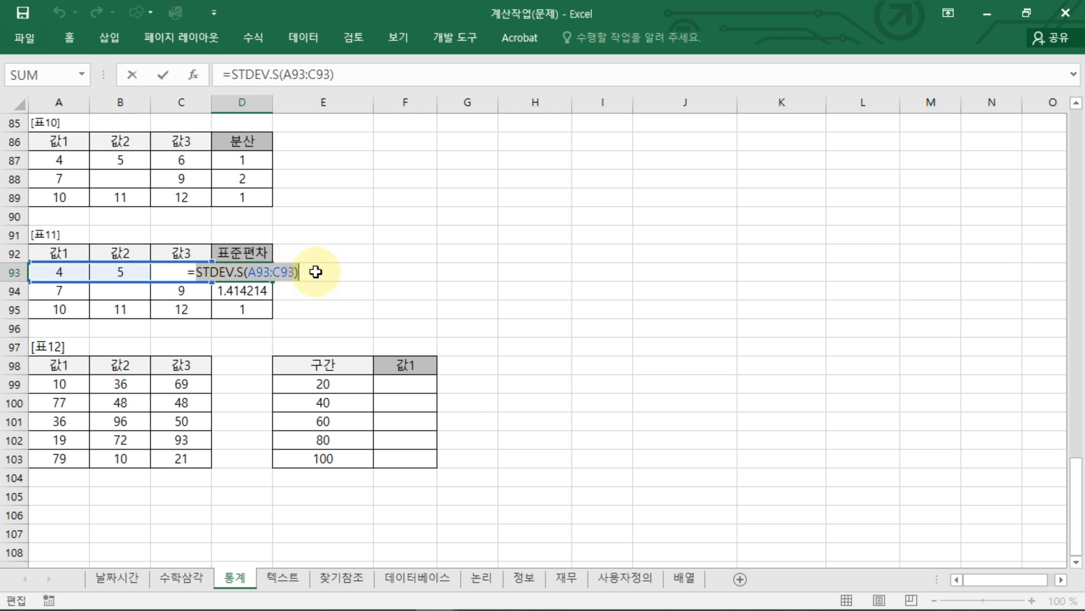
key(Escape)
Select F99 in 표12, circle the 구간 and 값1 source columns with the screen pen and tick the 값1 result header
click(418, 384)
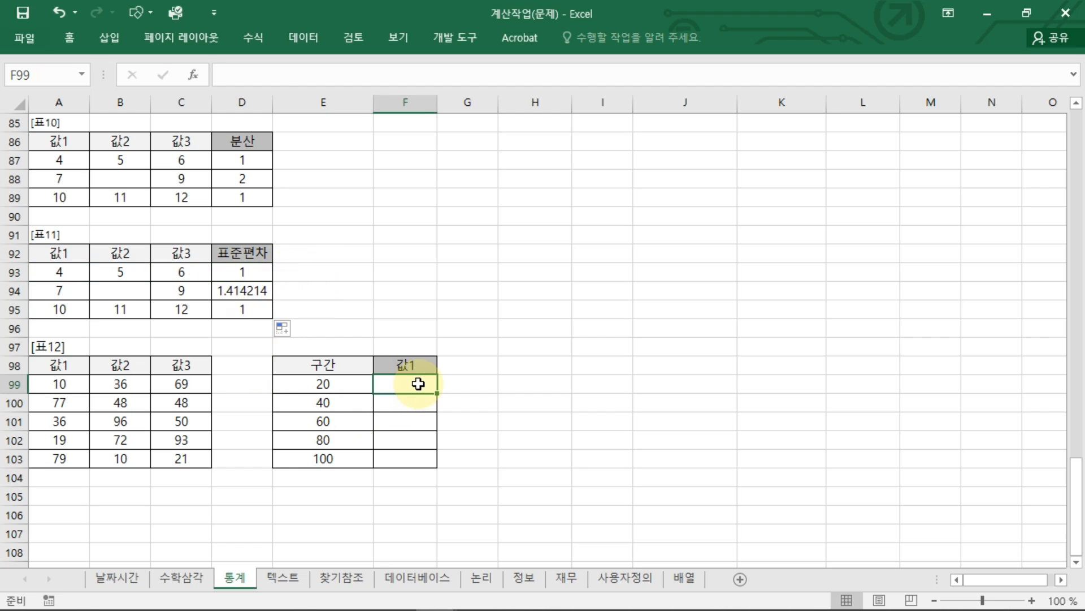
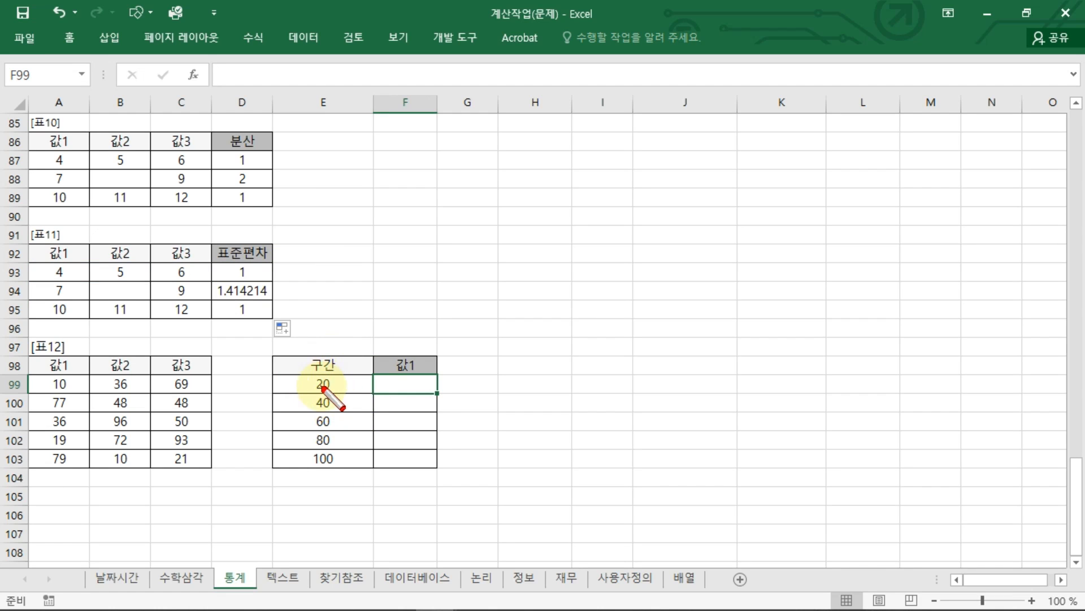
mouse_move(356, 371)
mouse_down()
mouse_move(305, 482)
mouse_move(357, 371)
mouse_up()
mouse_move(43, 367)
mouse_down()
mouse_move(20, 440)
mouse_move(25, 362)
mouse_up()
drag(401, 341, 419, 338)
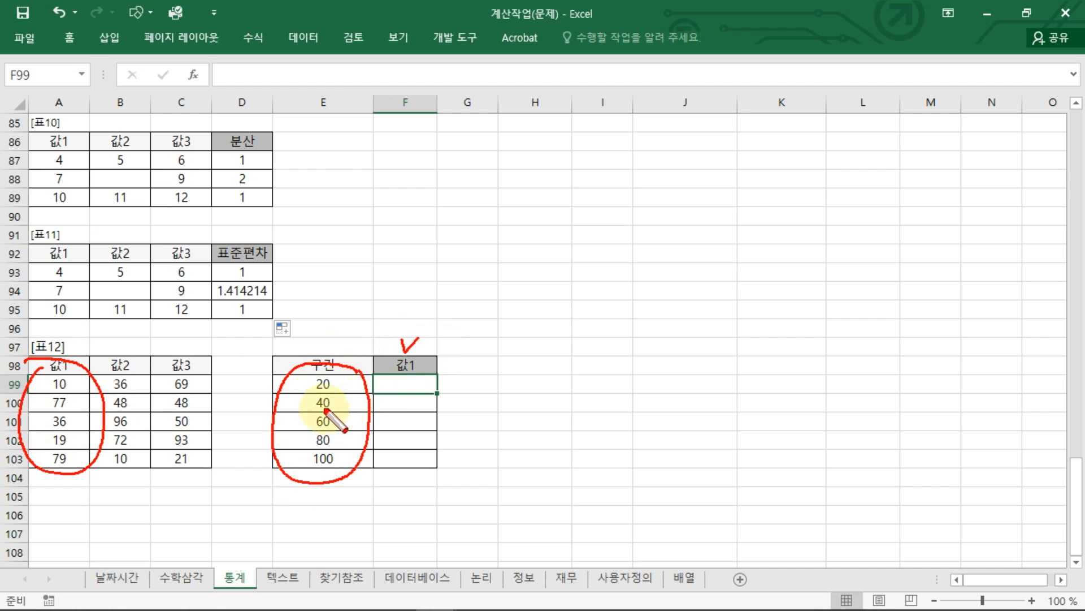
mouse_move(335, 373)
mouse_down()
mouse_move(308, 380)
mouse_move(330, 394)
mouse_up()
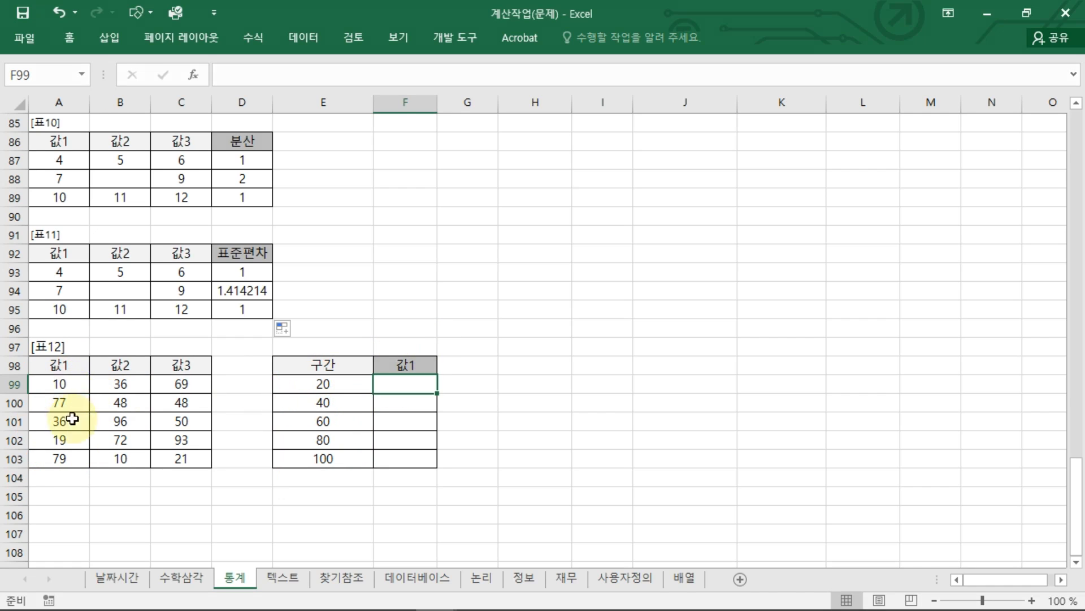
Select A99:A103 and mark with the screen pen which 값1 values fall into the 20 and 40 intervals
drag(59, 385, 80, 455)
drag(73, 373, 73, 389)
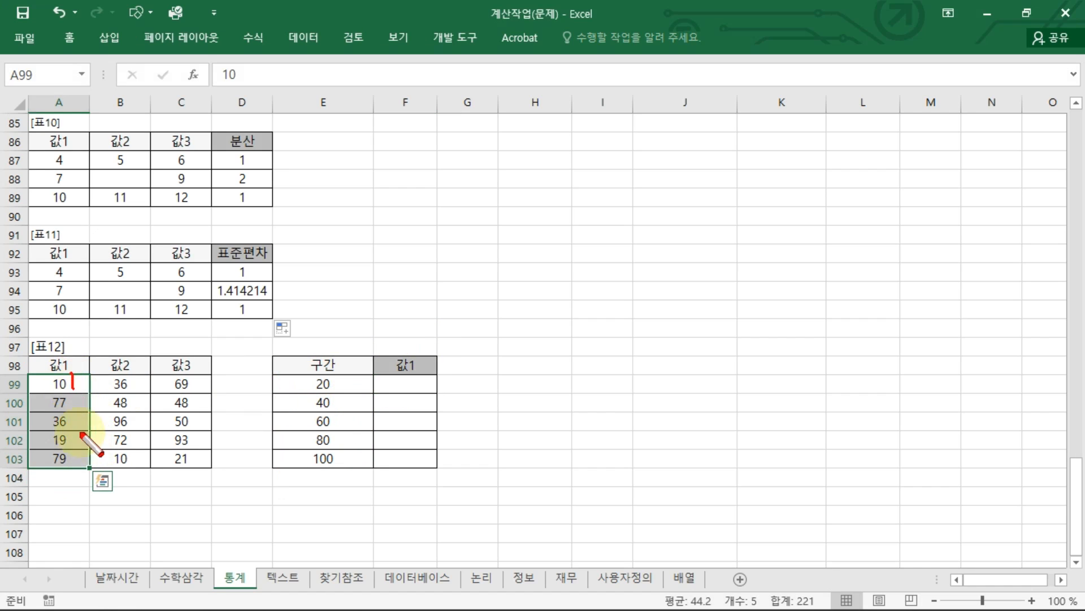
drag(78, 444, 85, 439)
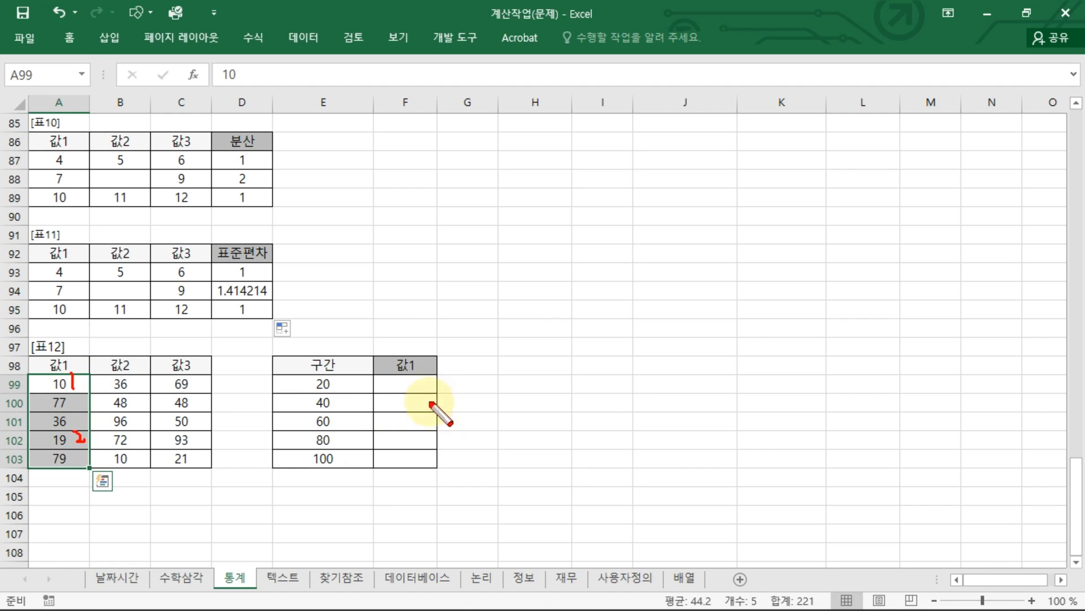
drag(411, 377, 416, 387)
mouse_move(331, 394)
mouse_down()
mouse_move(320, 413)
mouse_move(329, 394)
mouse_up()
drag(72, 416, 71, 420)
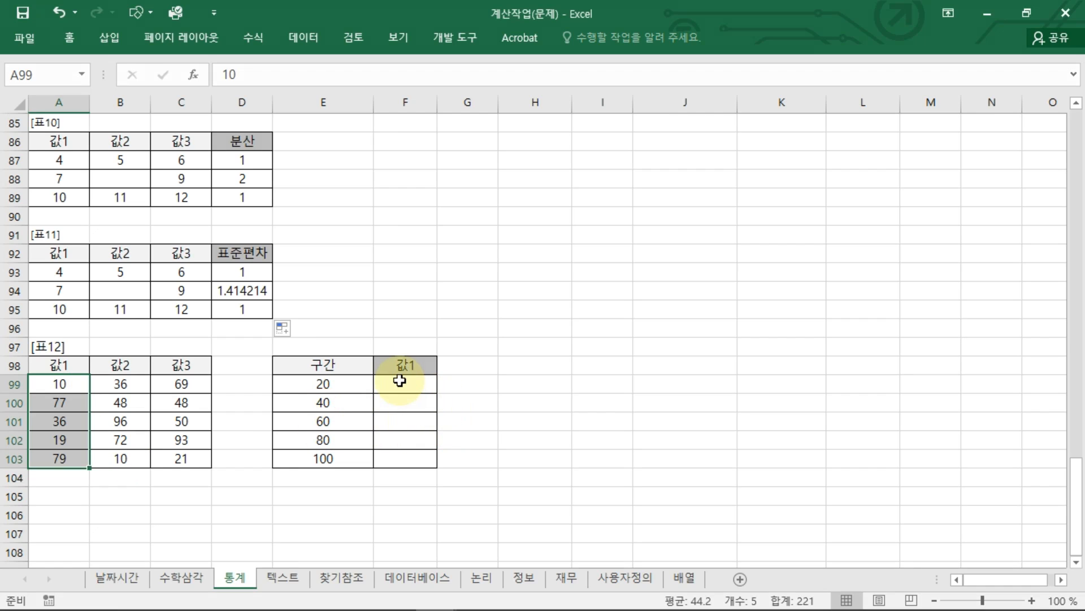
Enter =FREQUENCY(A99:A103,E99:E103) as an array formula across F99:F103 for the 값1 column of 표12
drag(400, 382, 418, 452)
text(=FREQUENCY()
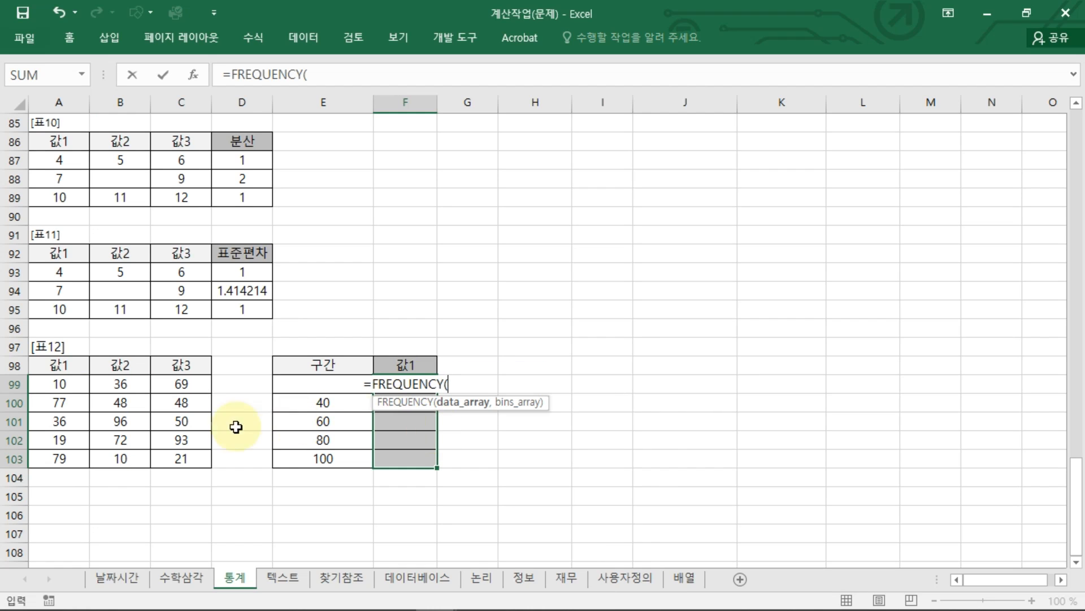
drag(65, 384, 59, 455)
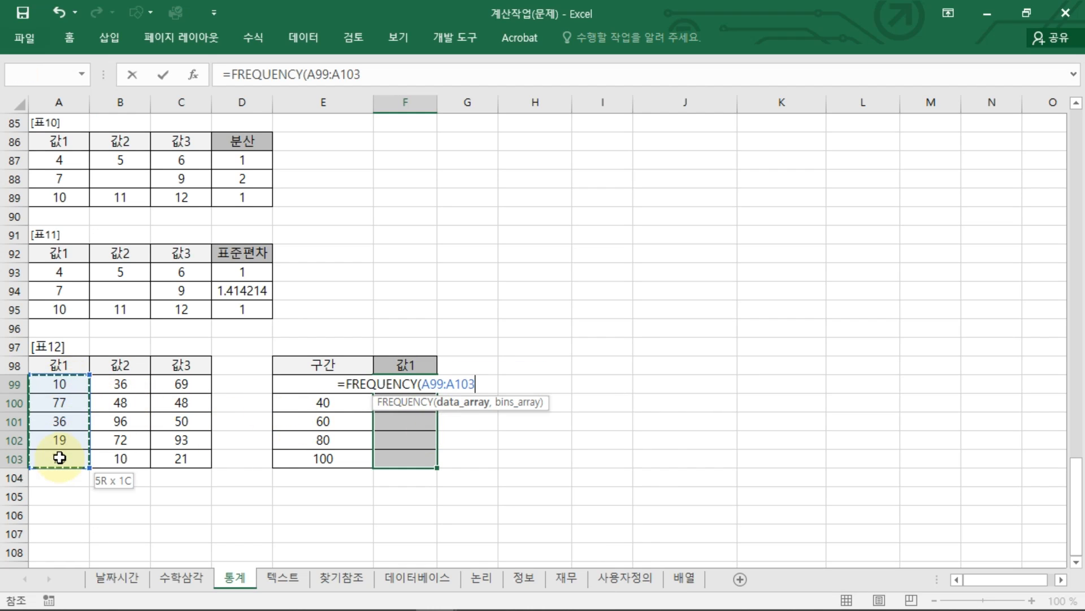
text(,)
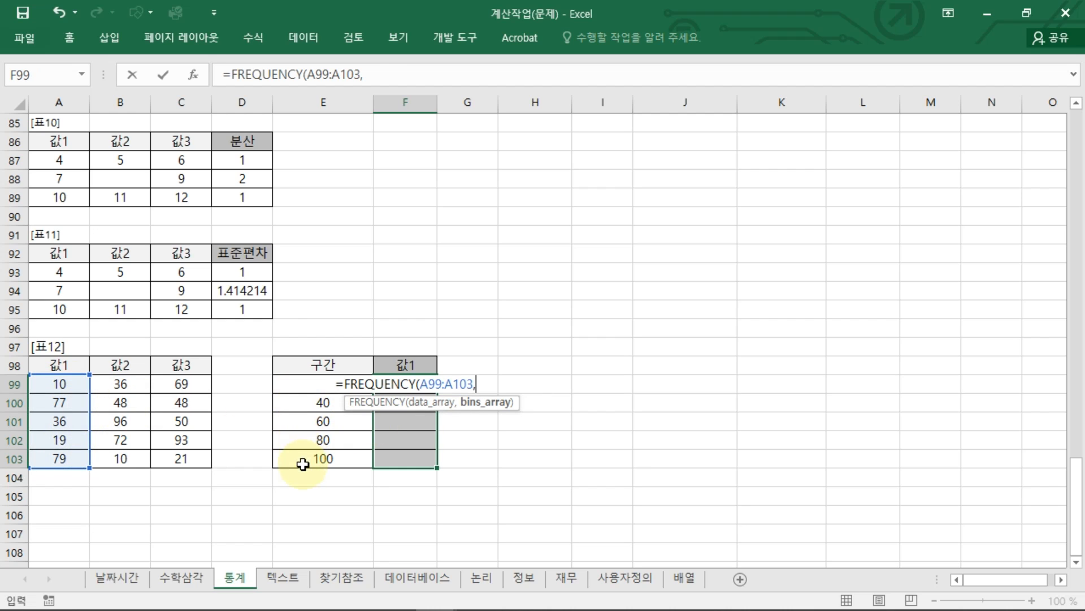
drag(301, 458, 311, 378)
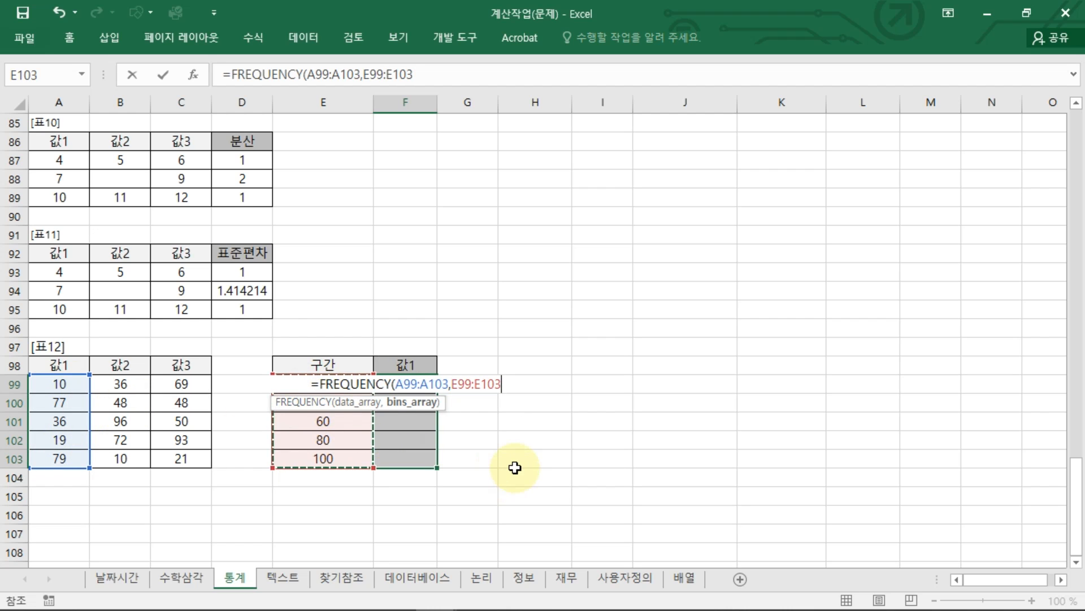
text())
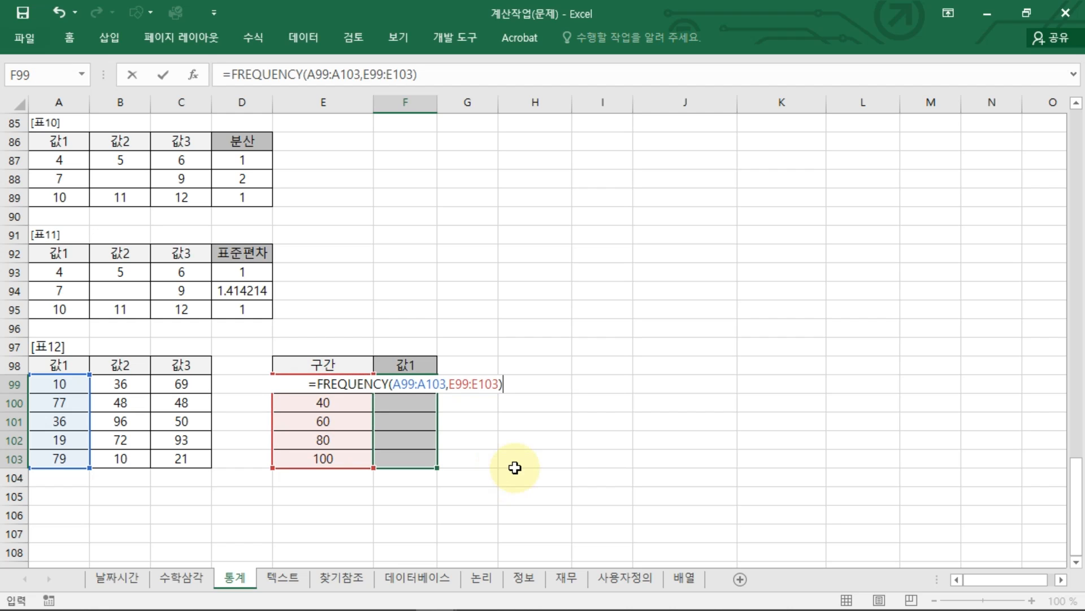
key(ctrl+shift+Return)
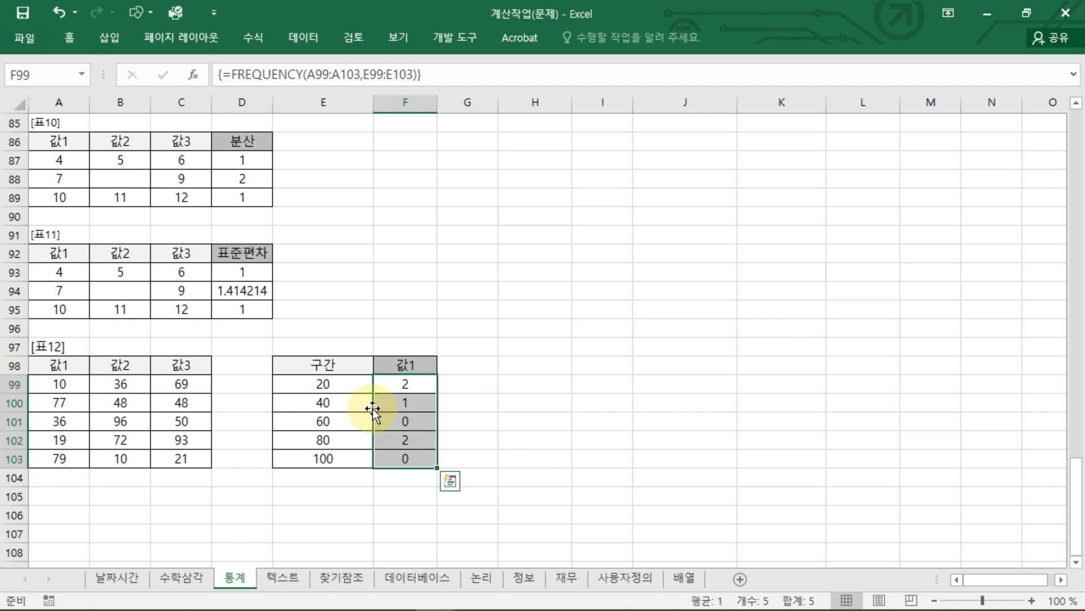
Review the FREQUENCY array formula in each cell from F99 to F103, opening F99 and leaving it without editing
click(405, 387)
key(Down)
key(Down)
key(Down)
key(Down)
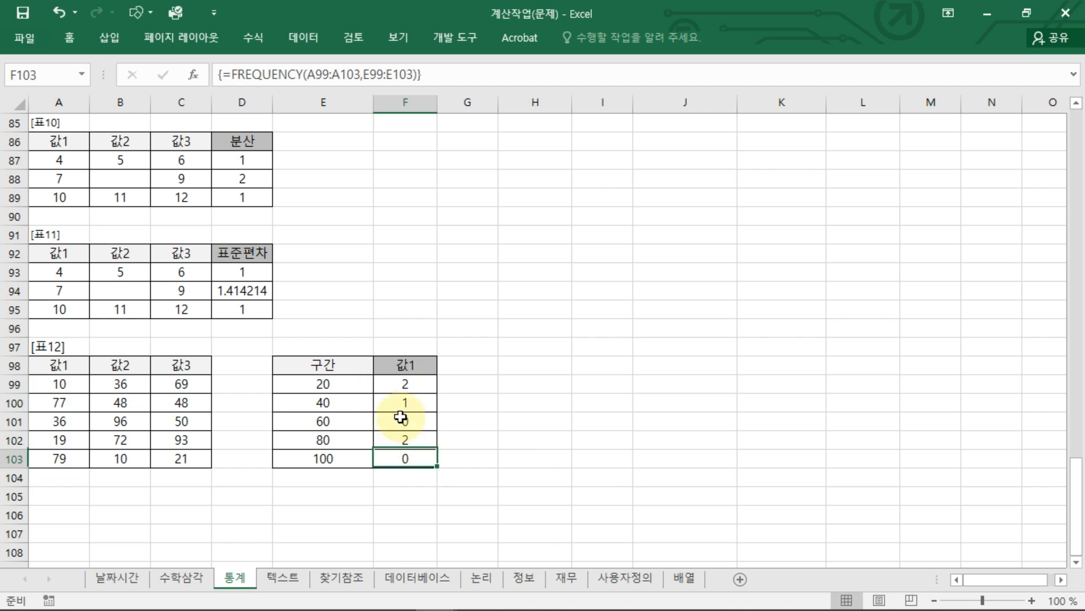
double_click(404, 384)
key(Escape)
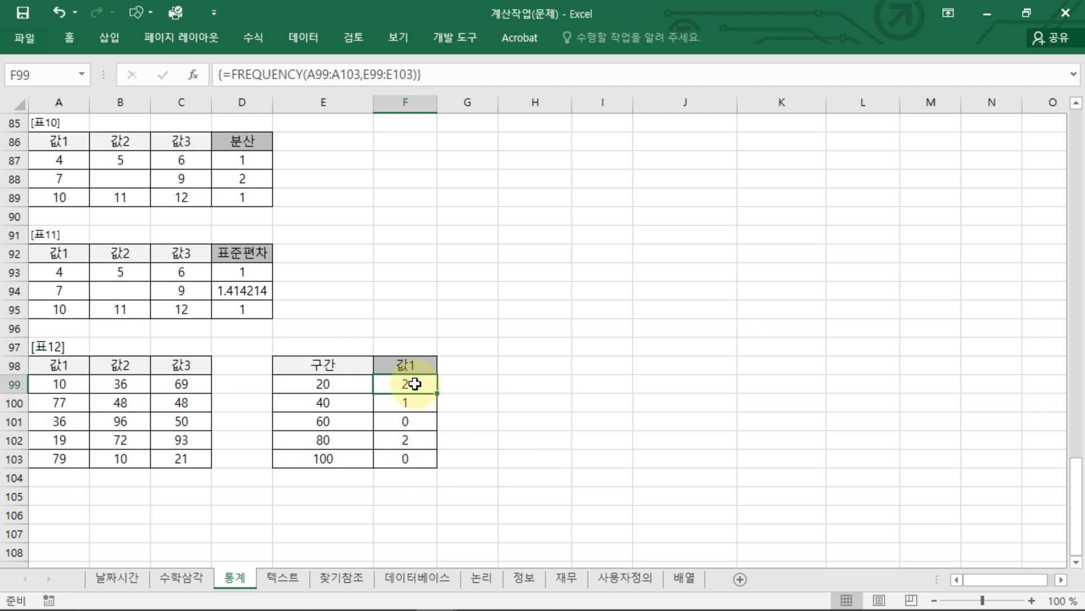